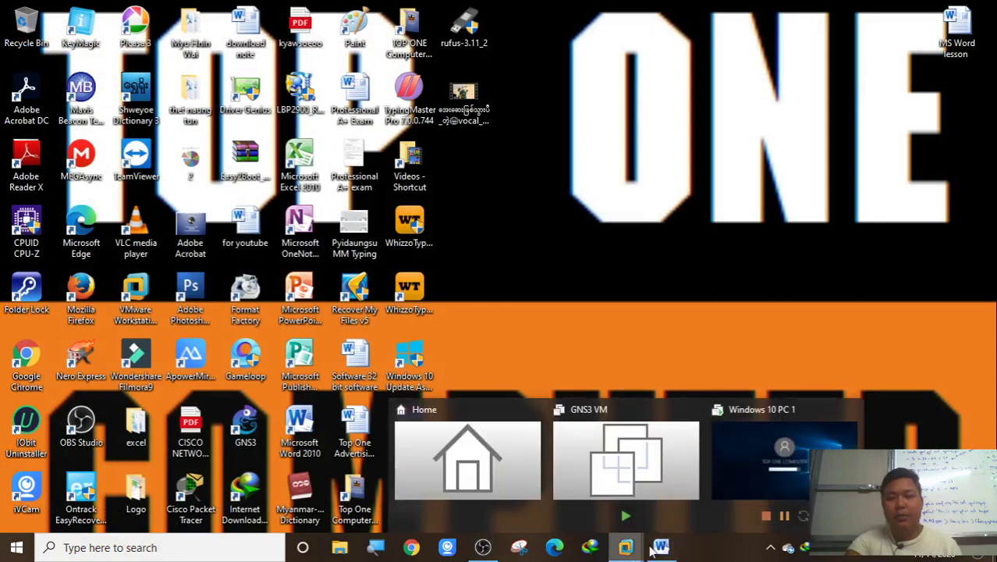
Switch to Windows 10 PC 1 and sign in past the lock screen with the account password
left_click(760, 476)
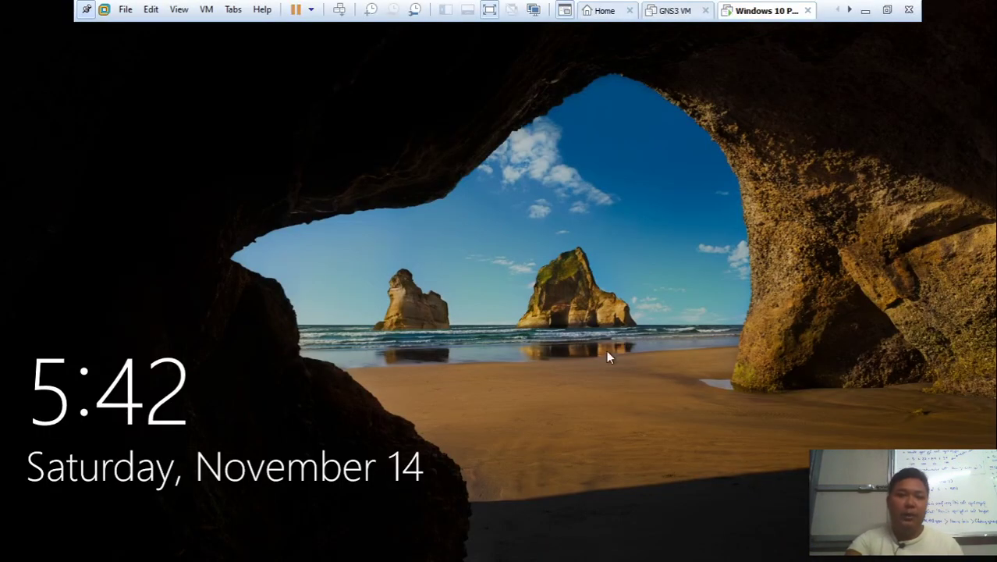
left_click(592, 390)
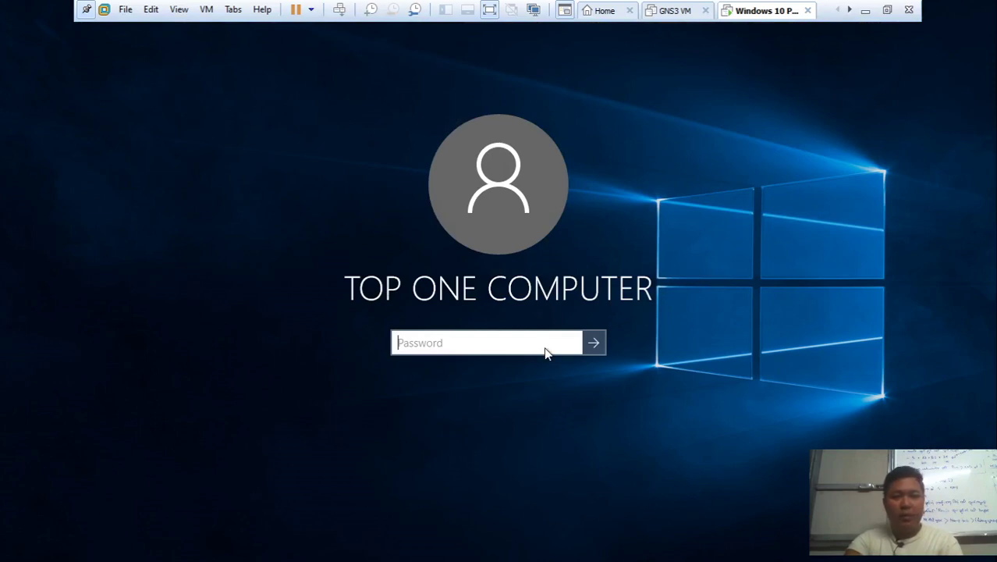
type("•••")
key("Return")
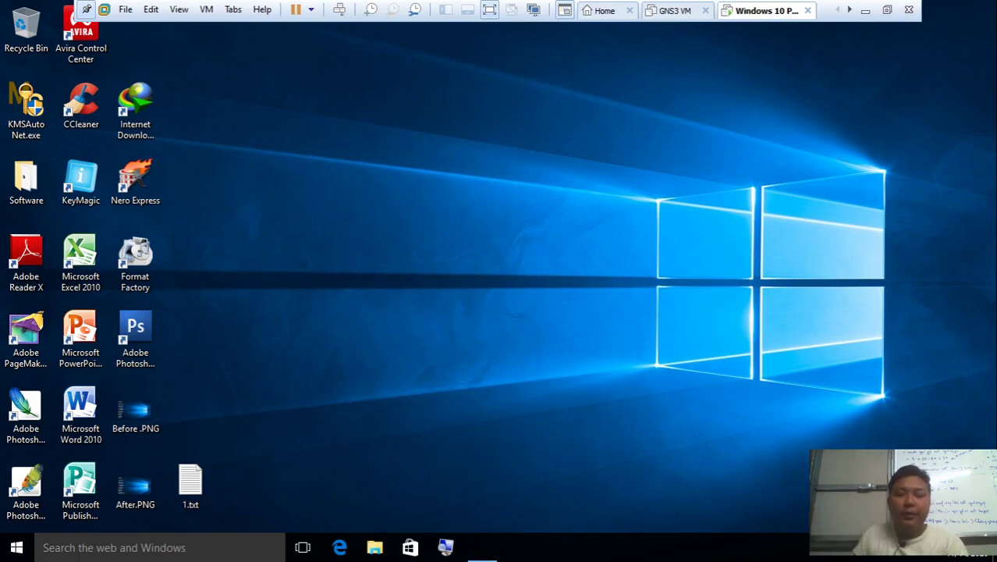
Launch lusrmgr.msc from Run and open the Users folder listing local accounts
key("super+r")
key("Return")
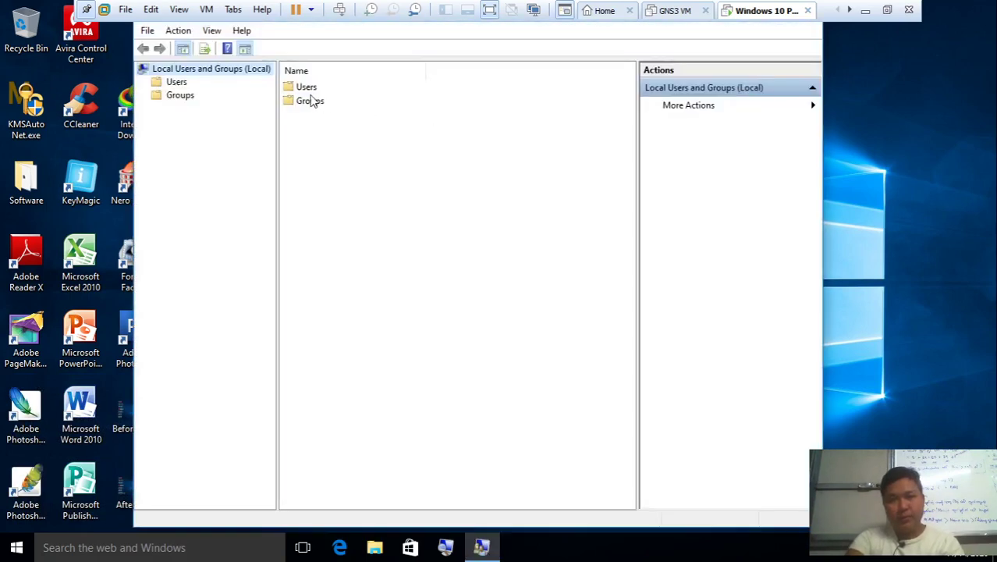
left_click(310, 98)
double_click(310, 100)
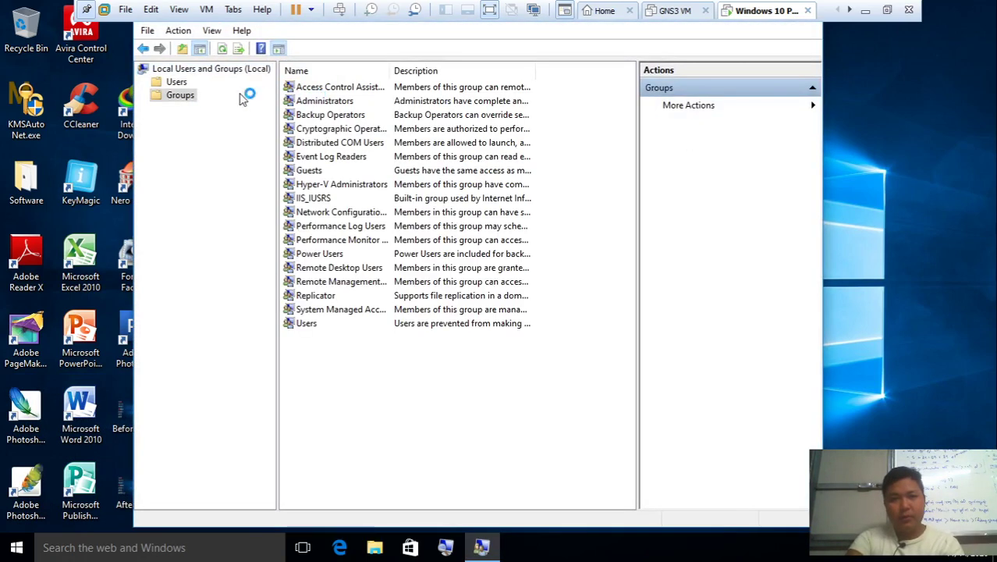
left_click(176, 83)
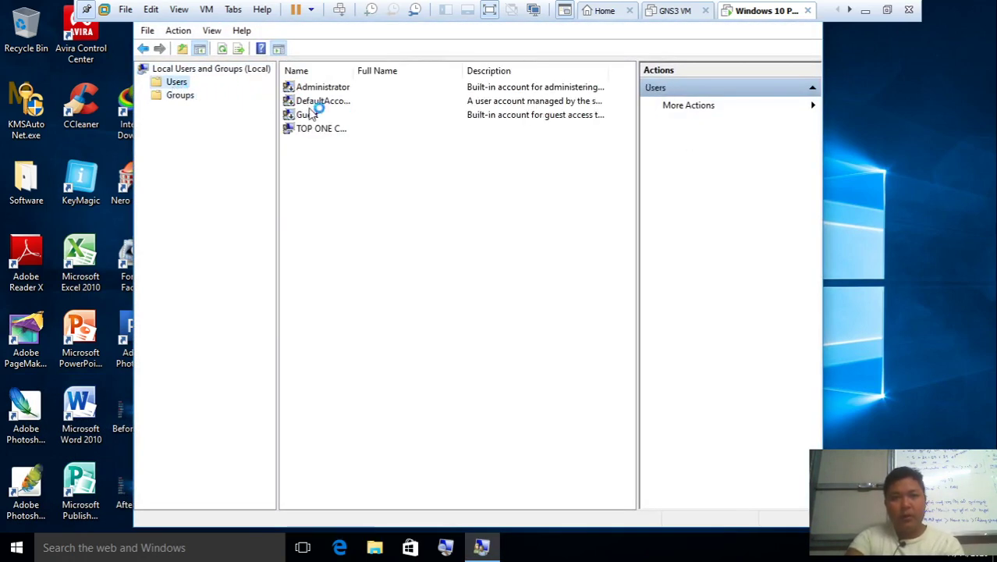
Select the existing local user account, then refresh the desktop
left_click(321, 131)
right_click(881, 130)
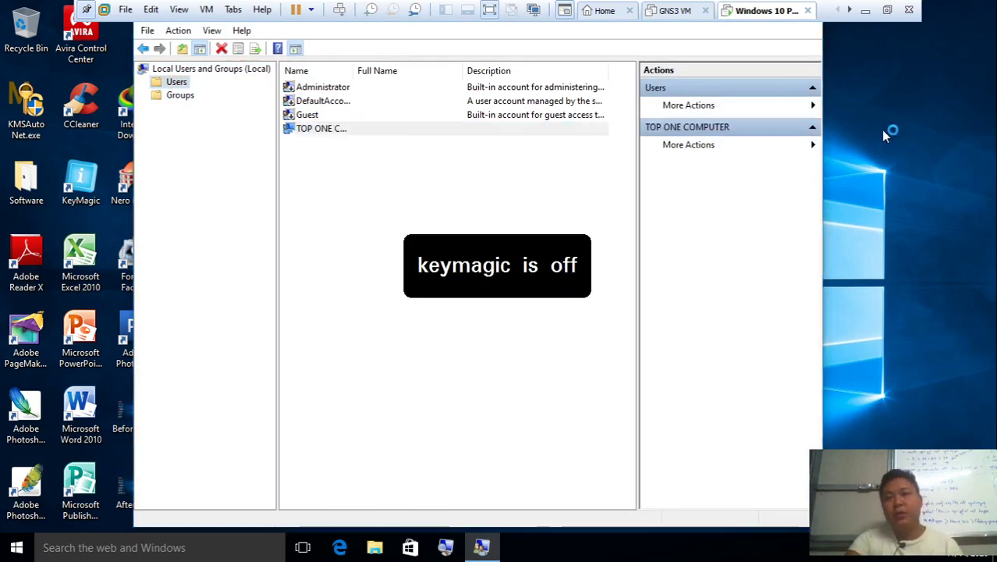
left_click(909, 175)
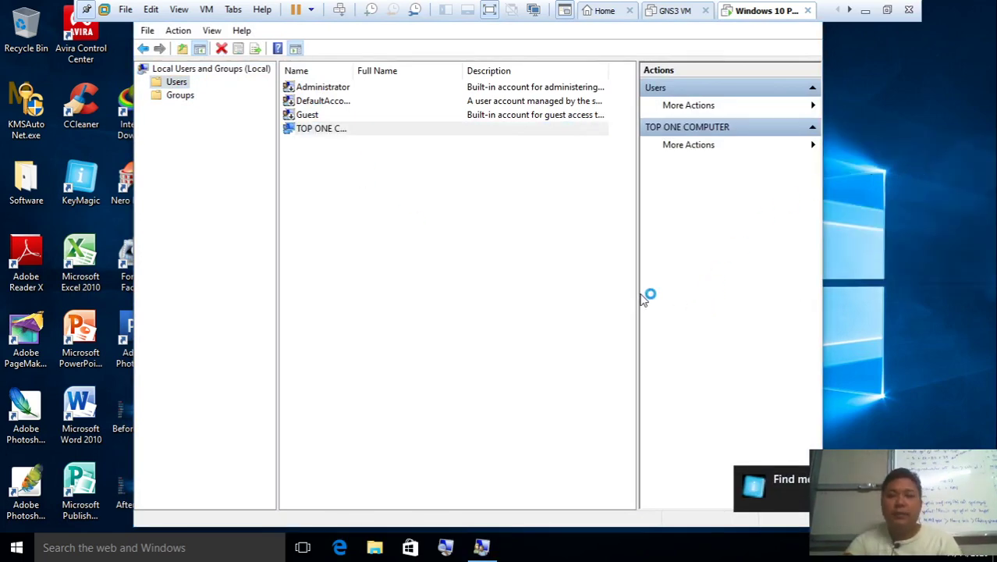
Launch Notepad from Run and type 'net use' into a new note
key("super+r")
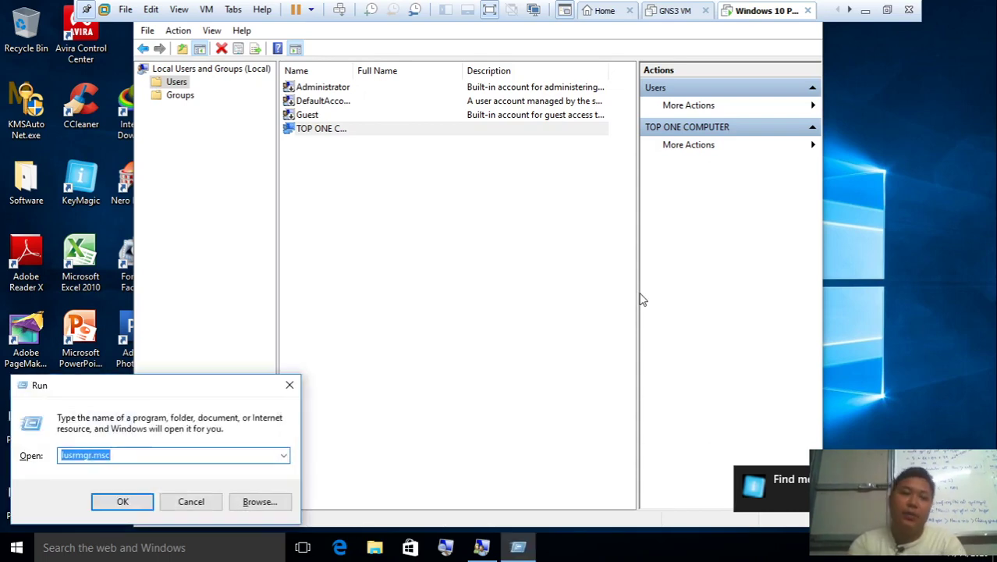
type("notepad")
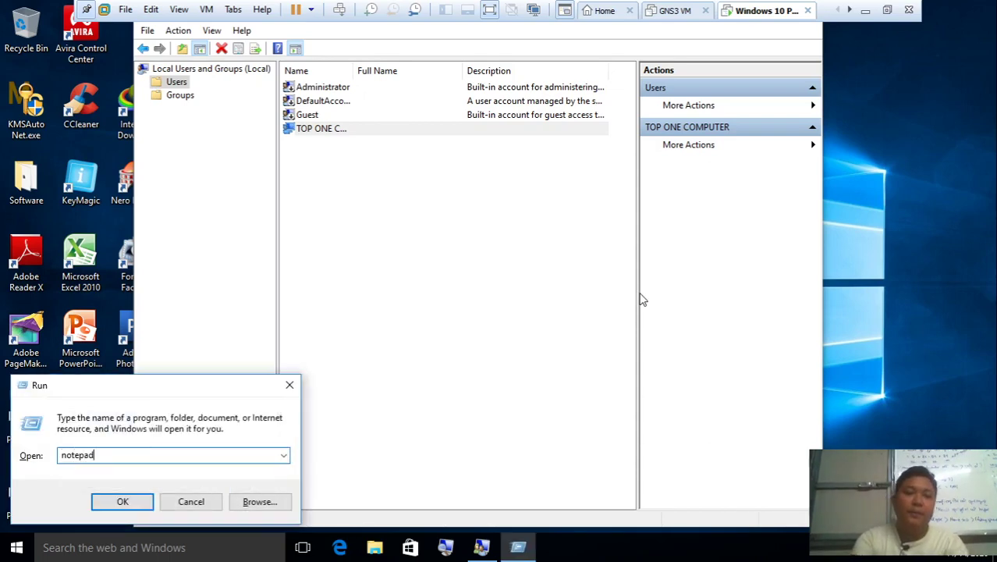
key("Return")
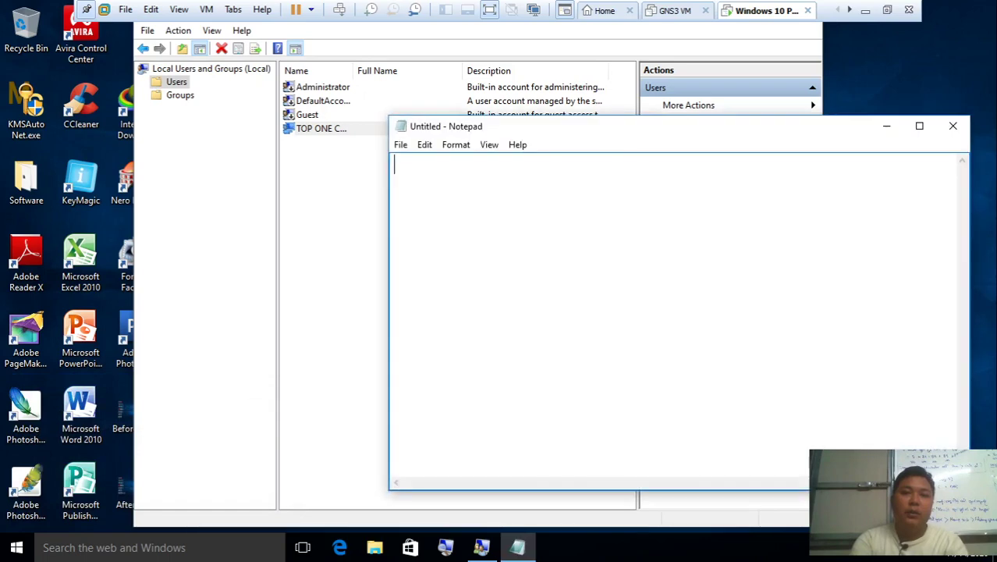
type("net user")
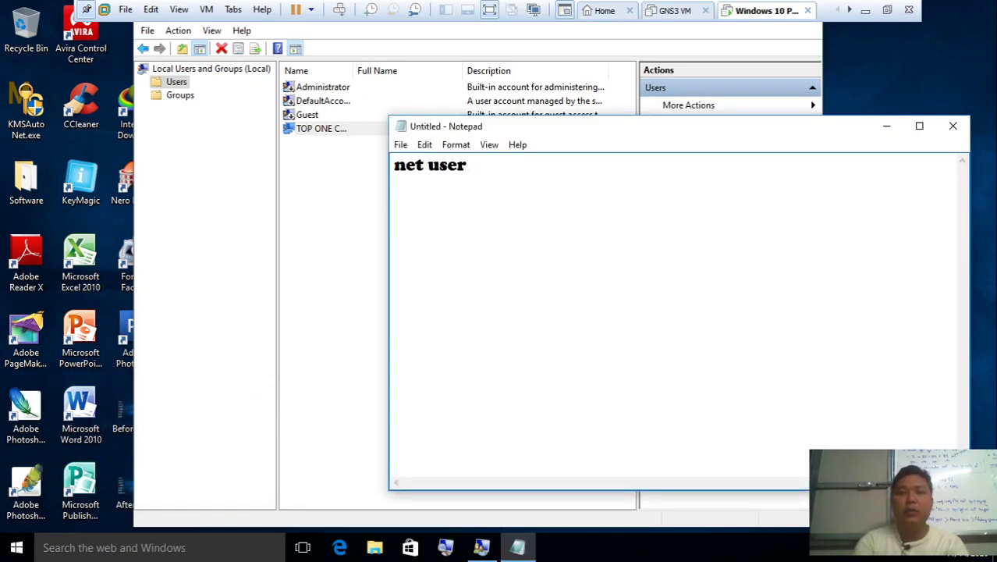
Cancel closing Notepad at the save prompt and show the desktop with Win+D
left_click(953, 126)
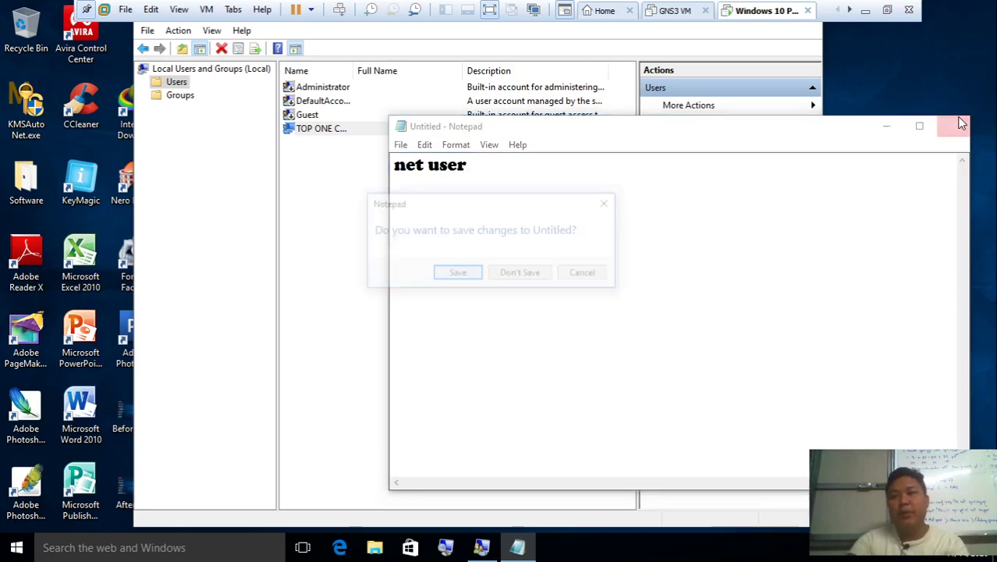
left_click(565, 277)
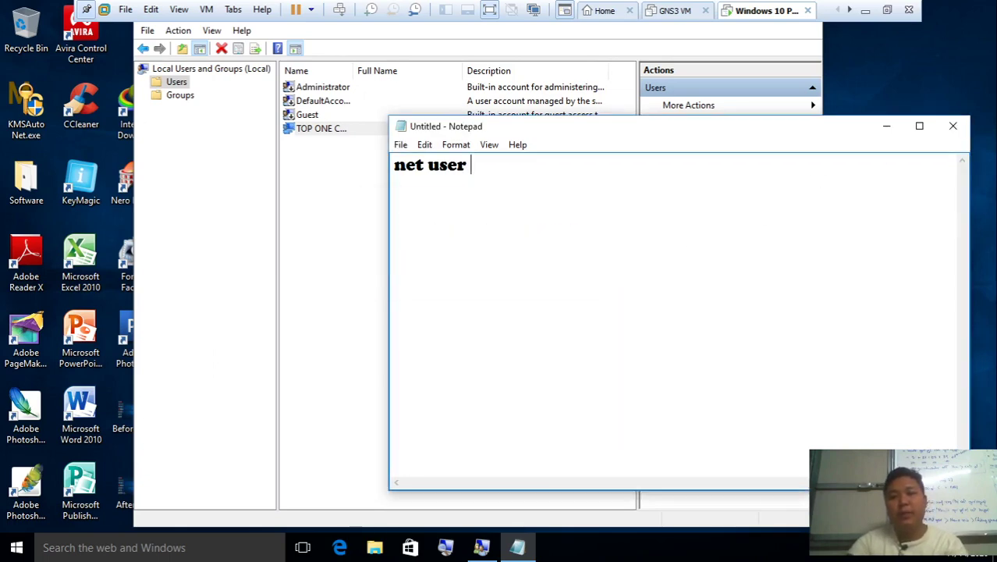
key("super+d")
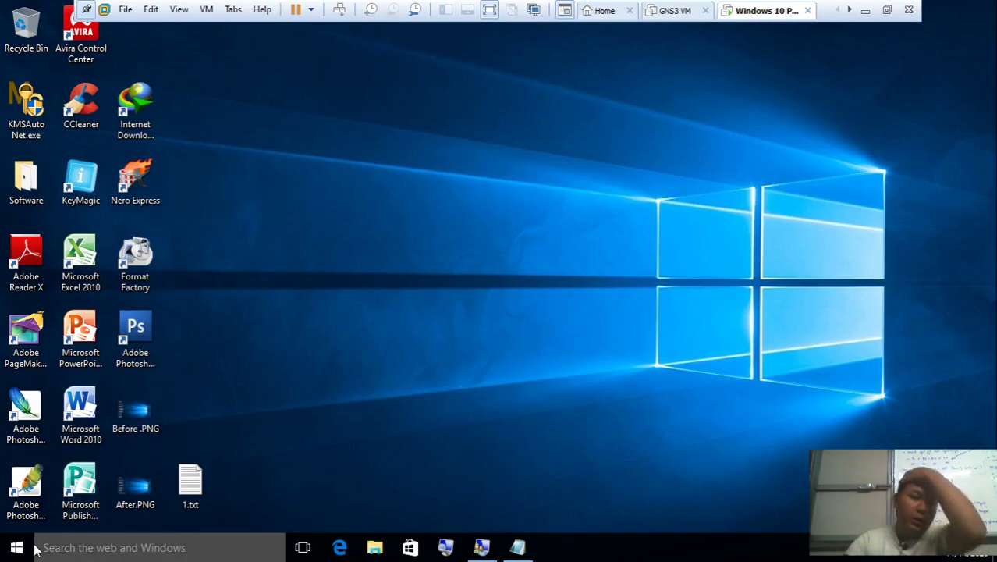
Search Start for cmd and run Command Prompt as administrator, approving the UAC prompt
key("super")
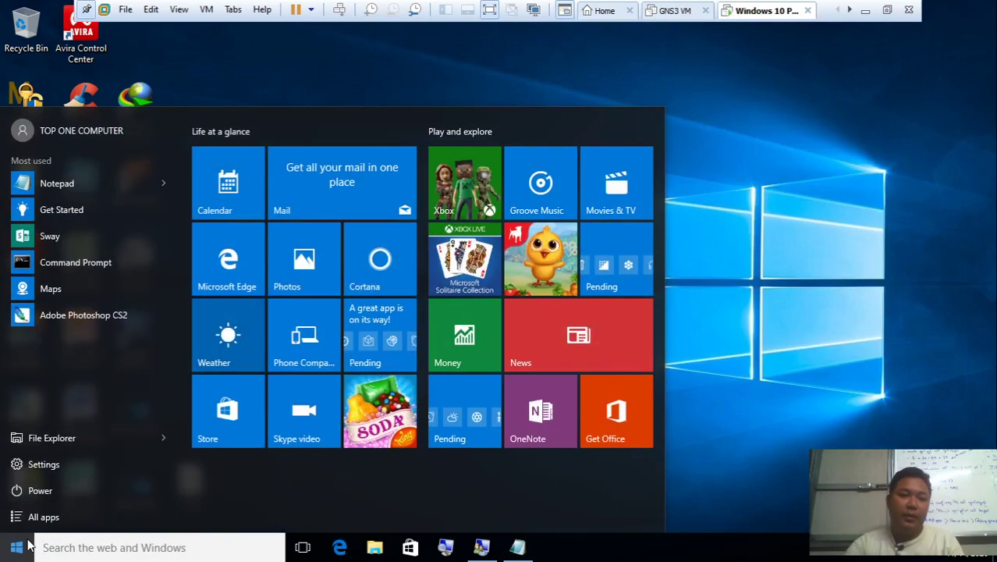
key("super")
key("super")
left_click(60, 546)
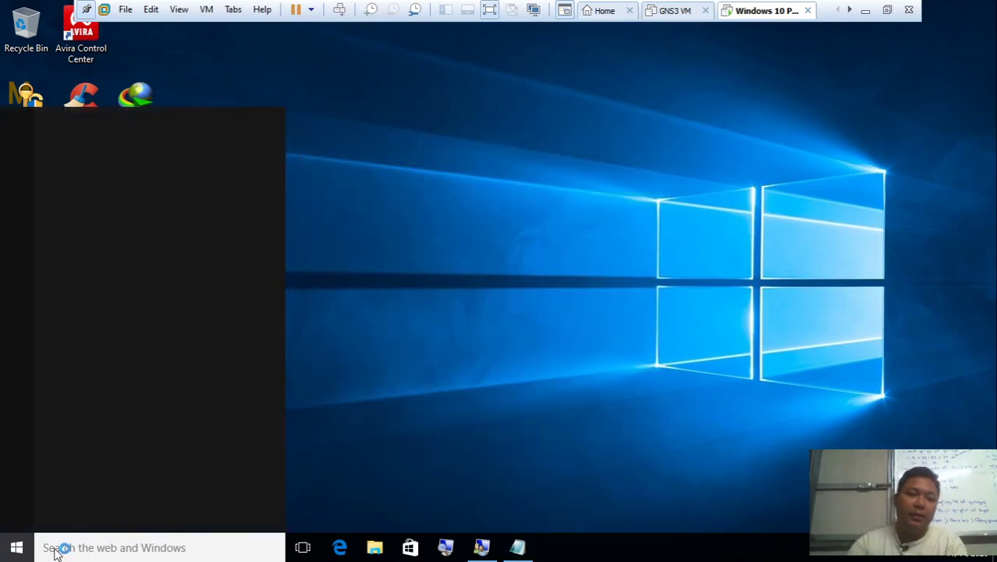
type("cmd")
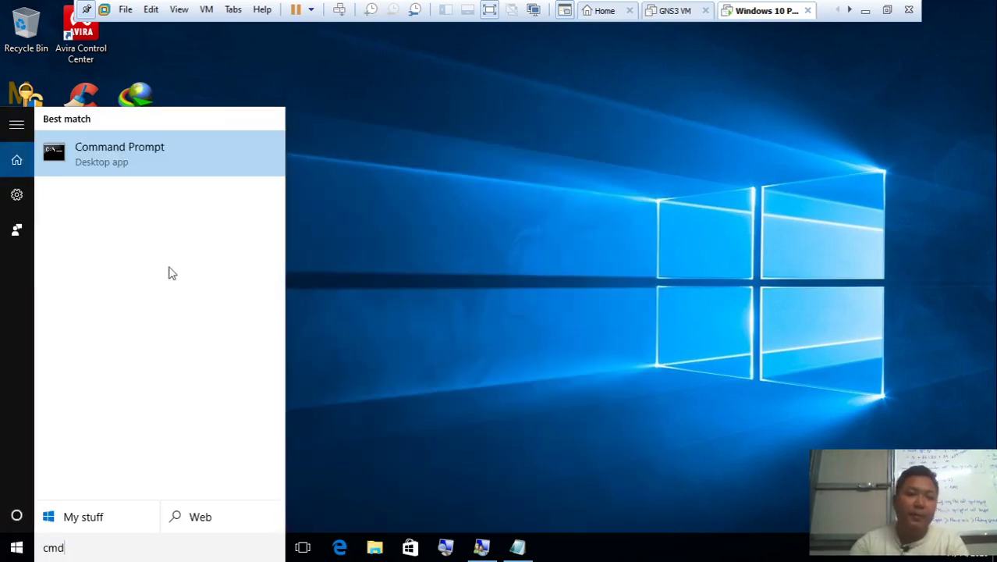
right_click(151, 150)
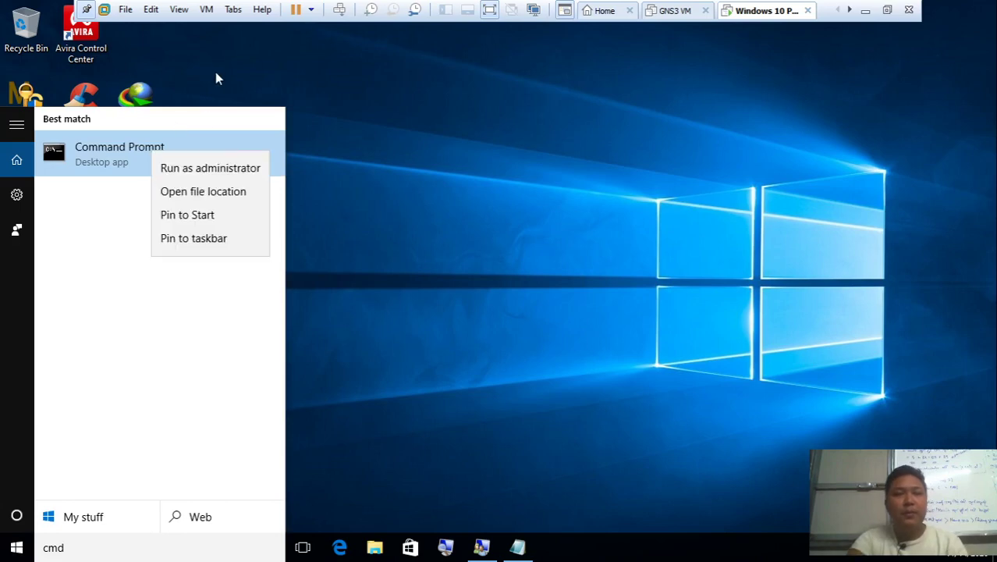
left_click(220, 177)
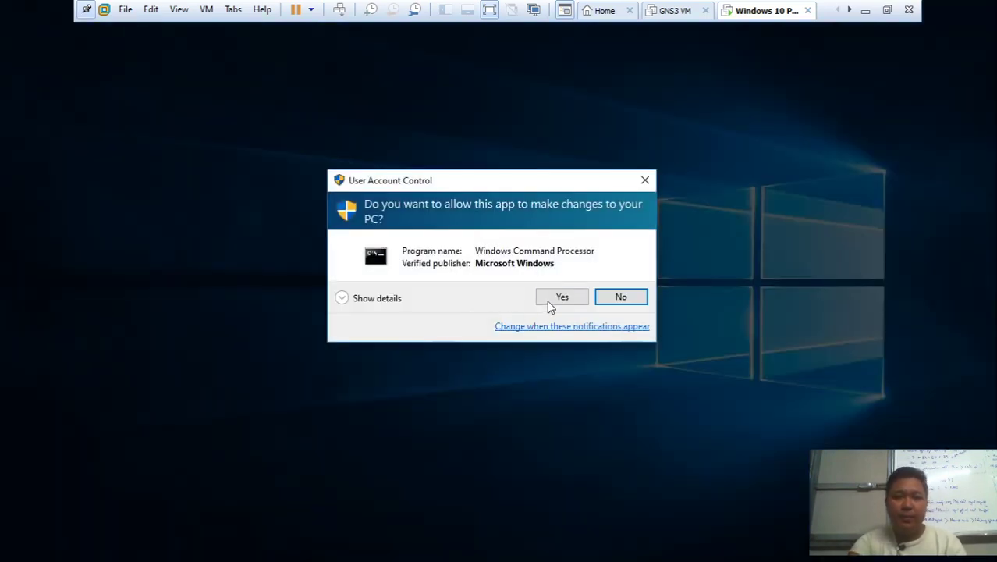
left_click(551, 300)
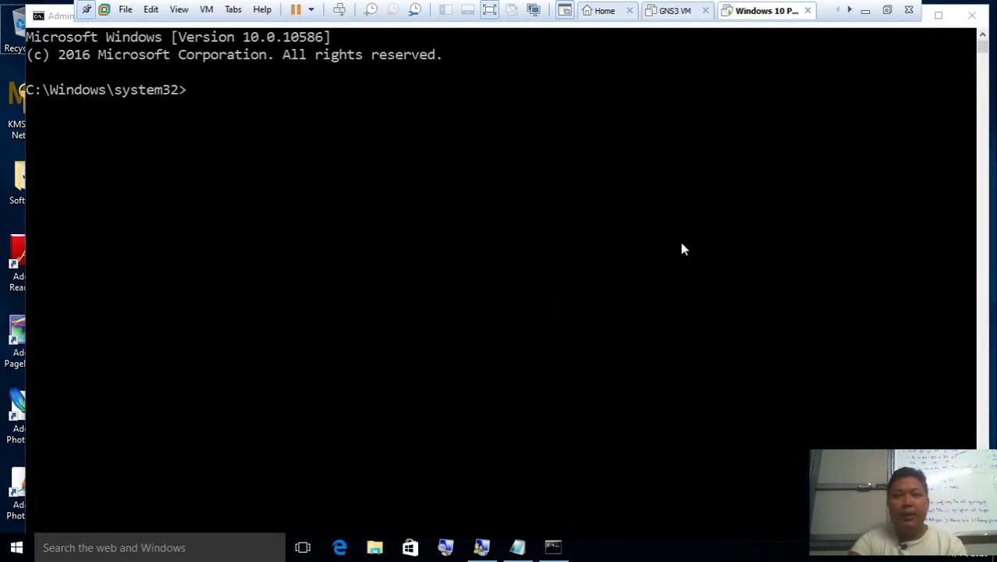
Open a second, standard Command Prompt from Run and move its window lower on screen
key("super+r")
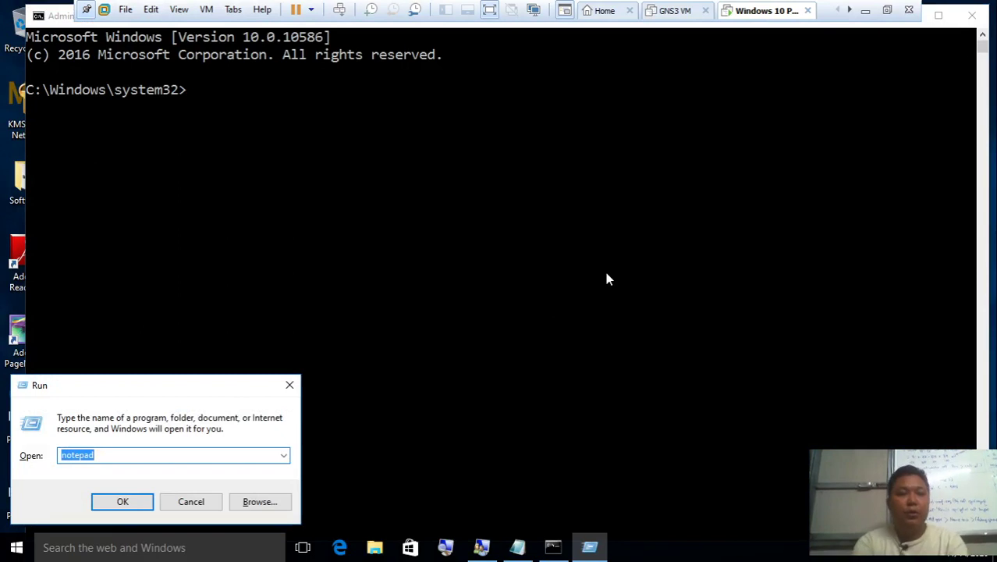
type("cmd")
key("Return")
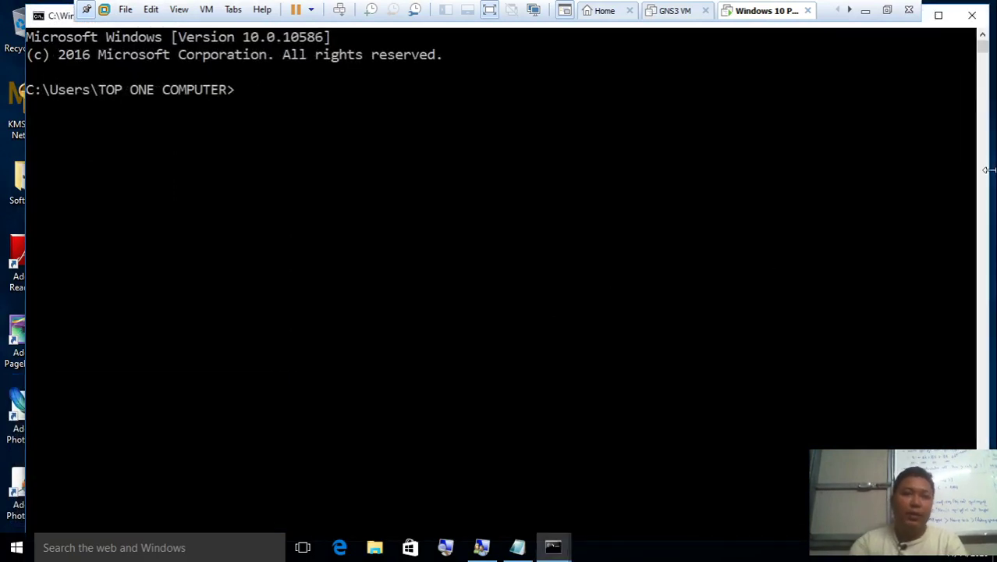
left_click(939, 15)
left_click(946, 6)
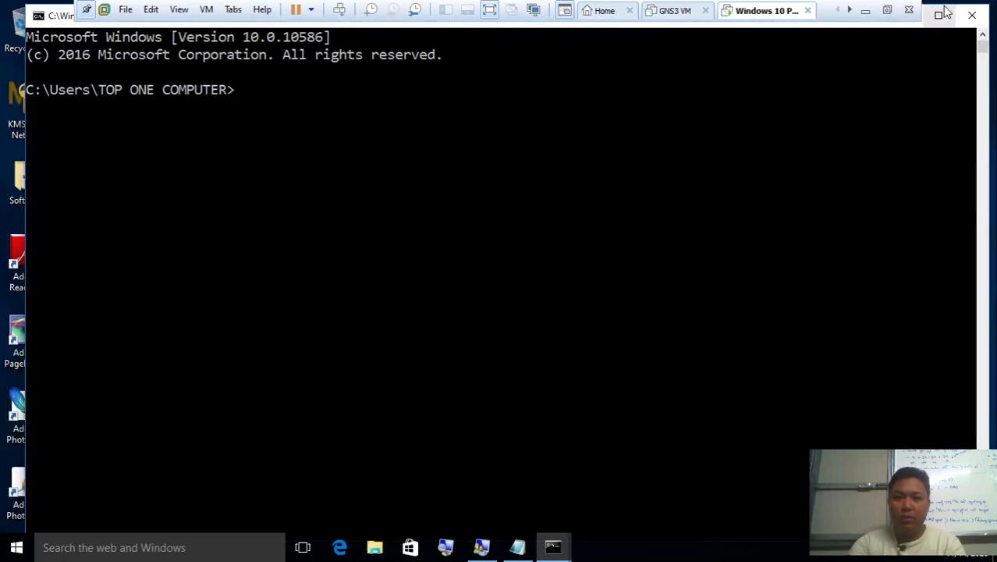
left_click(943, 13)
key("alt+space")
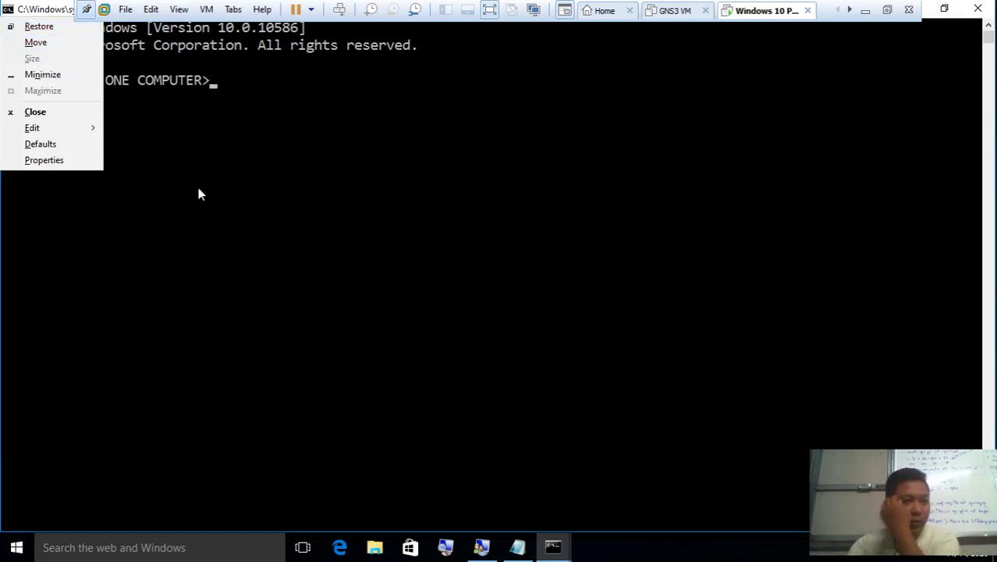
left_click(36, 42)
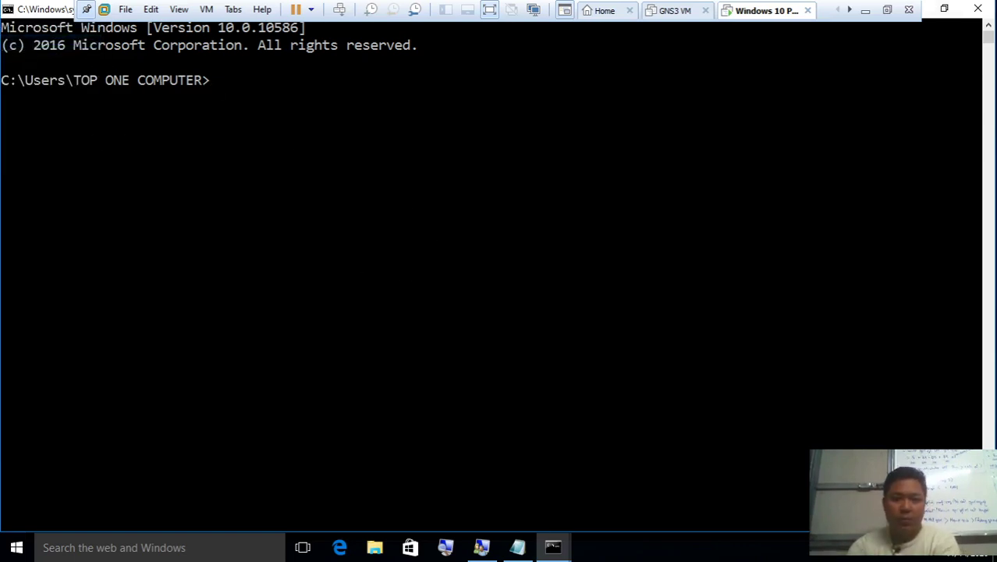
mouse_move(527, 133)
left_mouse_down()
mouse_move(479, 152)
mouse_move(575, 143)
mouse_move(524, 152)
left_mouse_up()
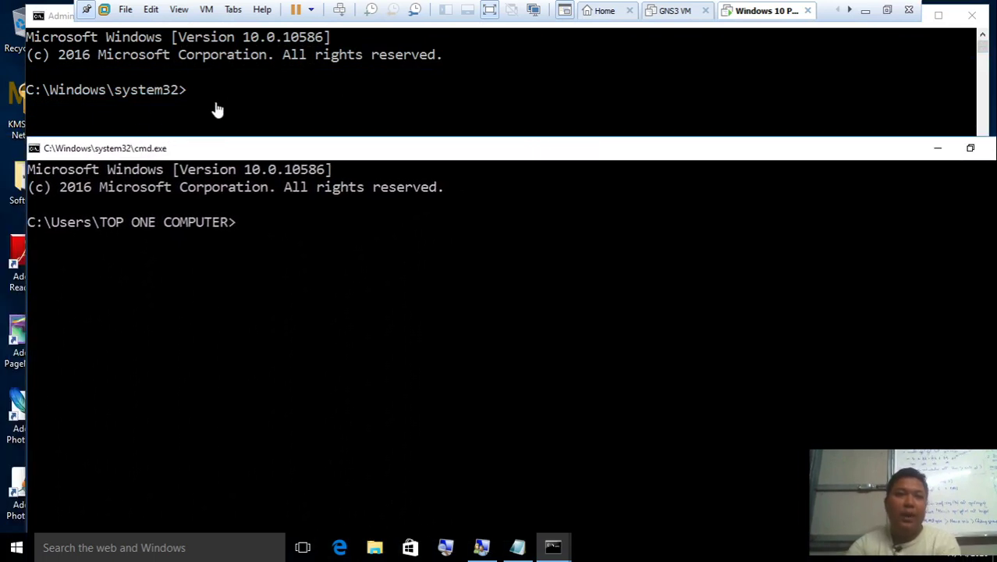
Close the extra non-administrator console and minimize the VMware window to the host
left_click(201, 127)
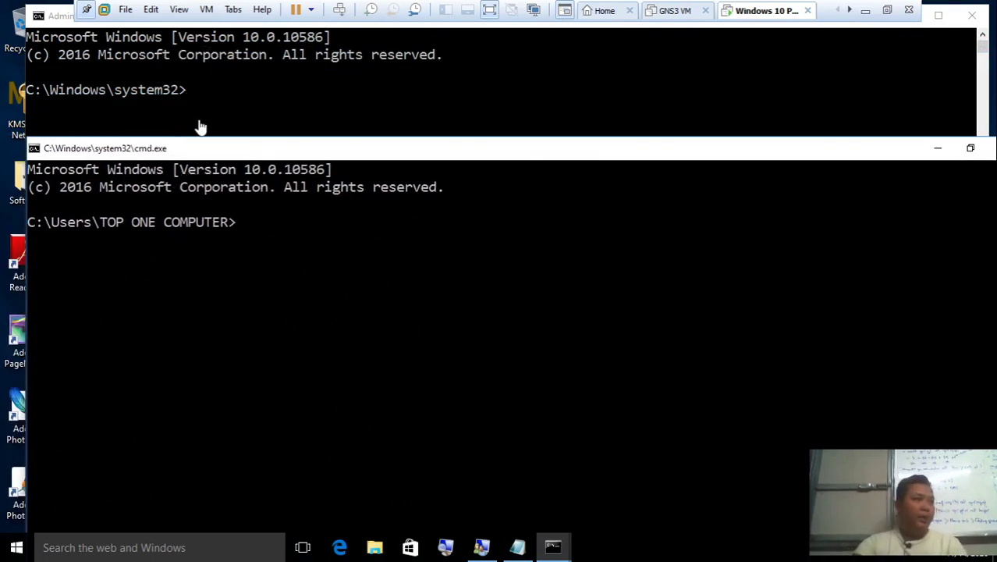
left_click(207, 251)
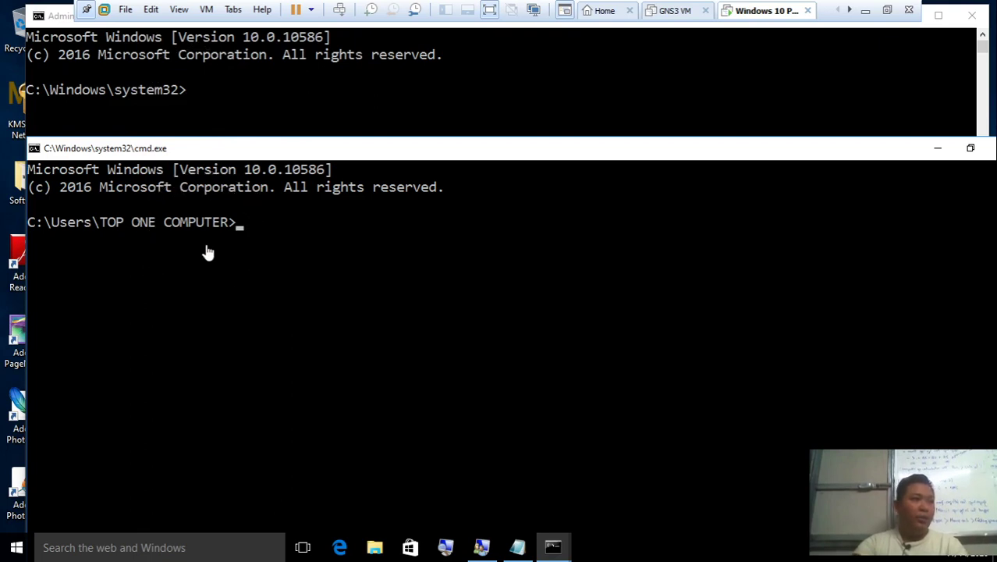
left_click(207, 251)
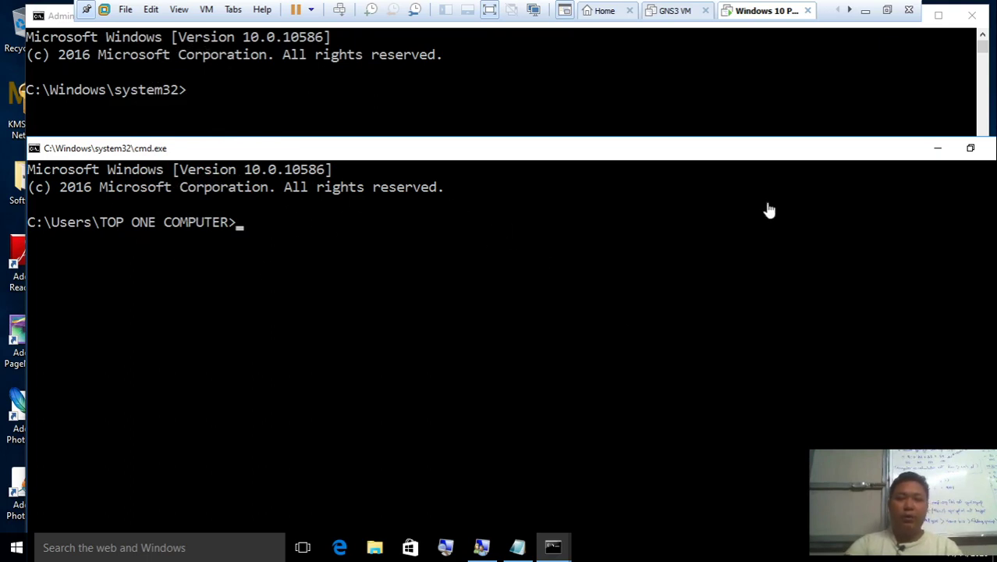
double_click(875, 148)
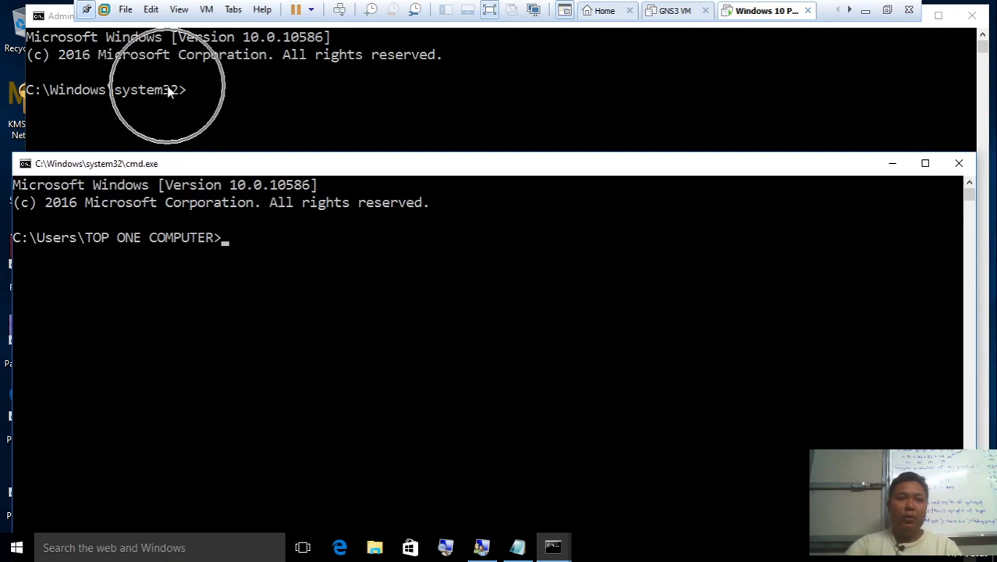
left_click(959, 163)
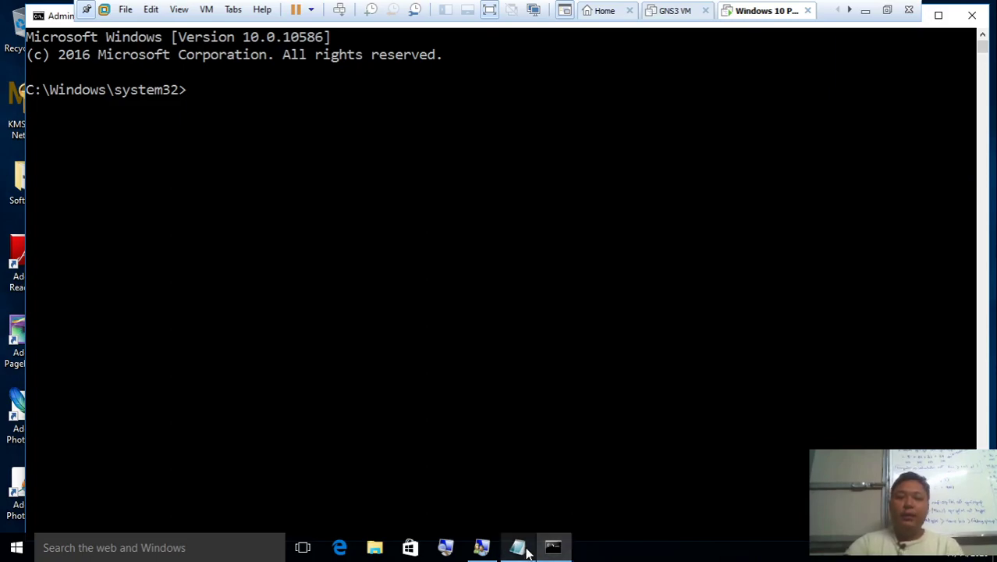
left_click(866, 10)
Highlight the first 'net user' line in the Word notes, then switch back to Windows 10 PC 1
left_click(661, 547)
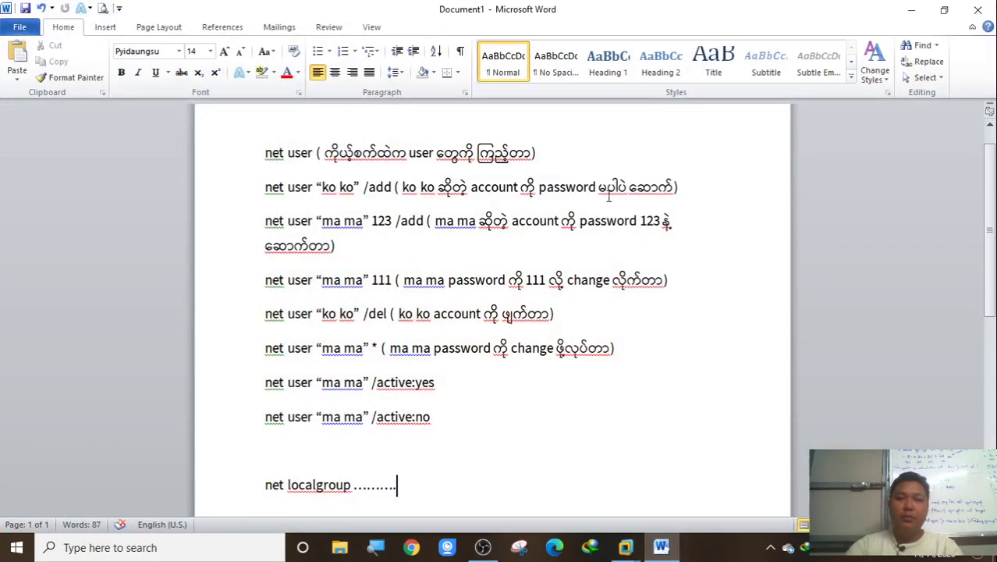
left_click_drag(571, 167, 266, 159)
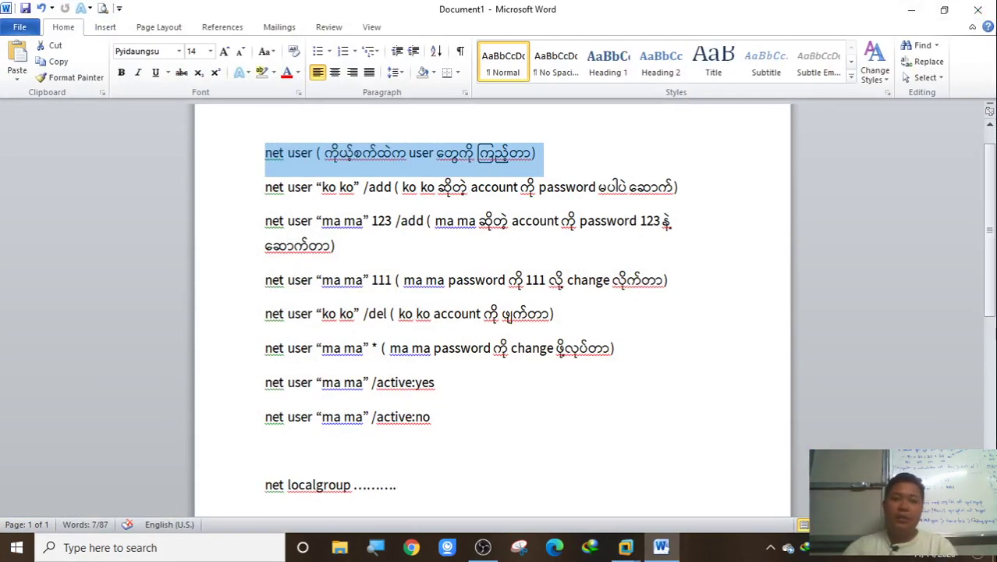
left_click(626, 547)
left_click(748, 479)
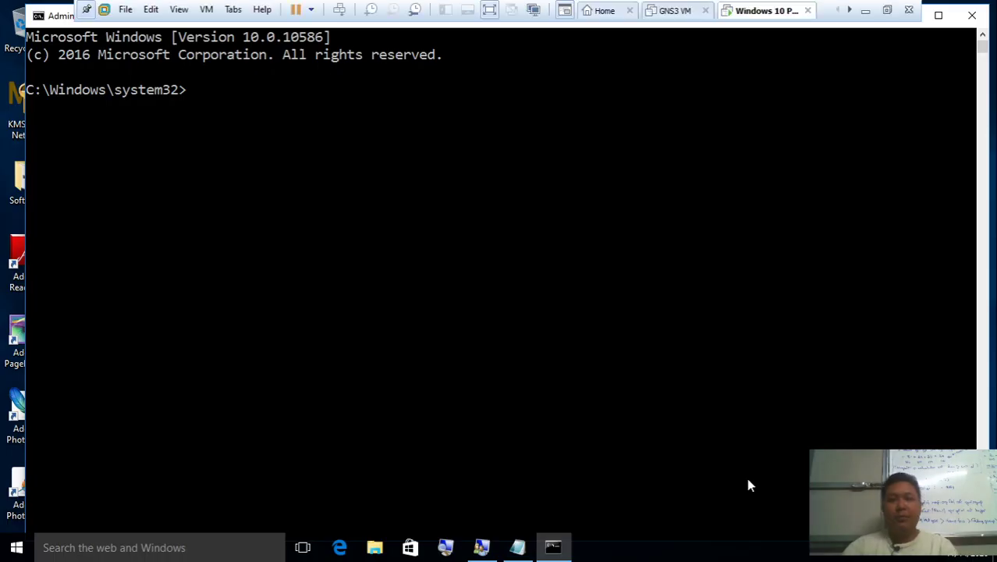
Run net user and highlight Administrator, DefaultAccount, TOP ONE COMPUTER and the completion message
type("net user")
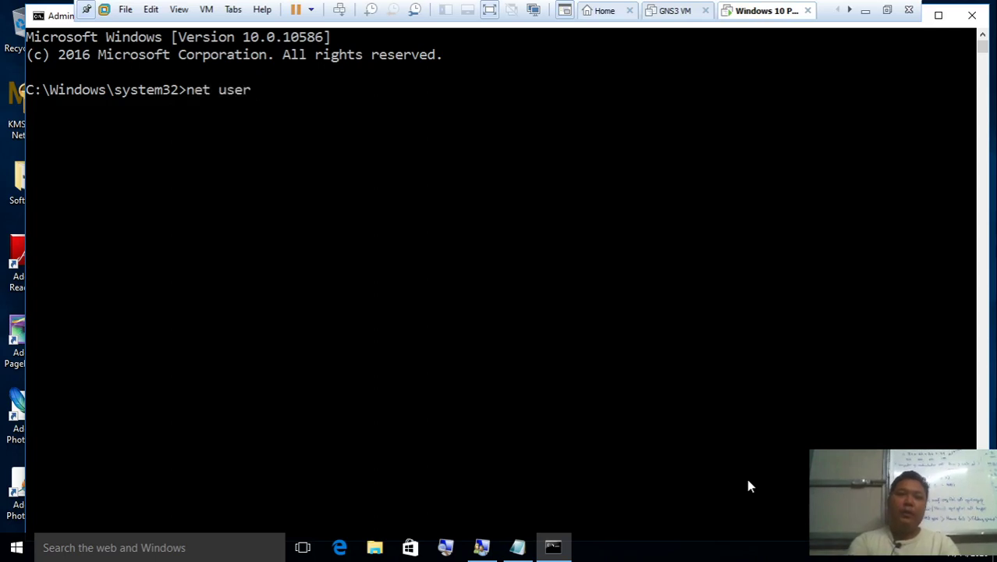
key("Return")
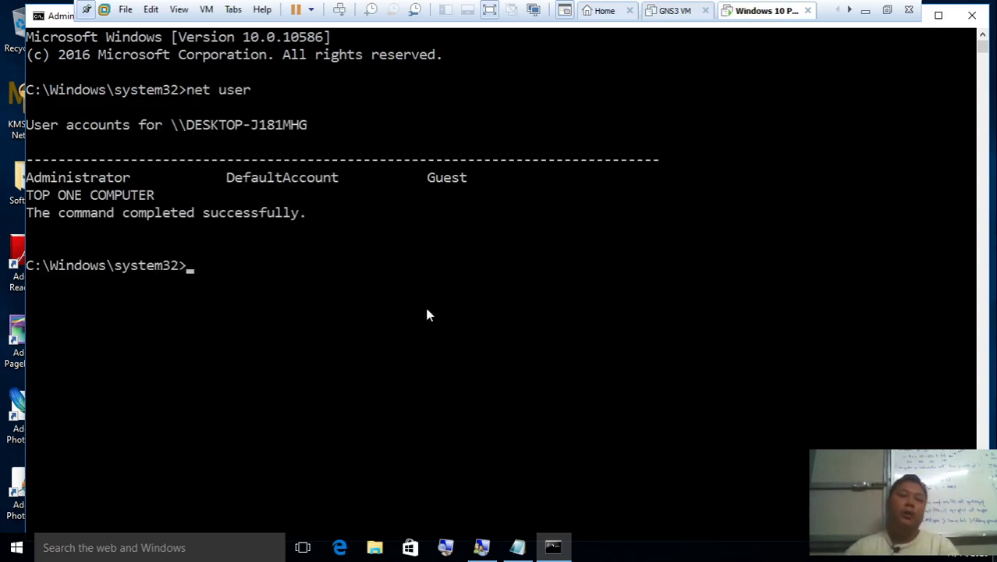
left_click_drag(134, 178, 31, 181)
left_click_drag(345, 178, 225, 180)
left_click_drag(475, 178, 463, 195)
left_click_drag(179, 194, 98, 209)
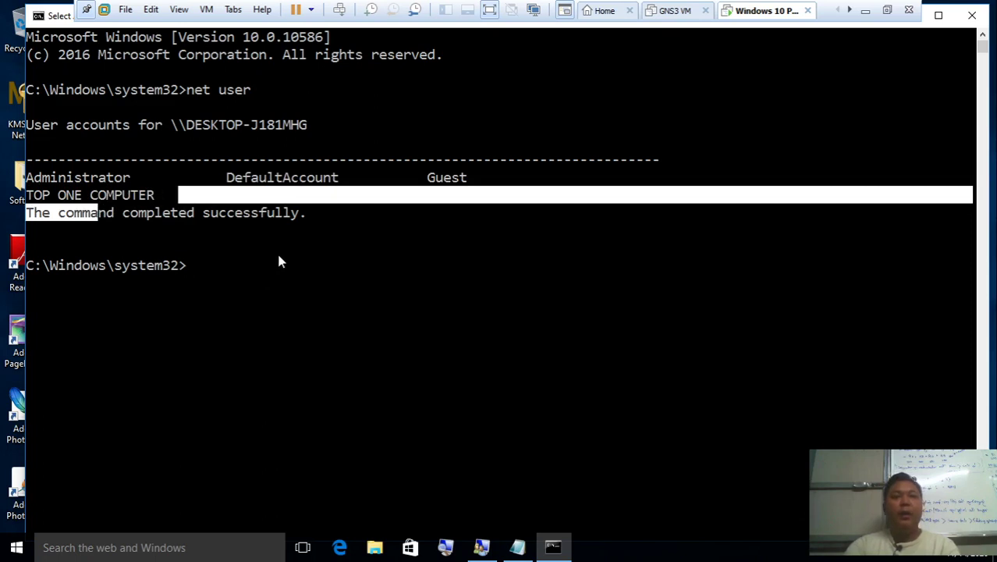
left_click_drag(318, 214, 76, 219)
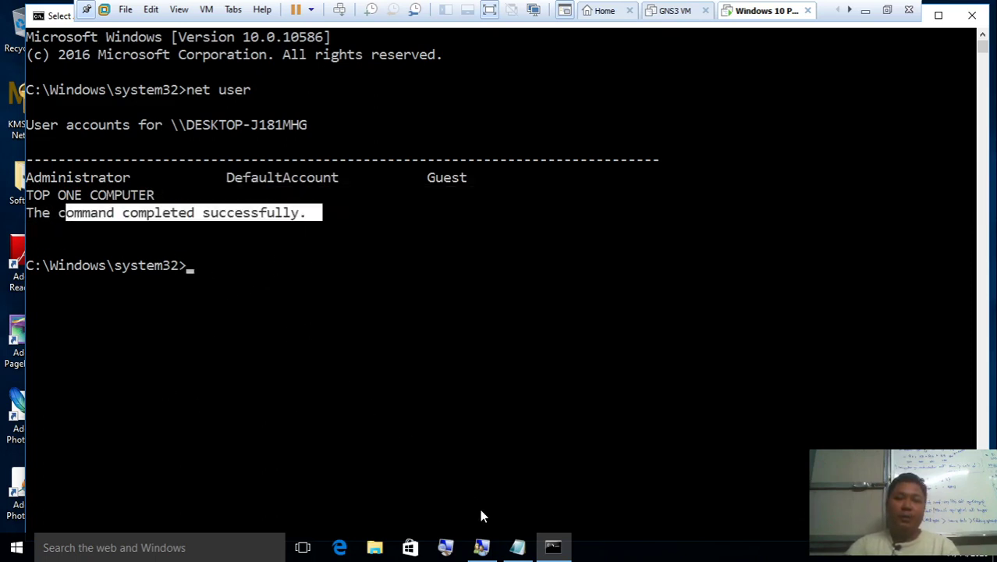
Point out Administrator, DefaultAccount, Guest and TOP ONE COMPUTER in Local Users and Groups
left_click(481, 547)
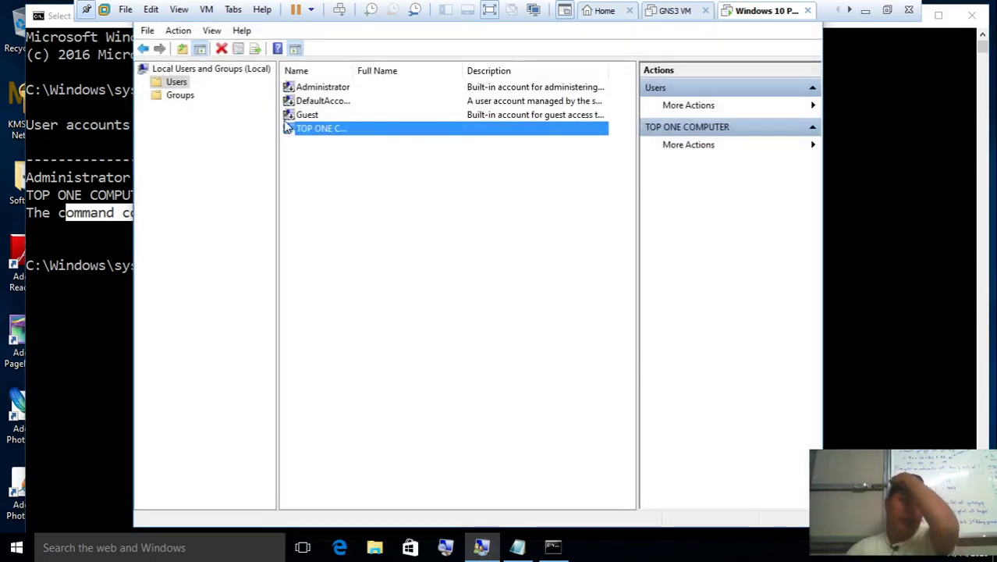
left_click(314, 101)
left_click(328, 87)
left_click(334, 103)
left_click(339, 116)
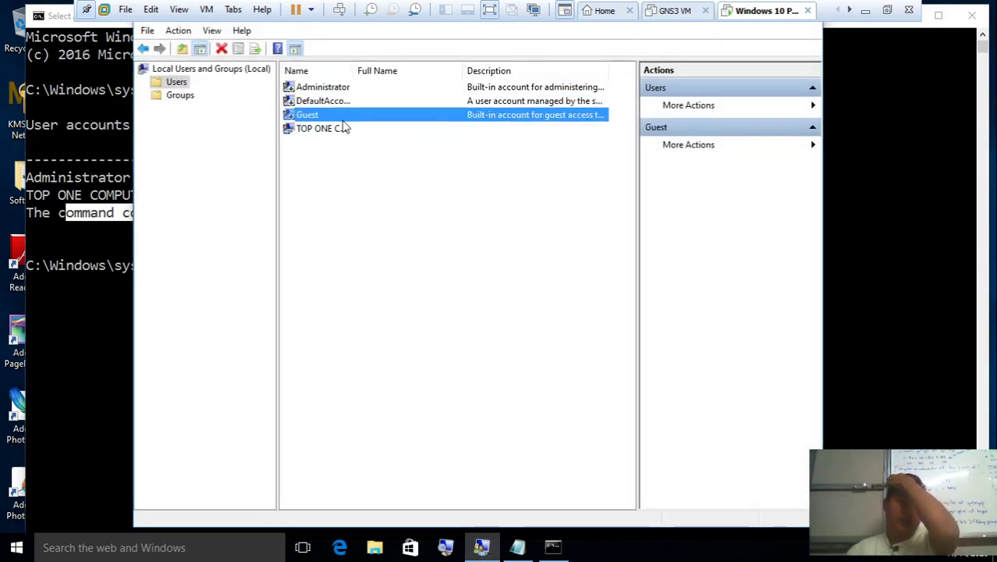
left_click(345, 128)
Exit Select mode, rerun net user, then clear the console with cls
left_click(106, 131)
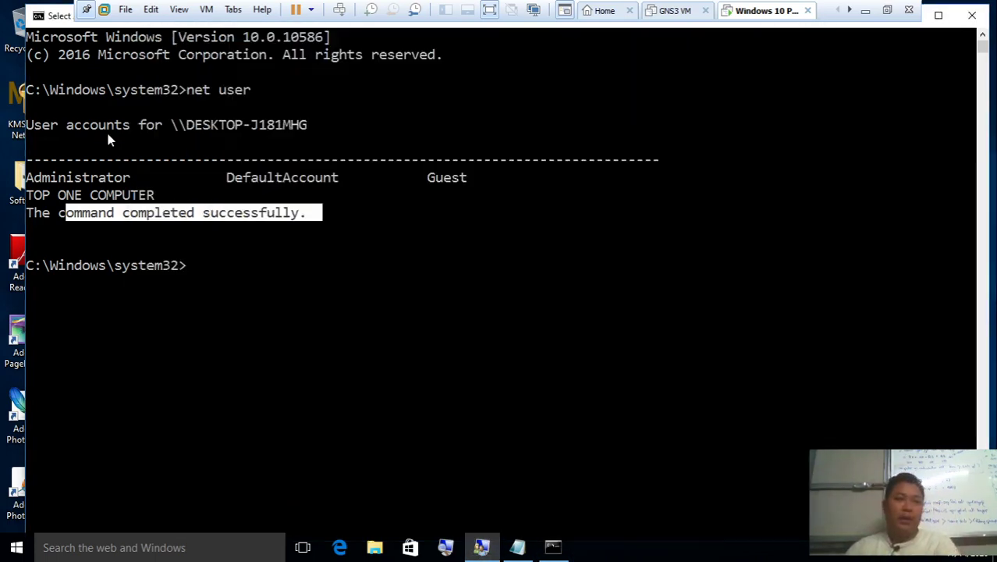
left_click(357, 197)
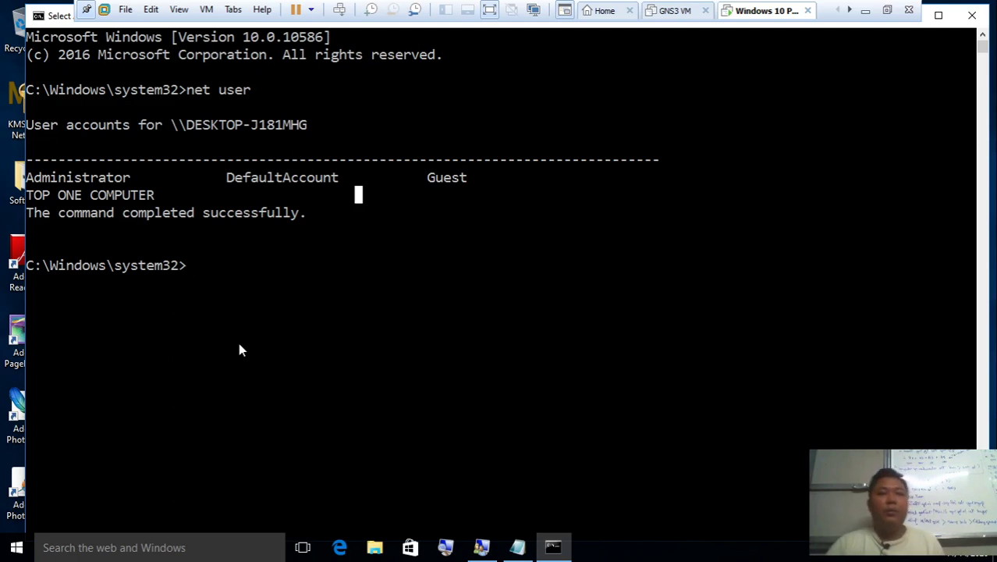
type("n")
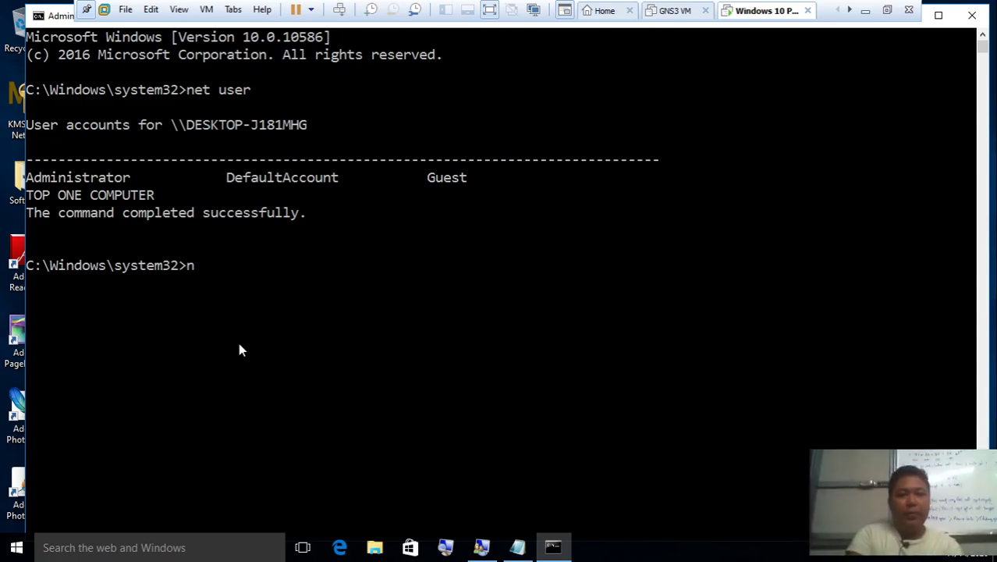
type("et user")
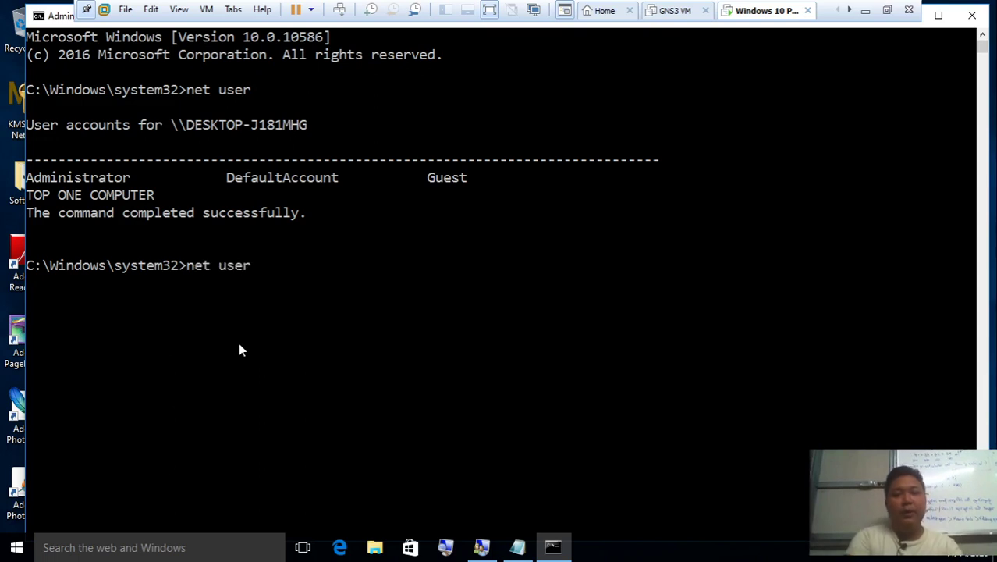
key("Return")
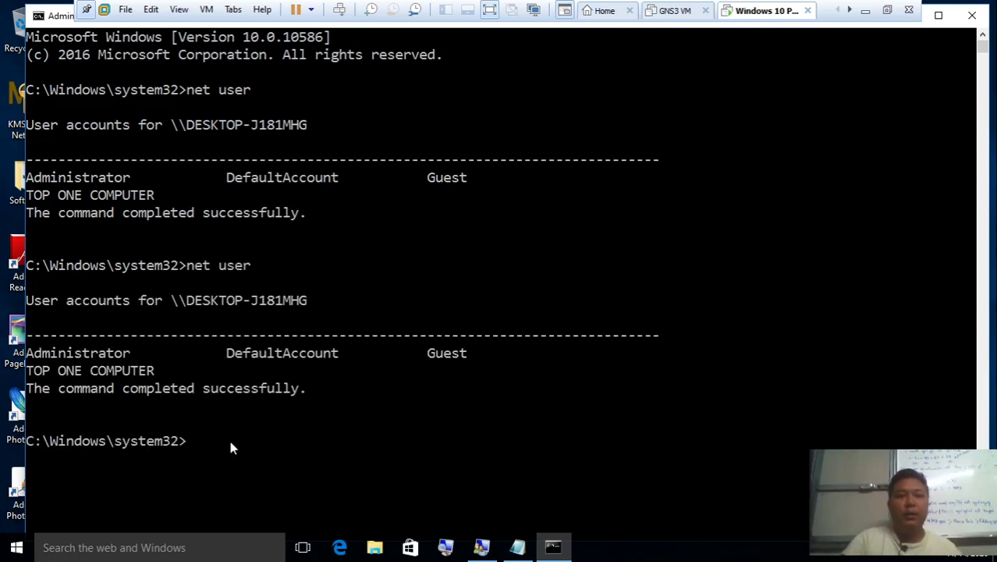
type("cls")
key("Return")
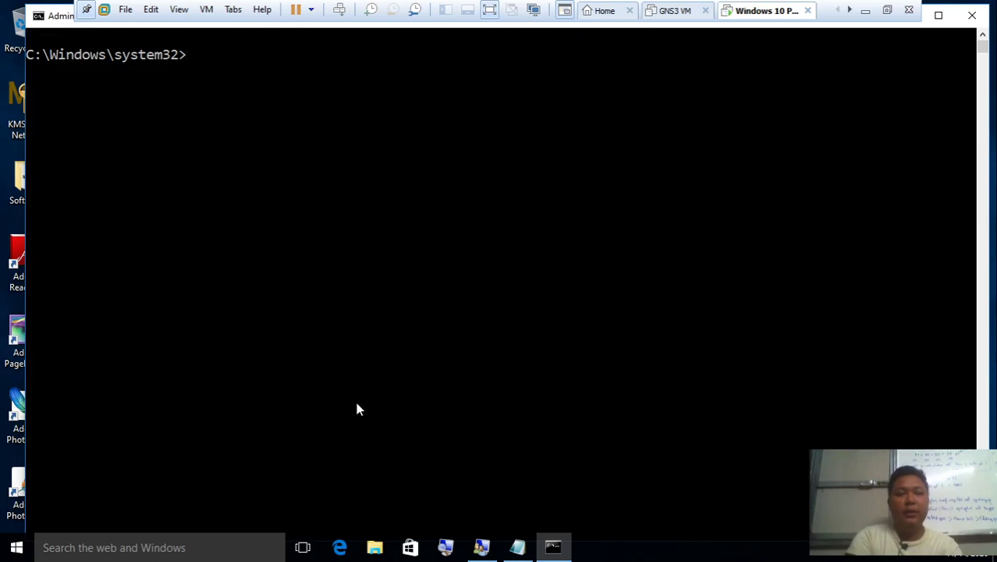
Minimize Notepad and VMware, highlight the 'net user "ko ko" /add' note in Word, then return to the VM
left_click(516, 551)
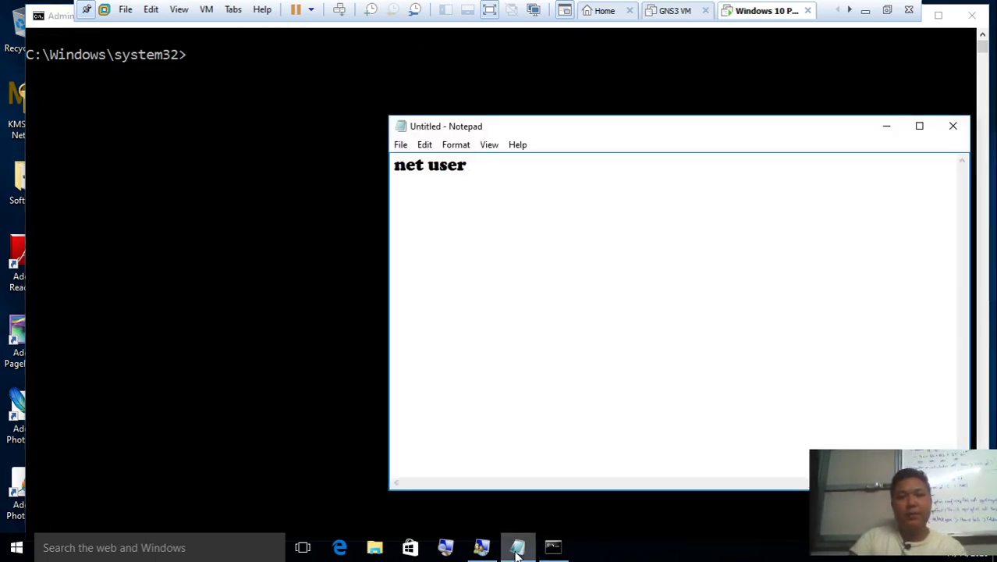
left_click(516, 549)
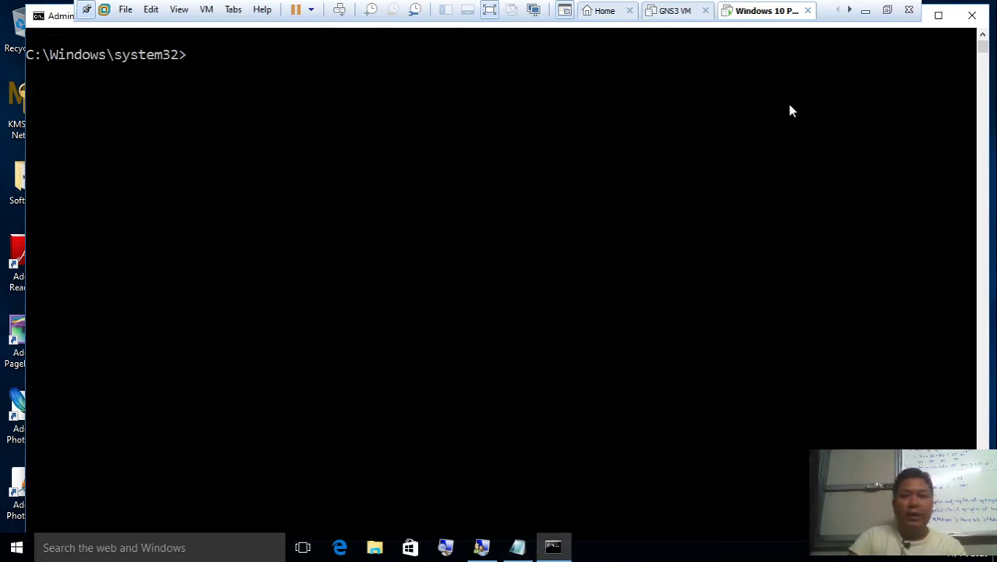
left_click(864, 11)
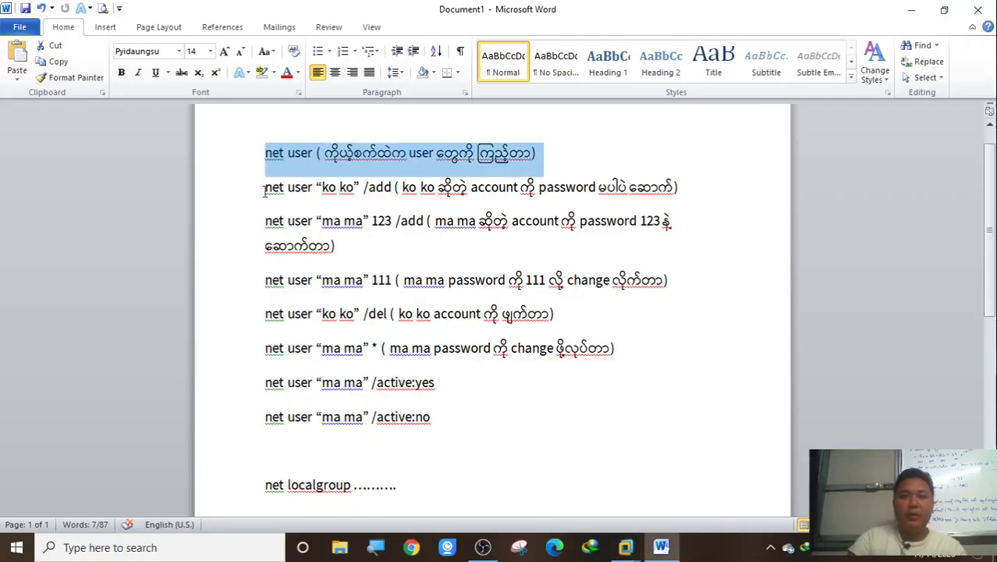
left_click_drag(266, 189, 683, 180)
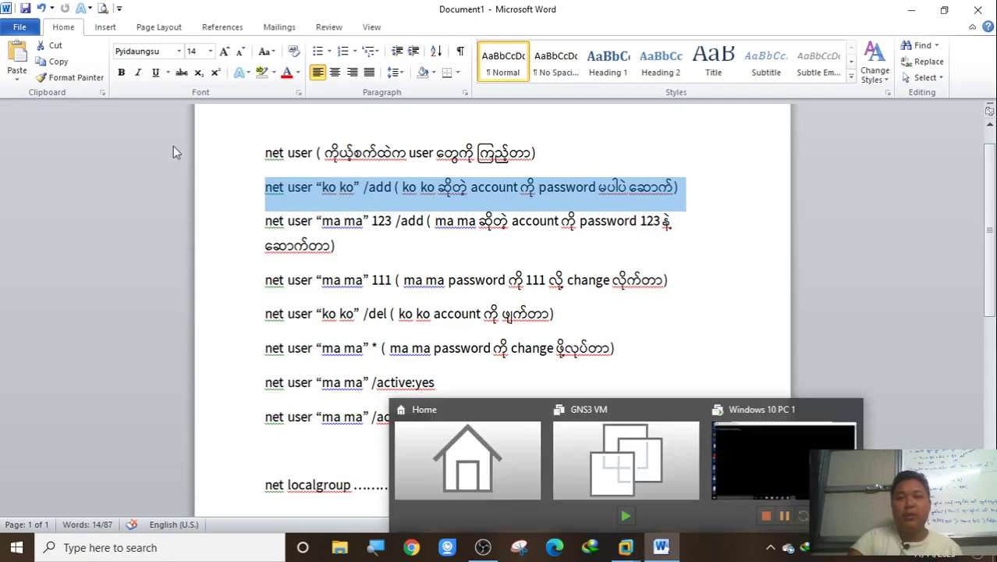
mouse_move(626, 547)
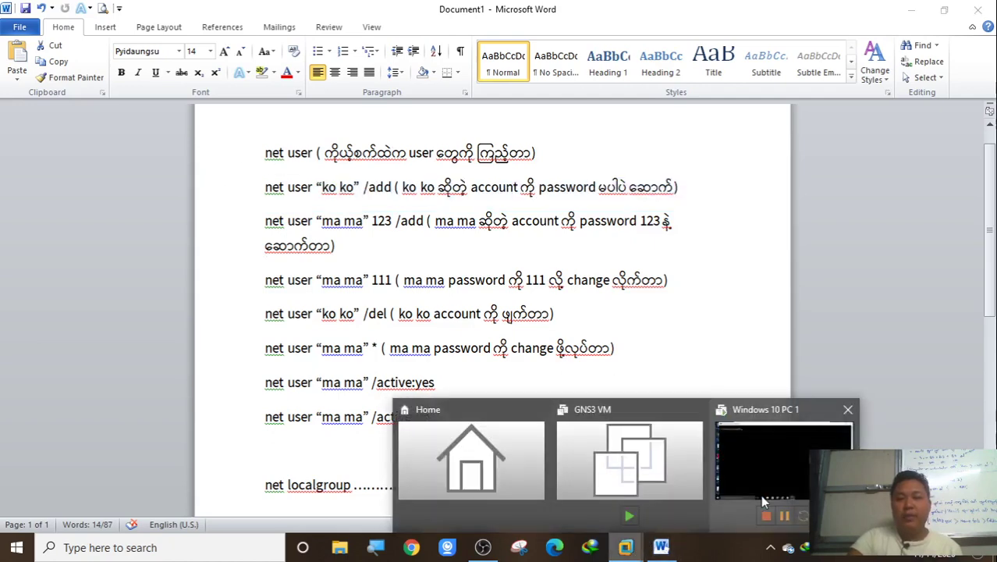
left_click(765, 497)
type("net user")
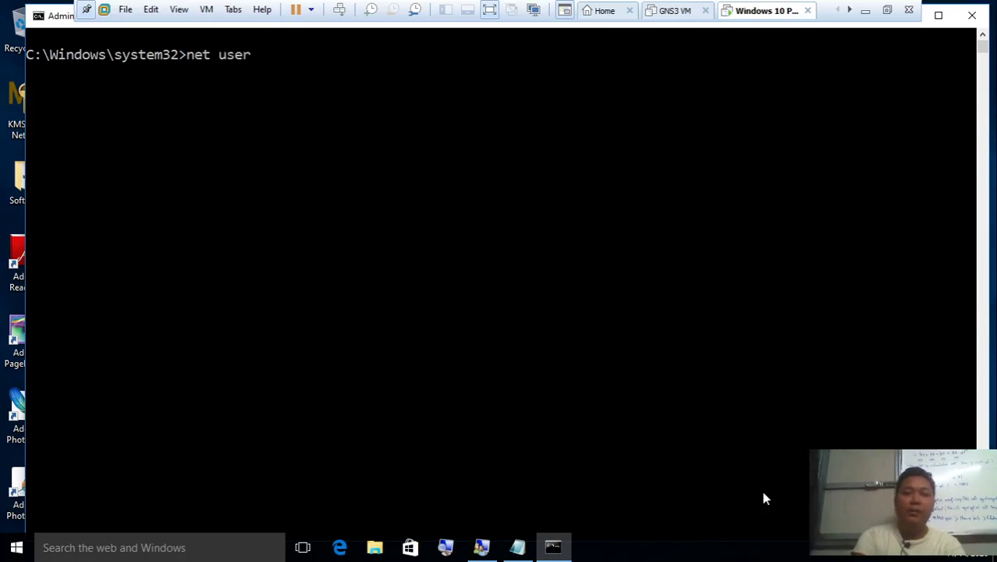
type(" ko ko /add")
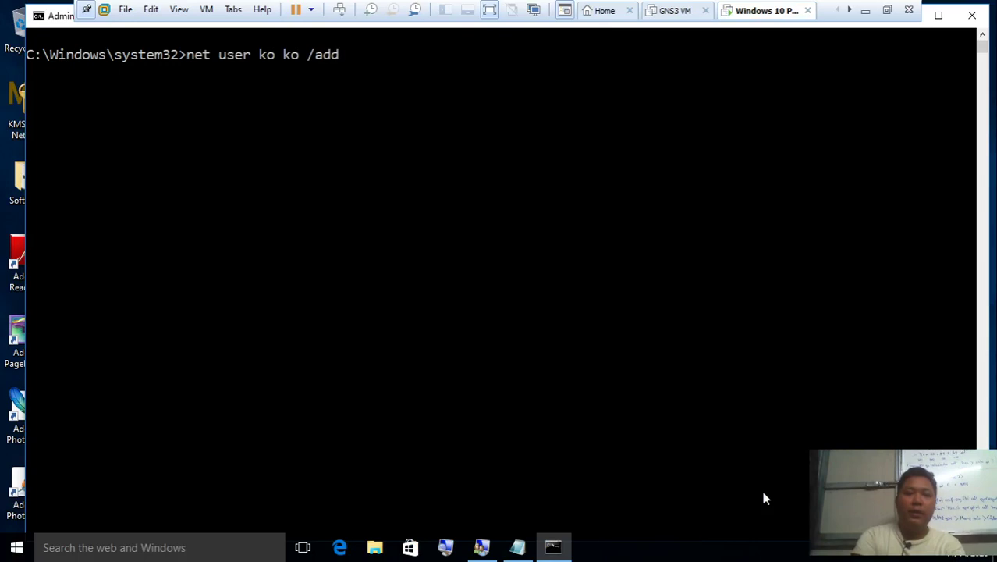
key("Return")
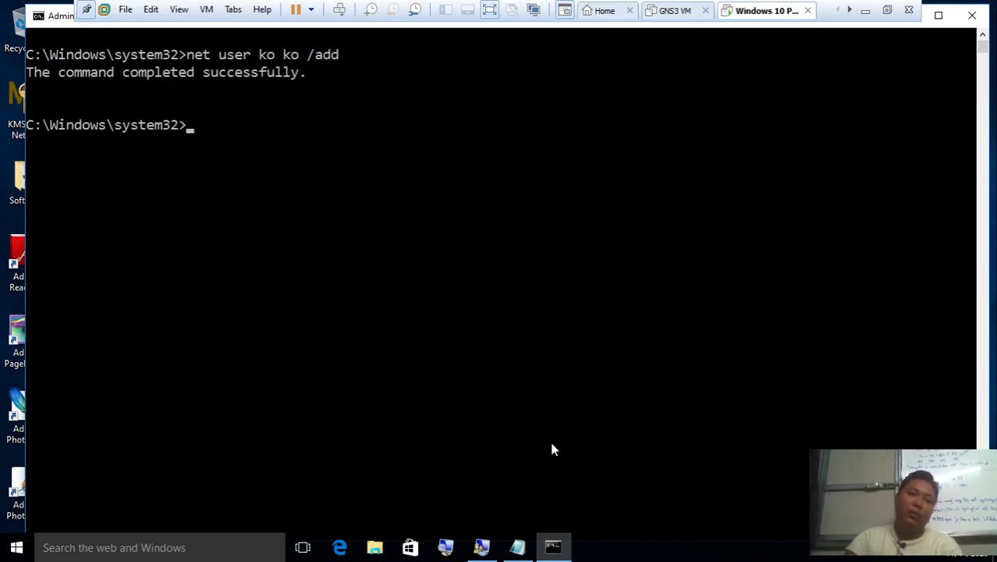
type("net s")
key("BackSpace")
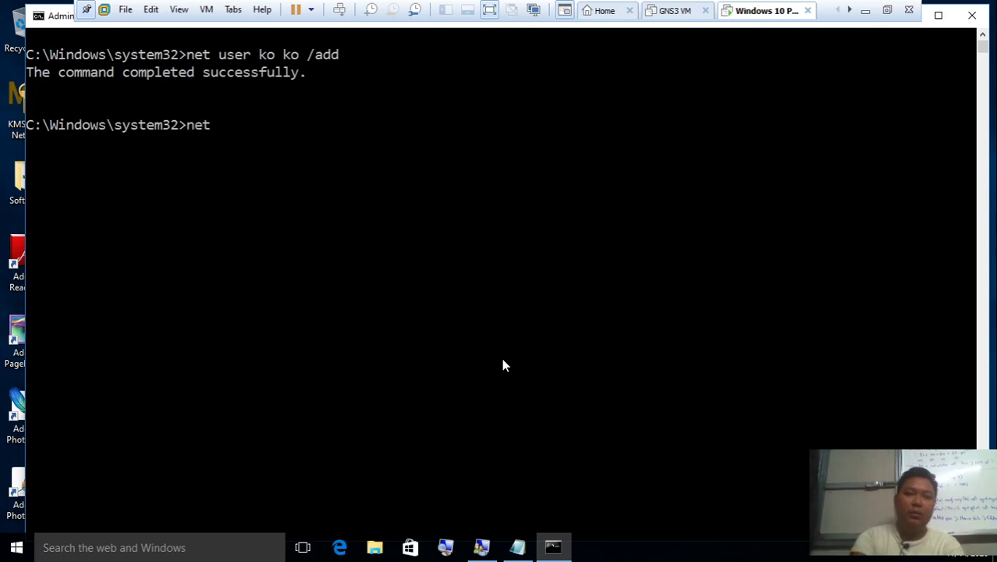
type("user")
key("Return")
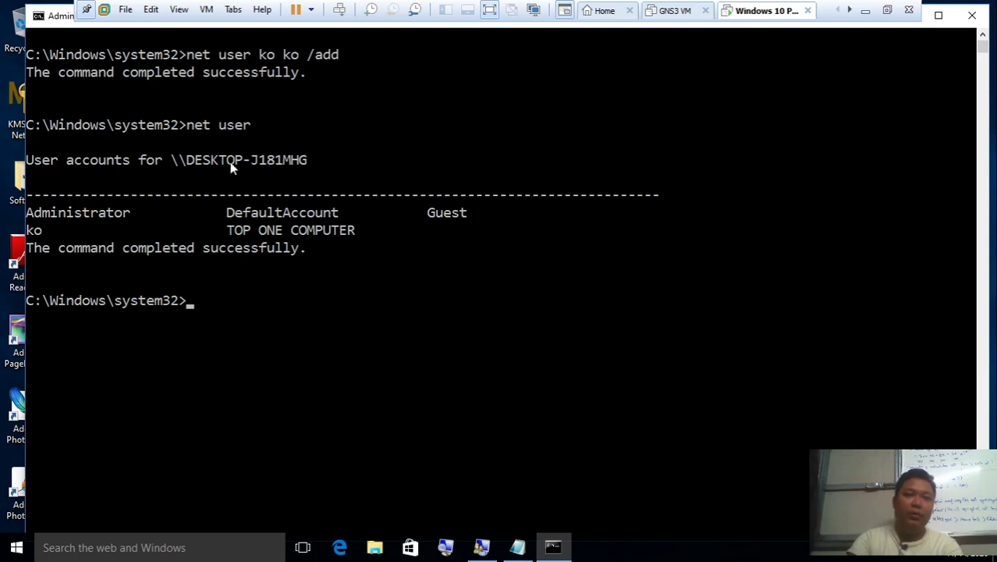
Refresh Local Users and Groups and delete the stray 'ko' account
left_click(482, 546)
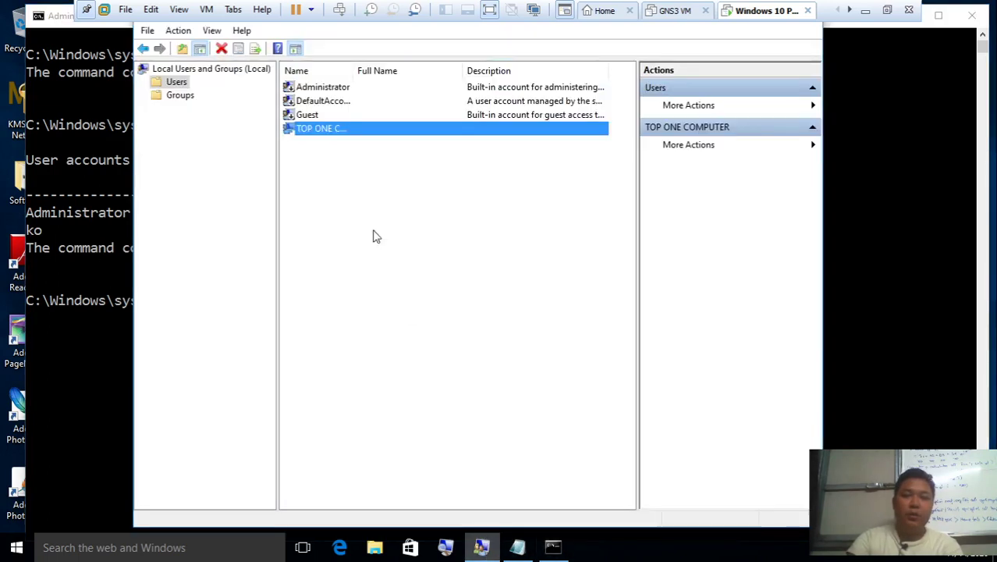
right_click(372, 222)
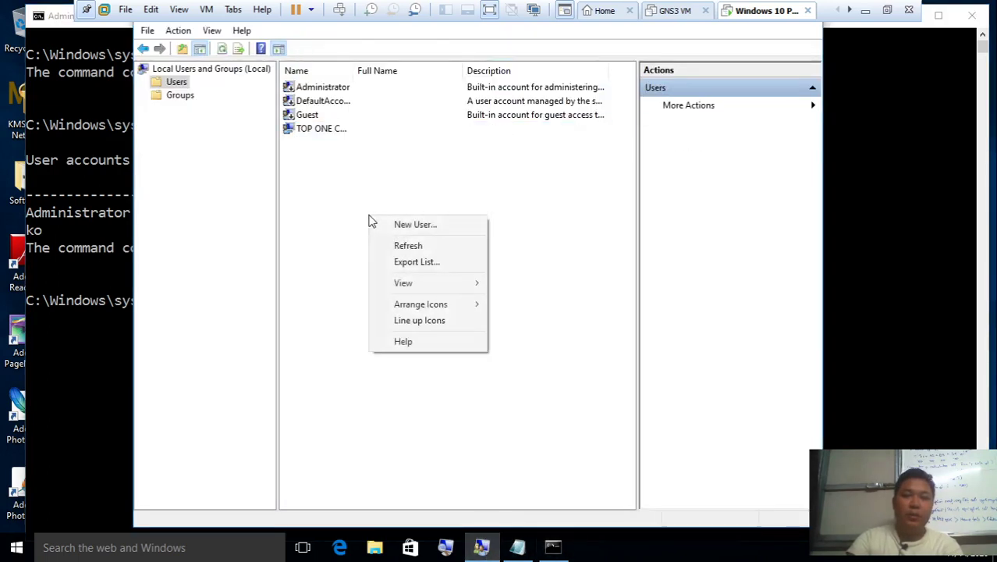
left_click(418, 248)
left_click(326, 132)
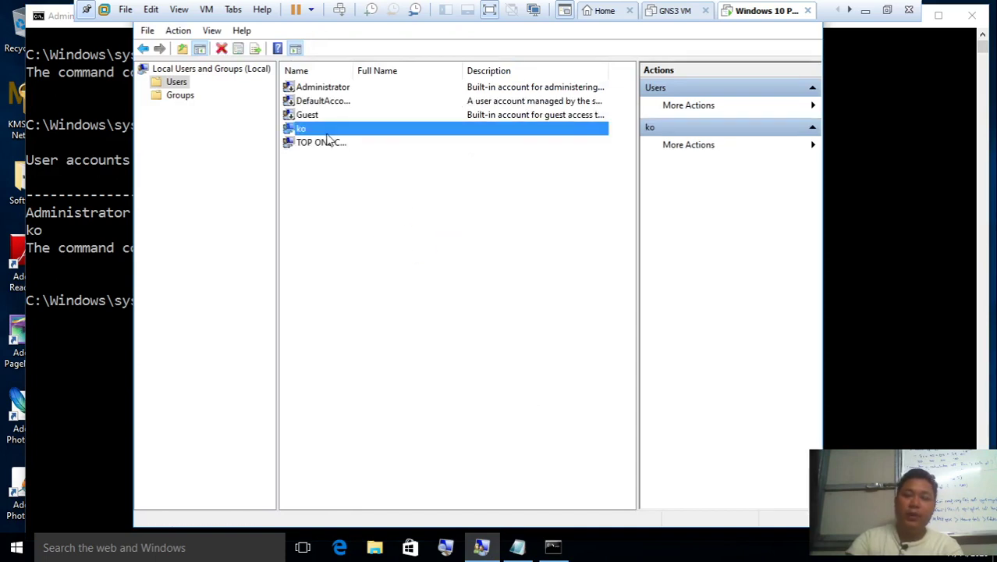
key("Delete")
key("Return")
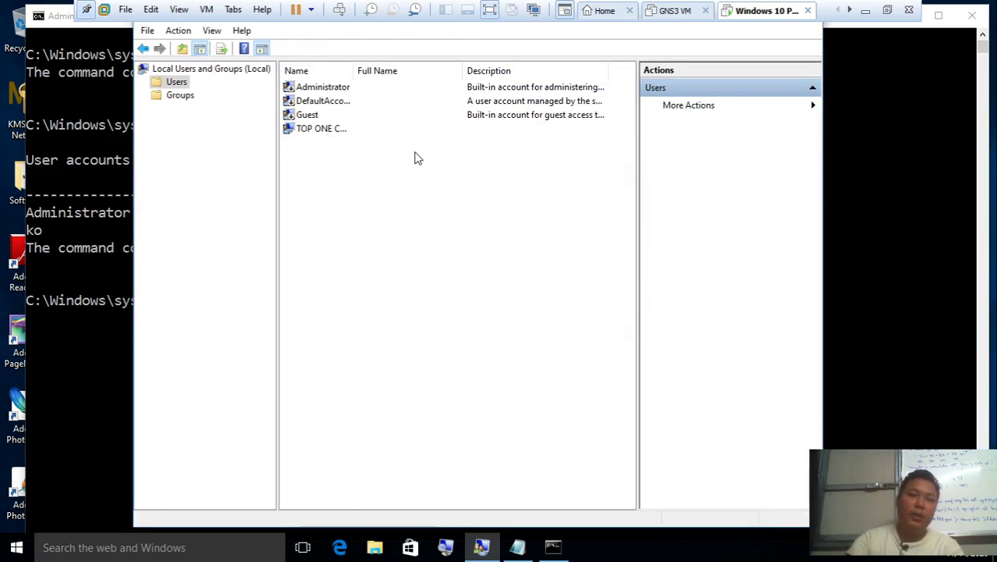
Rerun net user in the console to confirm 'ko' is gone
left_click(89, 382)
key("Up")
key("Return")
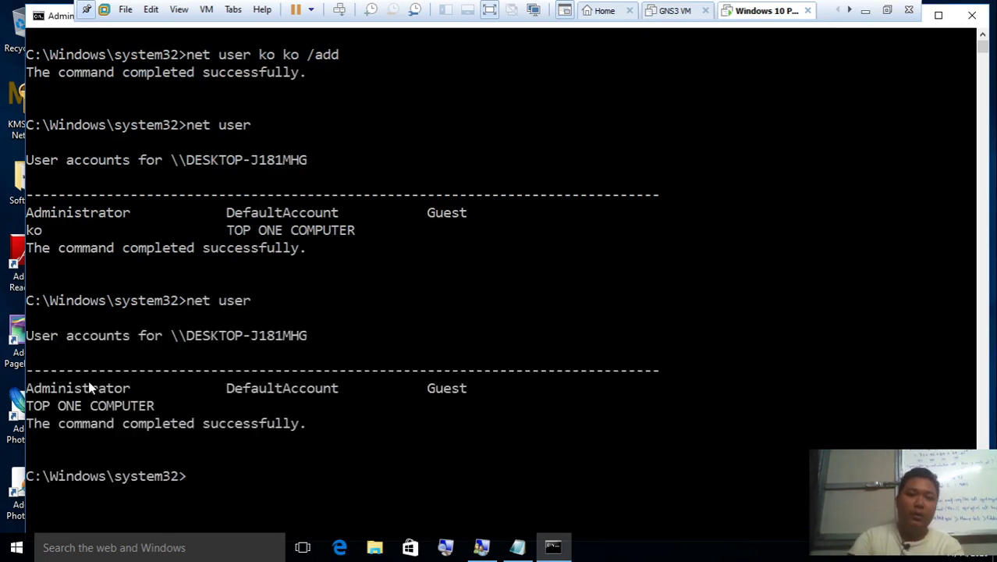
Run net user "ko ko" /add to create the two-word account
type("net user ")
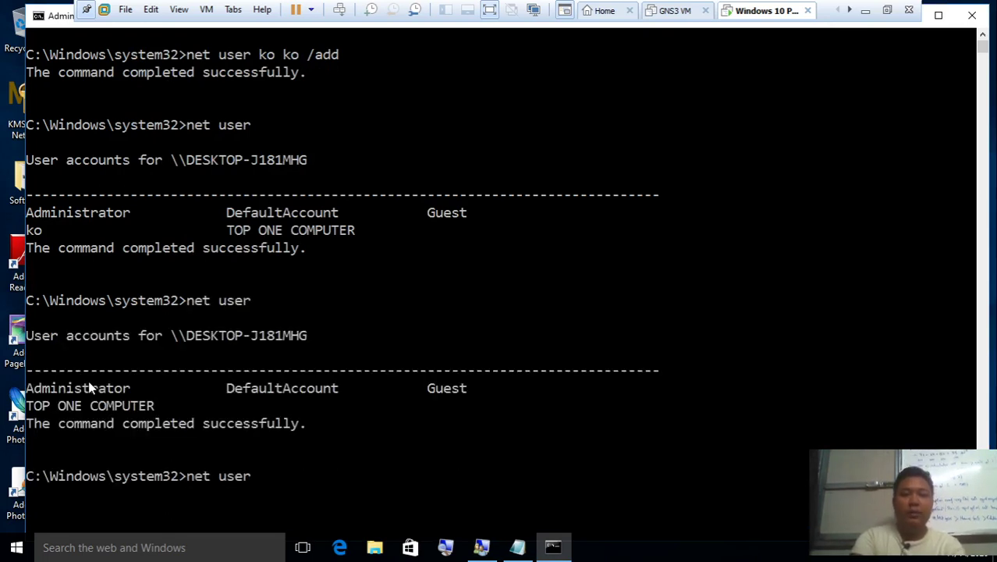
type("\"ko ko")
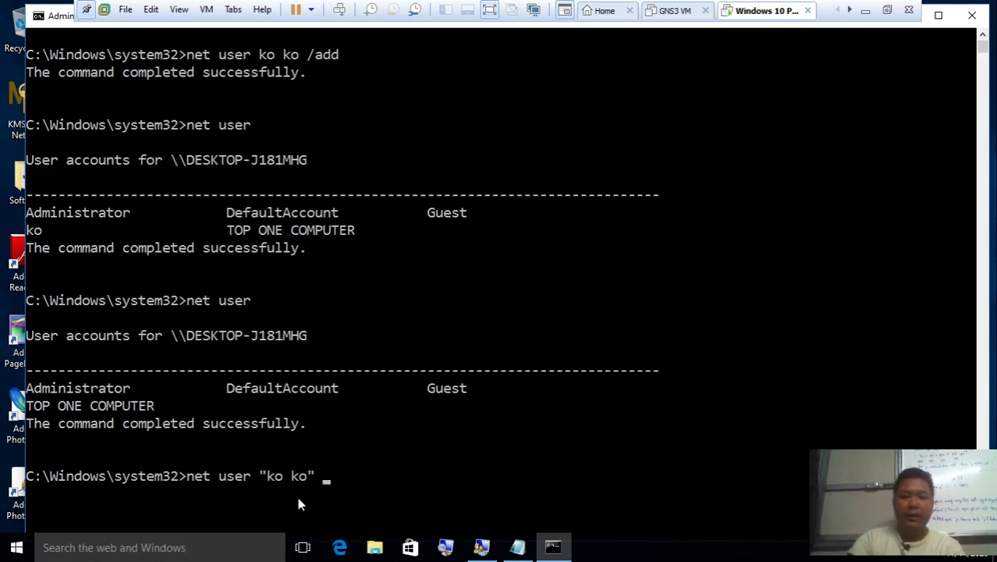
scroll(457, 364, "down", 3)
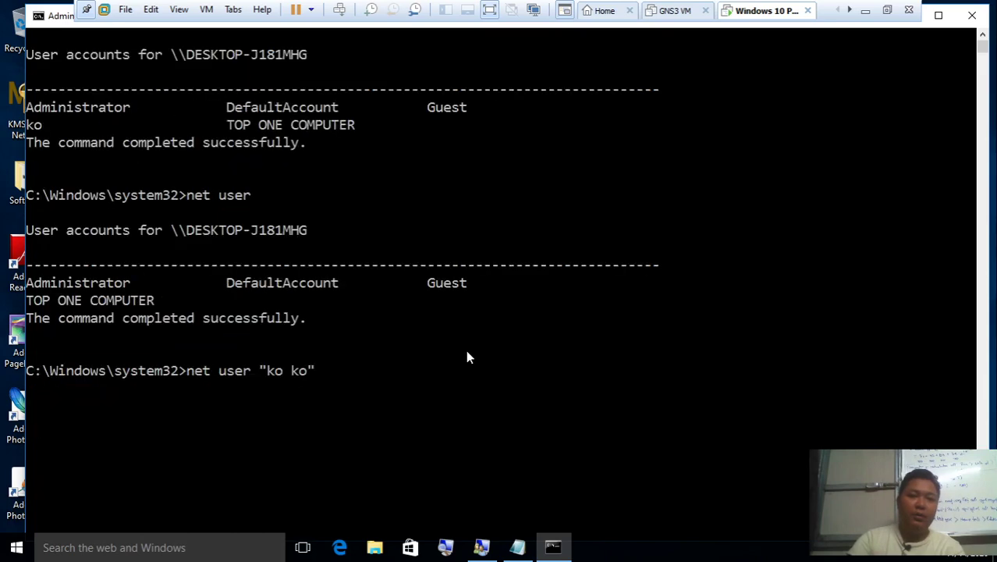
type("ko\" /add")
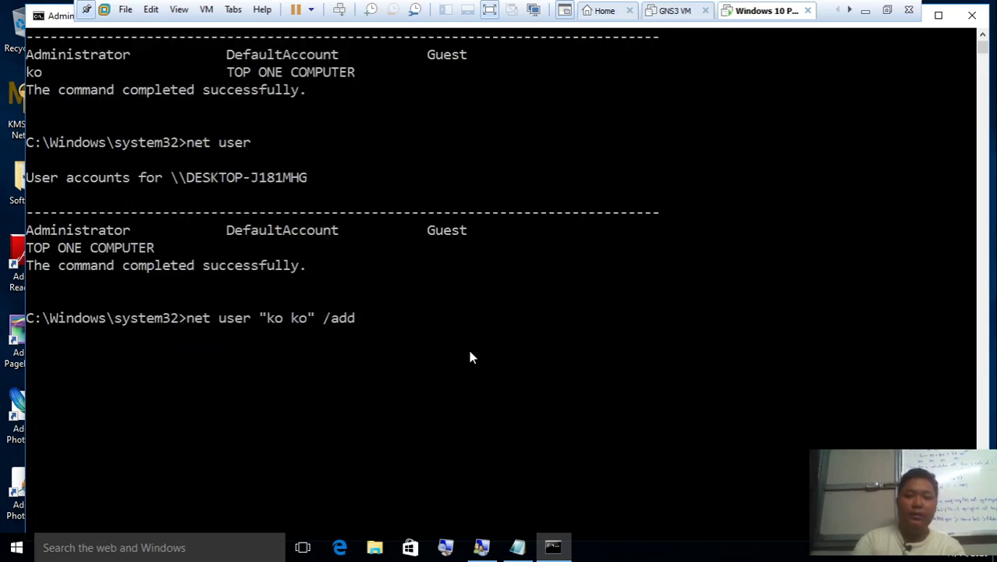
key("Return")
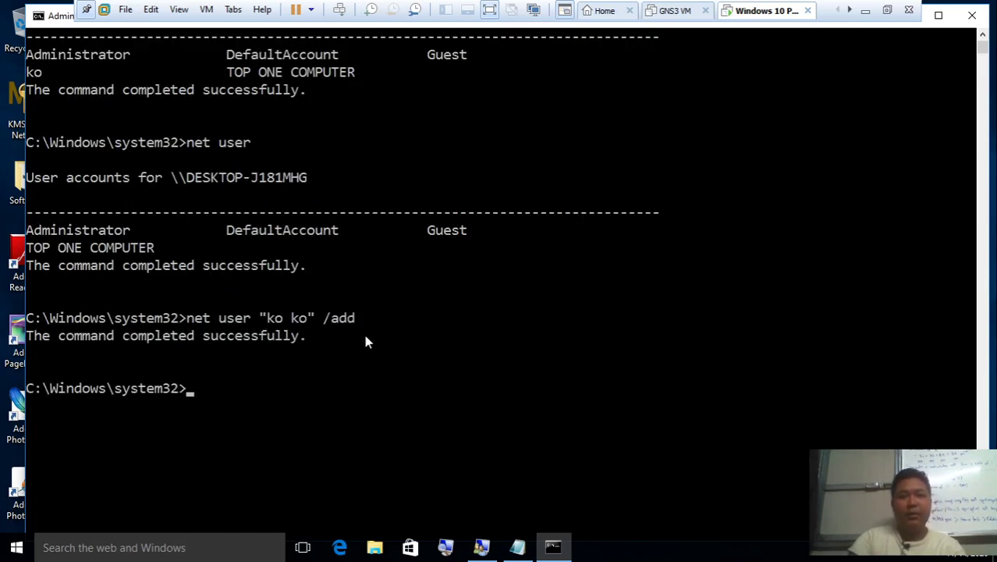
Refresh the Users list in Local Users and Groups and select the new 'ko ko' account
left_click(481, 547)
right_click(382, 167)
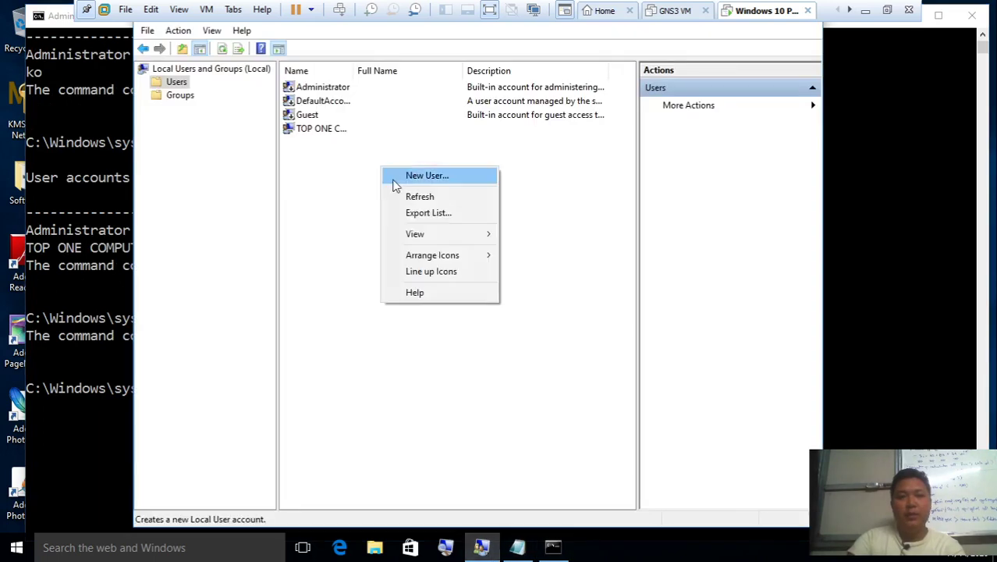
left_click(419, 197)
left_click(311, 118)
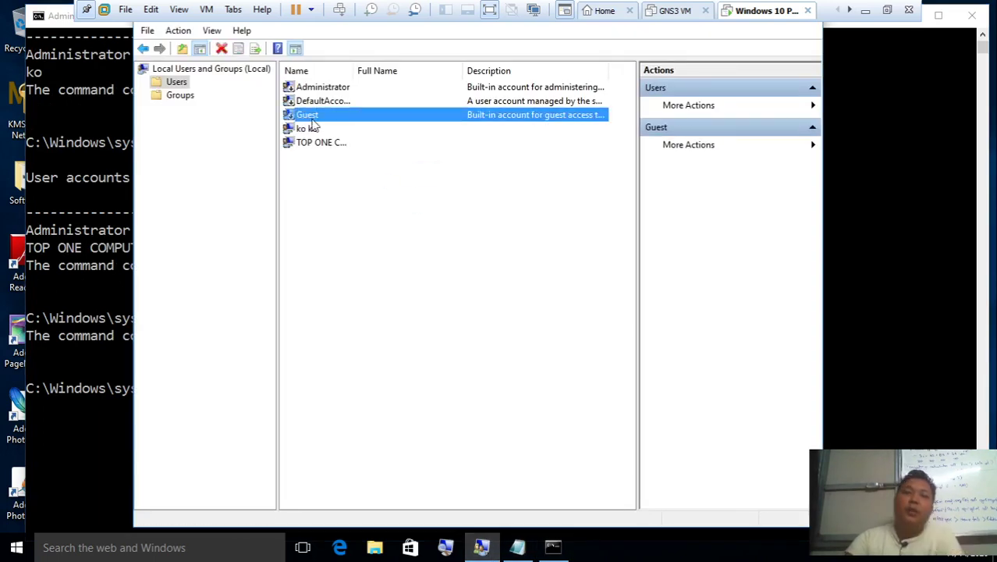
left_click(314, 131)
left_click(114, 249)
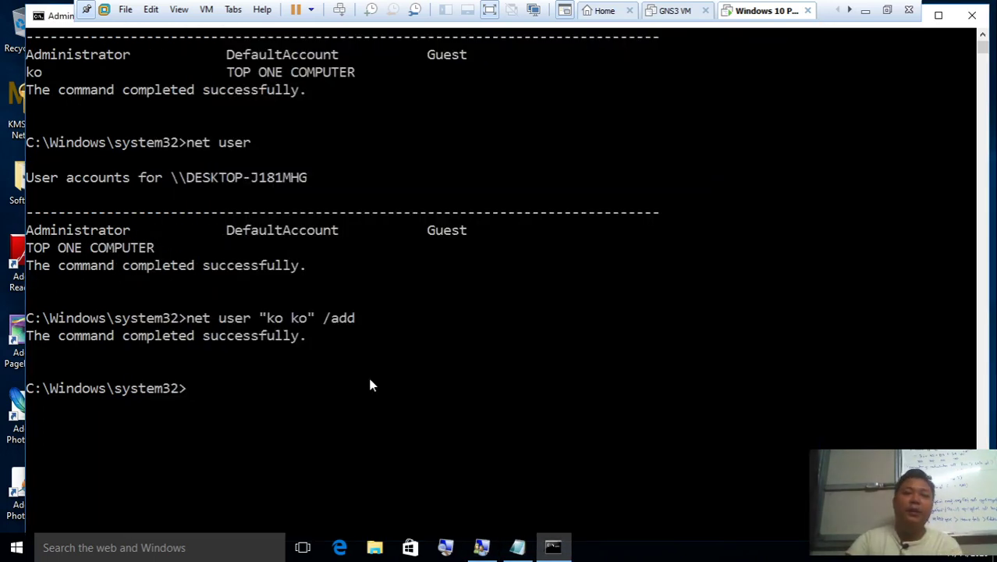
left_click(367, 373)
Run logoff, cancel it, and close Notepad without saving
type("lo")
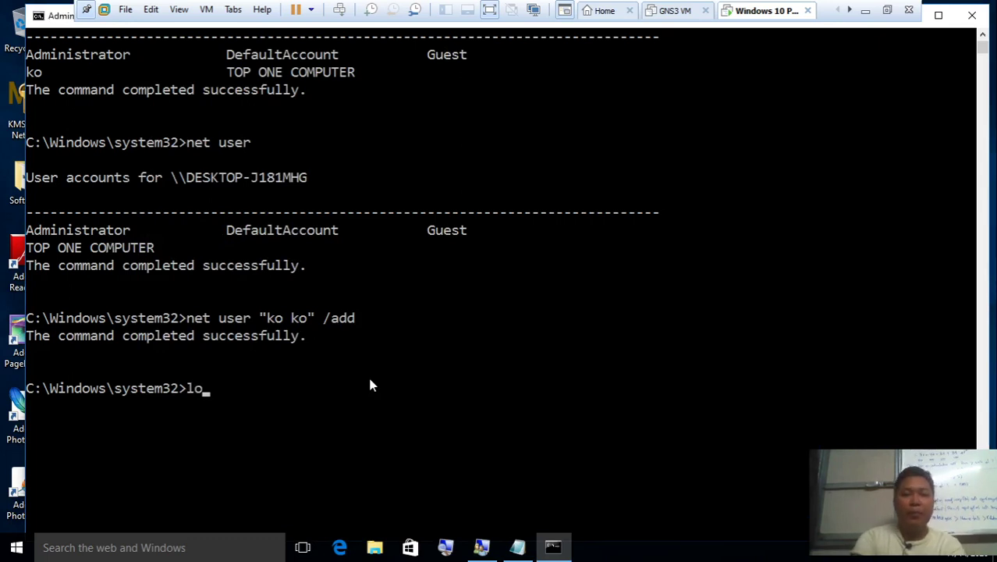
type("goff")
key("Return")
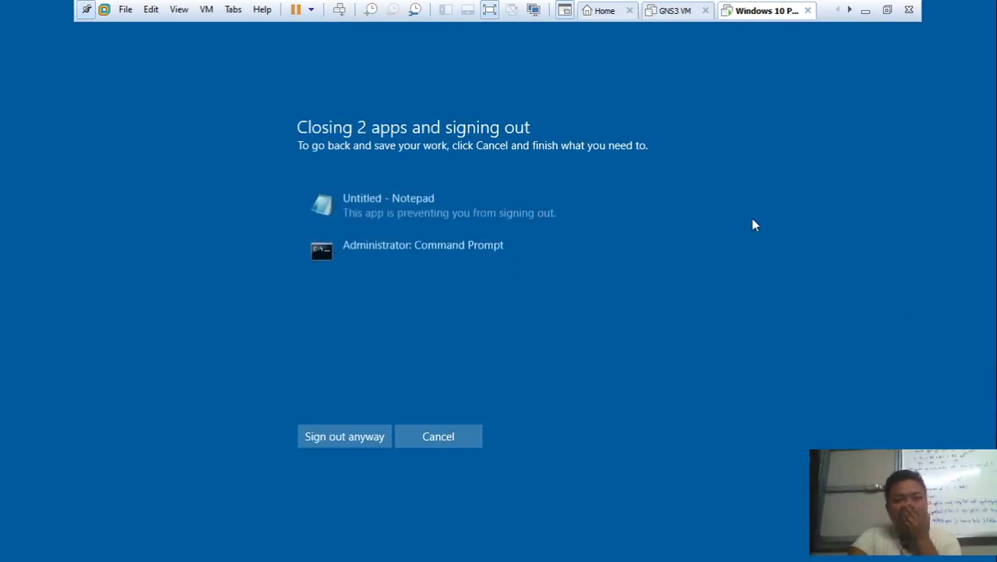
left_click(446, 430)
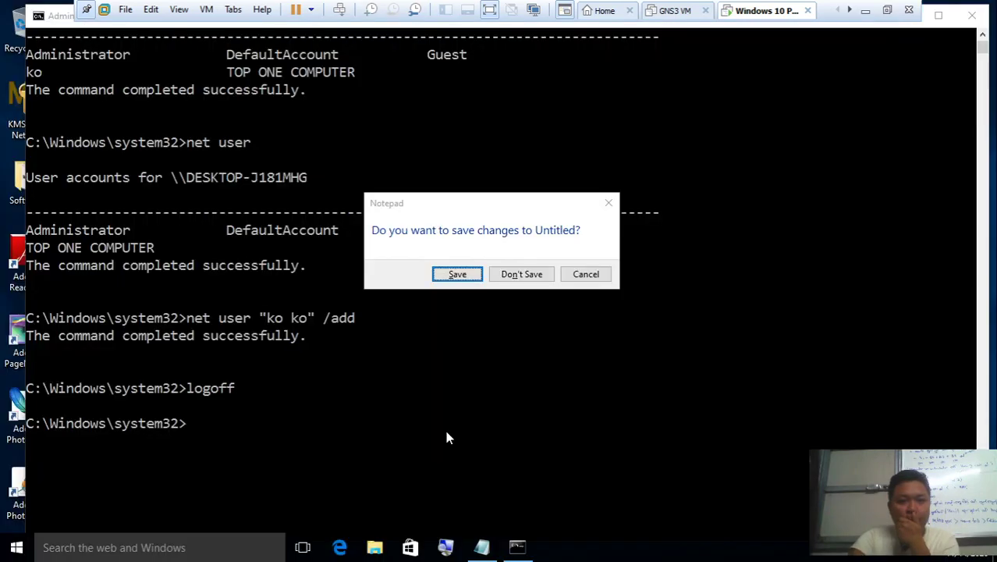
left_click(521, 275)
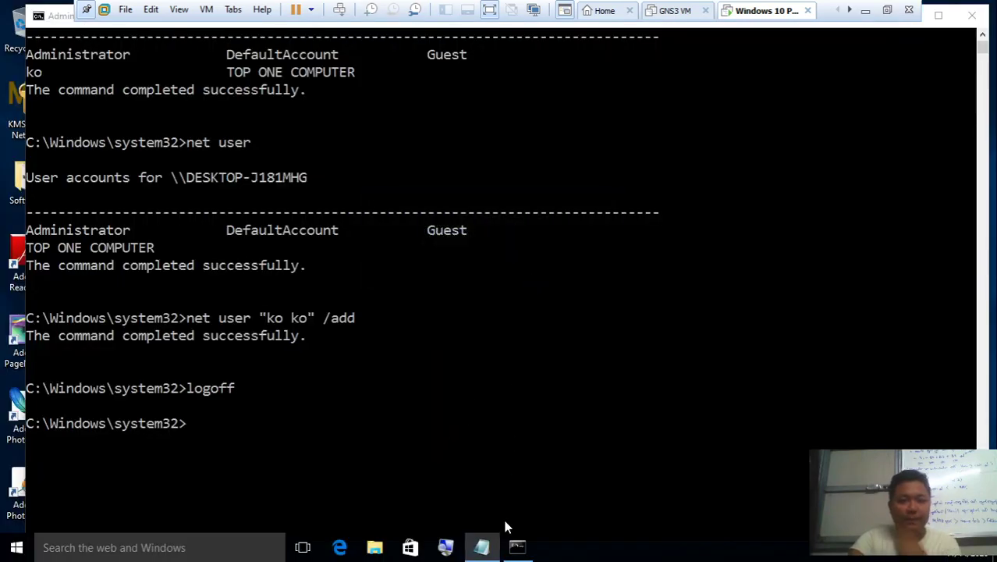
Rerun logoff and choose Sign out anyway
left_click(507, 463)
key("Up")
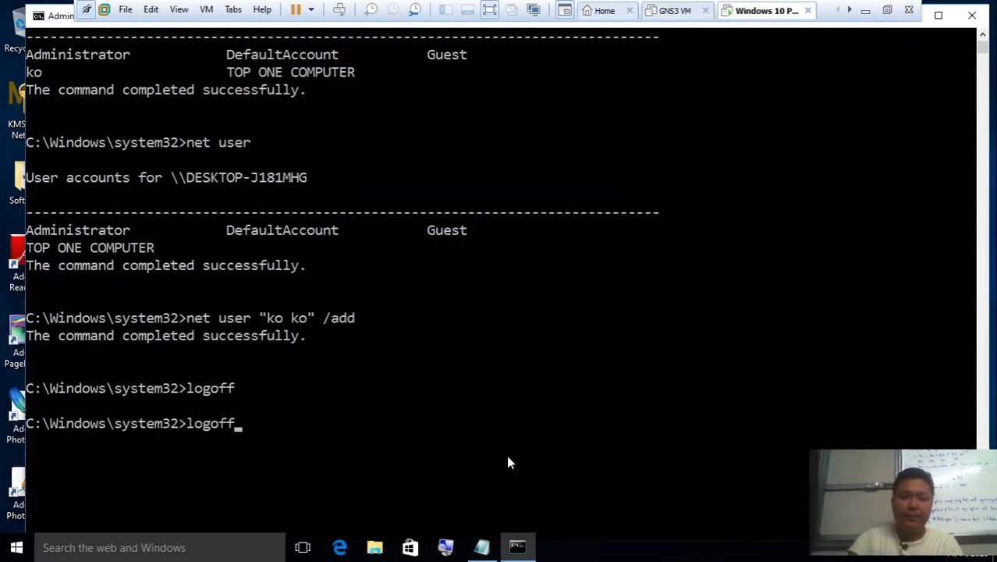
key("Return")
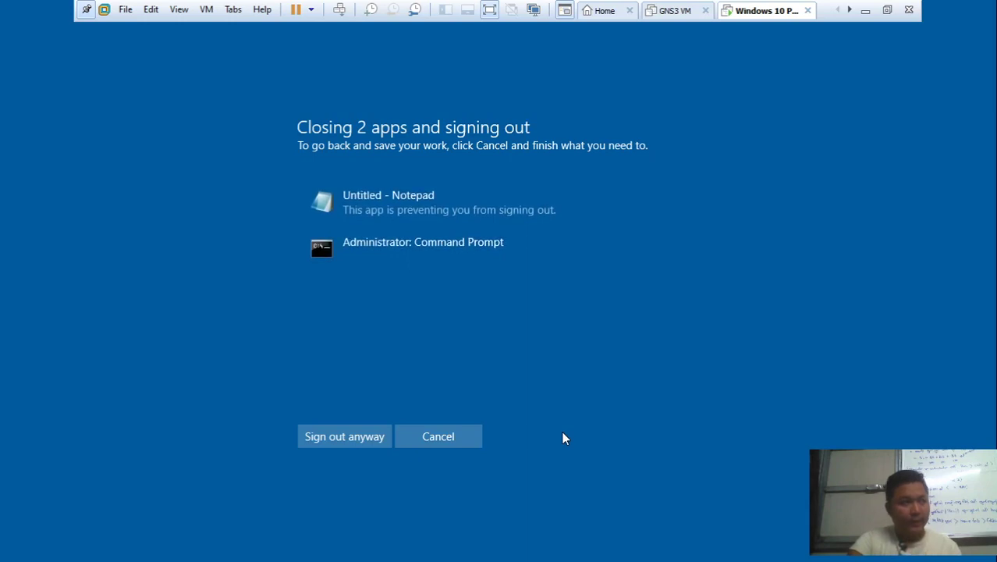
left_click(366, 433)
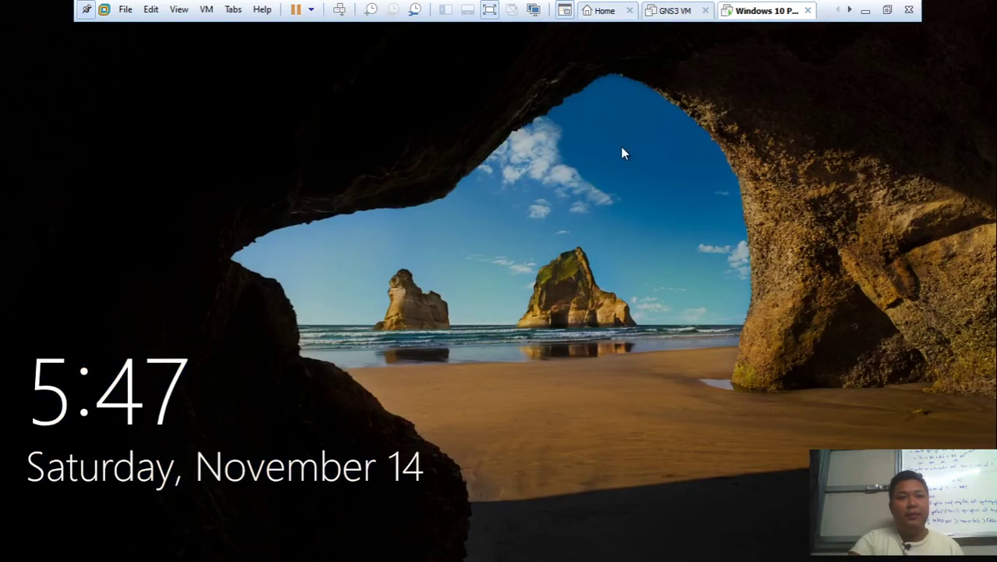
Dismiss the lock screen, pick the 'ko ko' account and sign in
left_click(616, 156)
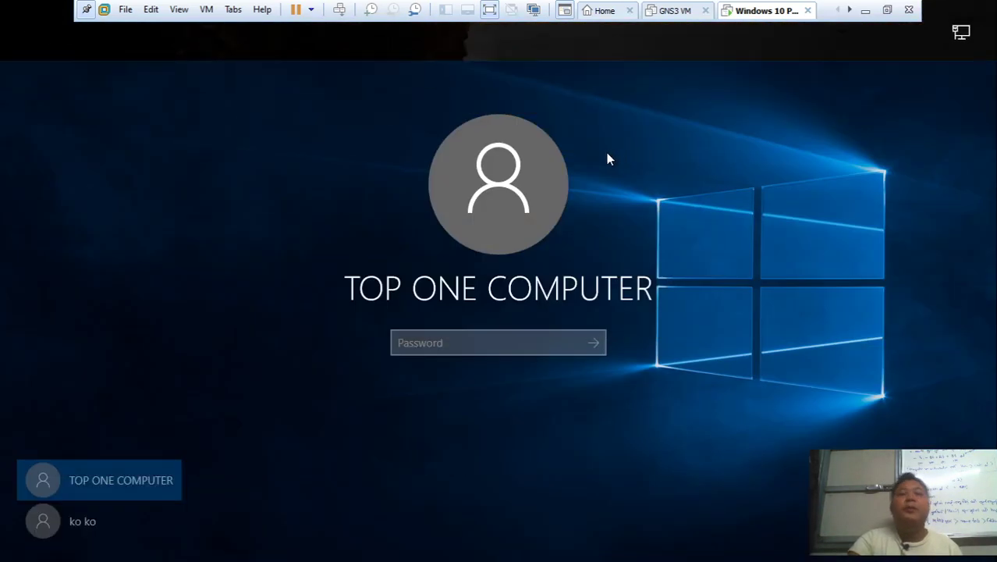
left_click(105, 522)
left_click(515, 337)
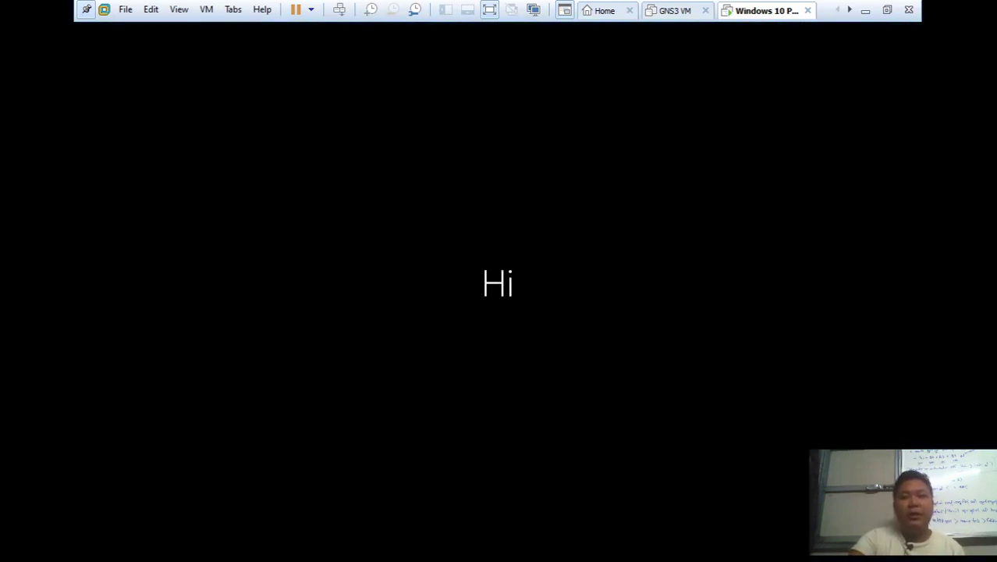
Sign out of 'ko ko' via the VM's security options screen, then sign back in
right_click(746, 19)
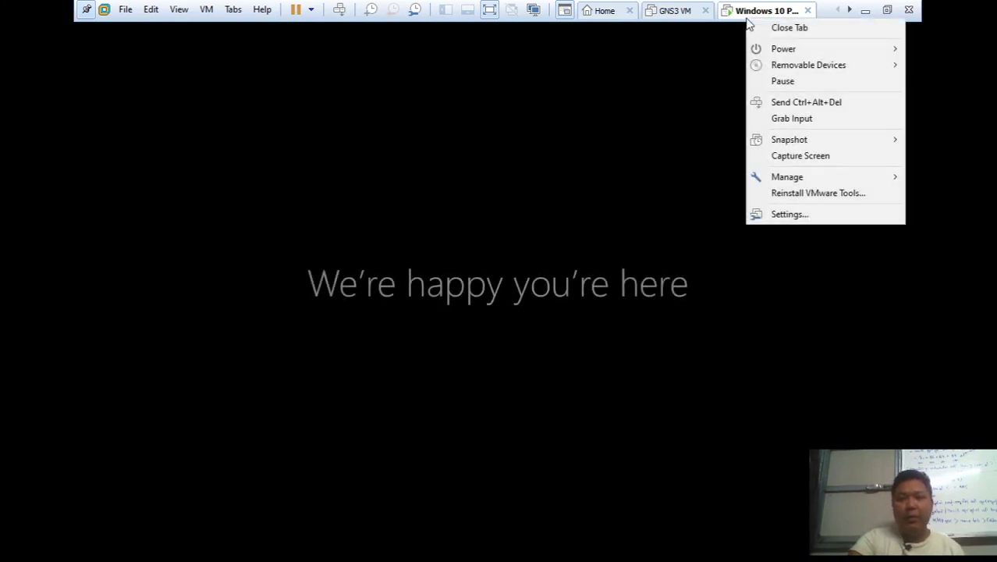
left_click(770, 106)
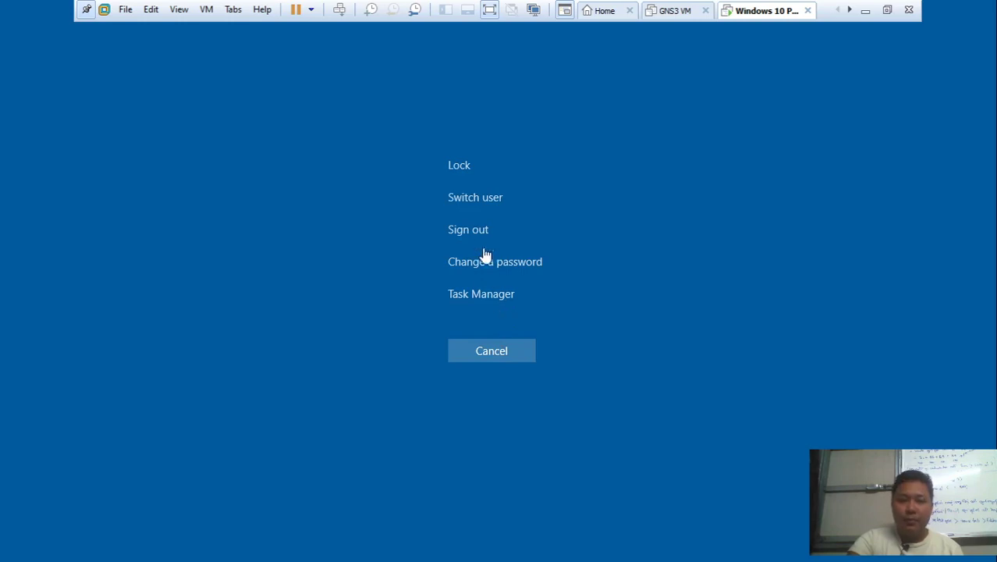
left_click(480, 236)
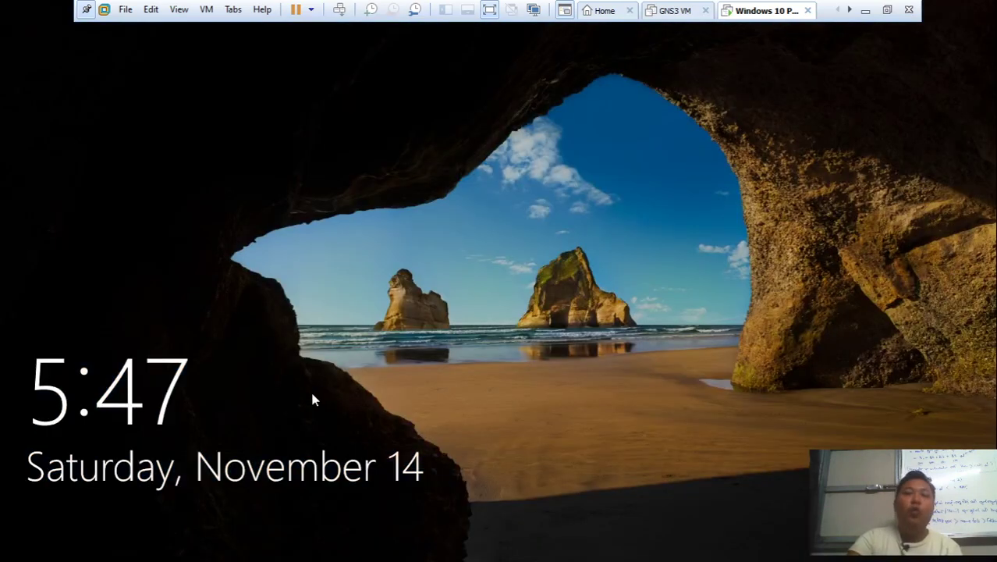
left_click(312, 395)
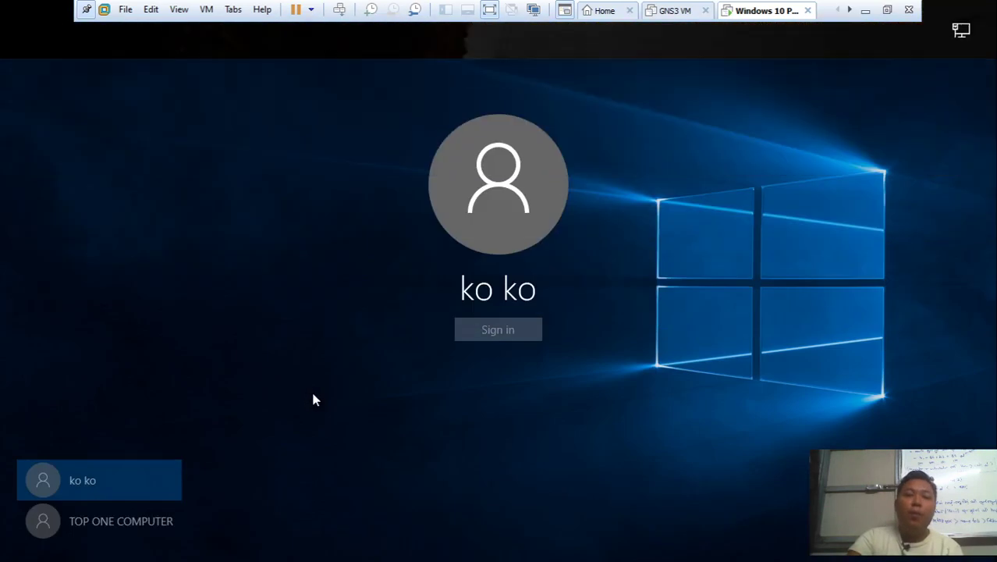
left_click(503, 331)
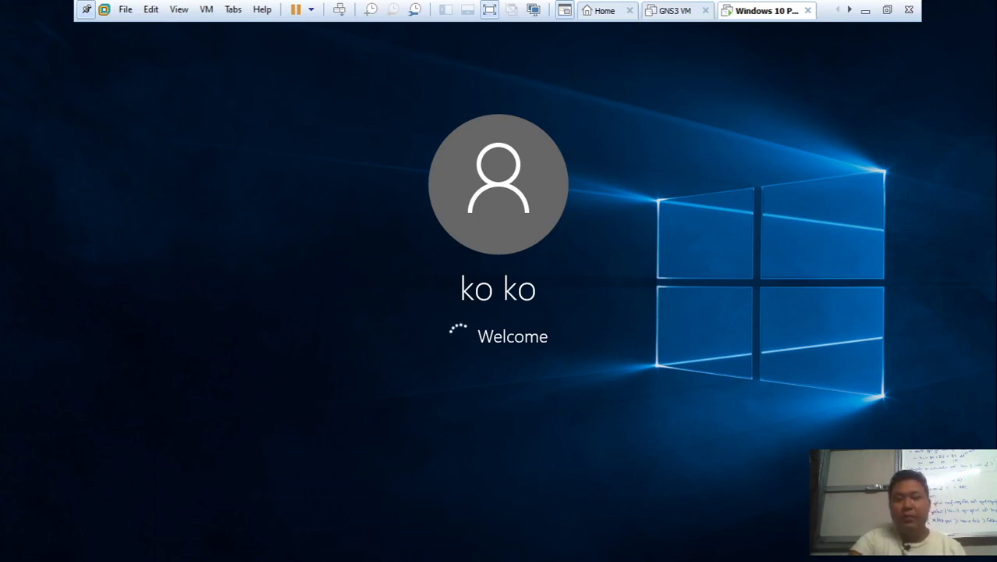
Review the Word note on adding 'ma ma' with a password, then return to Windows 10 PC 1
left_click(867, 11)
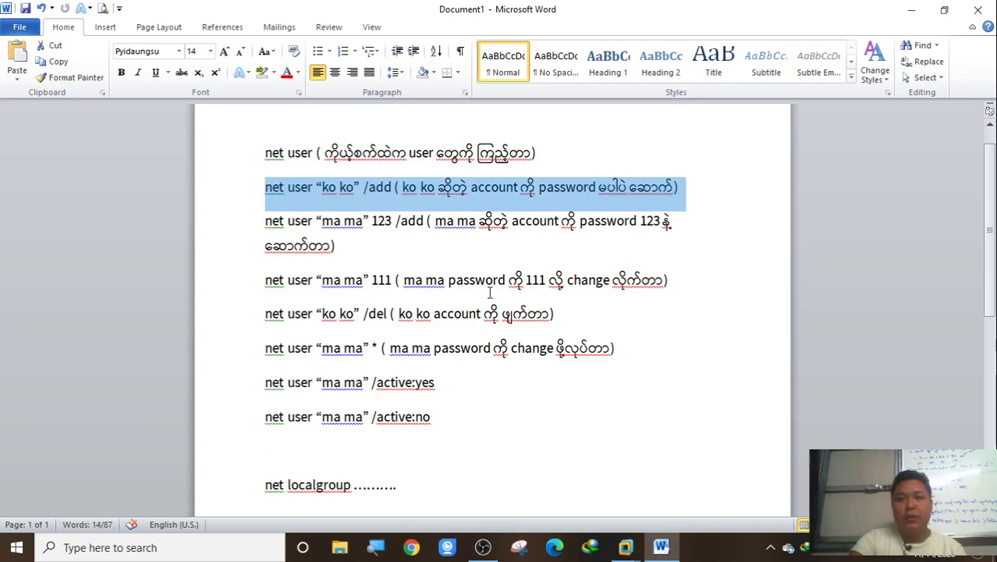
left_click_drag(266, 226, 645, 245)
left_click(378, 221)
left_click(391, 221)
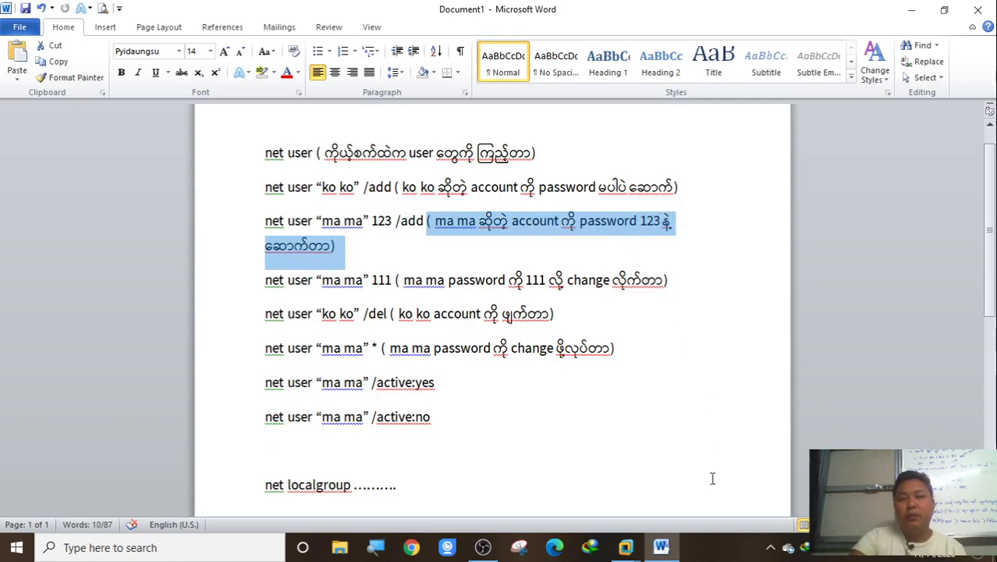
left_click(635, 554)
left_click(753, 437)
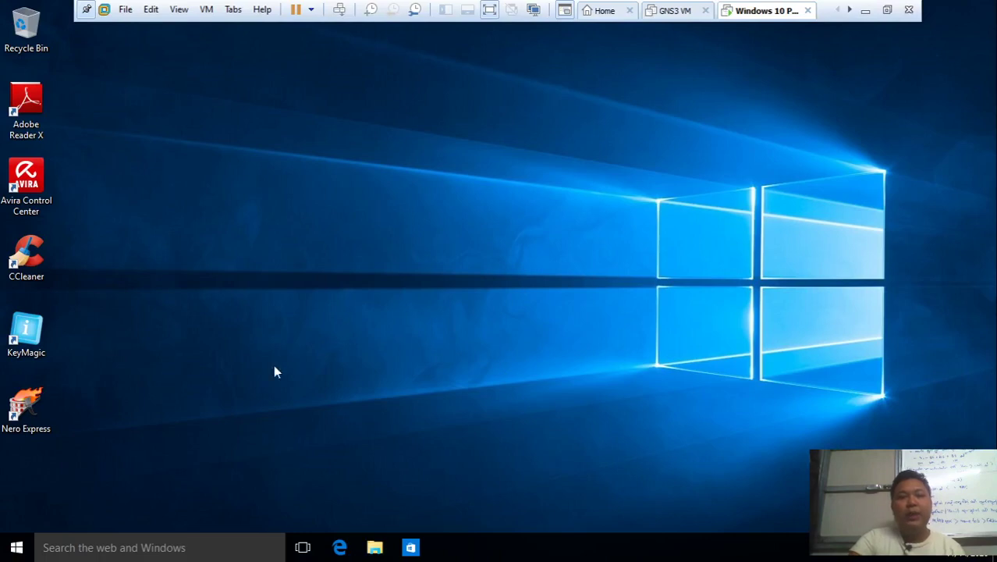
Sign 'ko ko' out by running logoff from the Run box, fixing the 'logf' typo
left_click(11, 551)
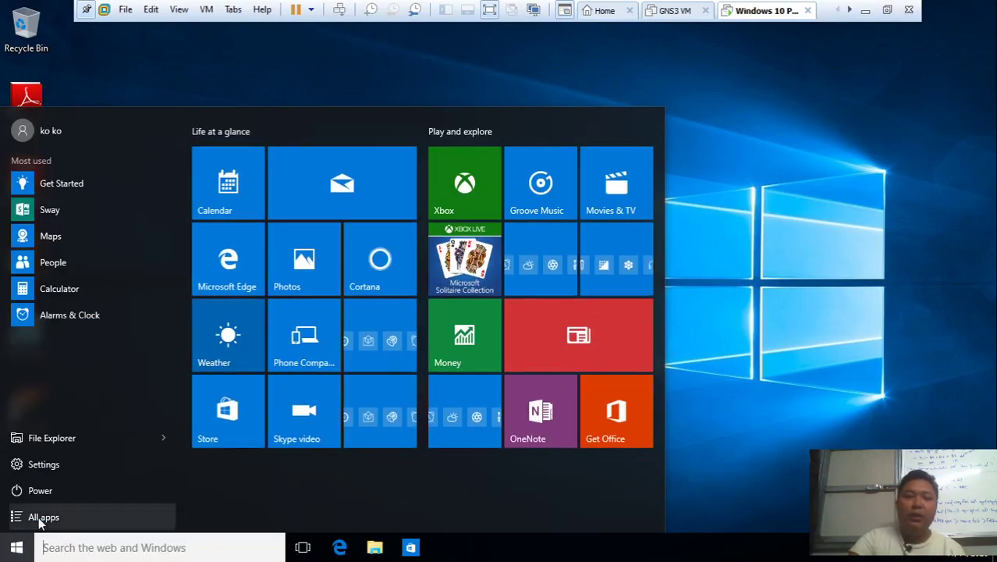
left_click(771, 242)
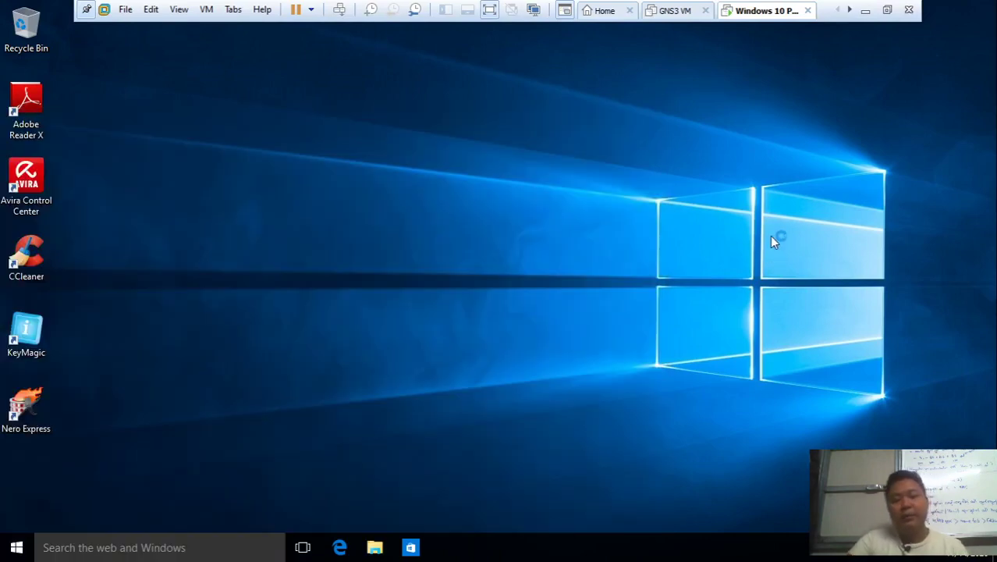
key("super+r")
type("logf")
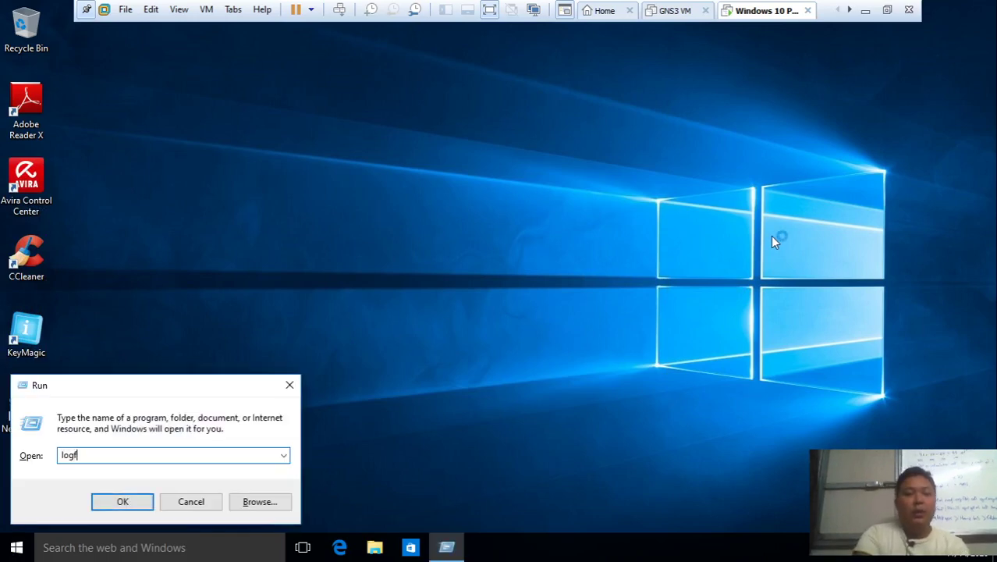
key("Return")
key("Return")
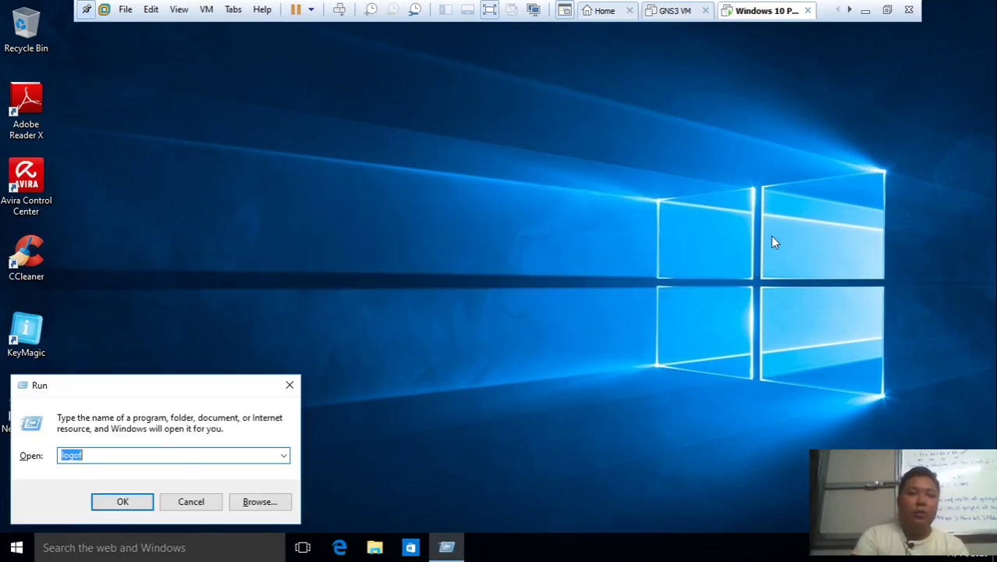
key("End")
type("f")
key("Return")
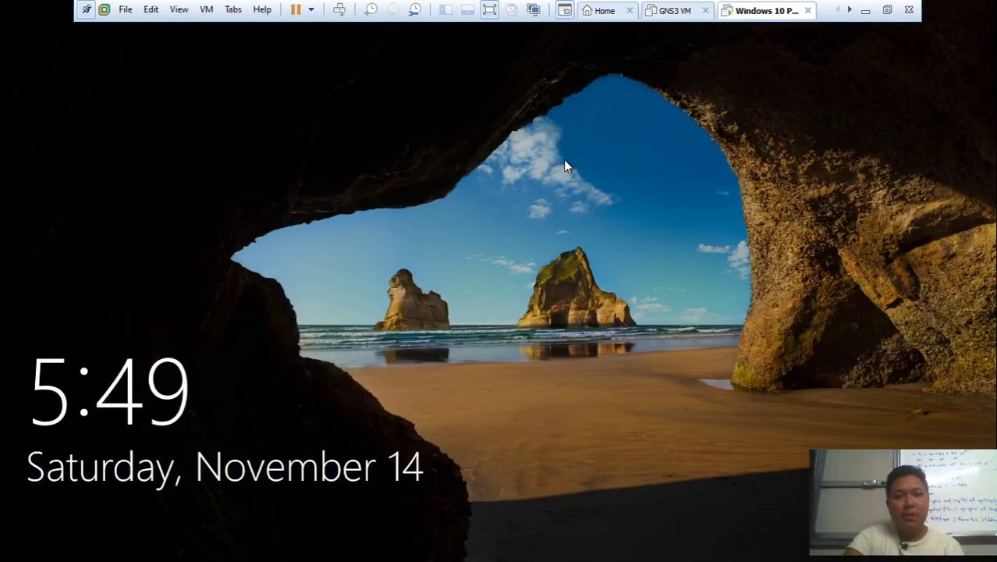
Sign in to the administrator account with its password
left_click(566, 164)
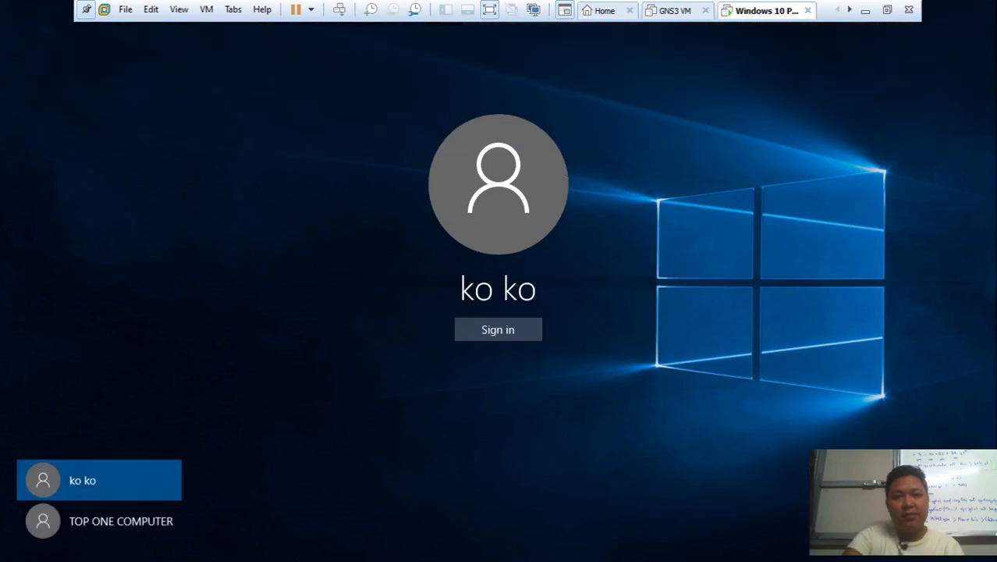
left_click(130, 533)
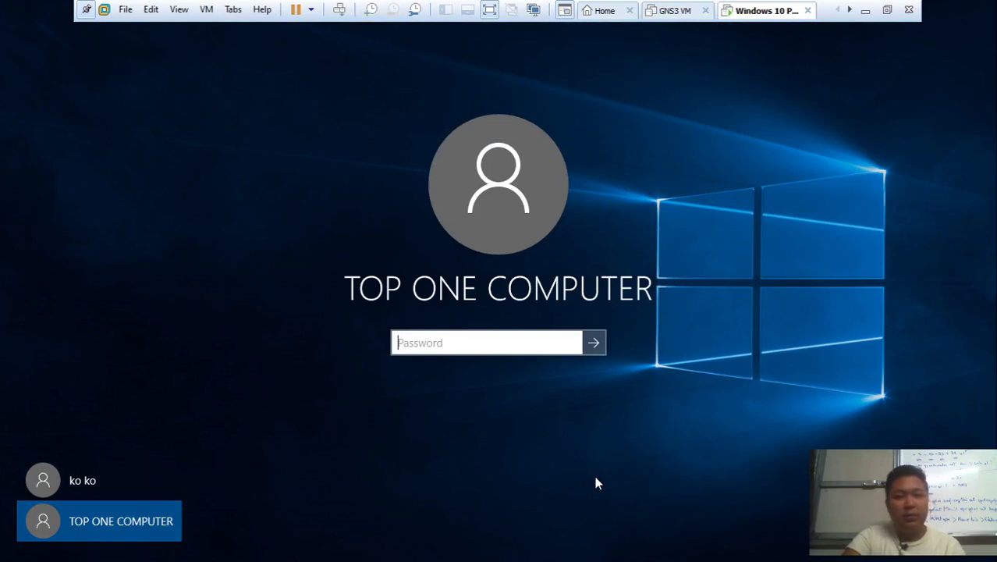
type("•••")
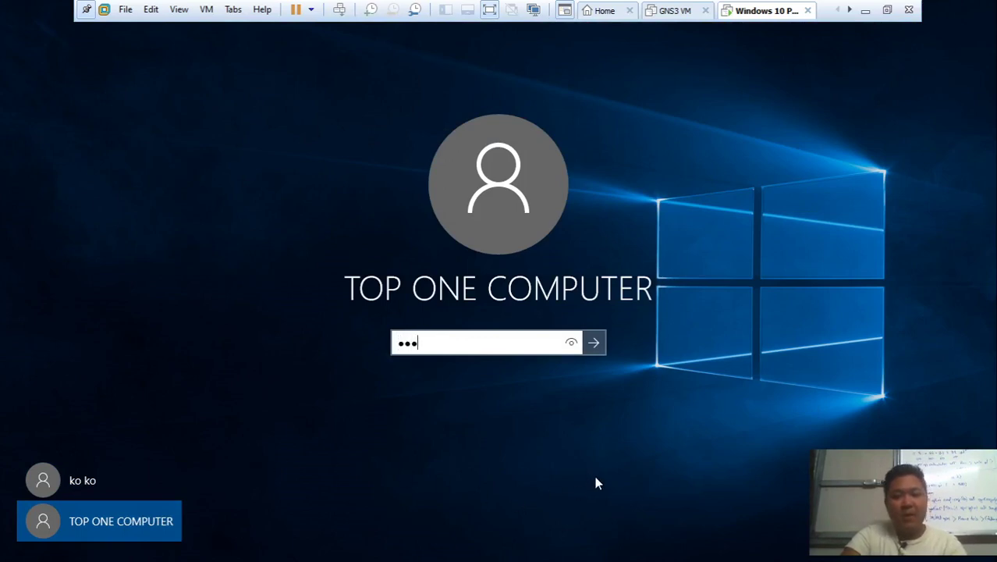
key("Return")
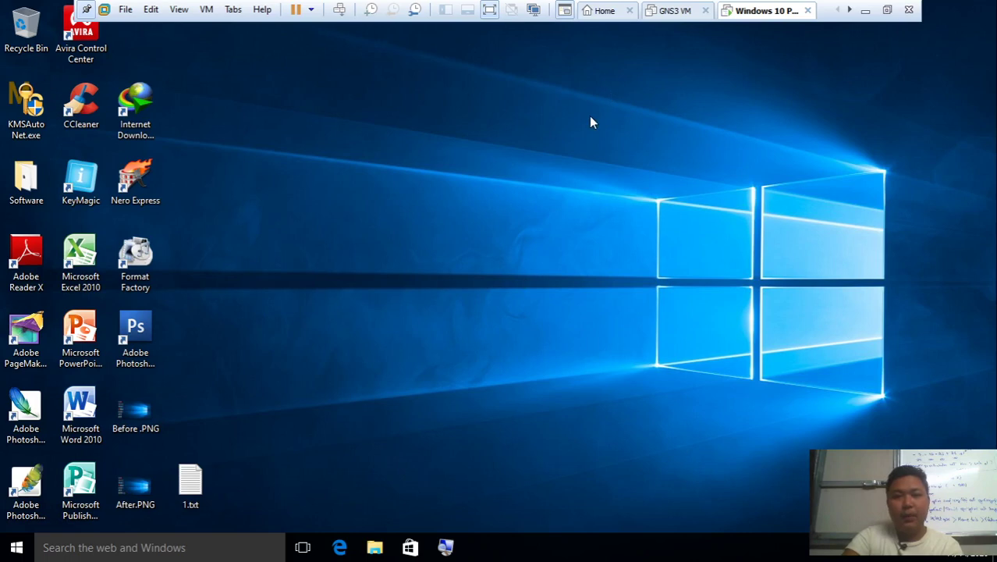
Refresh the desktop three times from its context menu
right_click(589, 116)
left_click(608, 158)
right_click(376, 159)
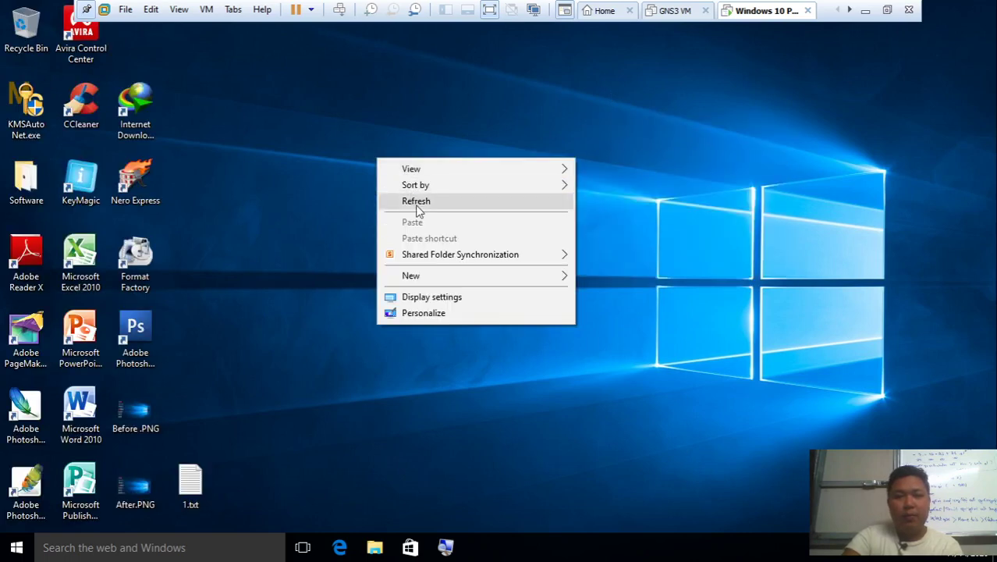
left_click(418, 203)
right_click(408, 122)
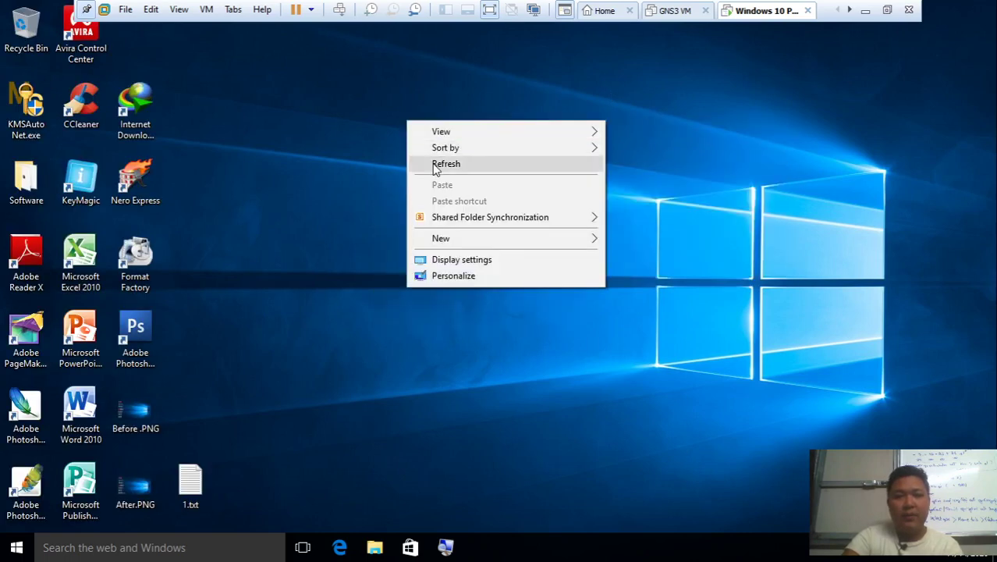
left_click(433, 164)
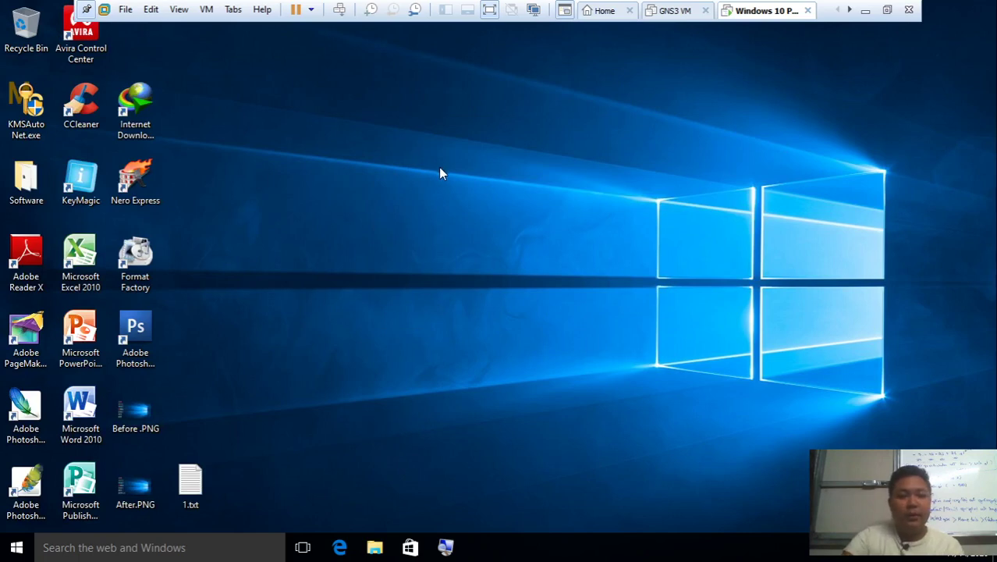
Launch lusrmgr.msc and open the Users folder to list local accounts
key("super+r")
type("lus")
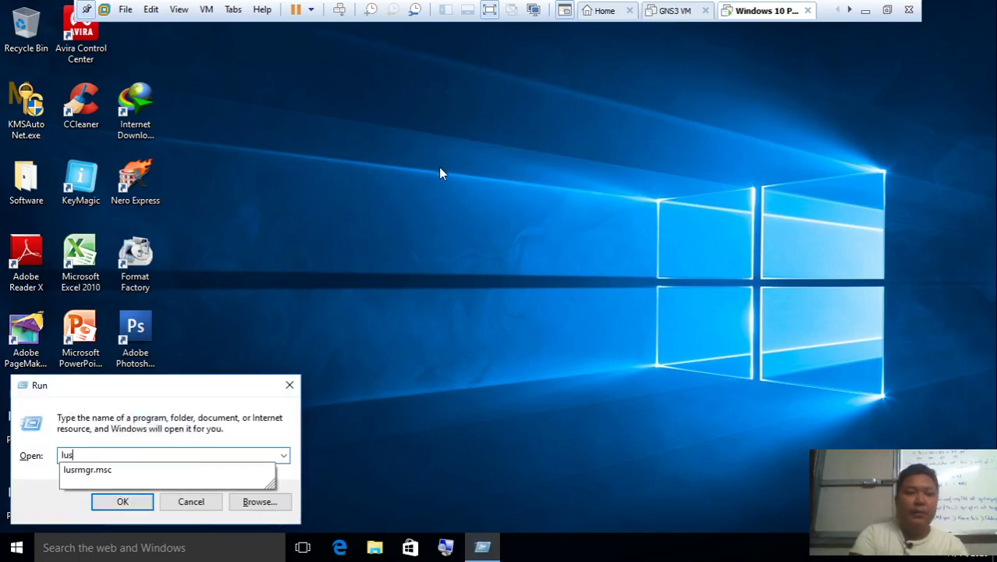
type("r")
key("Down")
key("Return")
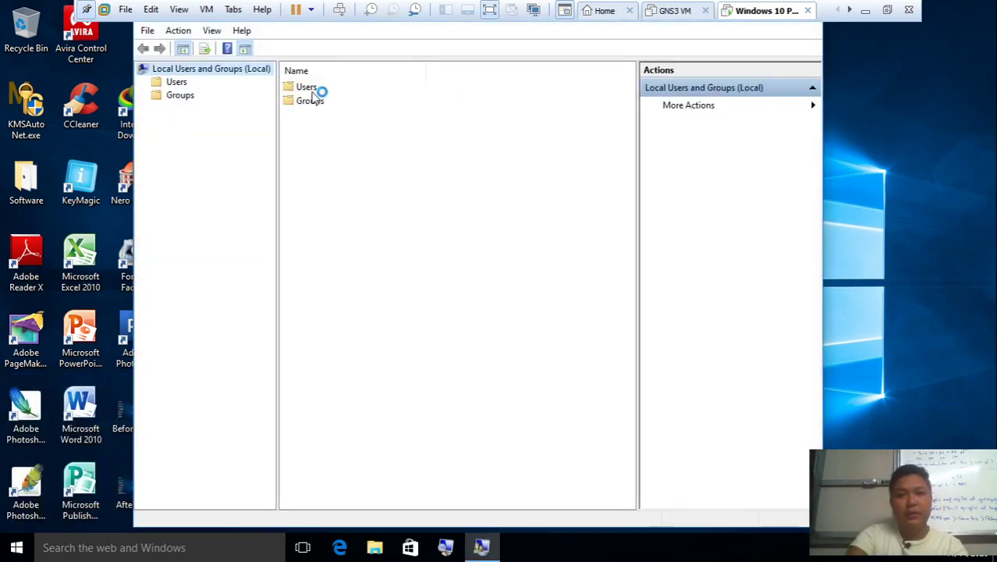
double_click(311, 89)
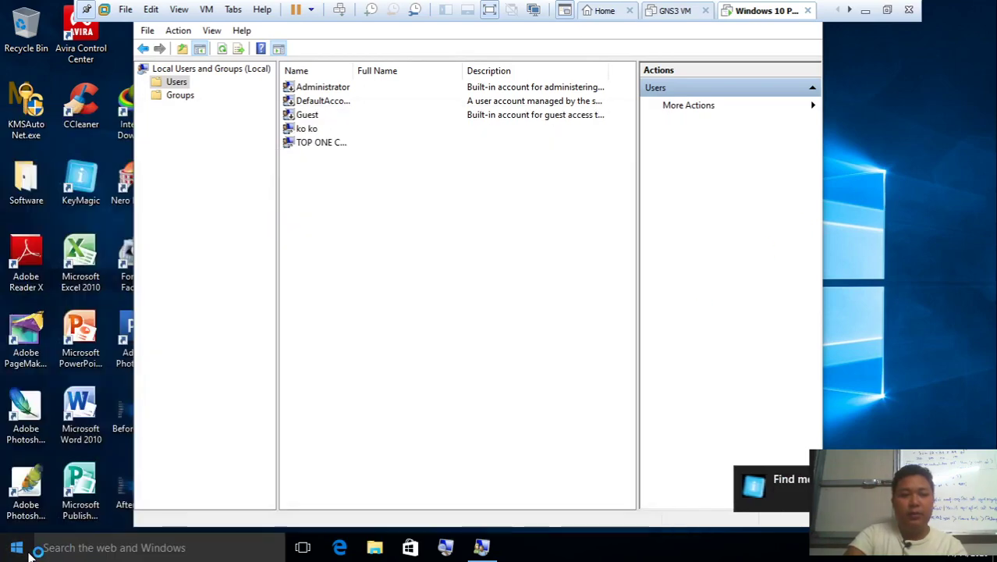
Search for Command Prompt and run it as administrator
left_click(29, 554)
type("cm")
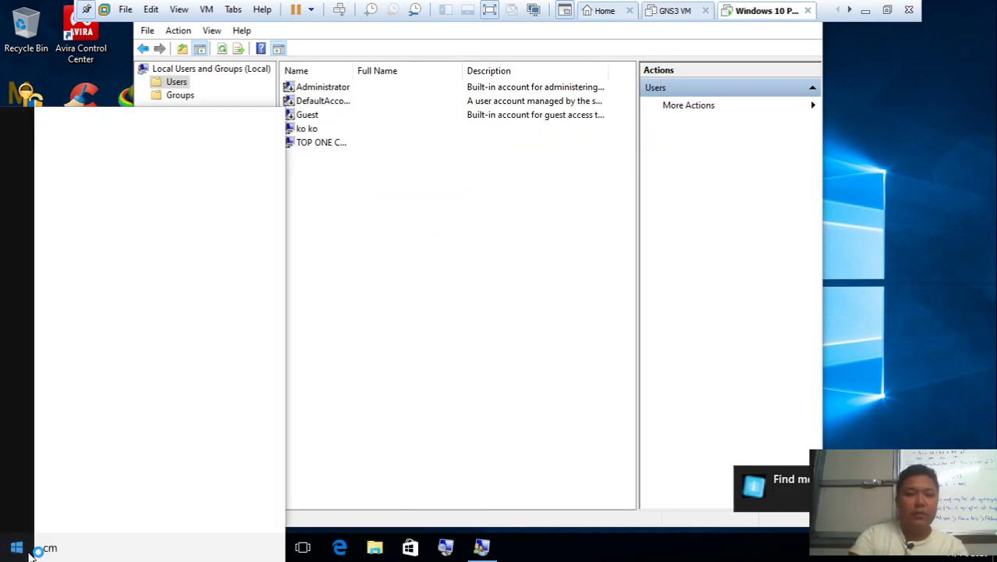
type("fd")
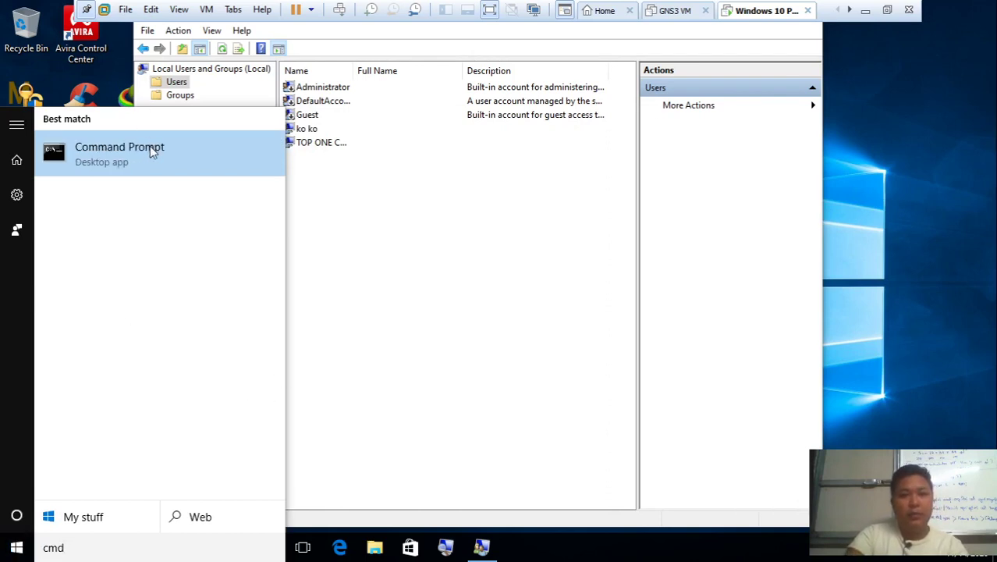
right_click(153, 152)
left_click(194, 161)
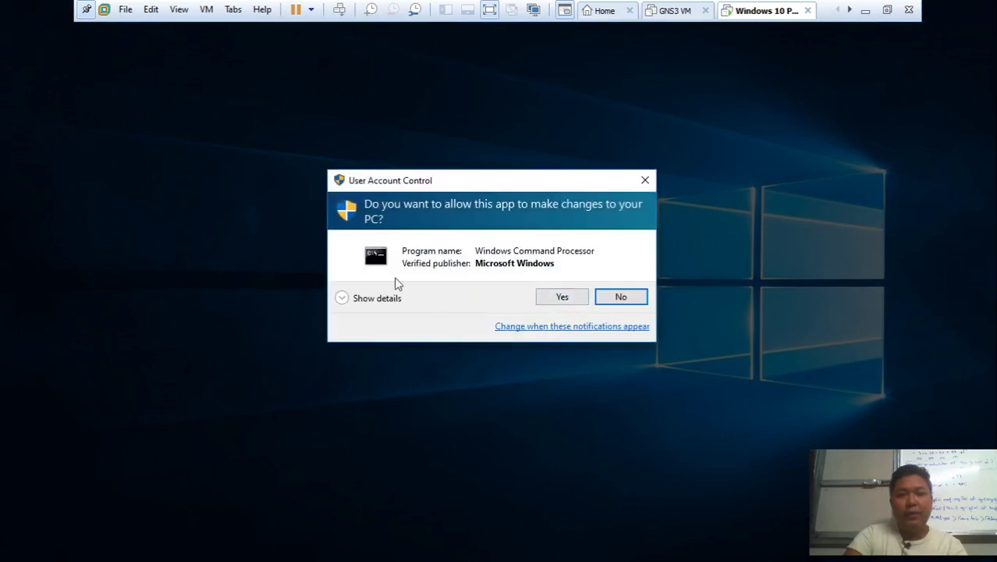
Set User Account Control notifications to Never notify and apply the change
left_click(551, 327)
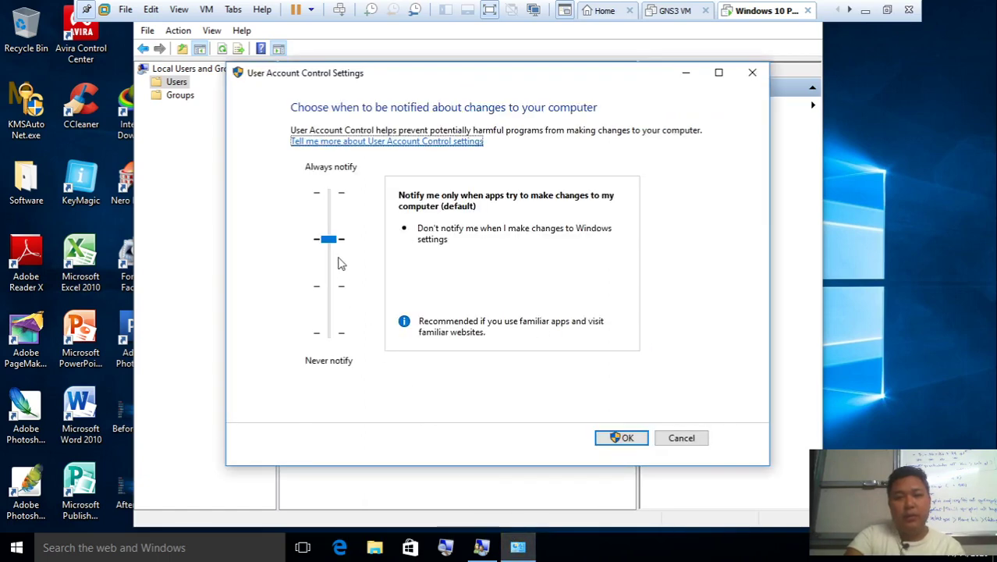
left_click_drag(338, 264, 333, 332)
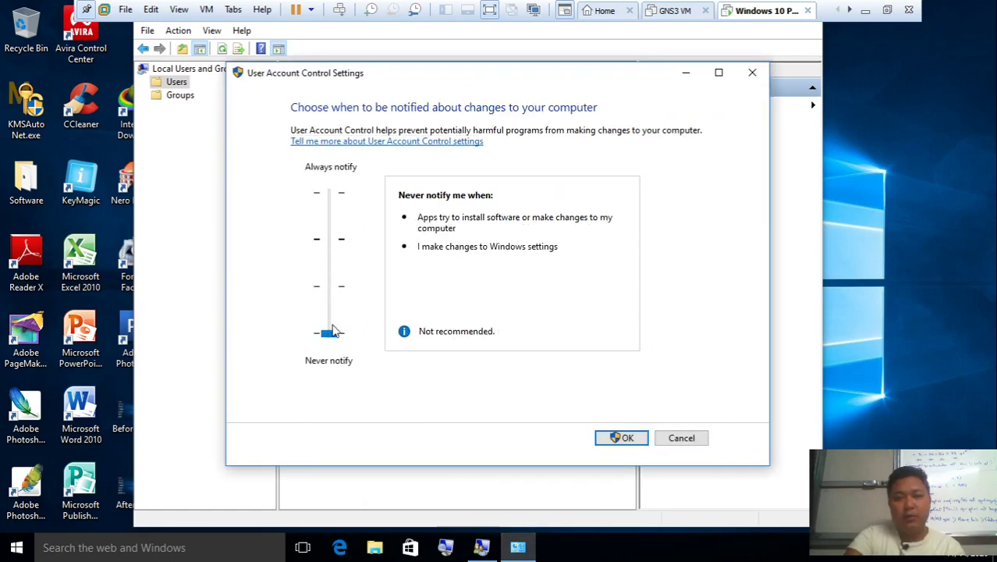
left_click(603, 436)
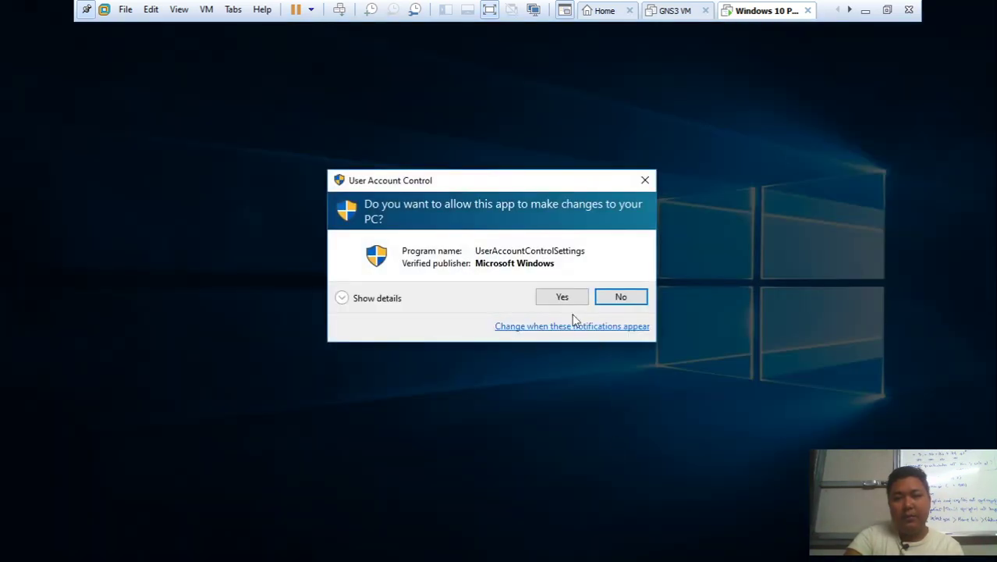
left_click(562, 296)
Search cmd from Start and run Command Prompt as administrator
key("super")
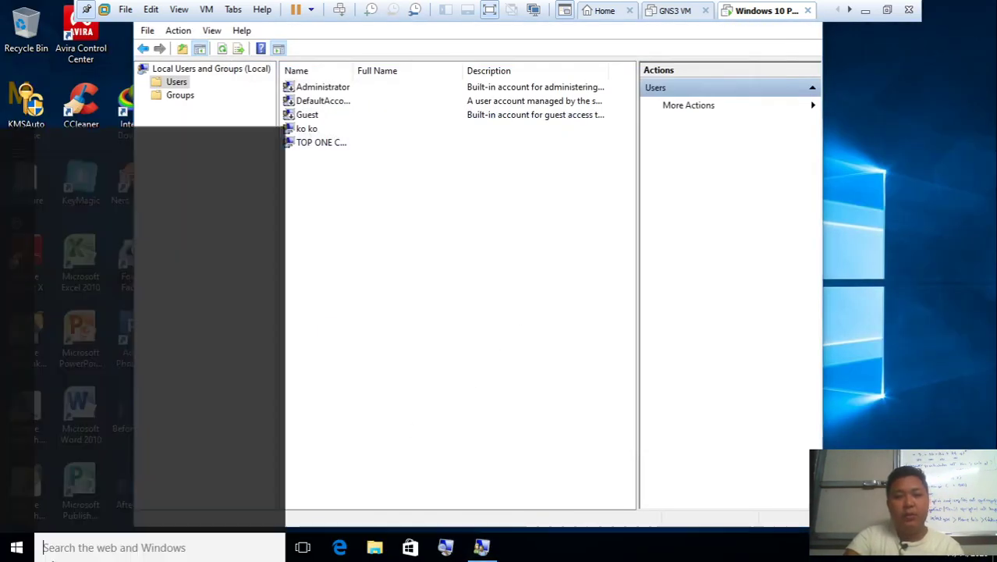
type("c")
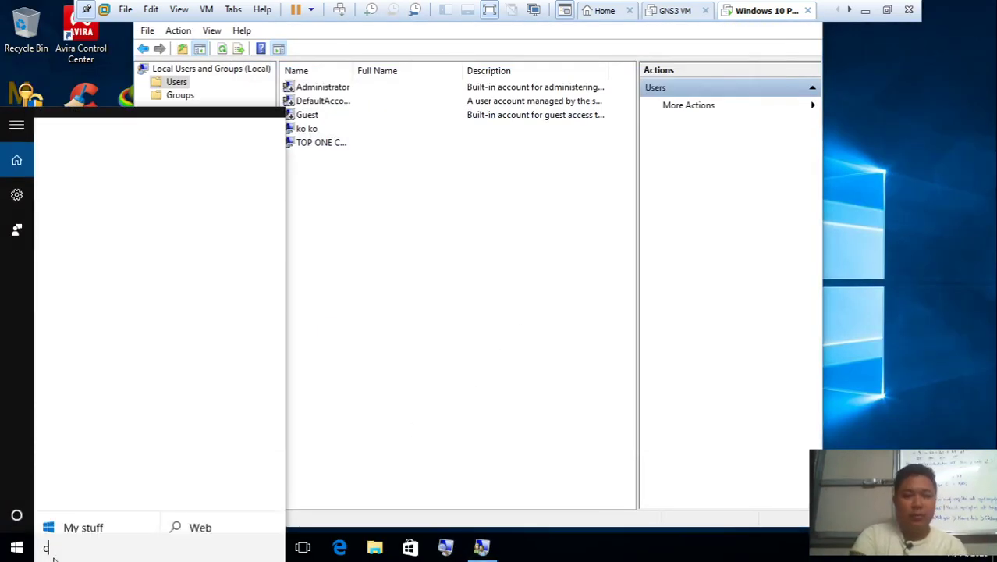
type("md")
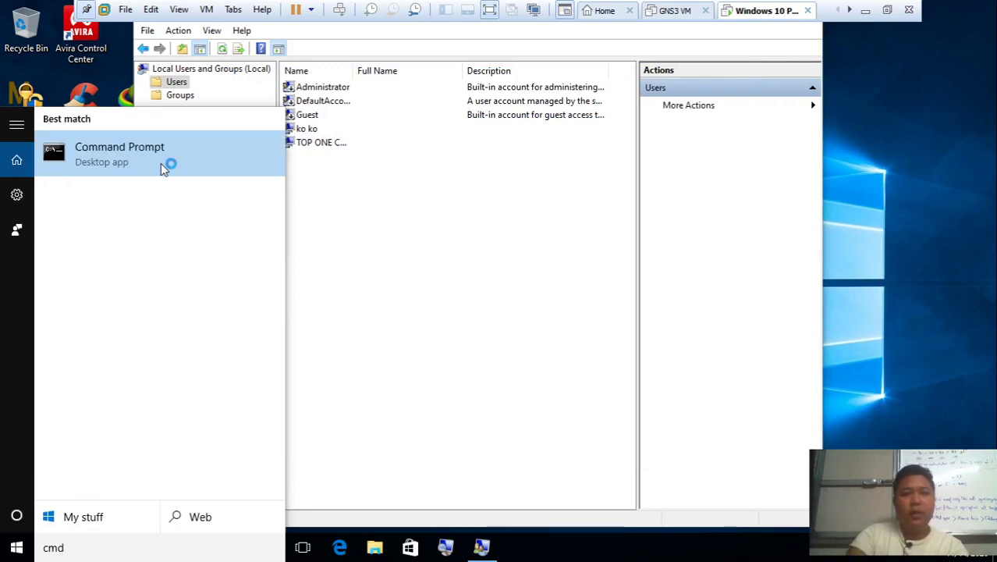
right_click(161, 167)
left_click(181, 181)
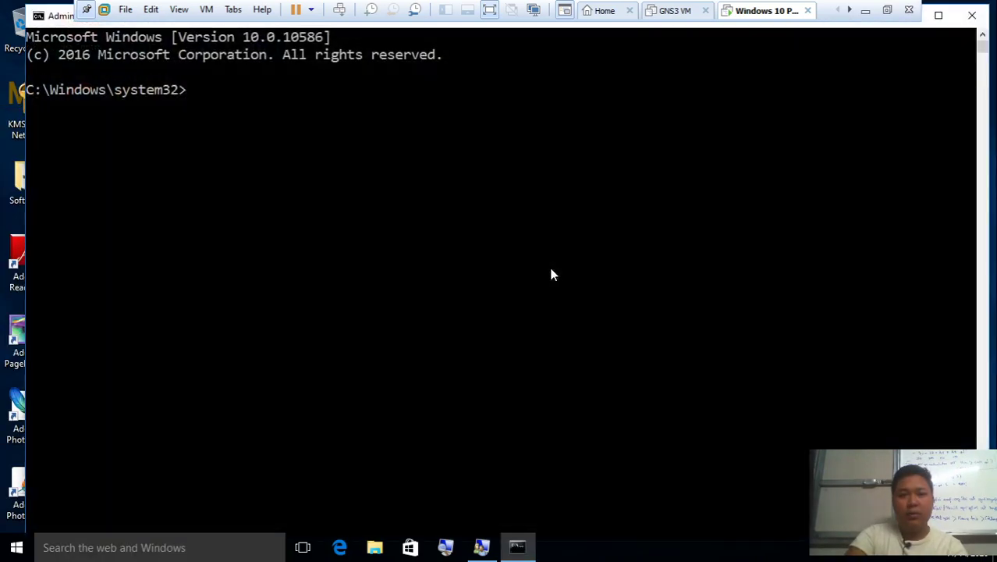
Run net user in the administrator Command Prompt to list accounts
left_click(456, 247)
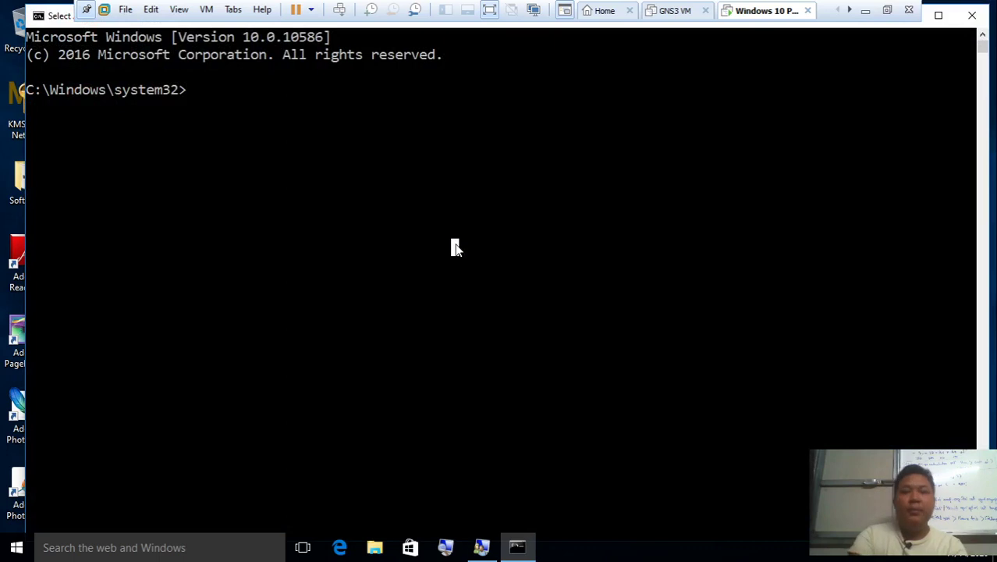
type("net user")
key("Return")
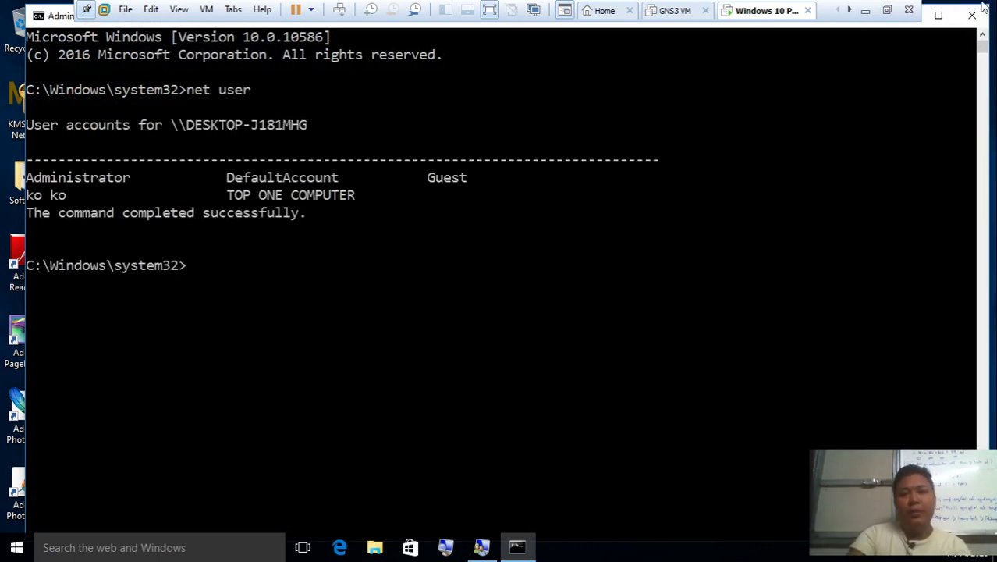
Check the Word notes, then create the 'ma ma' account with a password via net user /add
left_click(866, 16)
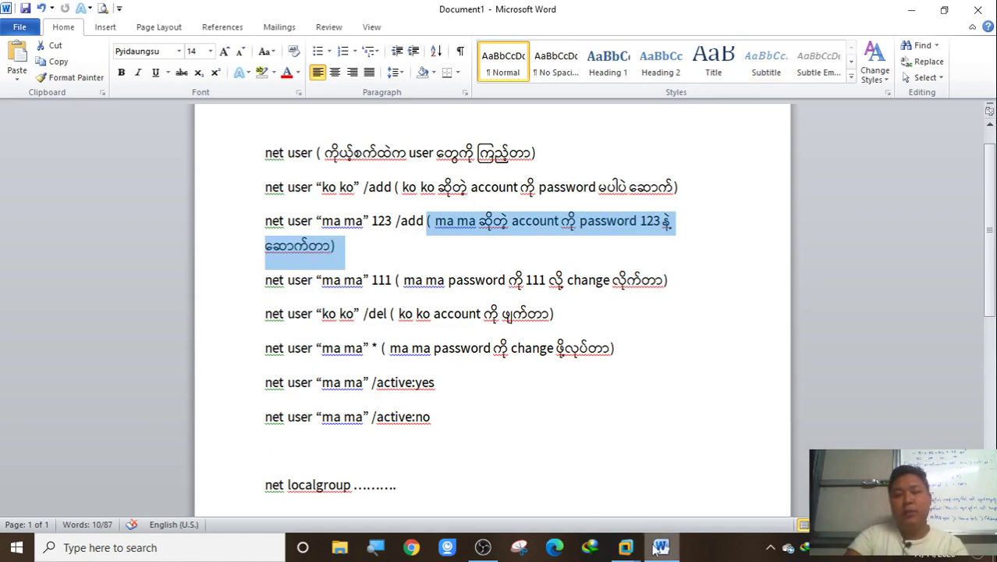
mouse_move(661, 547)
left_click(760, 469)
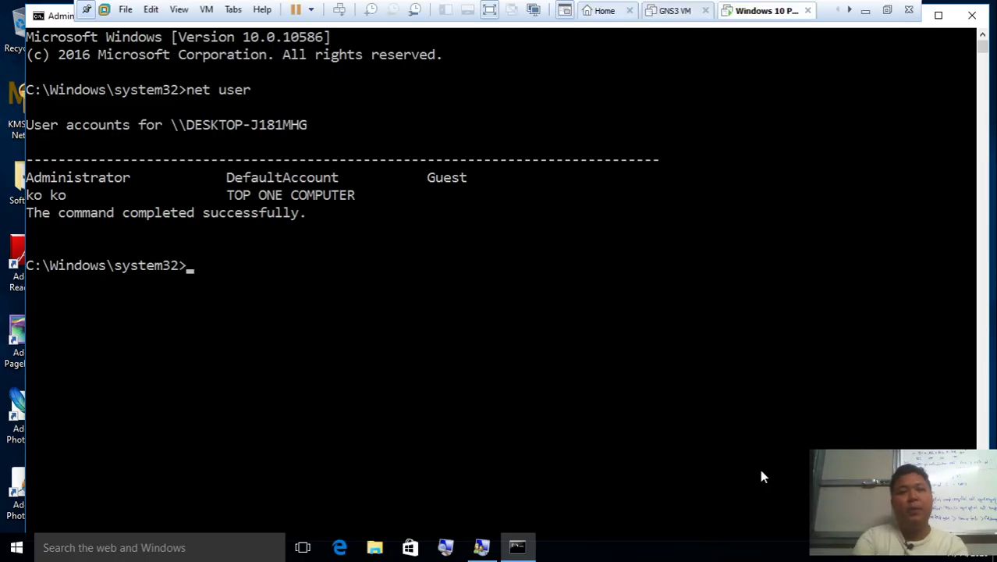
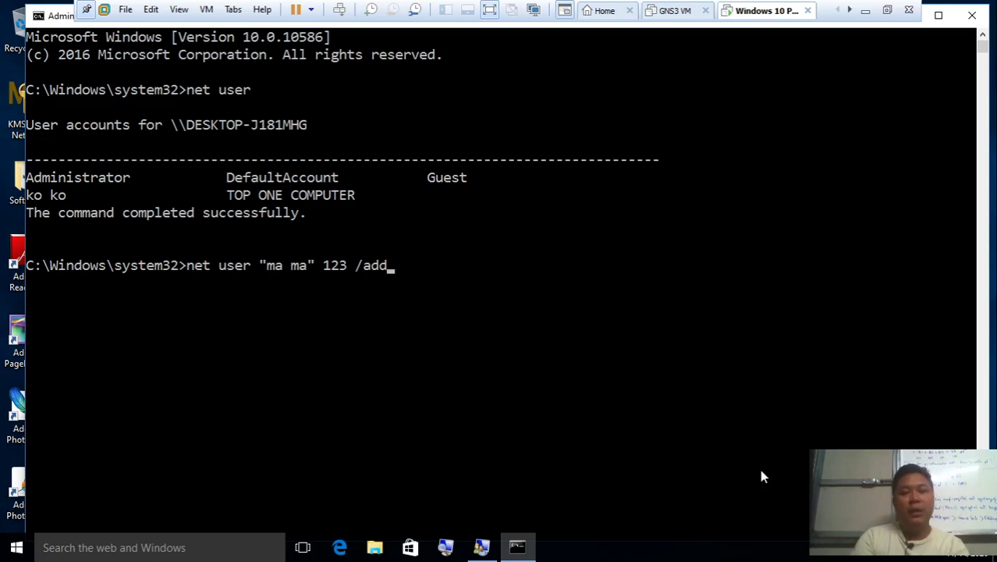
key("Return")
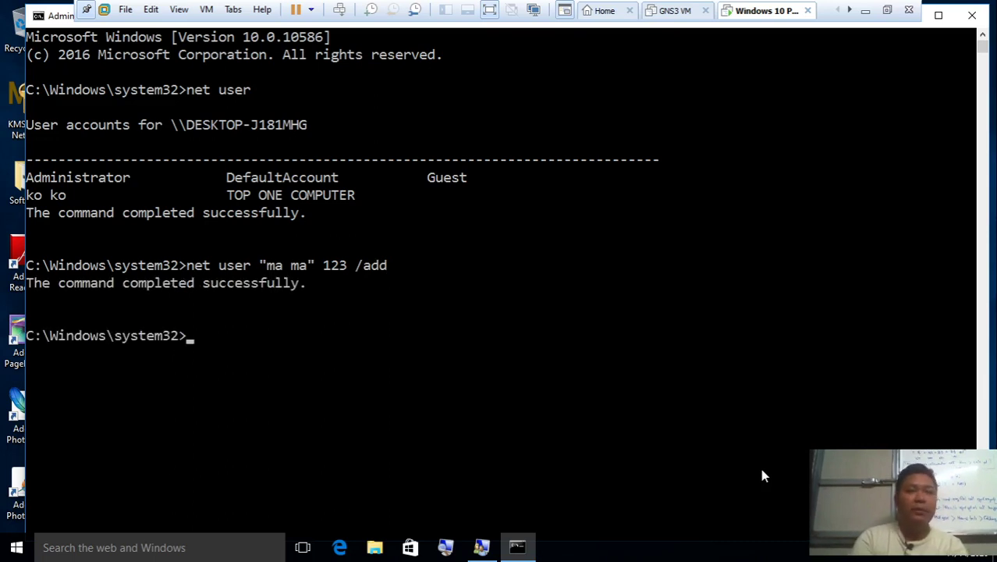
List accounts again to confirm 'ma ma' exists, then run logoff
type("net user")
key("Return")
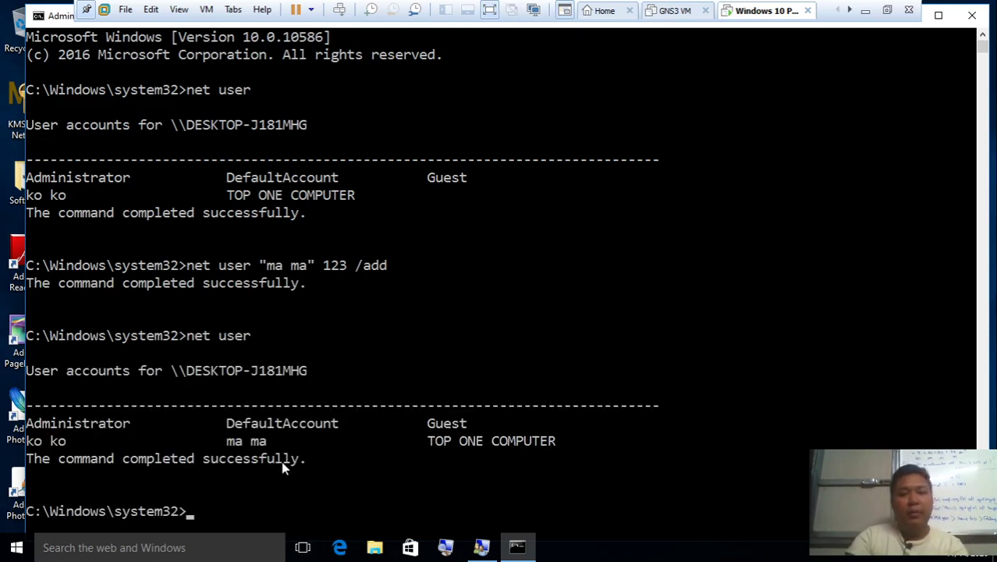
left_click(277, 441)
left_click_drag(276, 442, 229, 443)
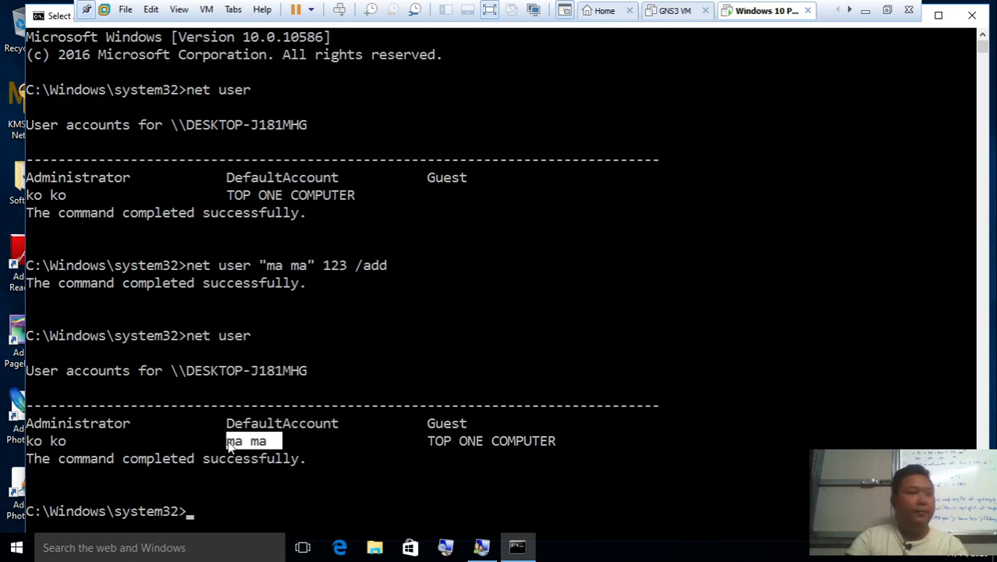
right_click(293, 495)
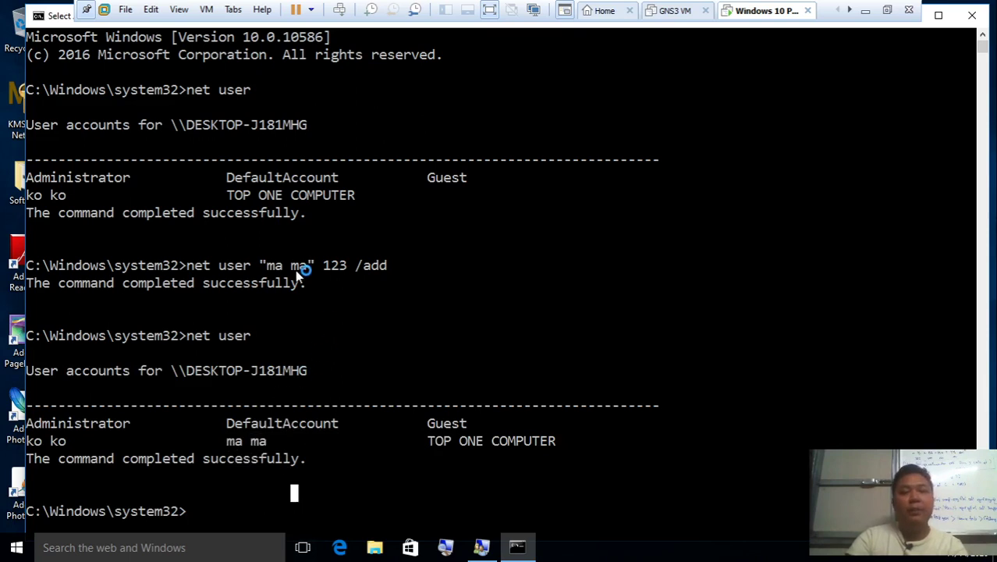
left_click_drag(326, 269, 341, 270)
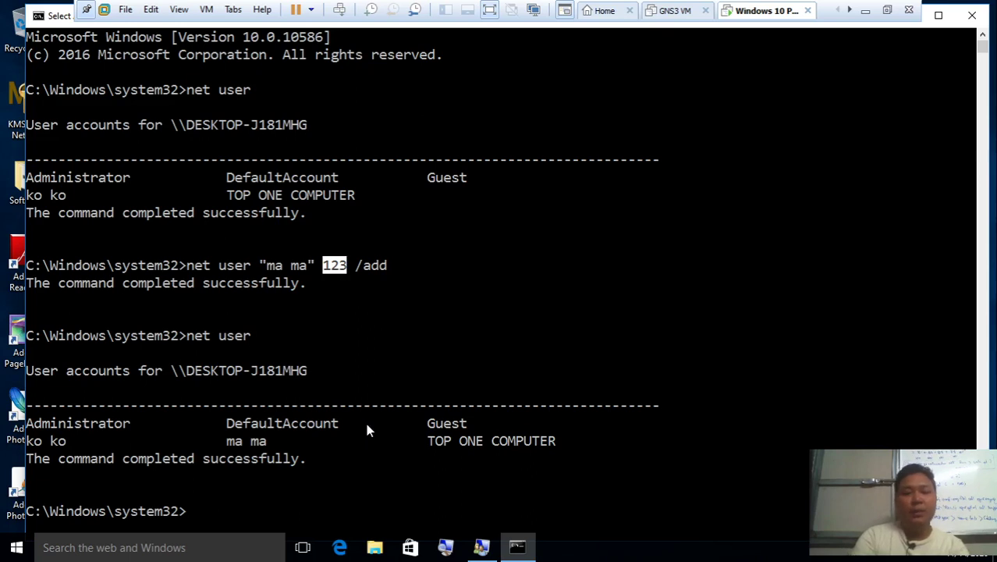
type("logoff")
key("Return")
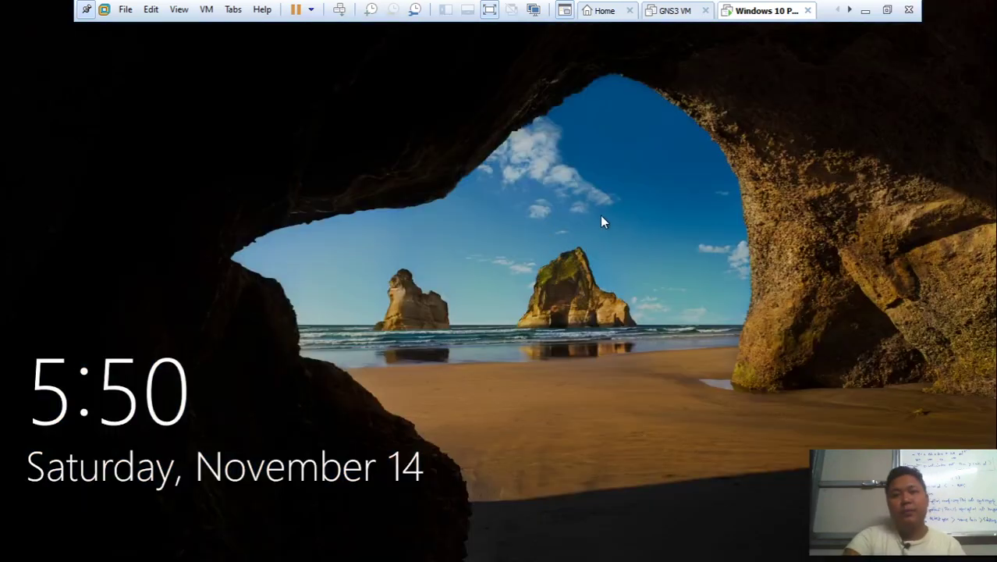
Dismiss the lock screen and pick the ma ma account on the sign-in screen
left_click(598, 220)
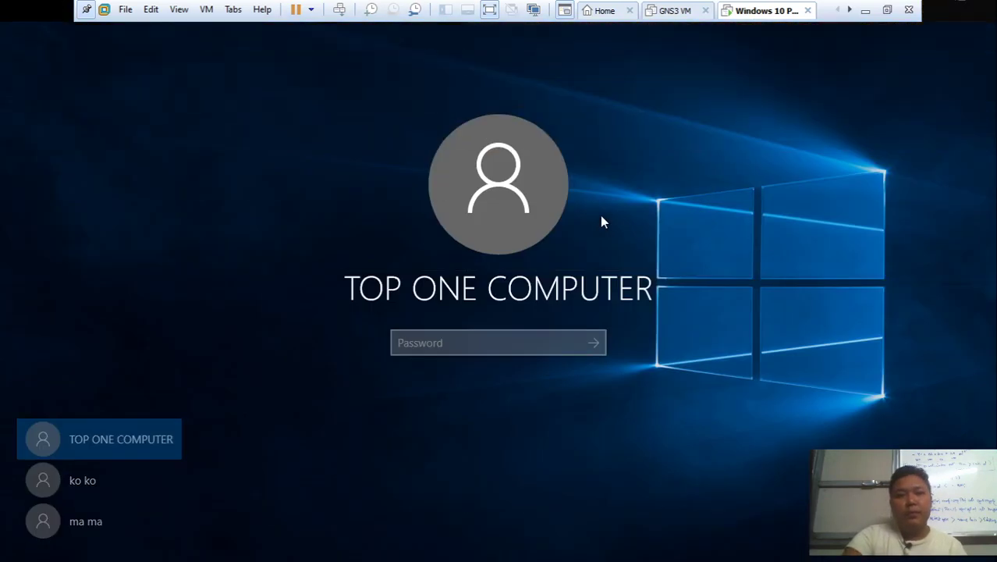
left_click(96, 529)
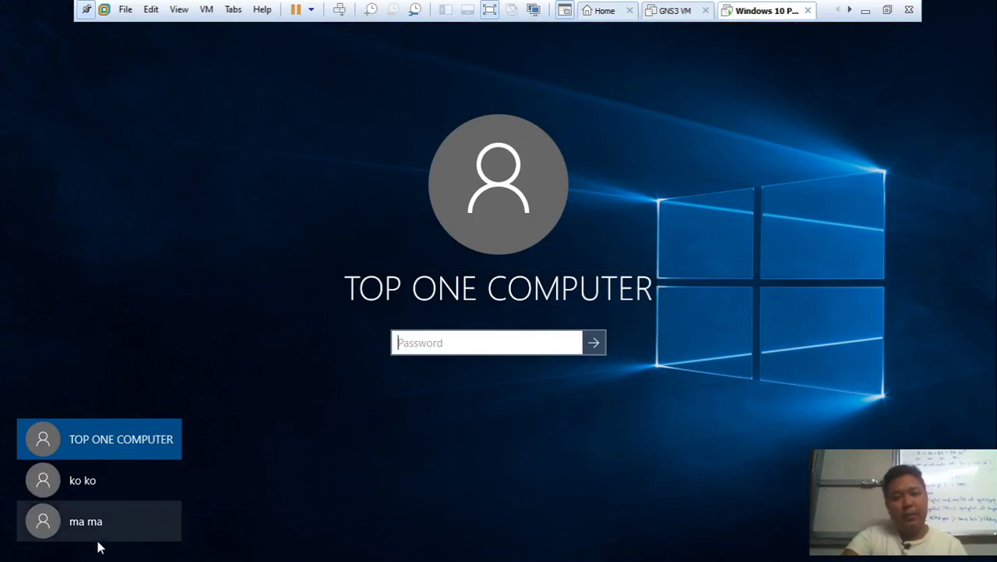
Enter ma ma's password, which is rejected as incorrect, and dismiss the error
left_click(101, 532)
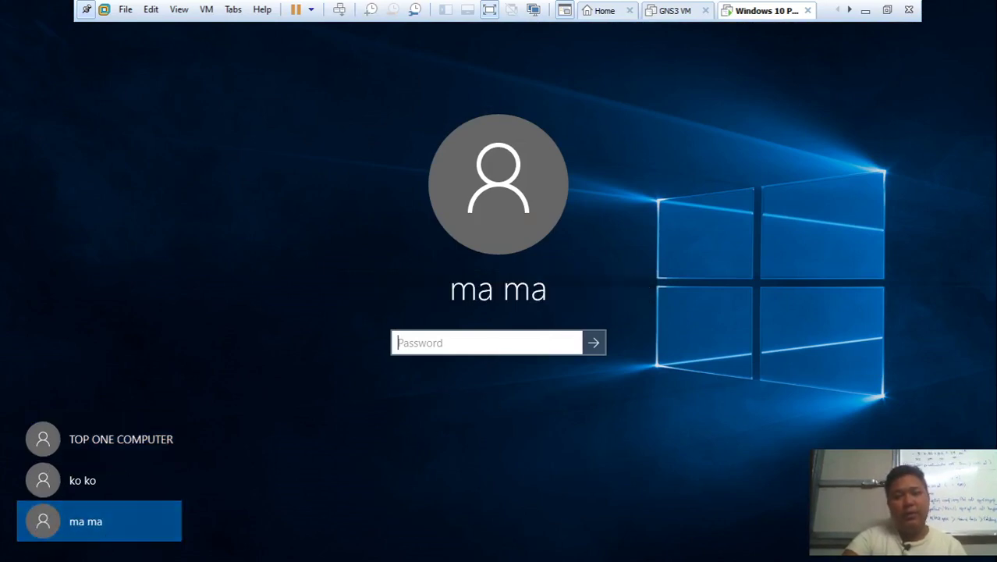
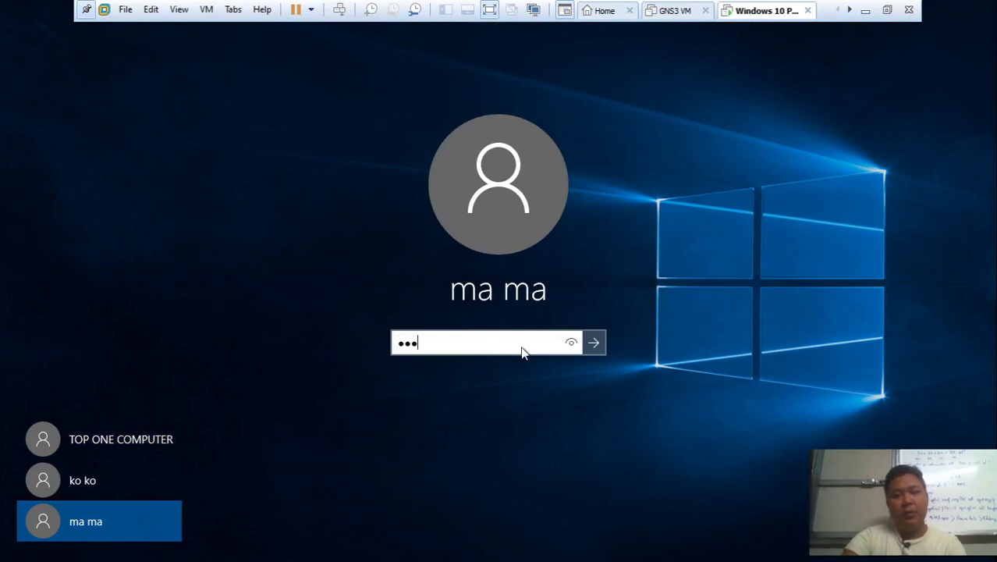
left_click(570, 345)
left_click(595, 346)
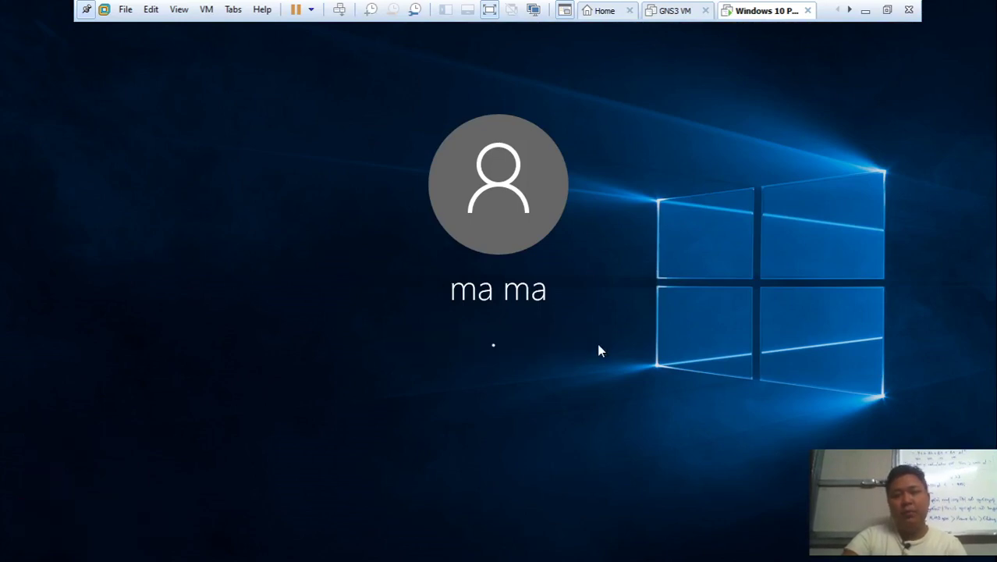
left_click(538, 370)
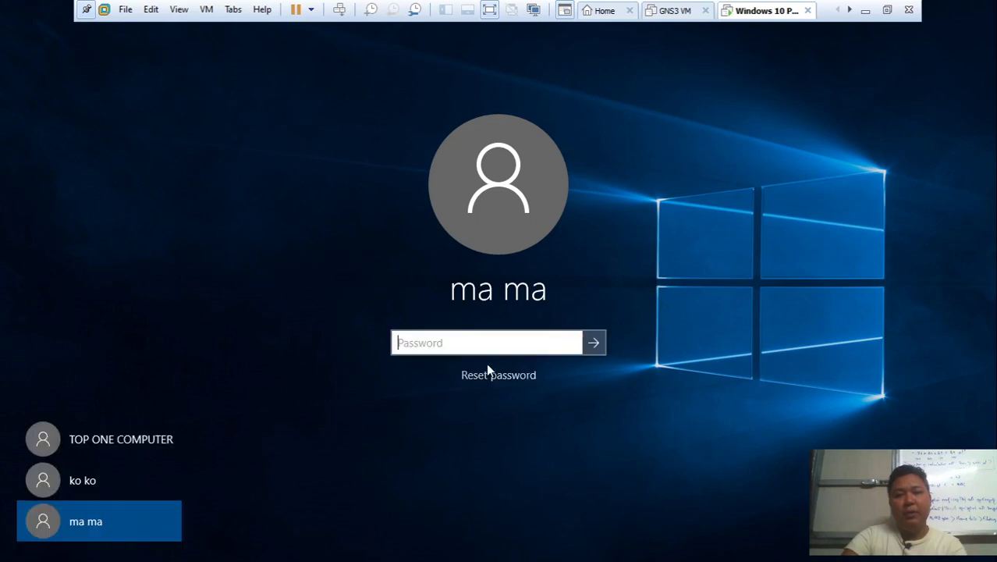
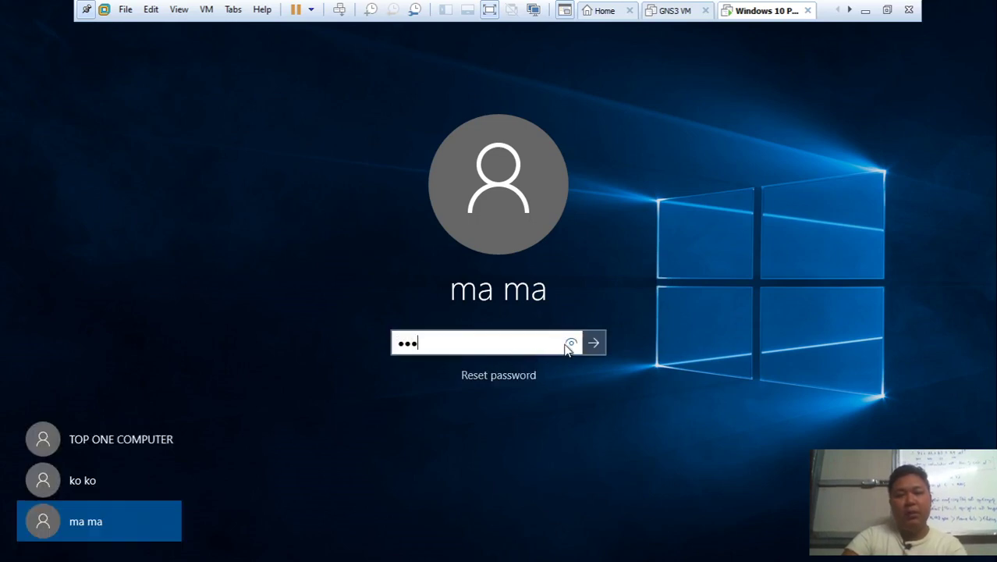
Re-enter ma ma's password and submit it to begin first-time setup
left_click(570, 344)
left_click(593, 344)
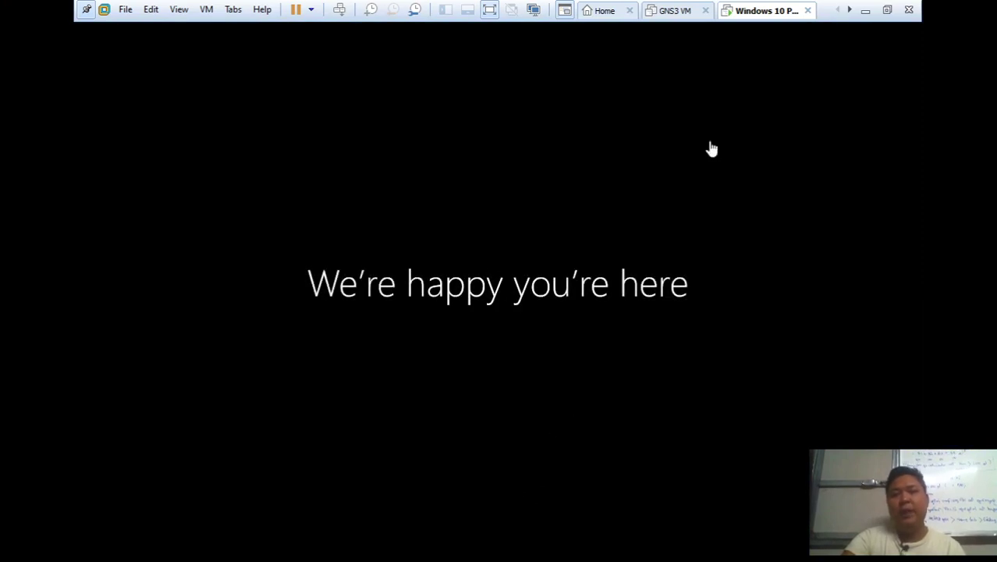
Send Ctrl+Alt+Del to the VM and sign out of the stalled setup
right_click(751, 17)
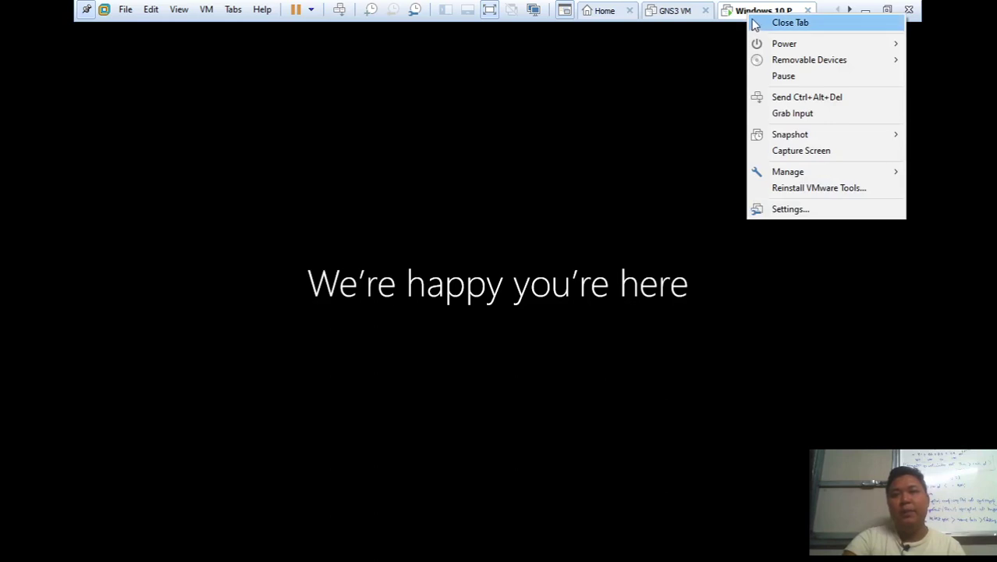
left_click(833, 96)
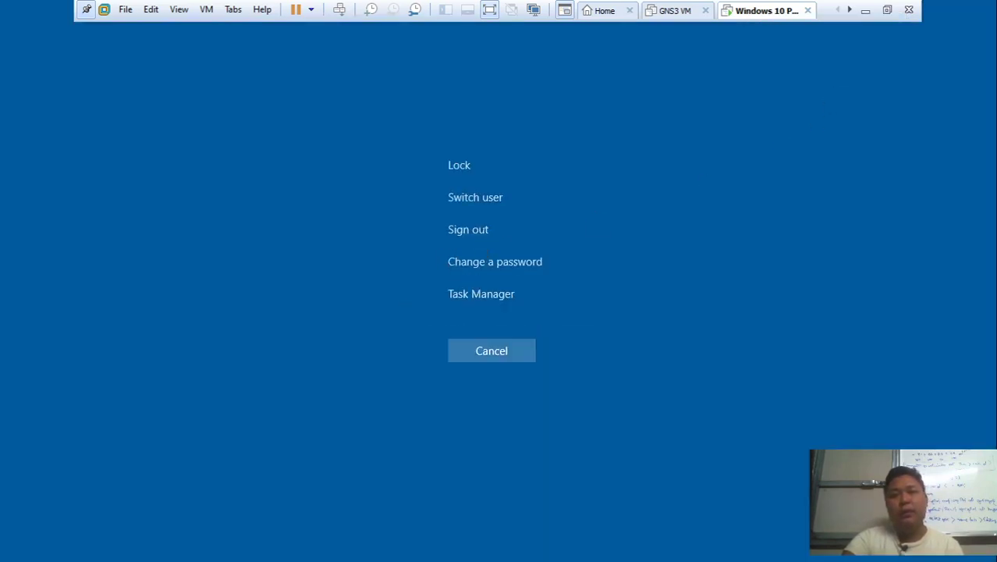
left_click(475, 233)
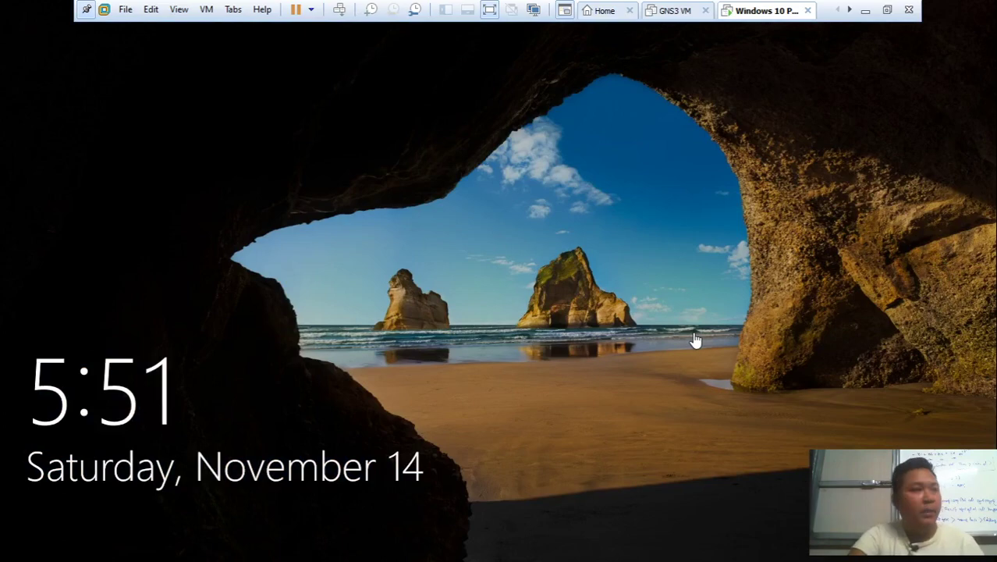
Sign back in as ma ma with the account password
left_click(511, 331)
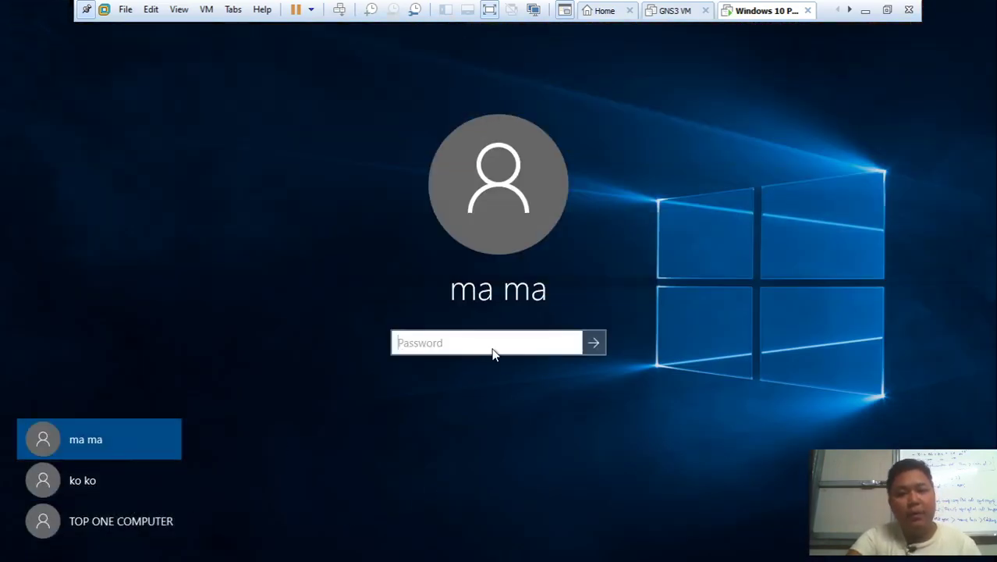
left_click(575, 340)
left_click(598, 341)
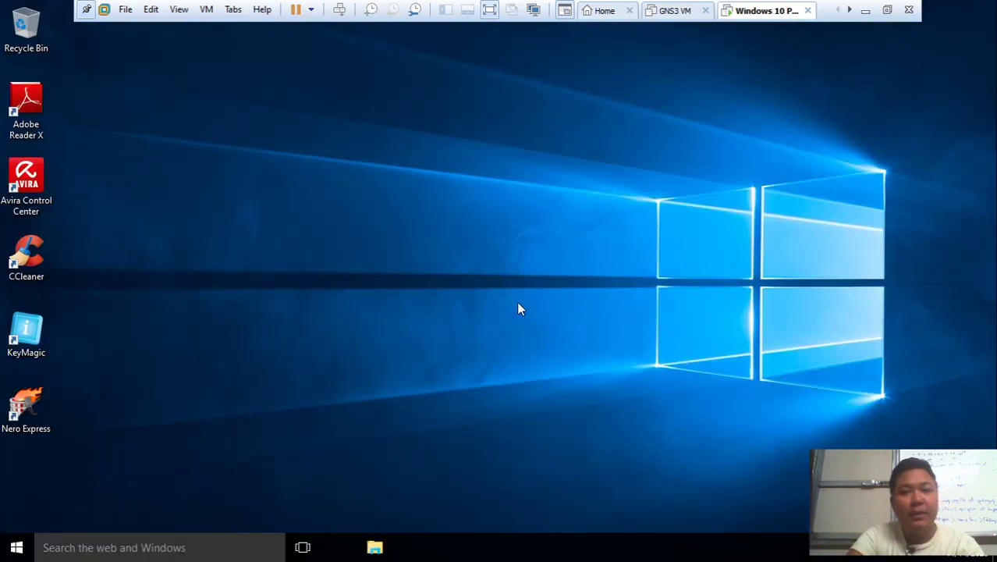
Refresh the desktop twice from its context menu
right_click(466, 203)
left_click(523, 243)
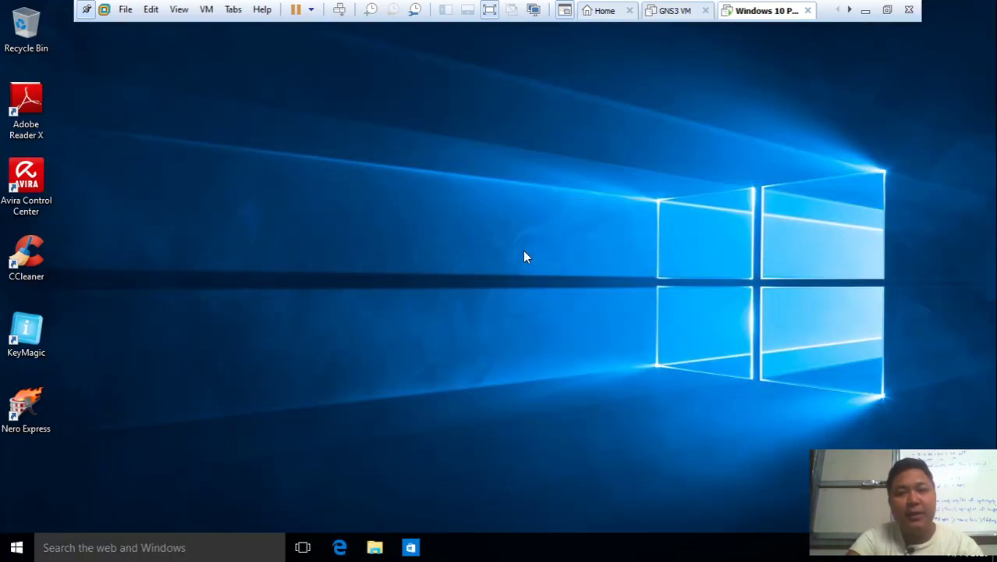
right_click(455, 256)
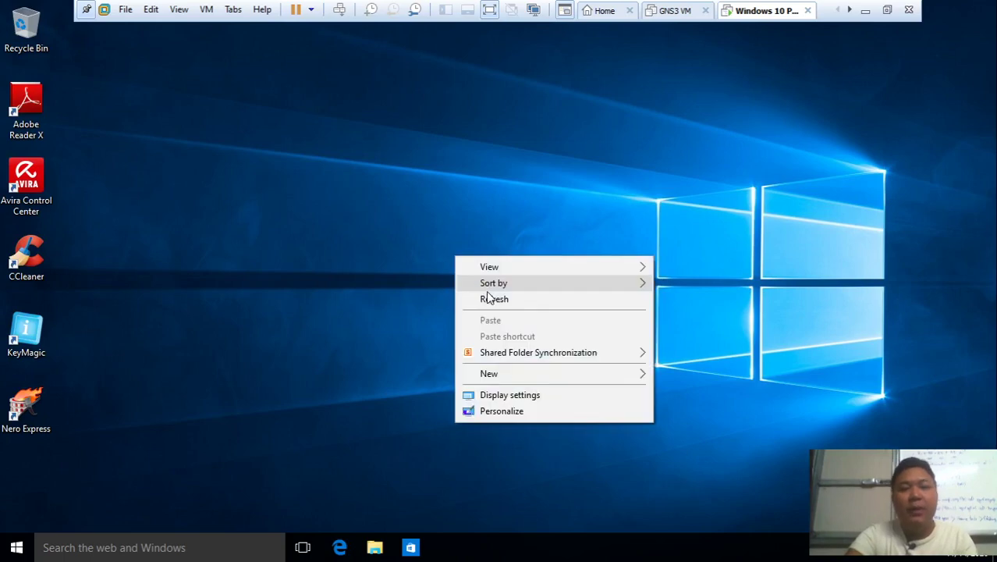
left_click(491, 301)
Decline the VMware Tools log-off prompt, close the Run box and the Start menu
key("super+r")
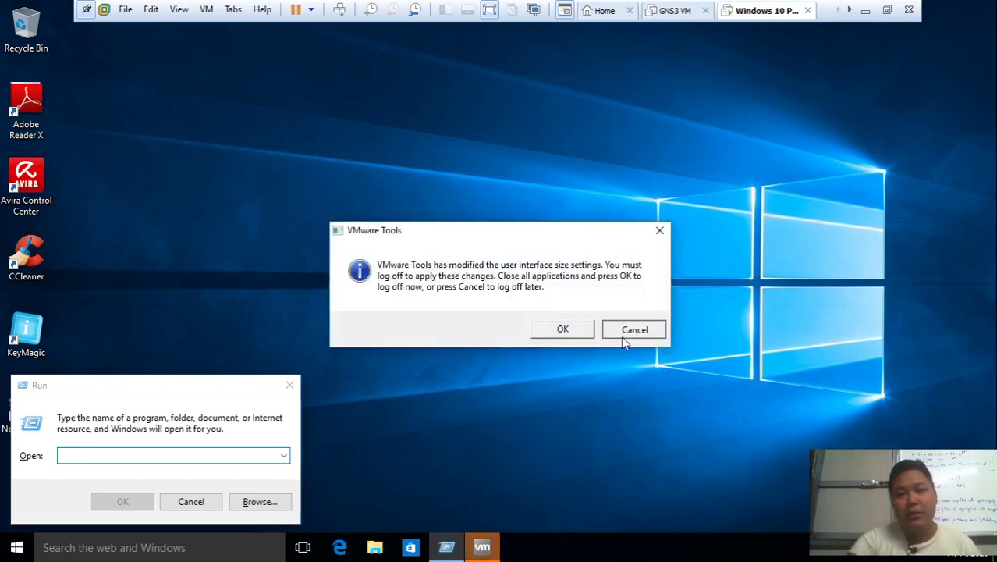
left_click(635, 330)
left_click(290, 385)
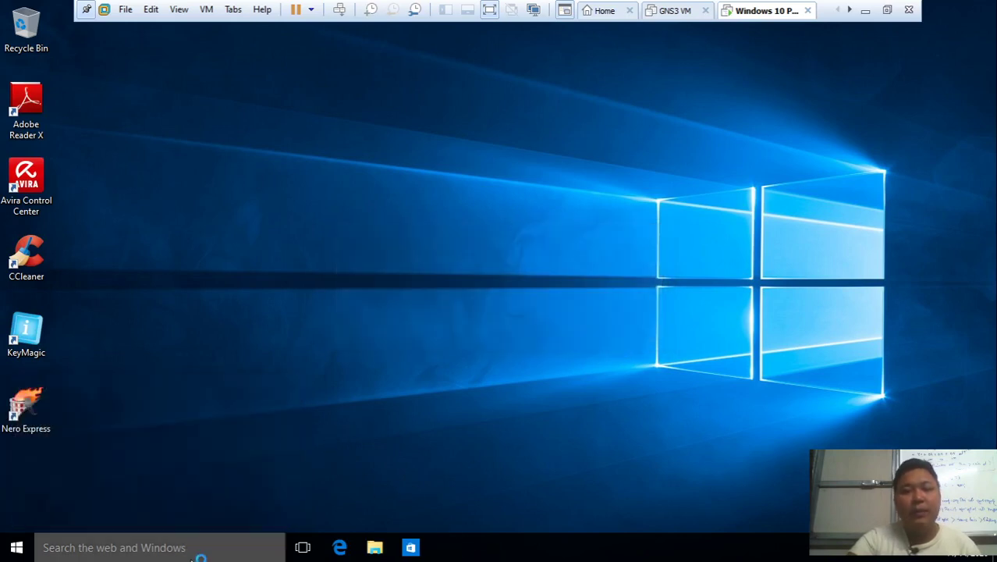
left_click(37, 547)
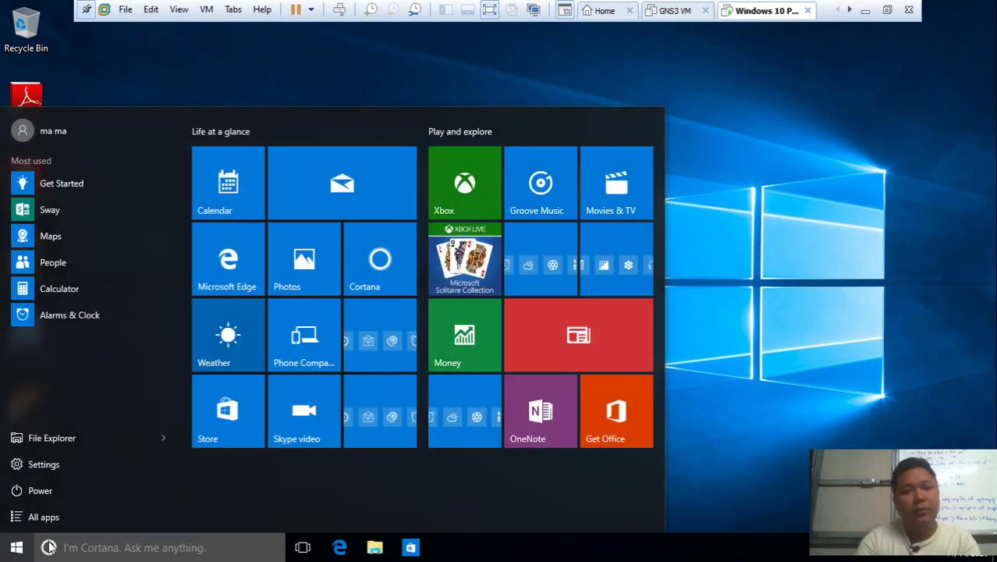
left_click(16, 548)
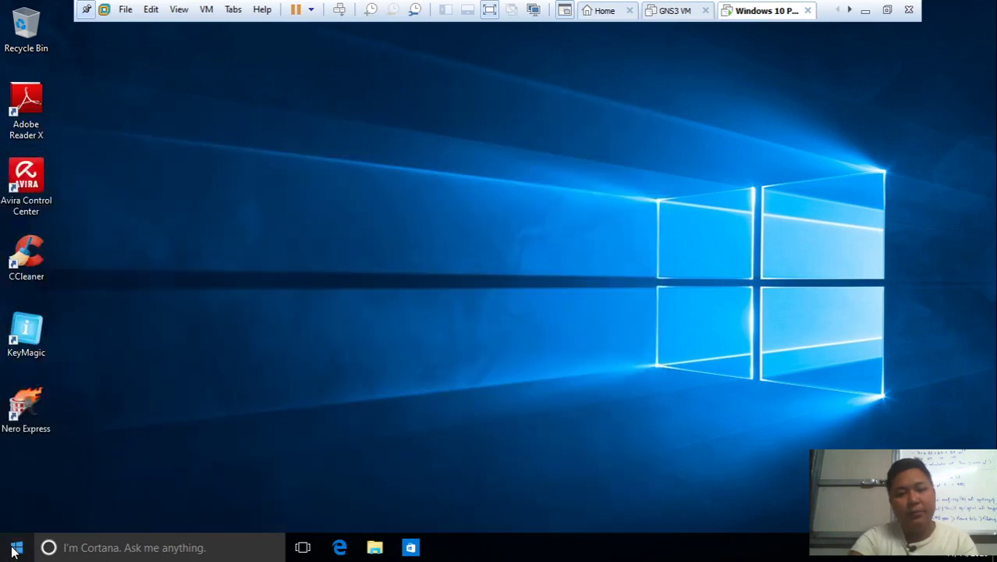
Search the Start menu for cmd, then close the search pane
left_click(14, 550)
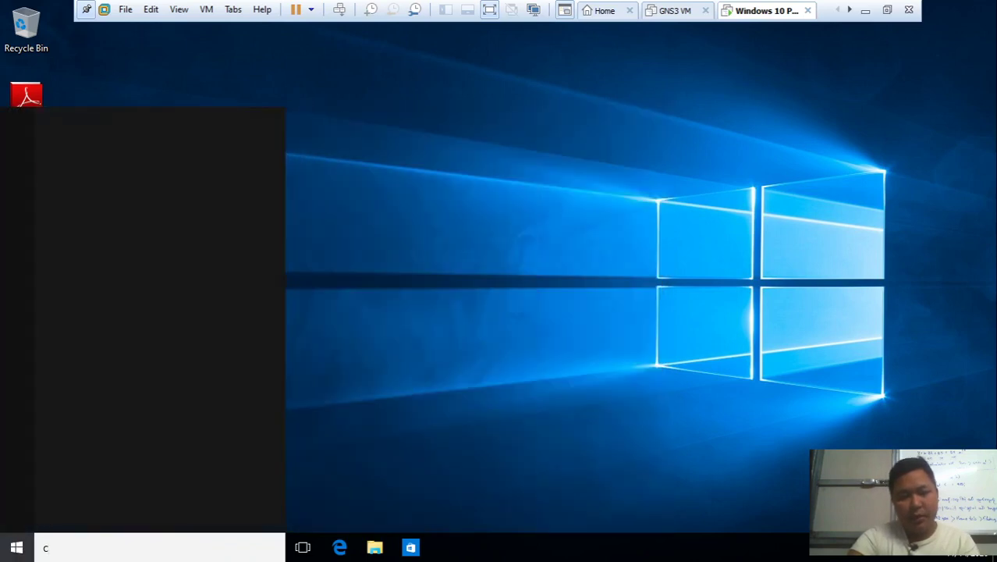
type("cmd")
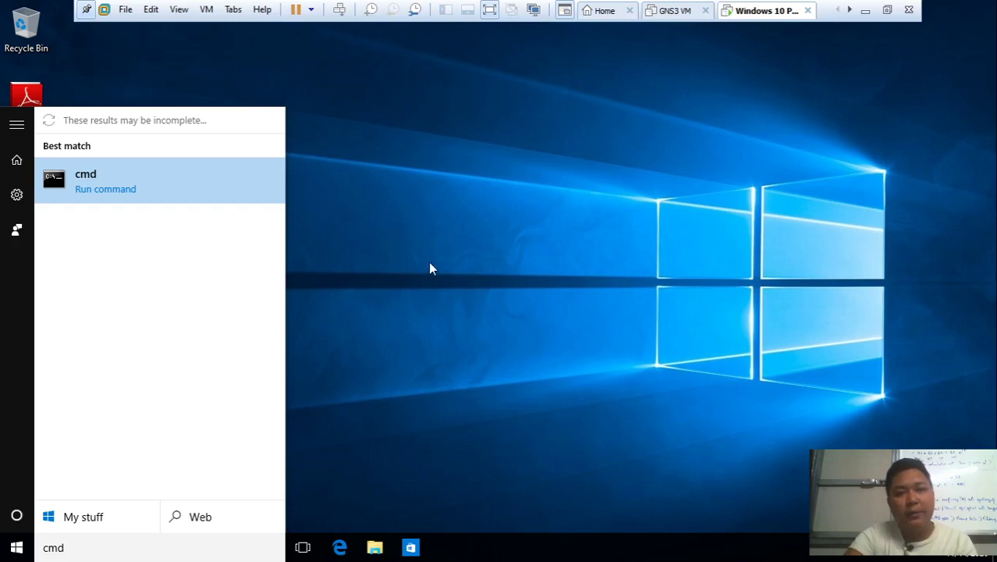
left_click(206, 191)
Search Cortana for 'command prompt', close the Edge window it opens, and search cmd again
left_click(138, 551)
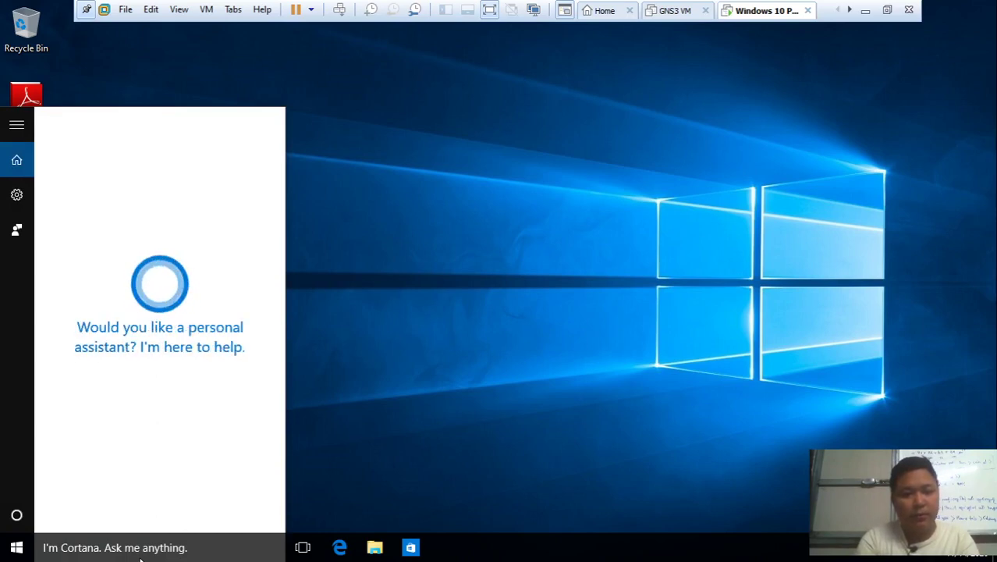
left_click(141, 556)
type("c")
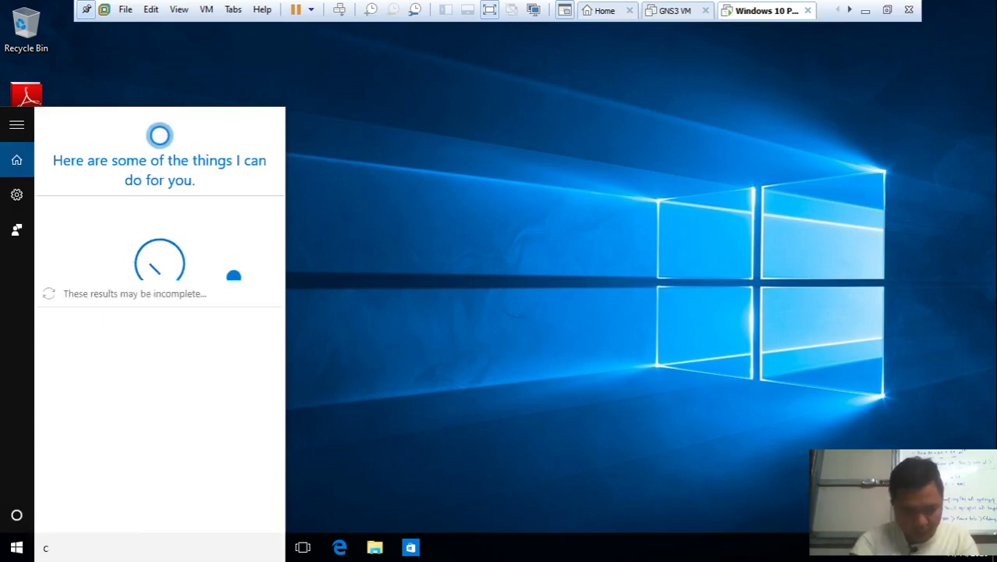
type("md")
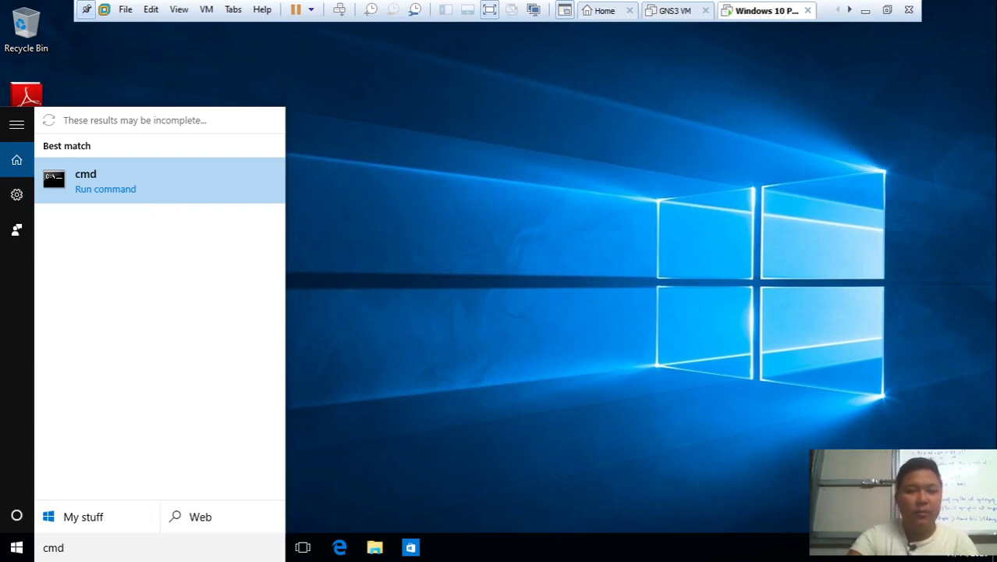
key("BackSpace")
key("BackSpace")
type("om")
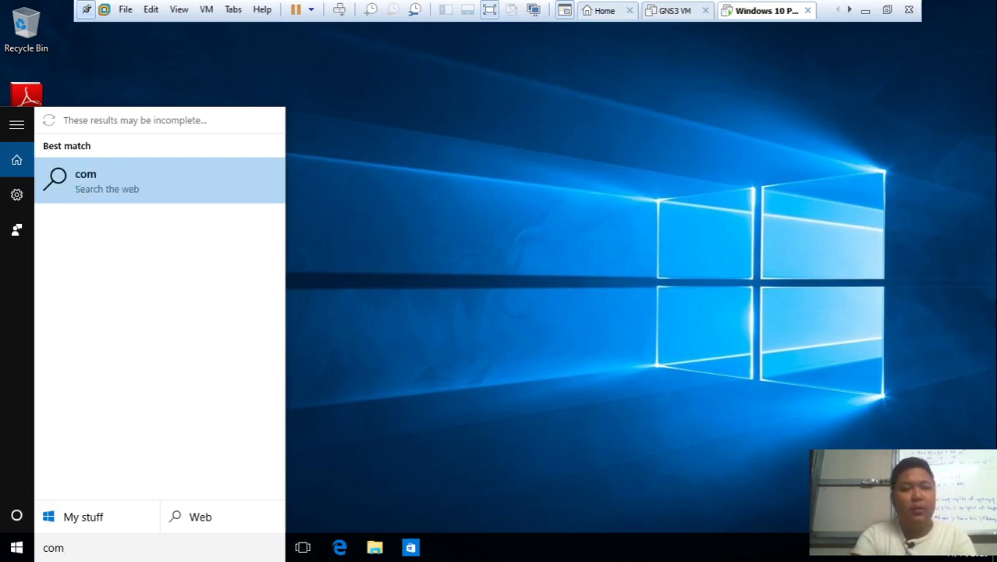
type("mand prom")
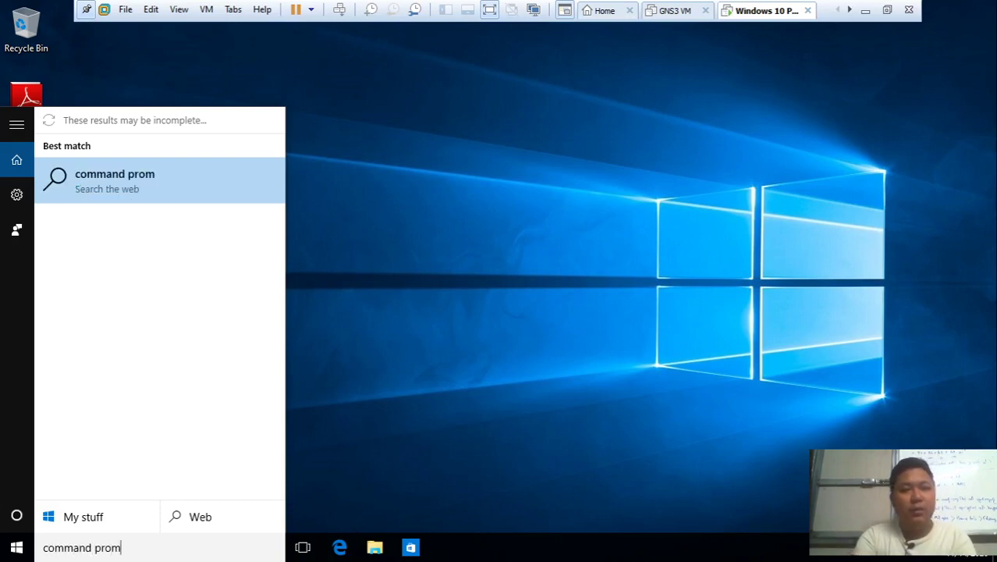
type("pt")
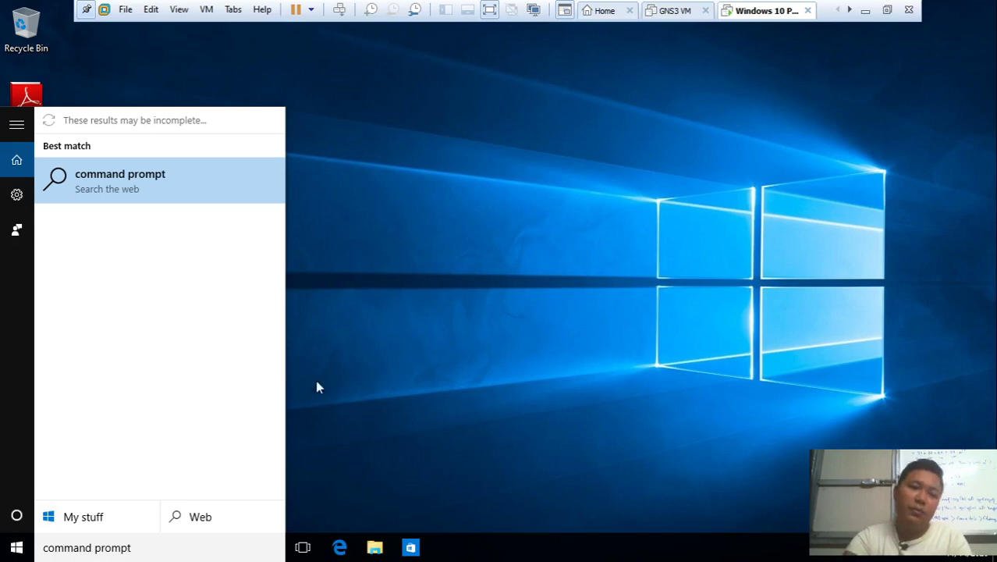
key("Return")
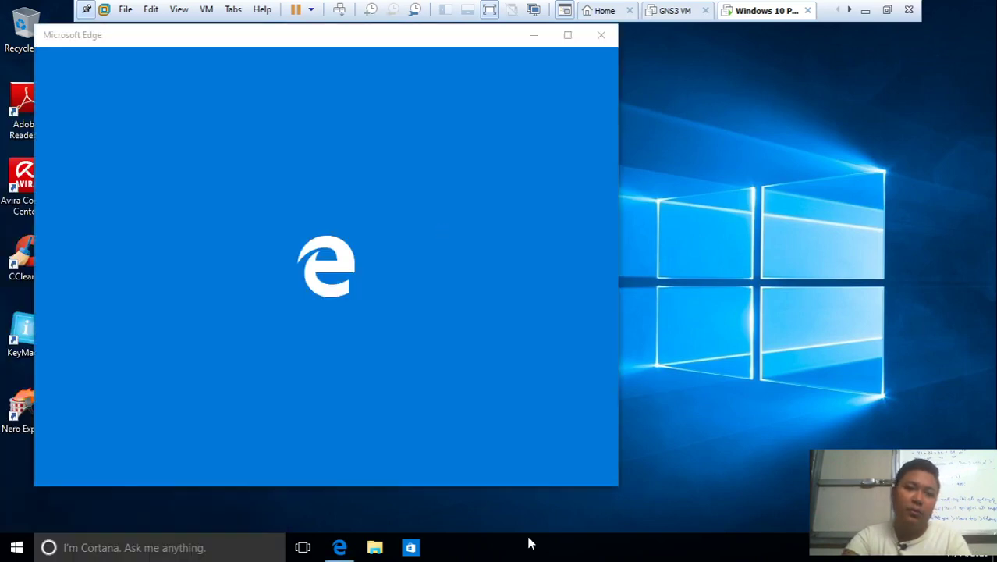
left_click(601, 34)
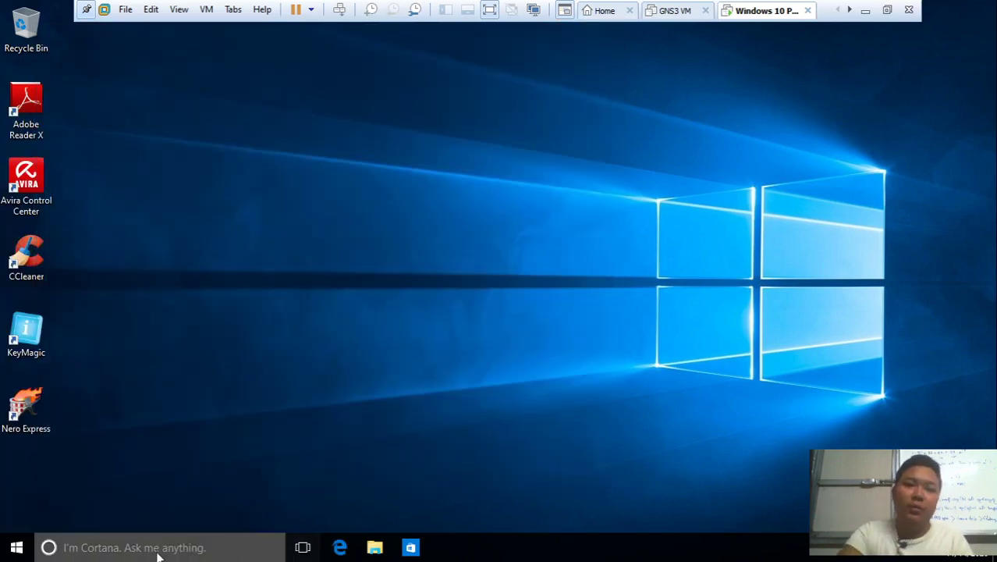
left_click(11, 548)
type("c")
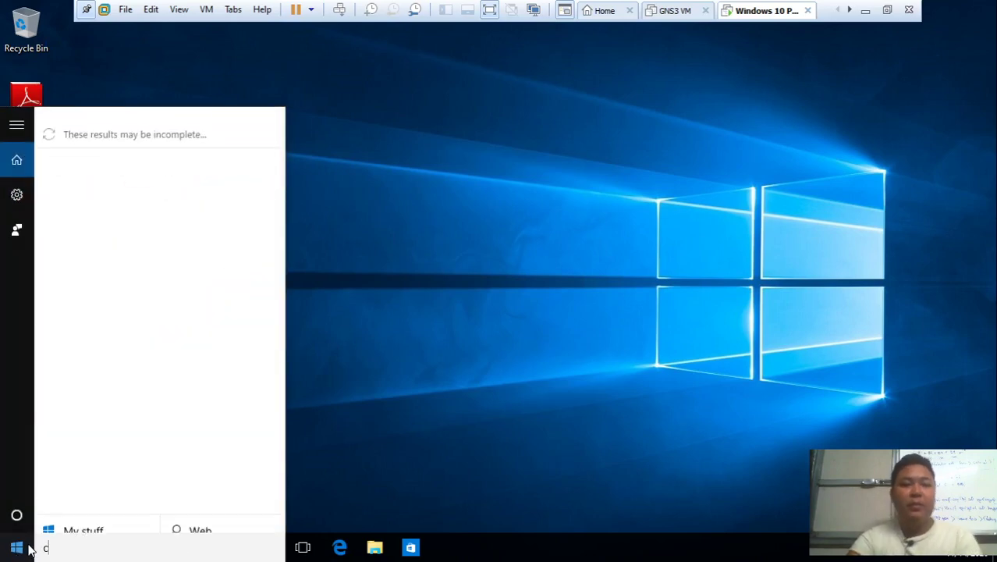
type("md")
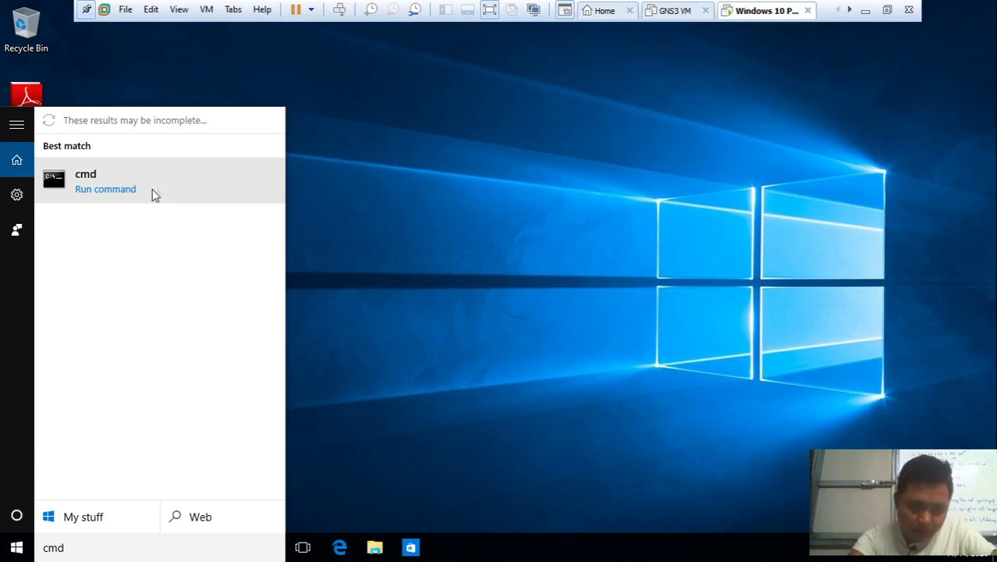
Try running cmd as administrator, then decline the UAC administrator password prompt
right_click(152, 189)
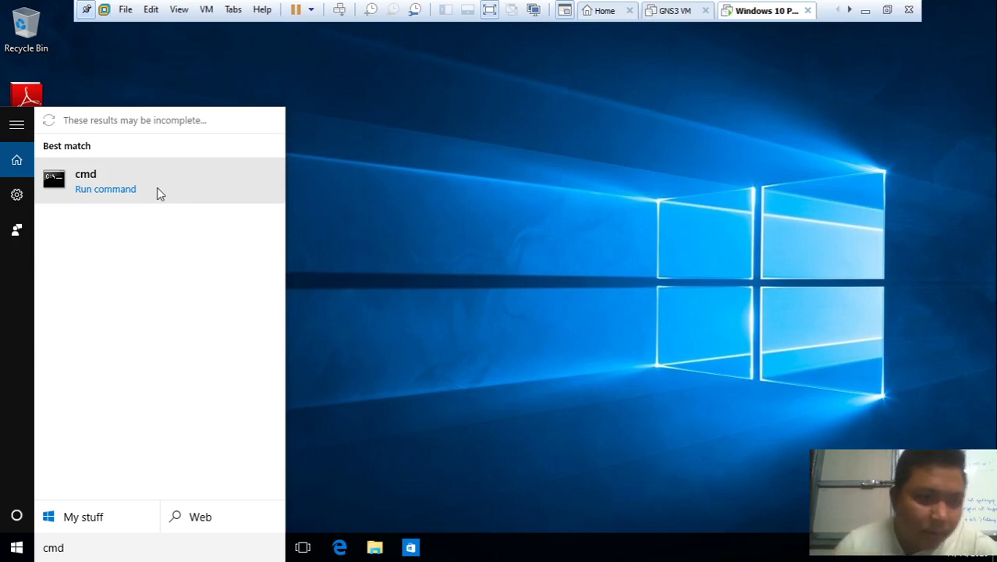
right_click(159, 193)
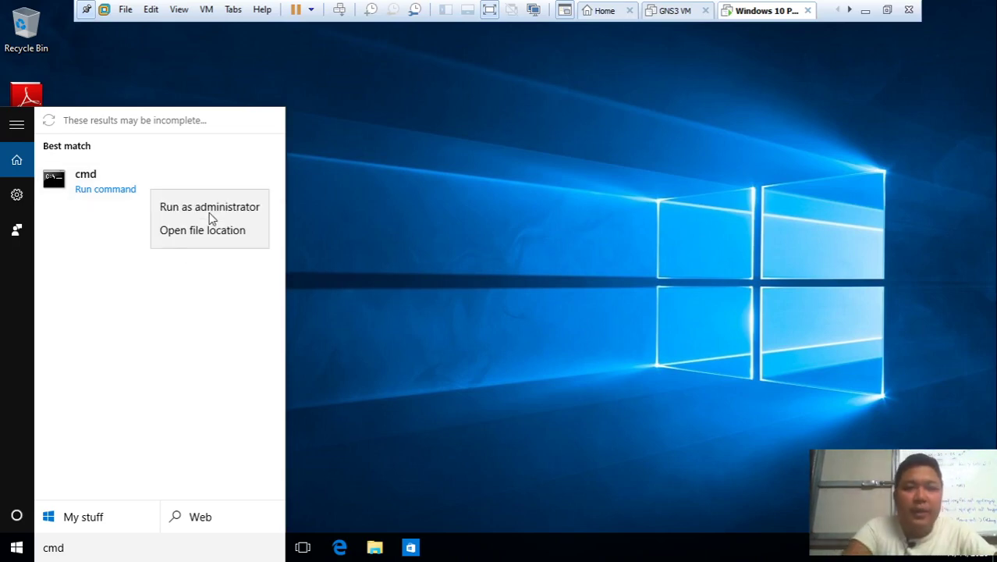
left_click(242, 212)
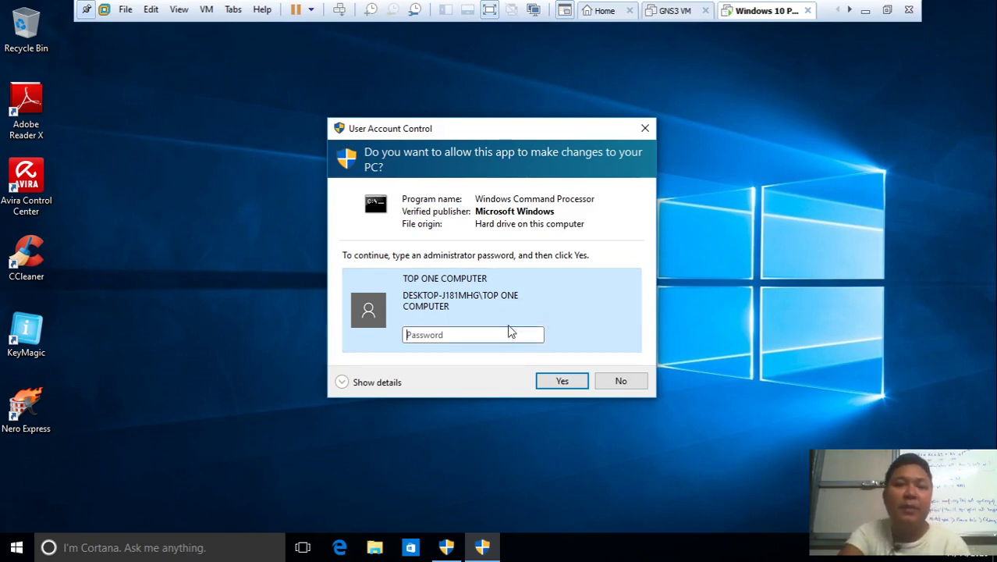
left_click(622, 384)
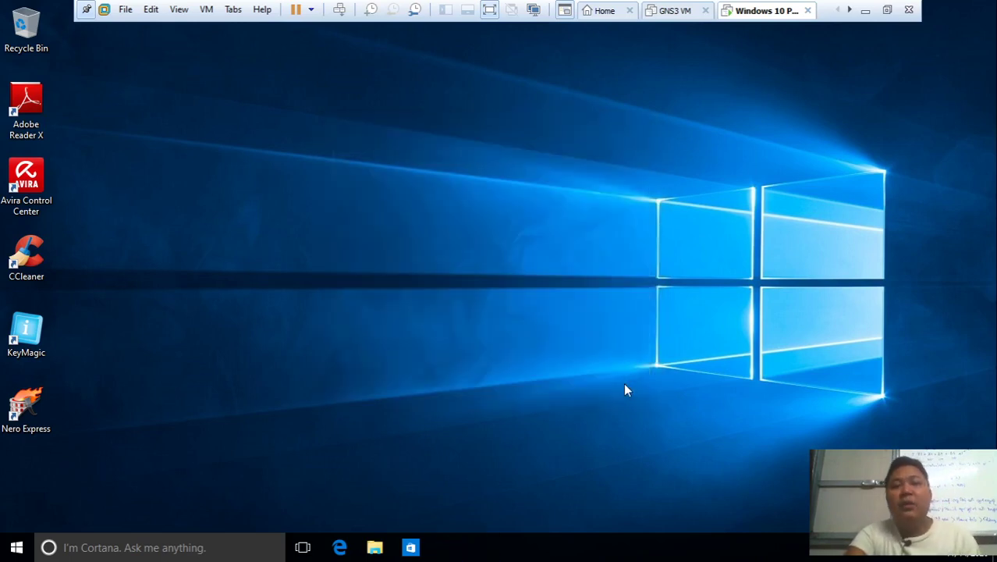
Refresh the desktop and launch cmd from the Run box
left_click(28, 540)
left_click(28, 541)
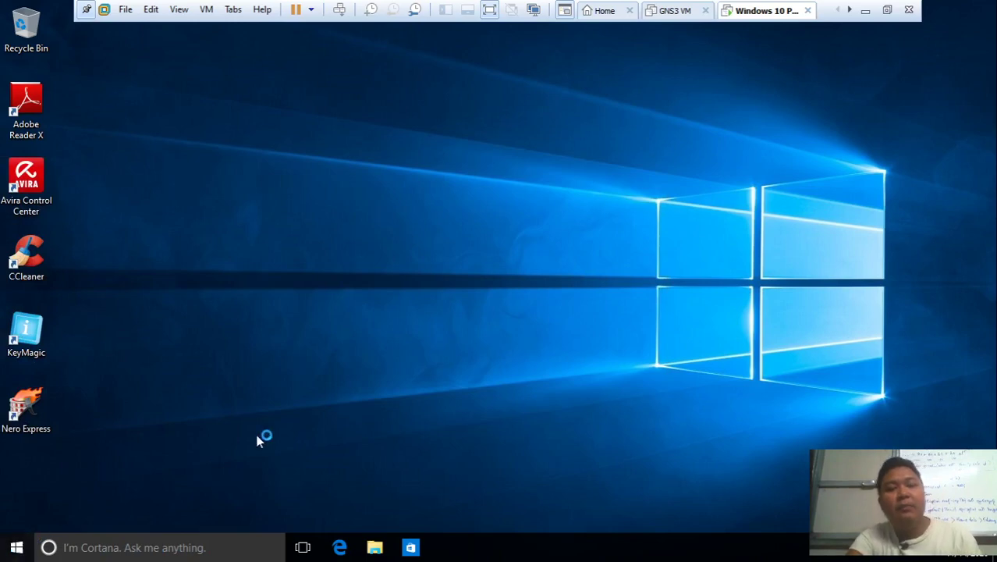
right_click(394, 269)
left_click(459, 314)
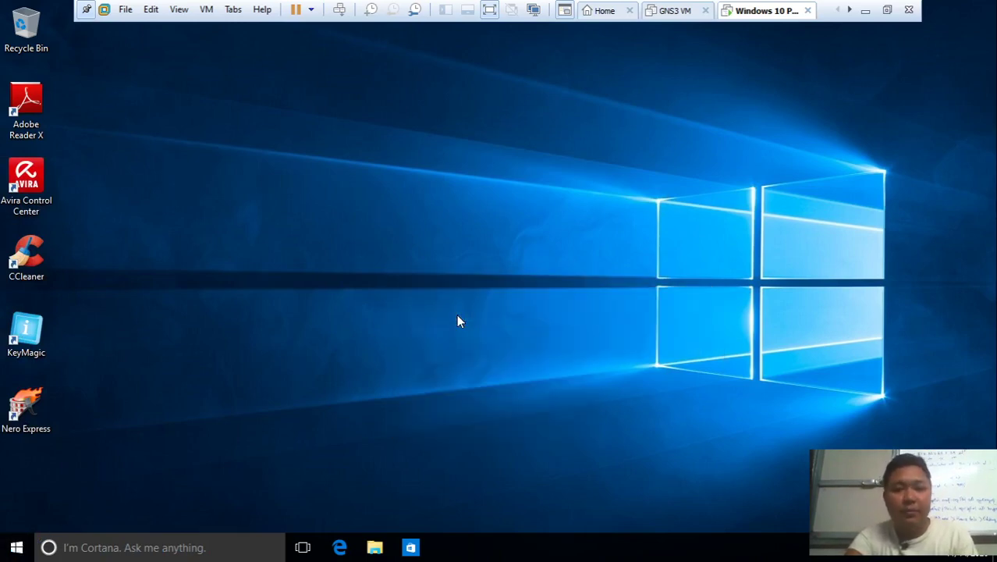
key("super+r")
type("cmd")
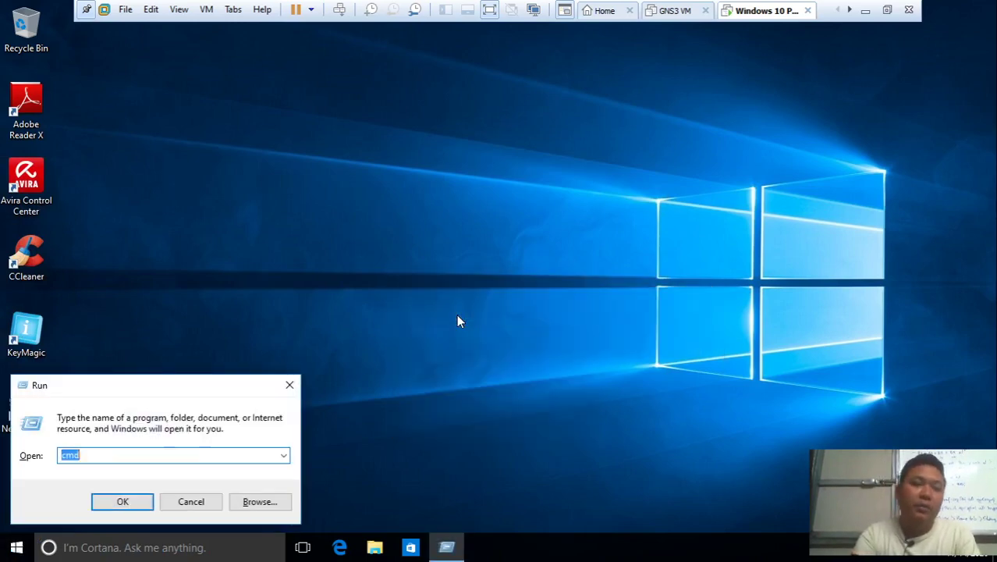
key("Return")
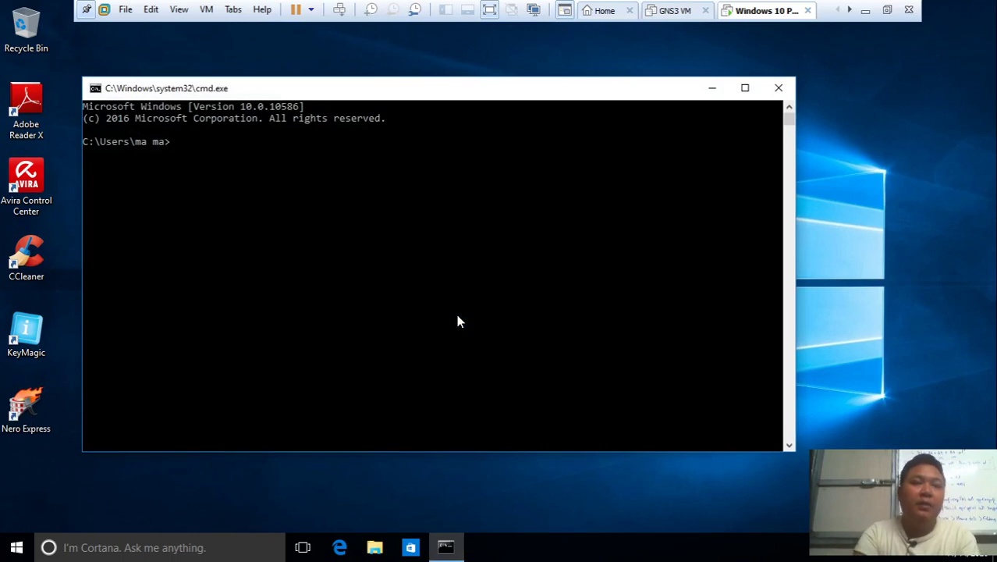
Run net user mgmg /add, which fails with System error 5: Access is denied
type("net user")
key("Return")
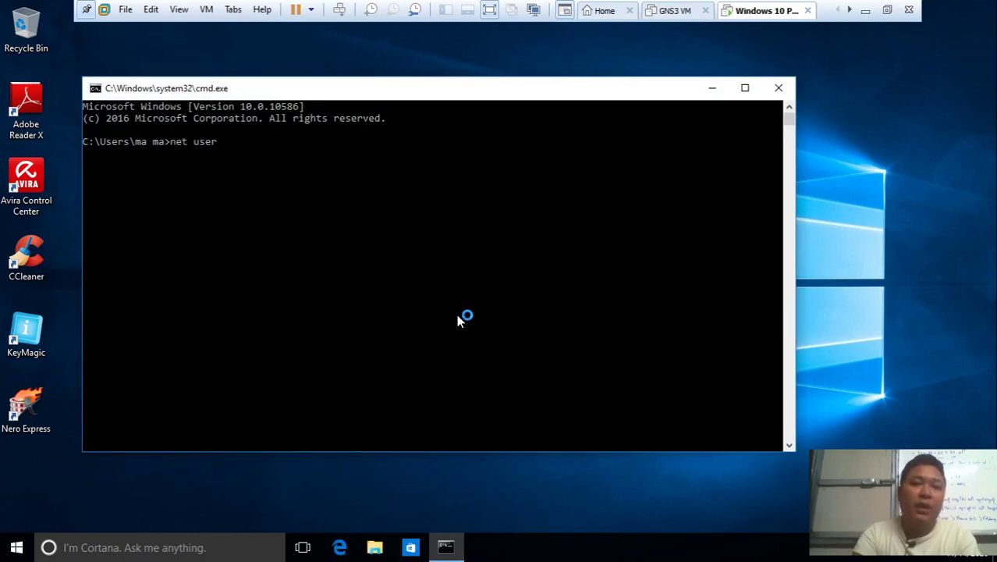
type("mgmg")
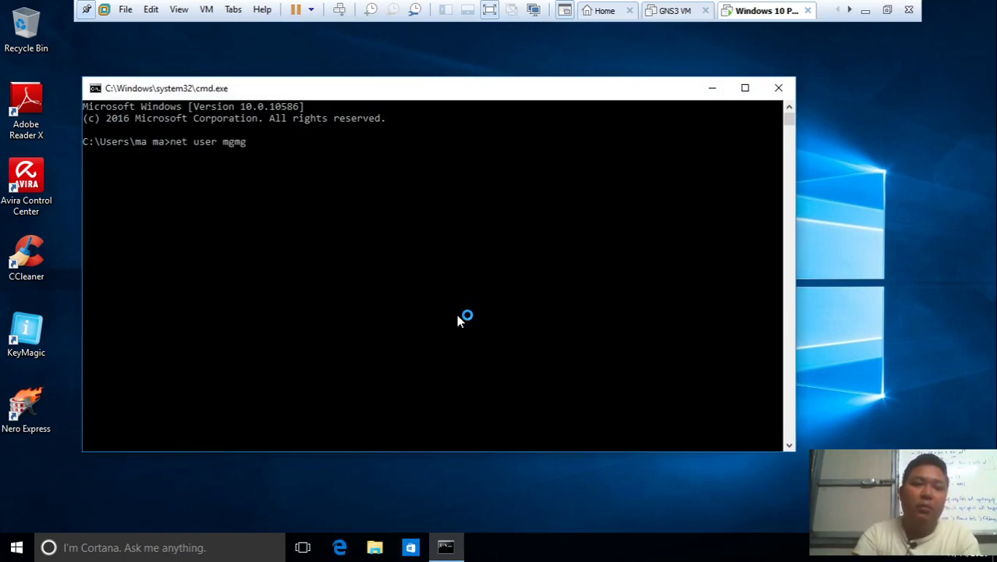
type(" /add")
key("Return")
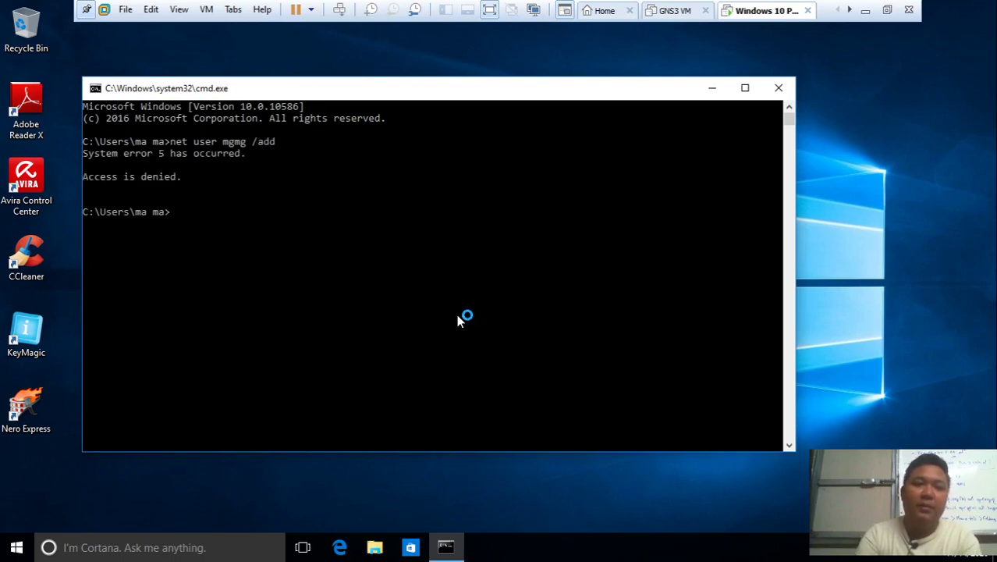
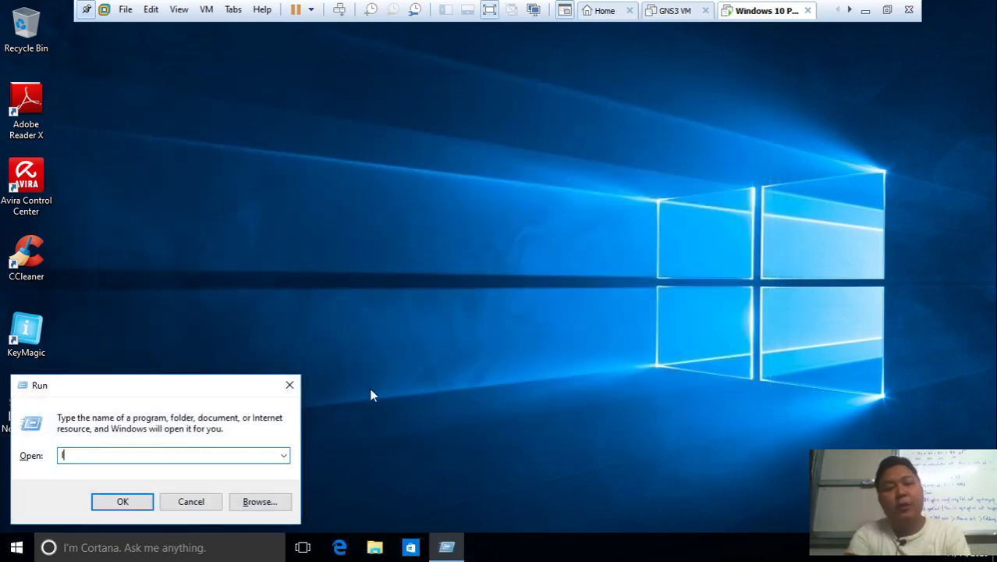
Log off the Windows VM with logoff, then sign back in to the main account with its password
type("logoff")
key("Return")
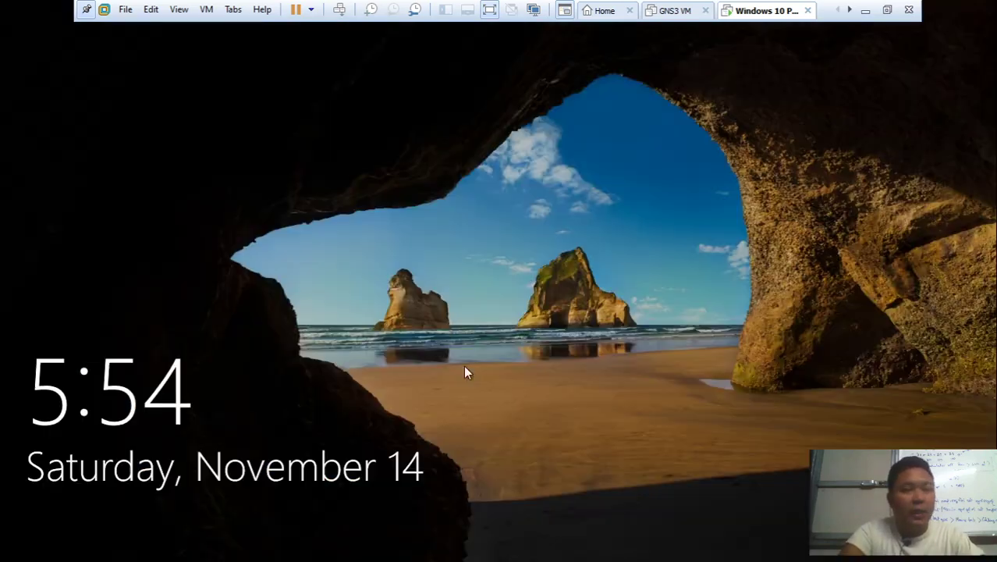
left_click(433, 269)
left_click(85, 526)
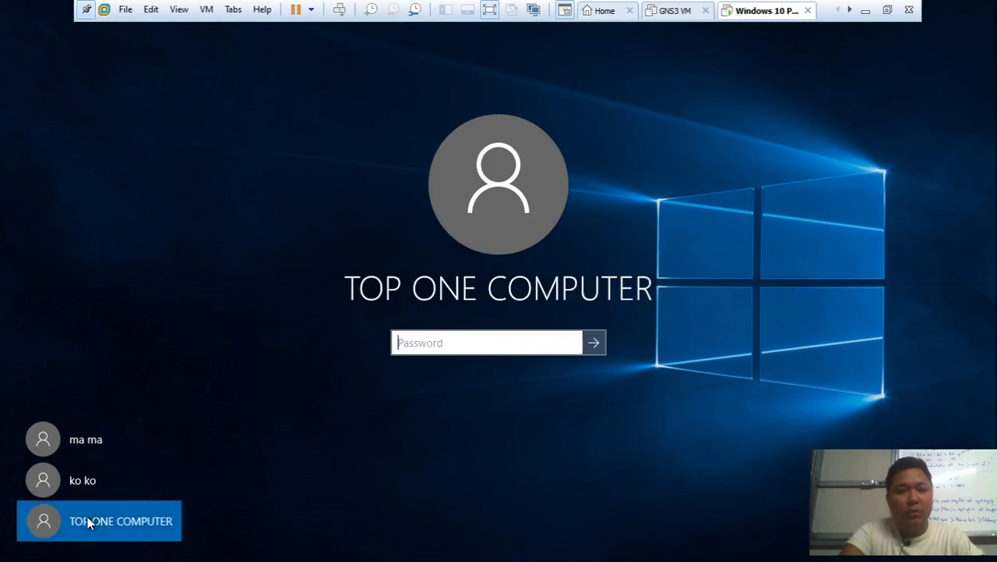
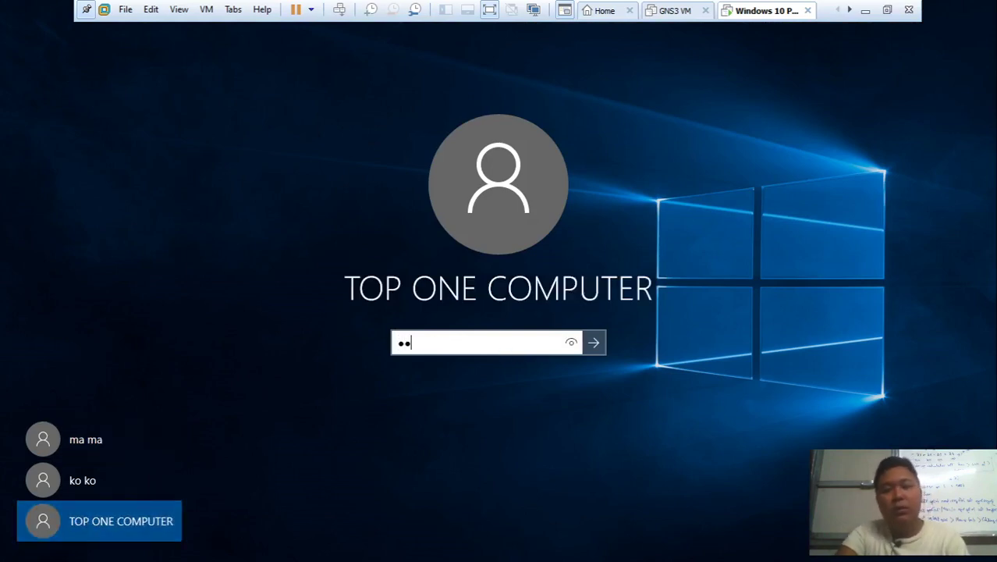
key("Return")
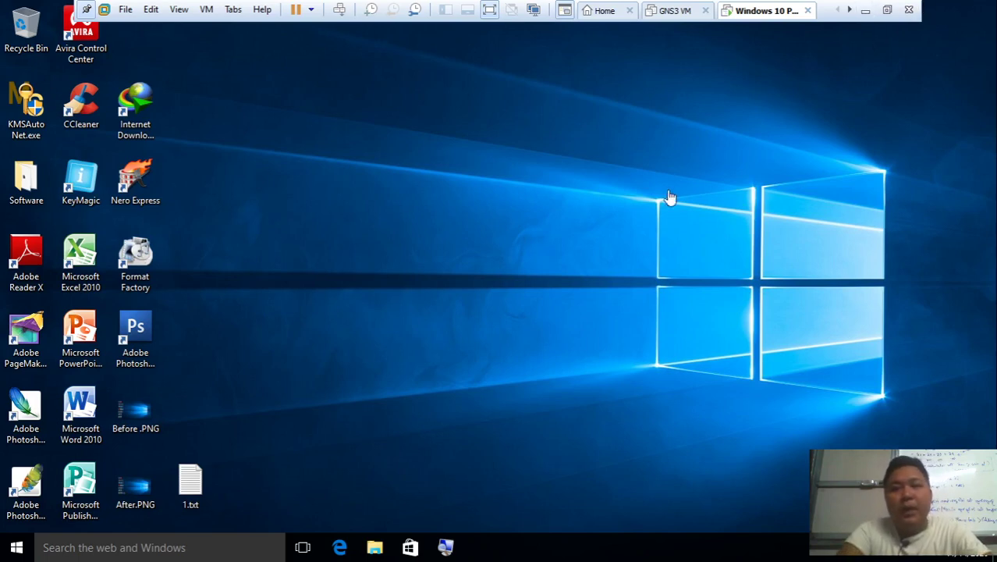
Open Local Users and Groups and review the two test accounts in the Users list
key("super+r")
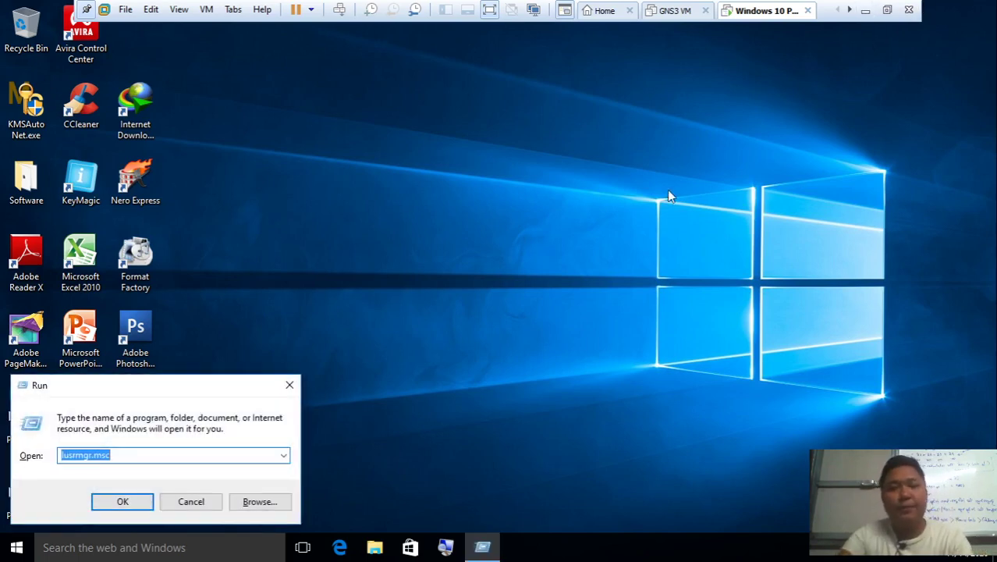
key("Escape")
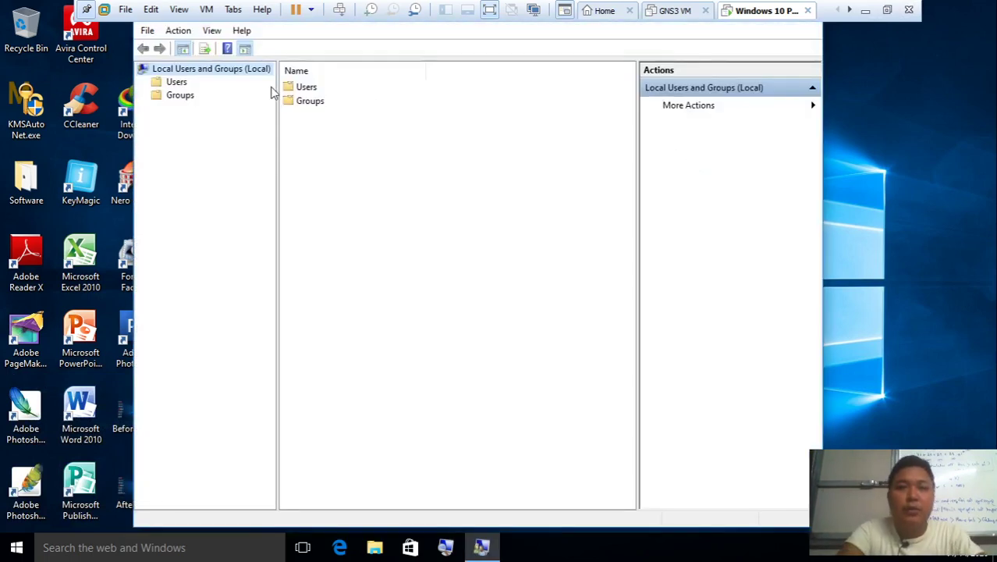
left_click(289, 91)
double_click(289, 90)
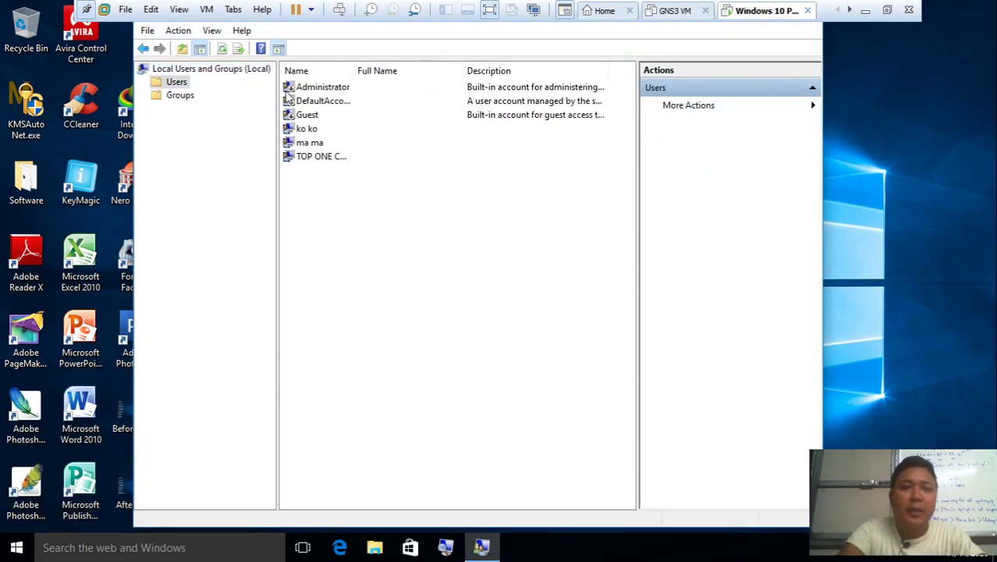
left_click(300, 128)
left_click(298, 145)
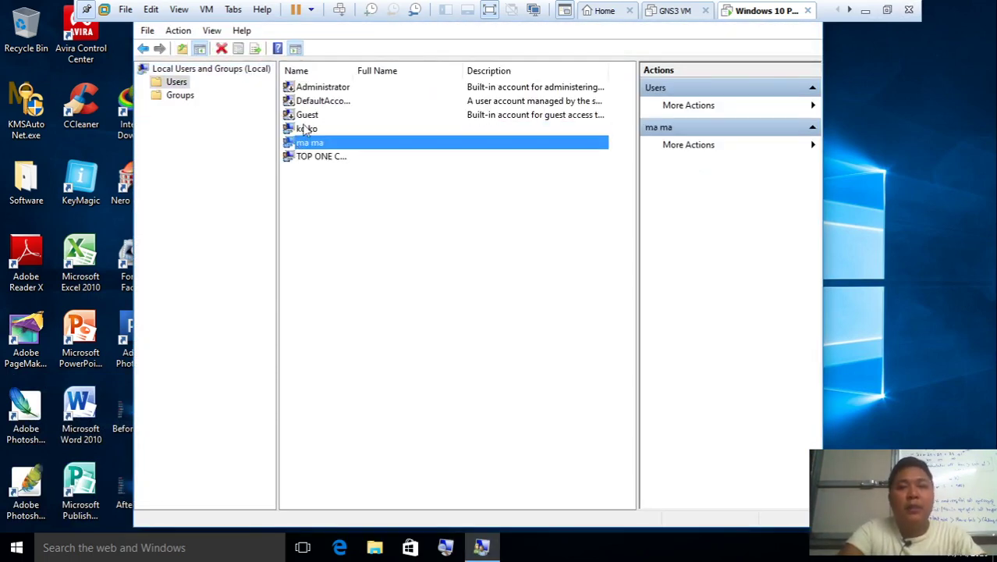
left_click(306, 129)
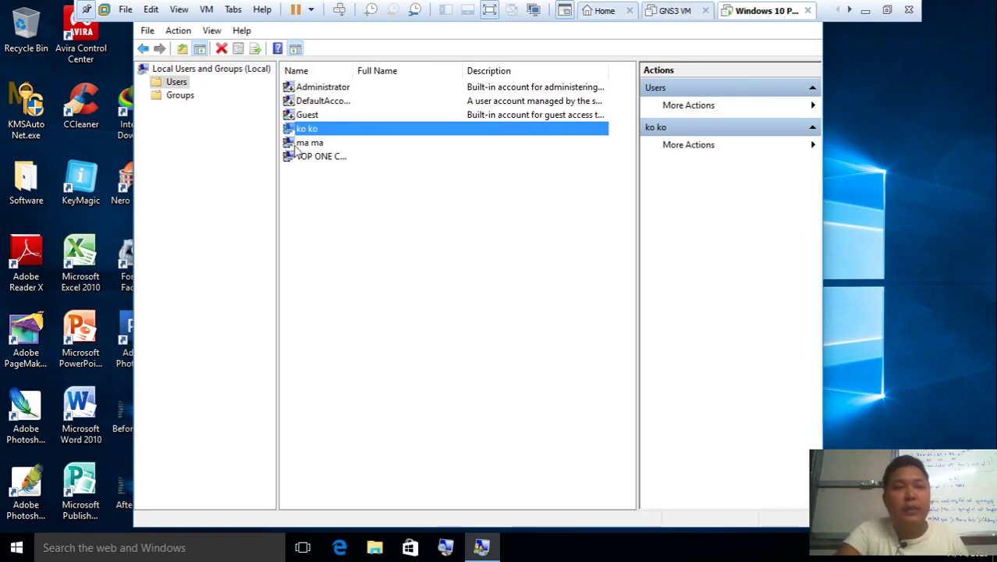
left_click(298, 144)
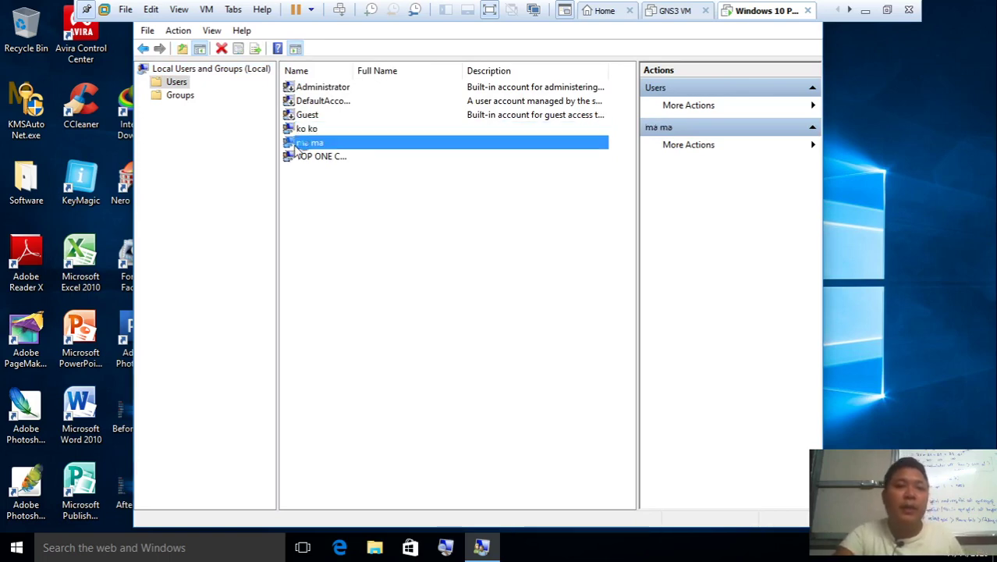
key("ctrl+shift+space")
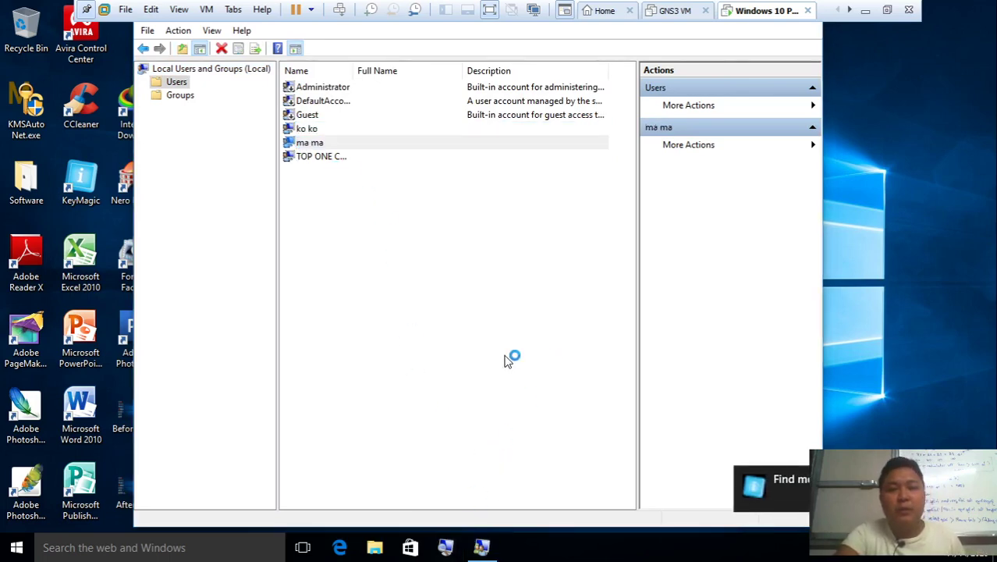
Search for cmd and run Command Prompt as administrator
key("super")
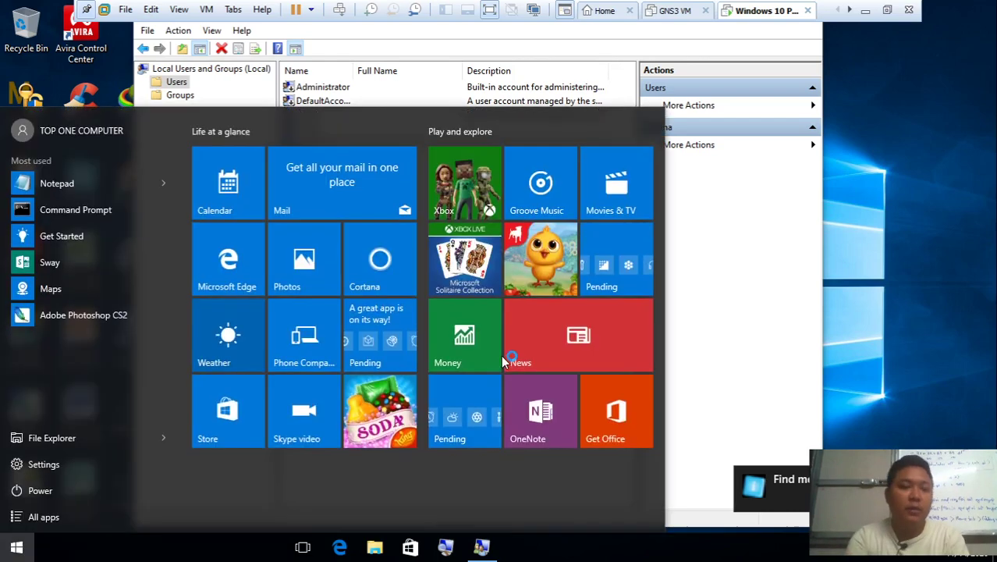
type("cmd")
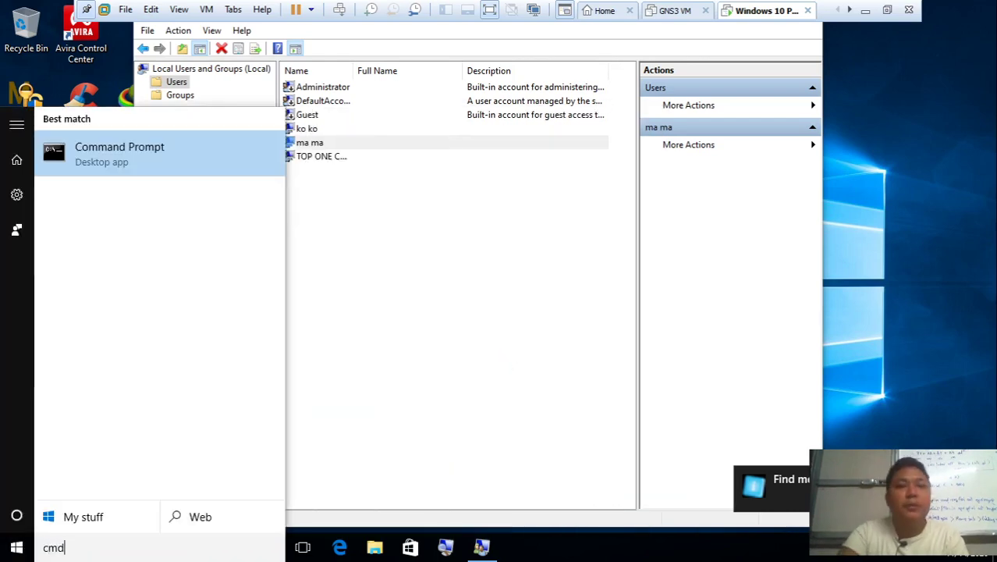
right_click(211, 172)
left_click(234, 183)
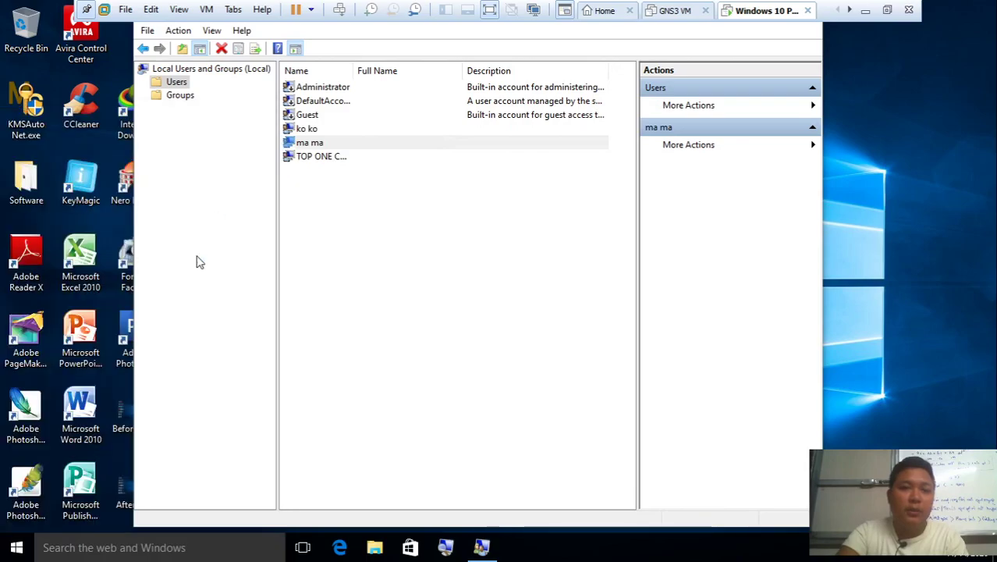
left_click(866, 10)
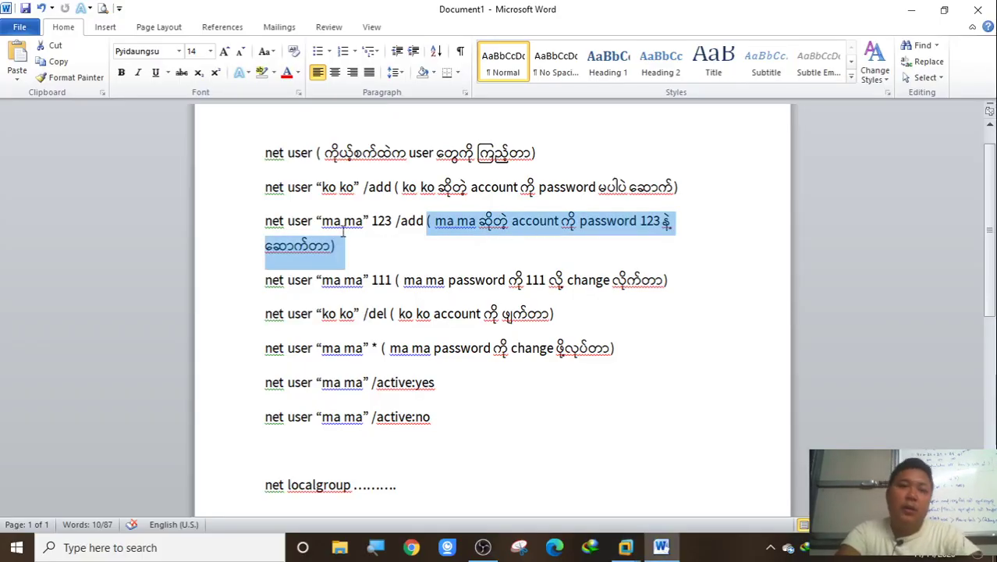
Select the net user password-change line in the Word notes, then return to the Windows 10 PC 1 VM
left_click_drag(265, 279, 672, 287)
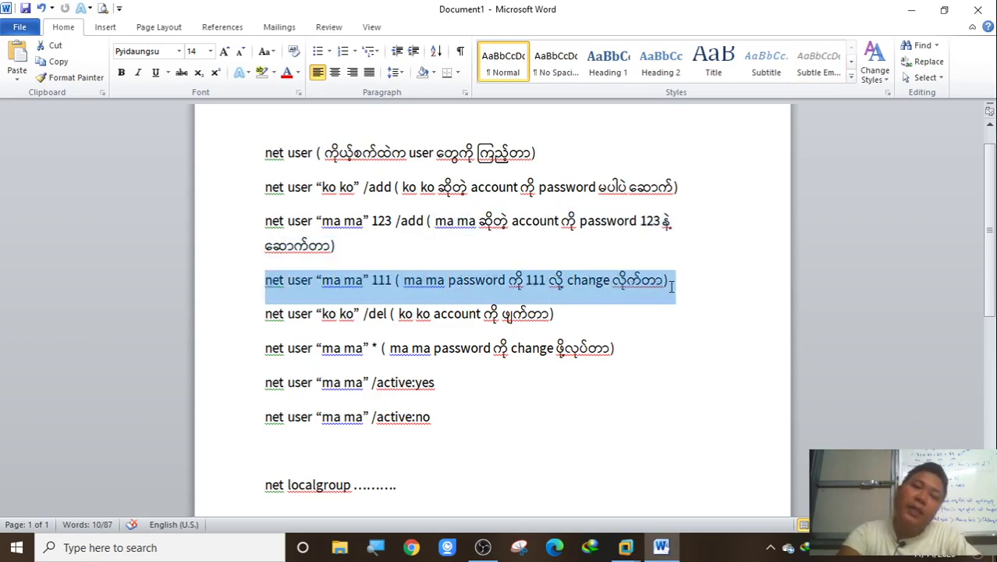
mouse_move(626, 547)
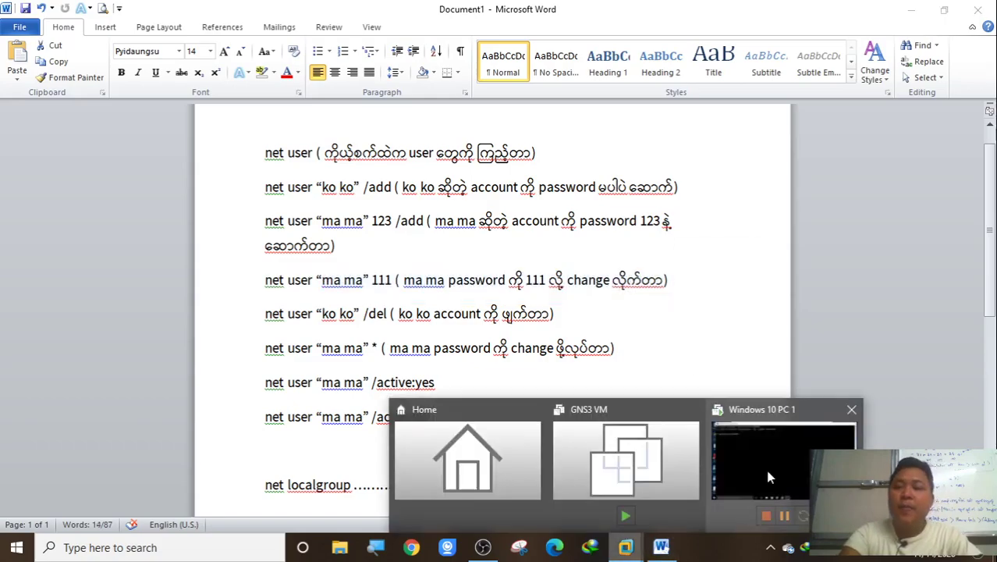
left_click(768, 476)
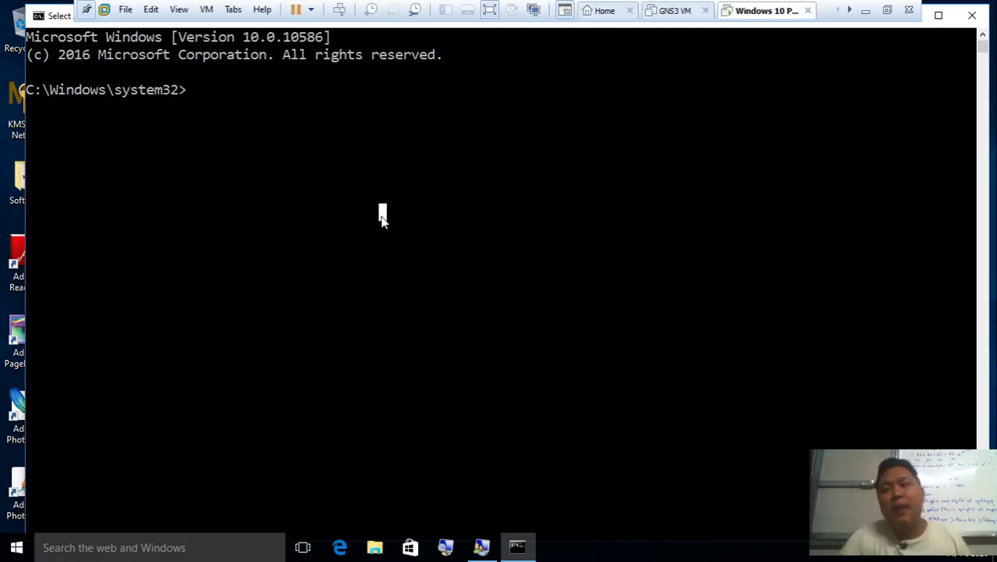
Run net user, set new passwords for the "ma ma" and "ko ko" accounts, then run logoff
type("n")
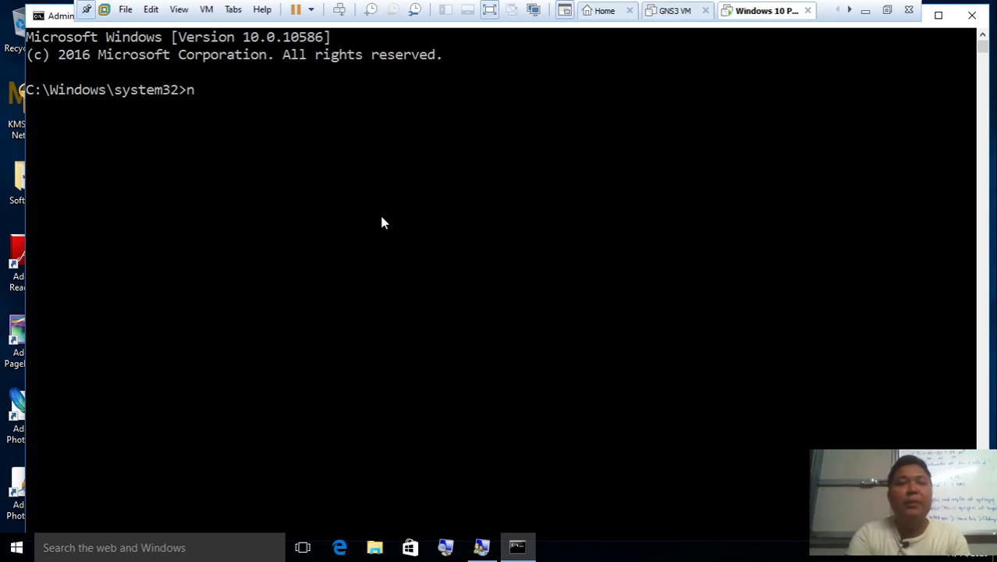
type("et user")
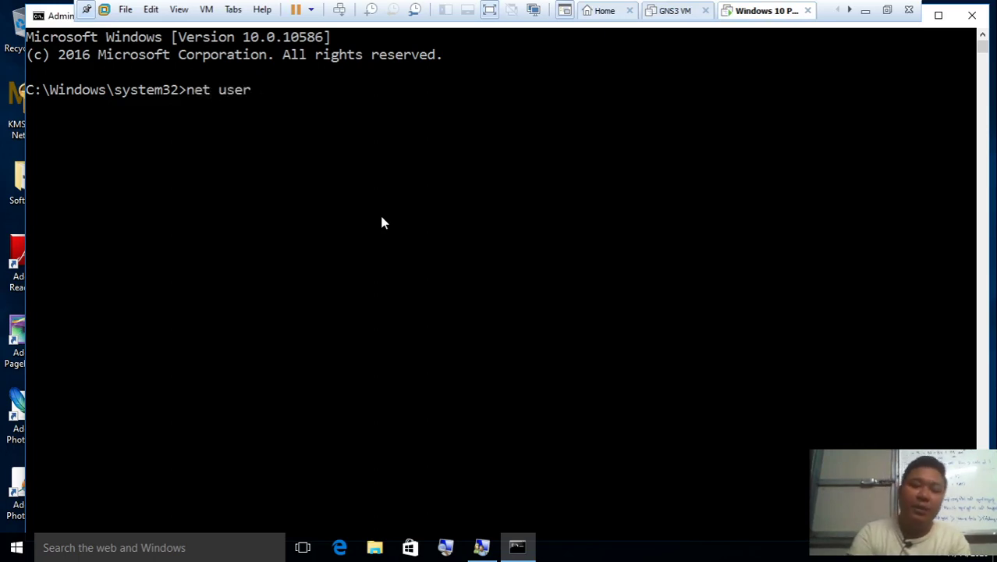
key("Return")
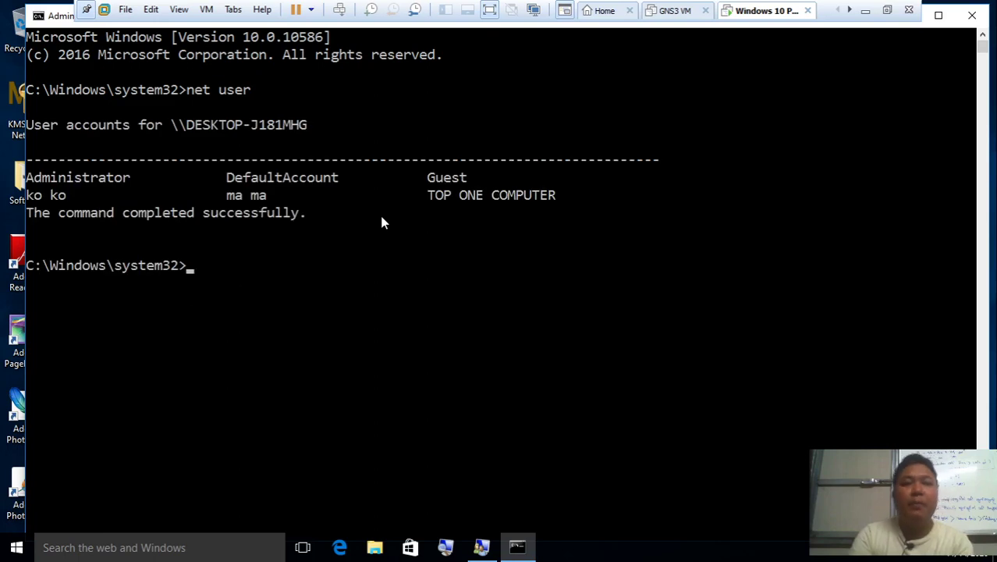
type("n")
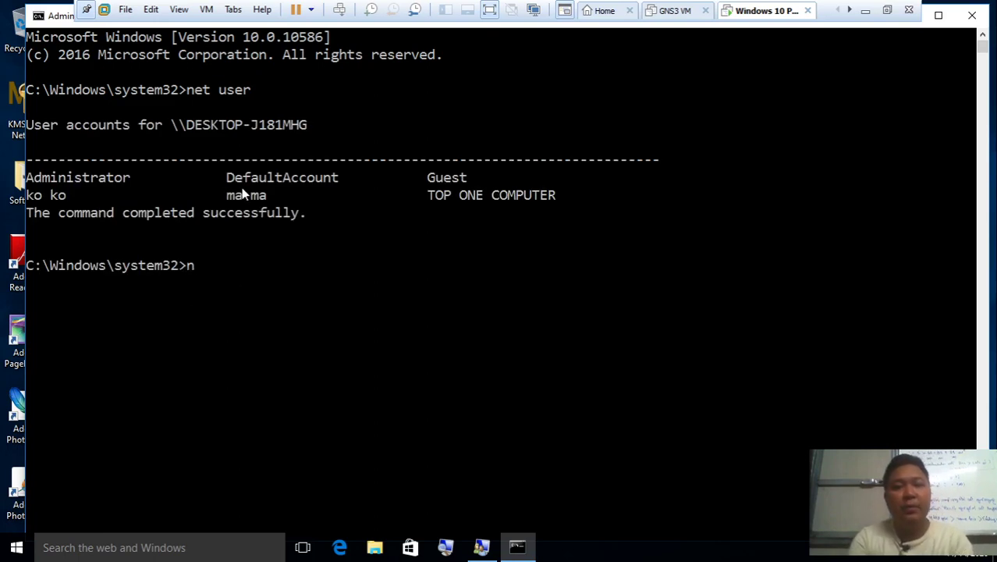
type("e")
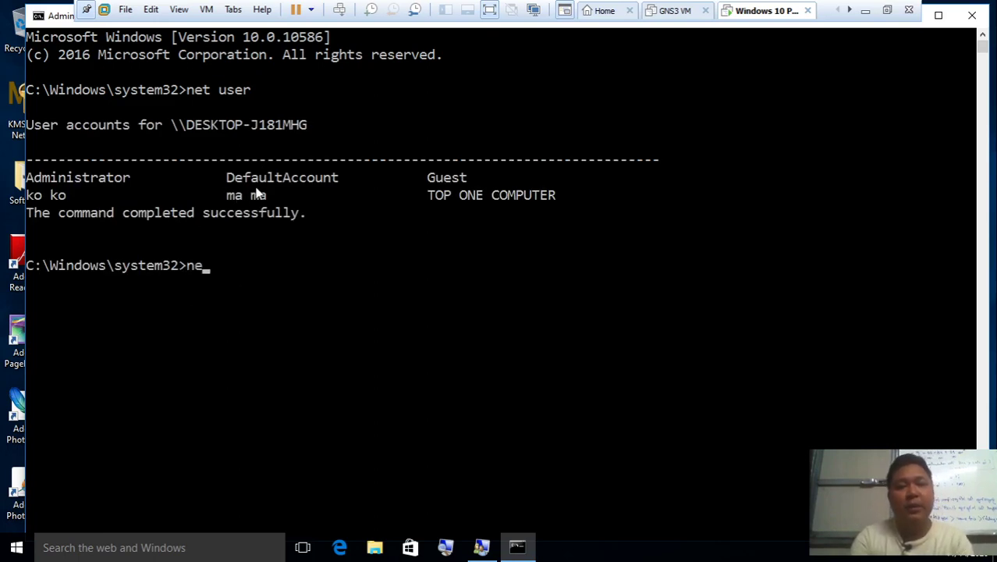
type("t user \"ma ma\"")
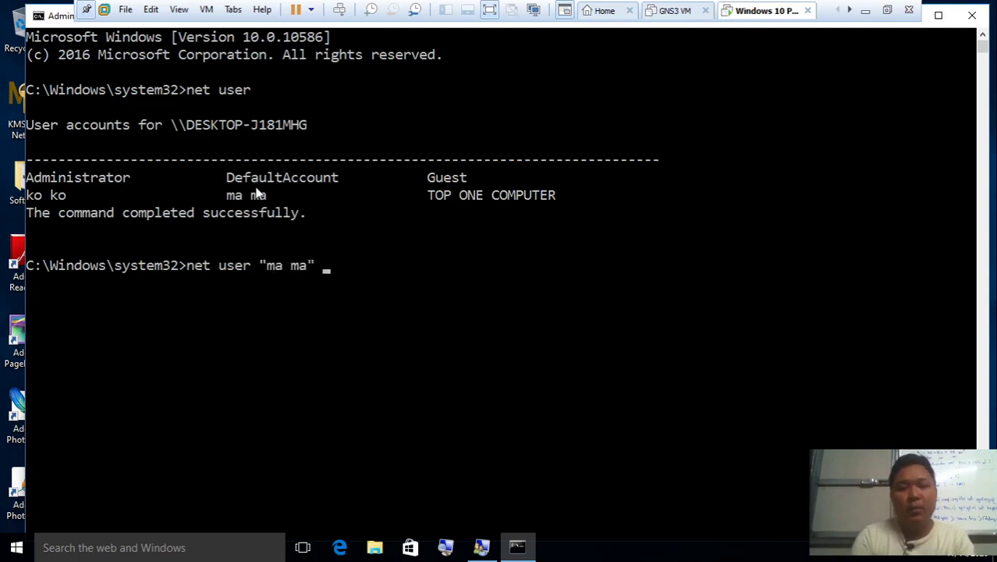
type(" 111")
key("Return")
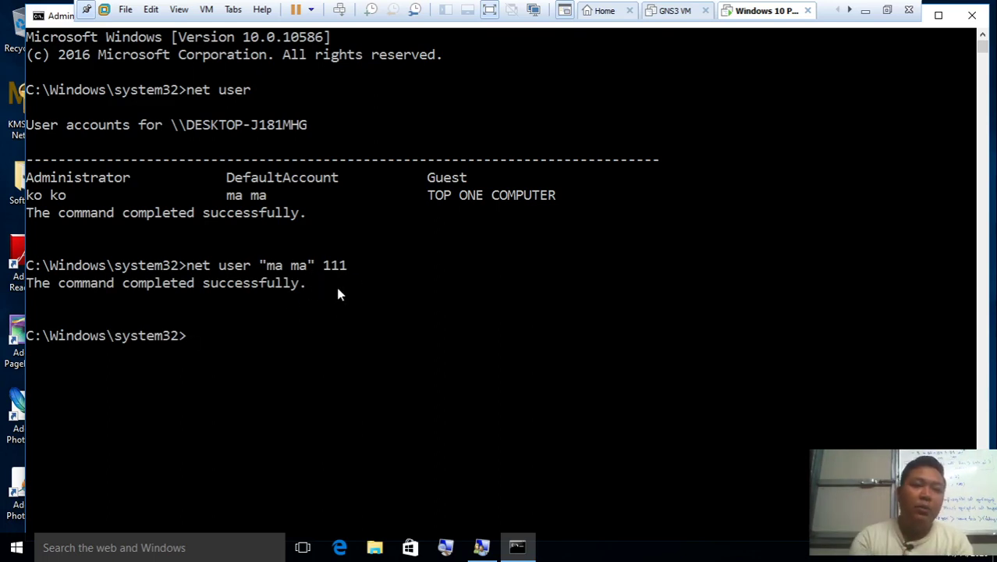
type("net user ")
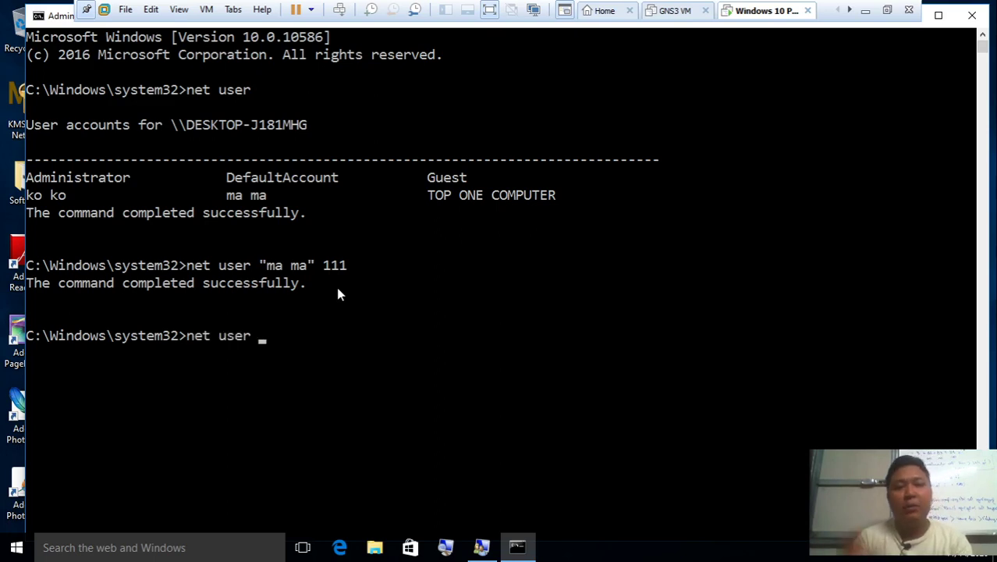
type("\"ko ko")
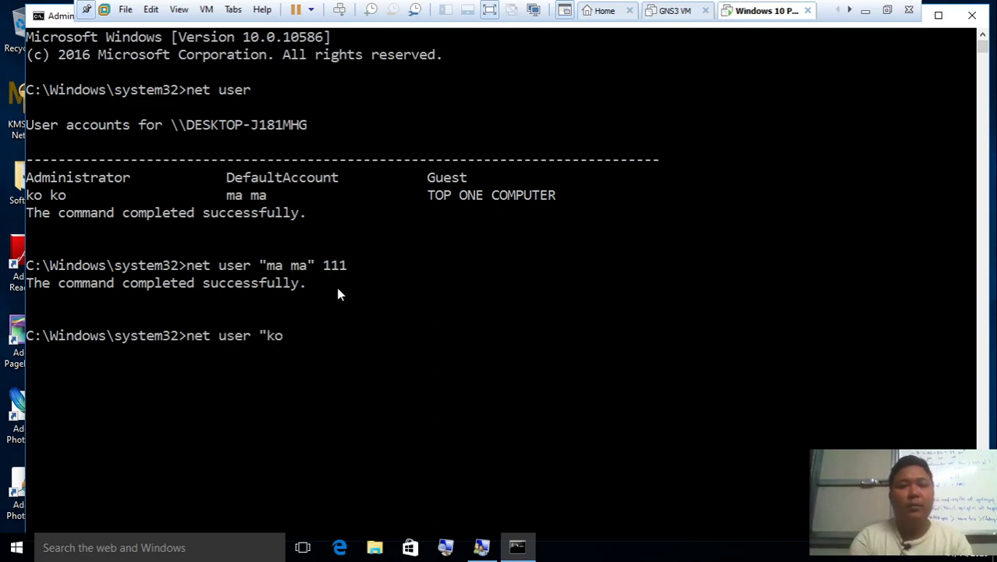
type("\" 111")
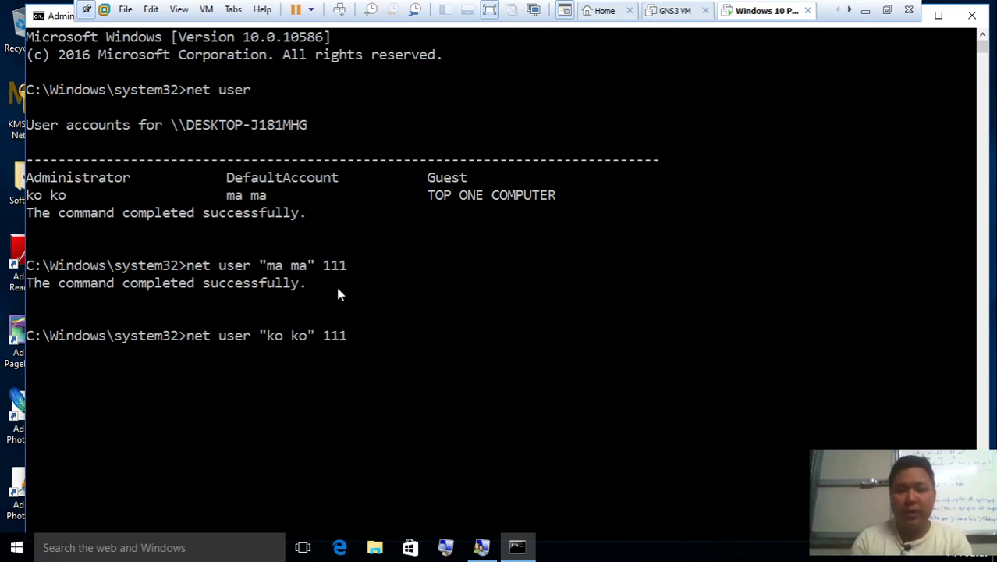
key("Return")
type("logoff")
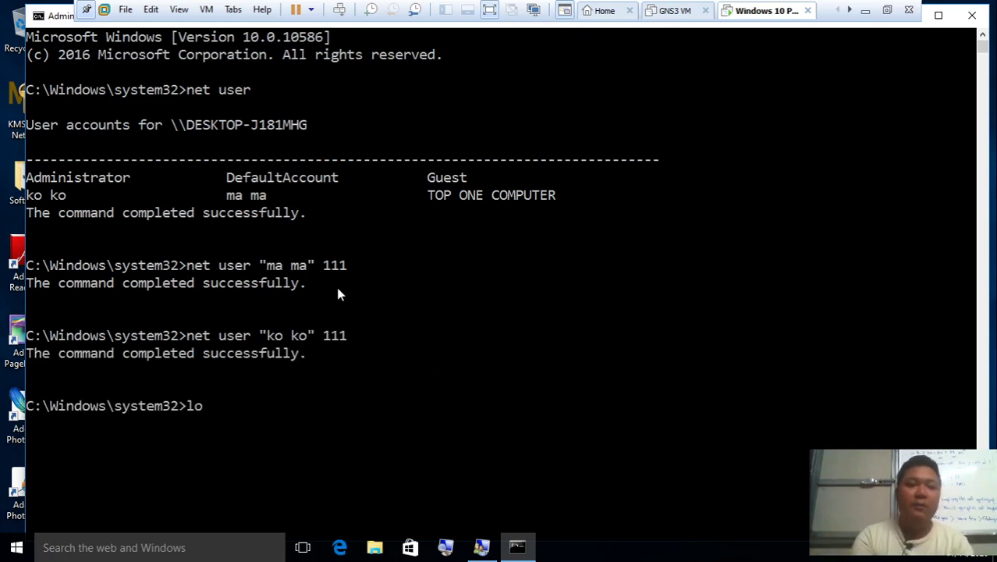
key("Return")
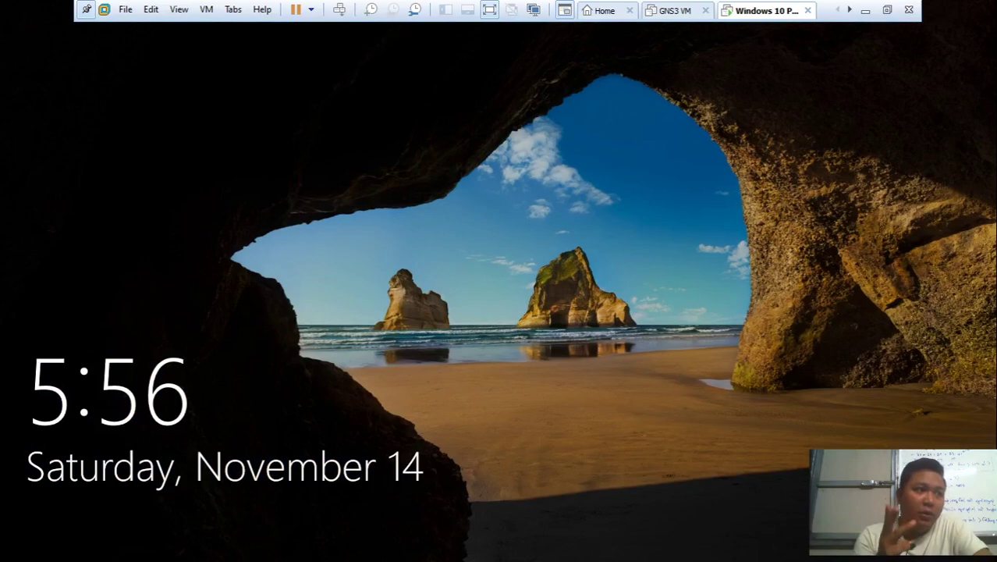
Sign in to the ko ko account with its new password
left_click(393, 172)
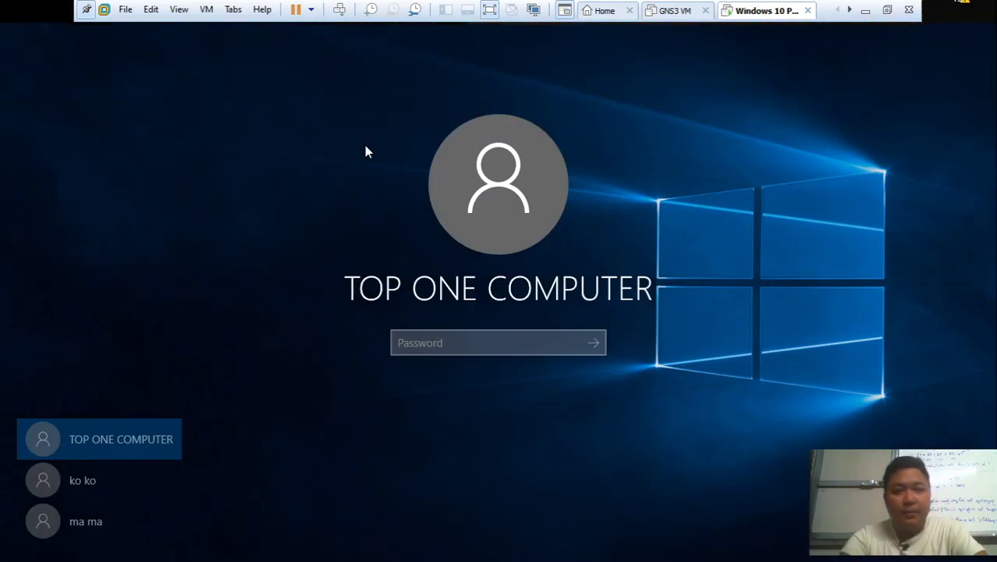
left_click(95, 492)
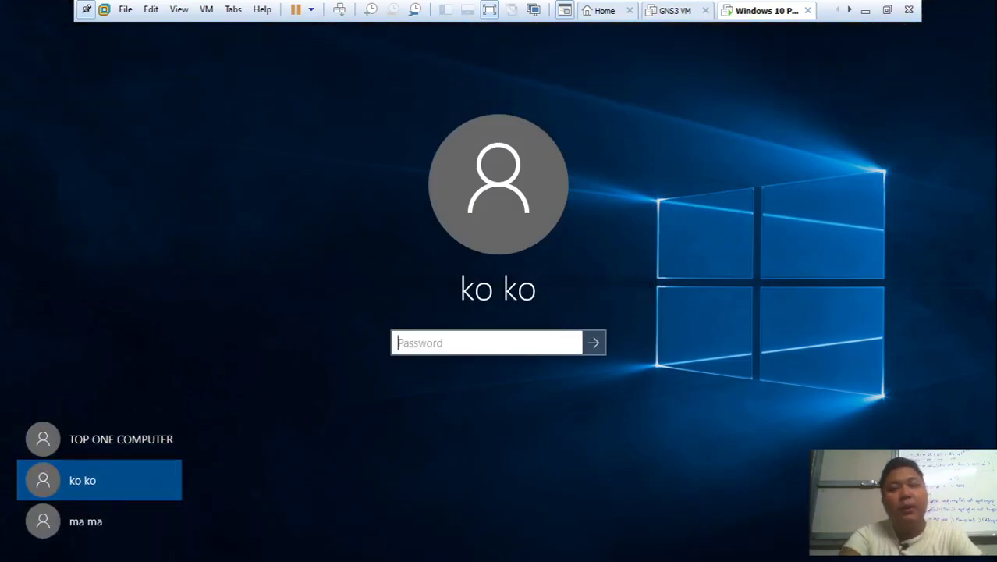
type("***")
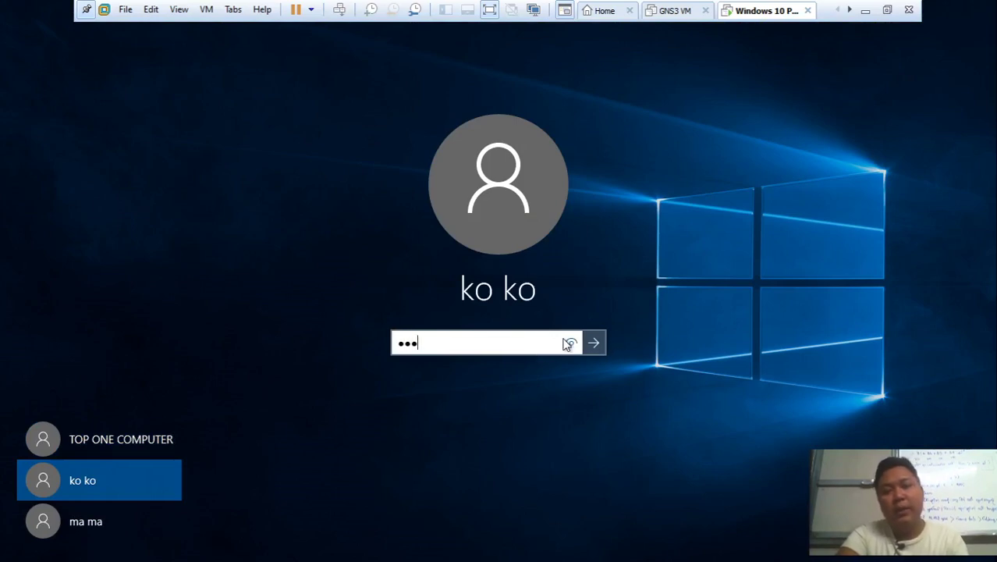
left_click(567, 344)
left_click(595, 344)
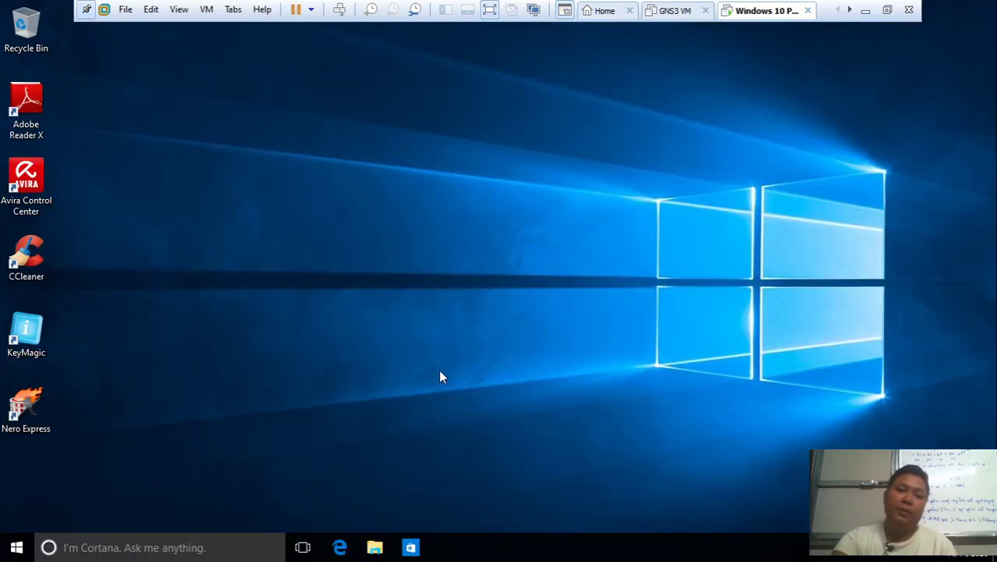
Refresh the desktop, then sign ko ko out with logoff and choose Sign out anyway
right_click(412, 248)
left_click(464, 295)
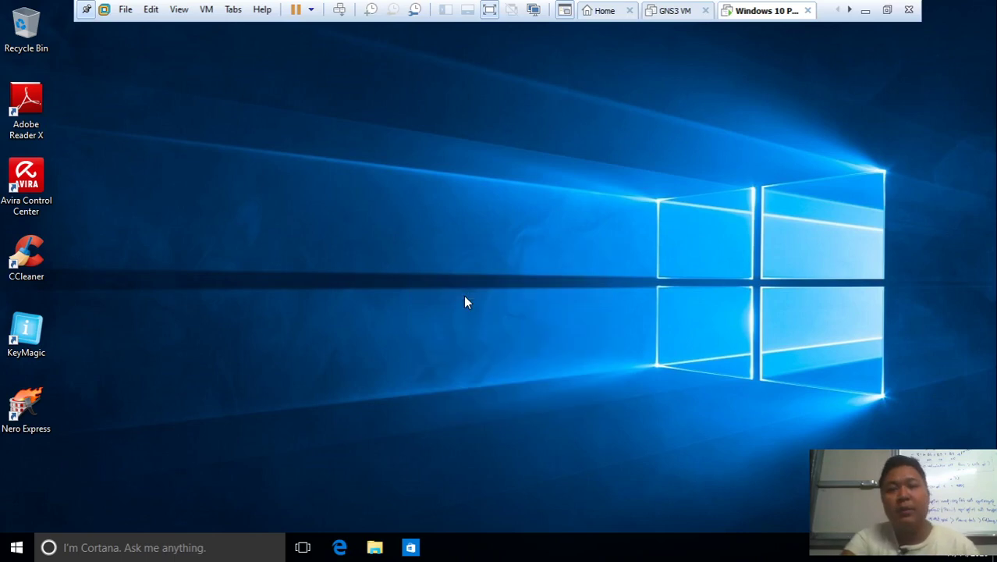
key("super+r")
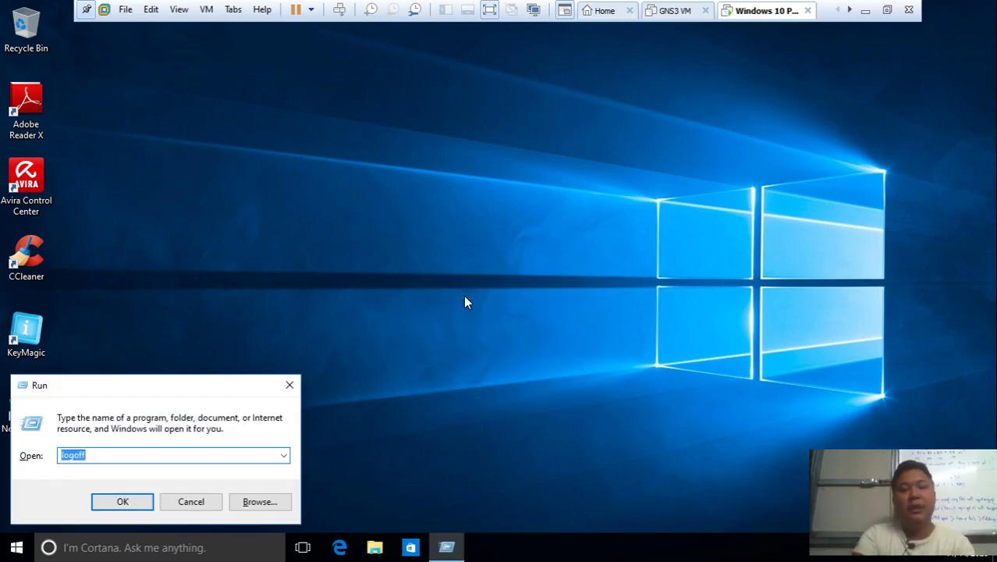
key("Return")
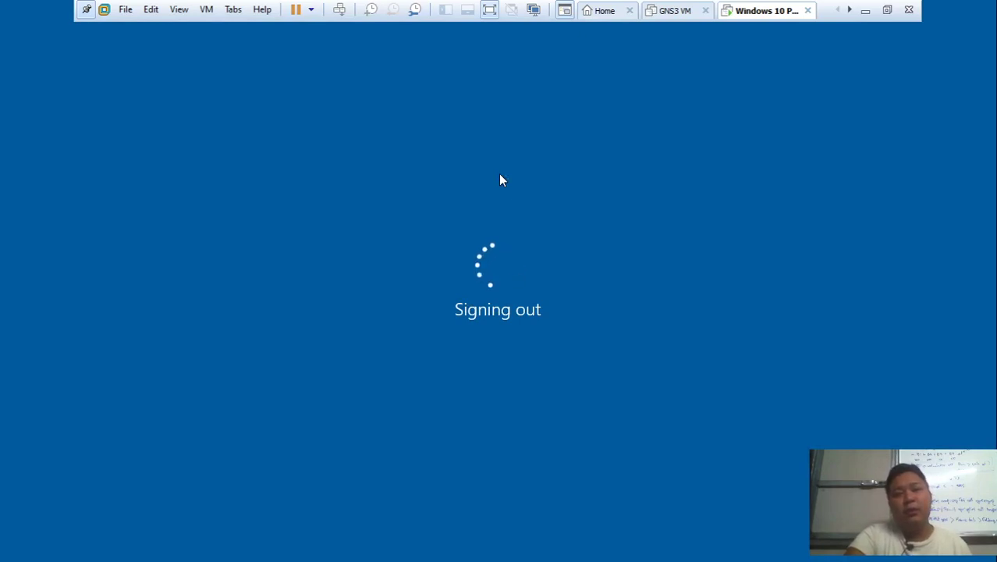
left_click(381, 432)
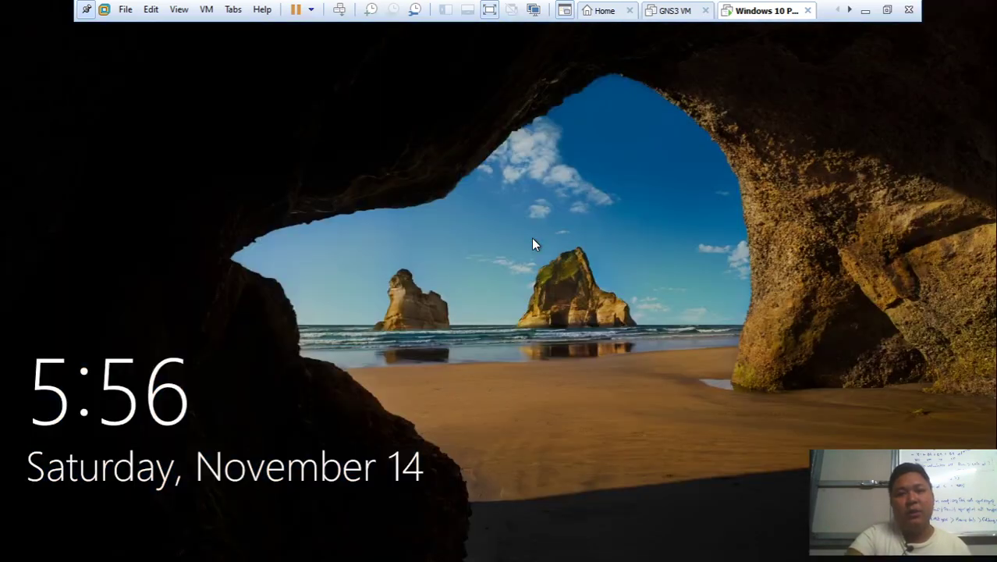
left_click(533, 237)
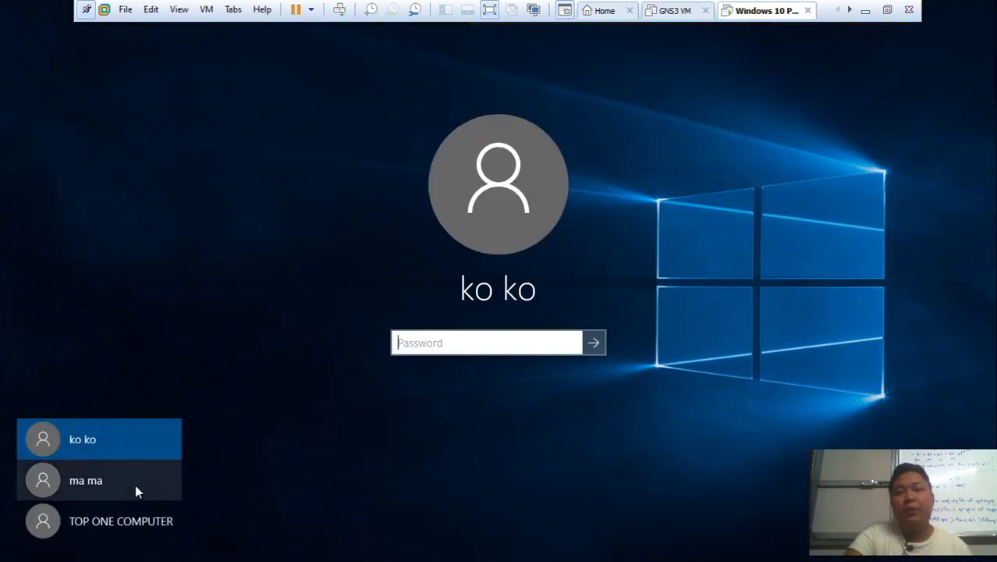
In the Word notes, select the quoted account name in the fourth net user line
left_click(866, 11)
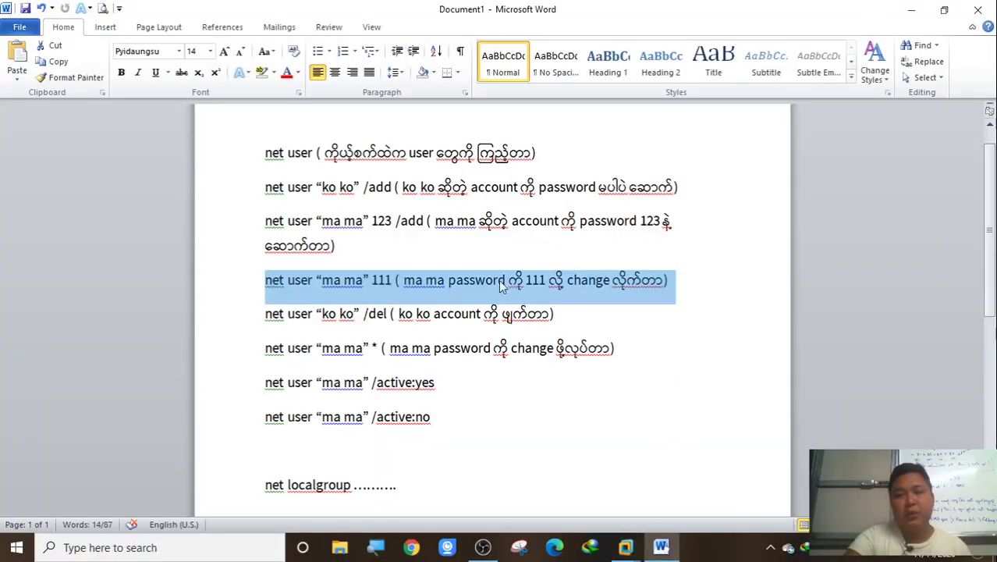
left_click(327, 286)
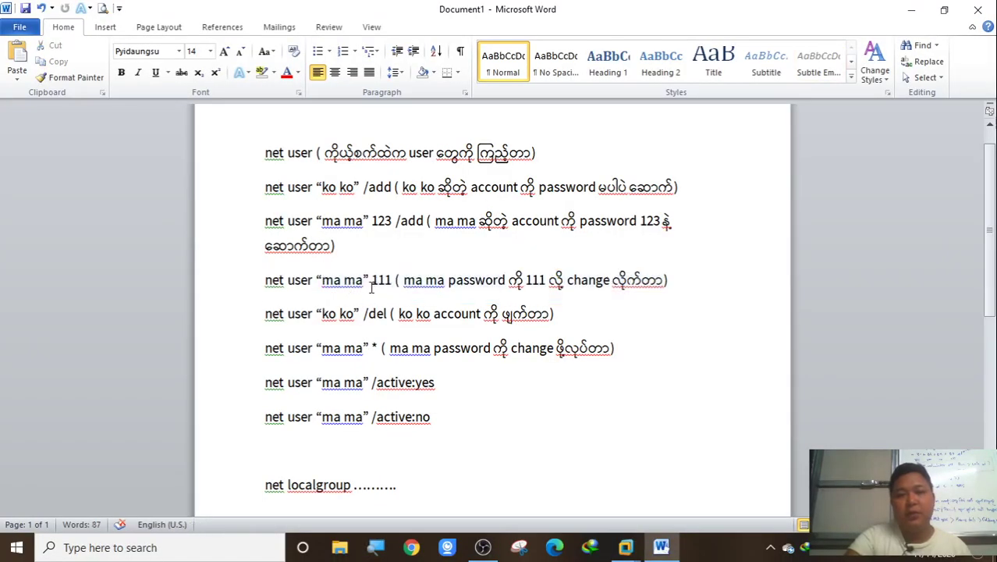
mouse_move(374, 285)
left_mouse_down()
mouse_move(322, 287)
mouse_move(392, 285)
left_mouse_up()
left_click(370, 286)
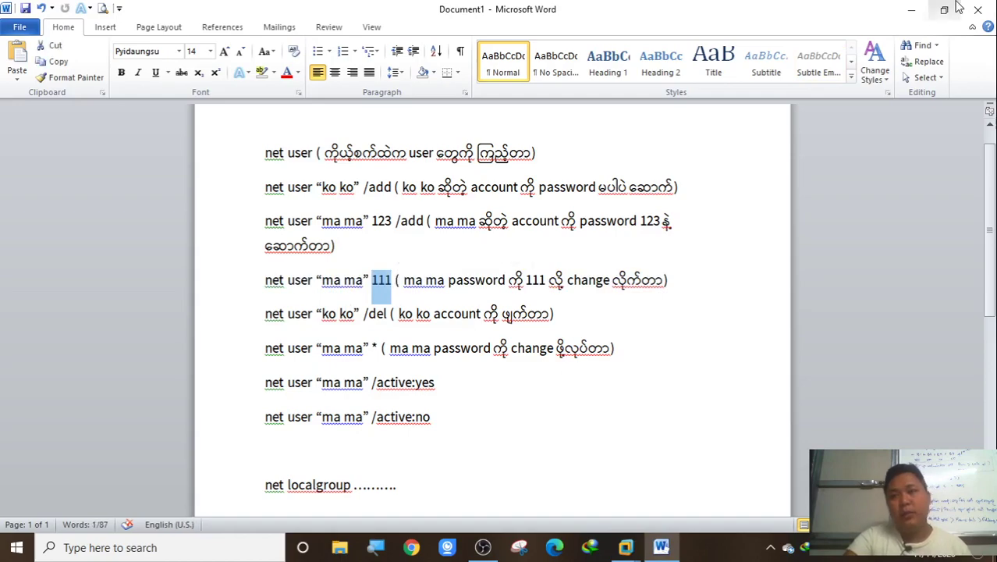
left_click(903, 7)
In the Windows 10 PC 1 VM, sign in as ma ma, using the new password after the old one fails
mouse_move(626, 547)
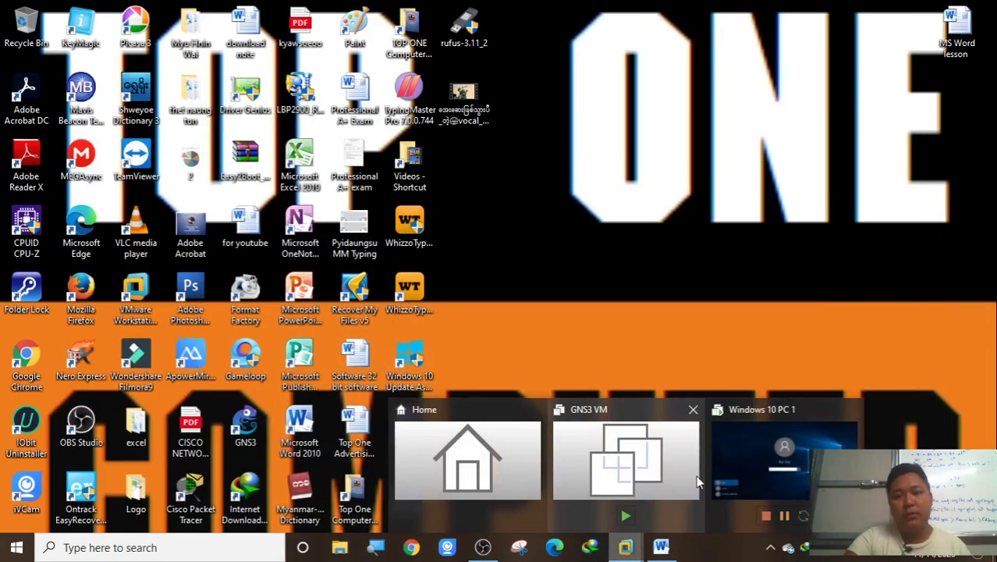
left_click(758, 472)
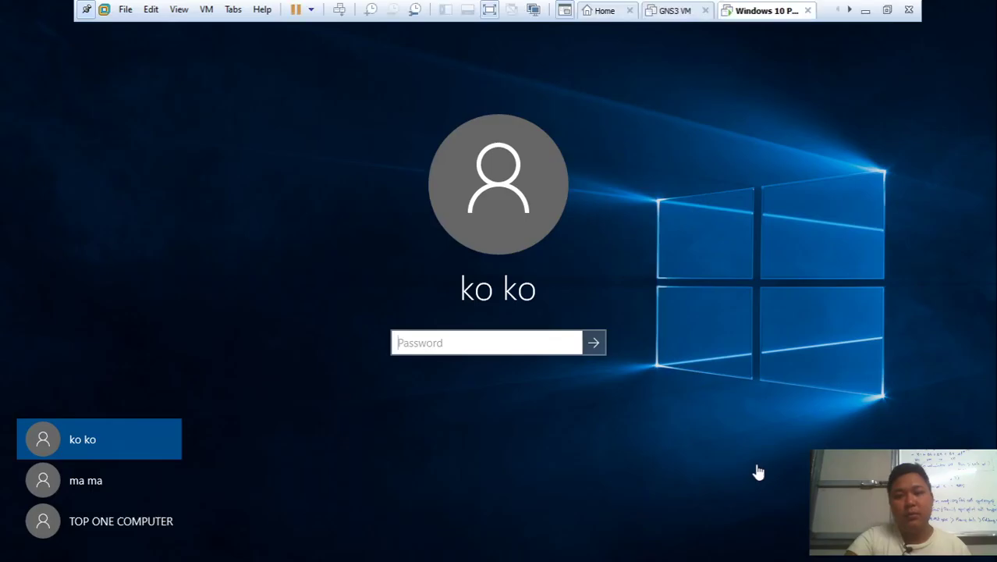
left_click(136, 482)
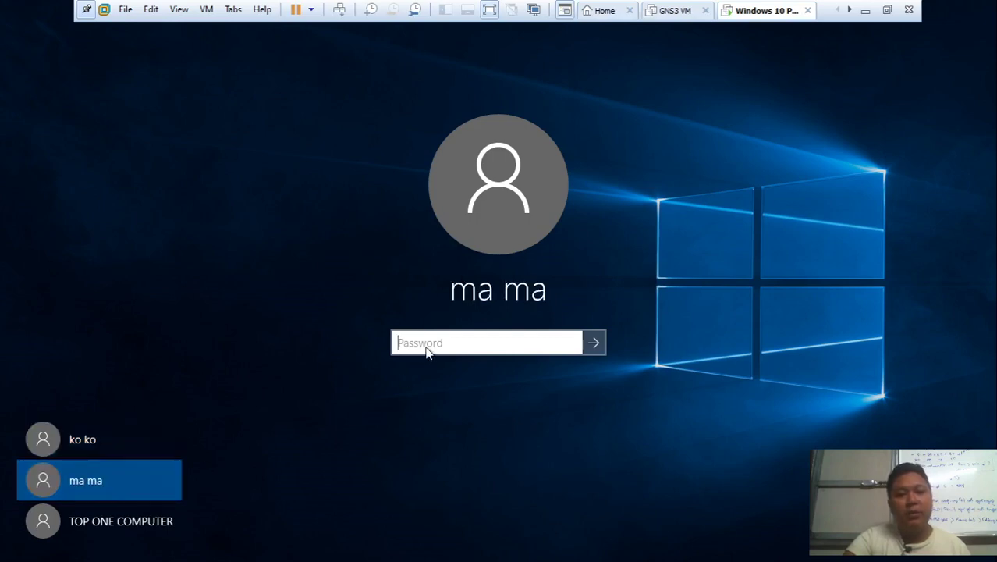
left_click(568, 344)
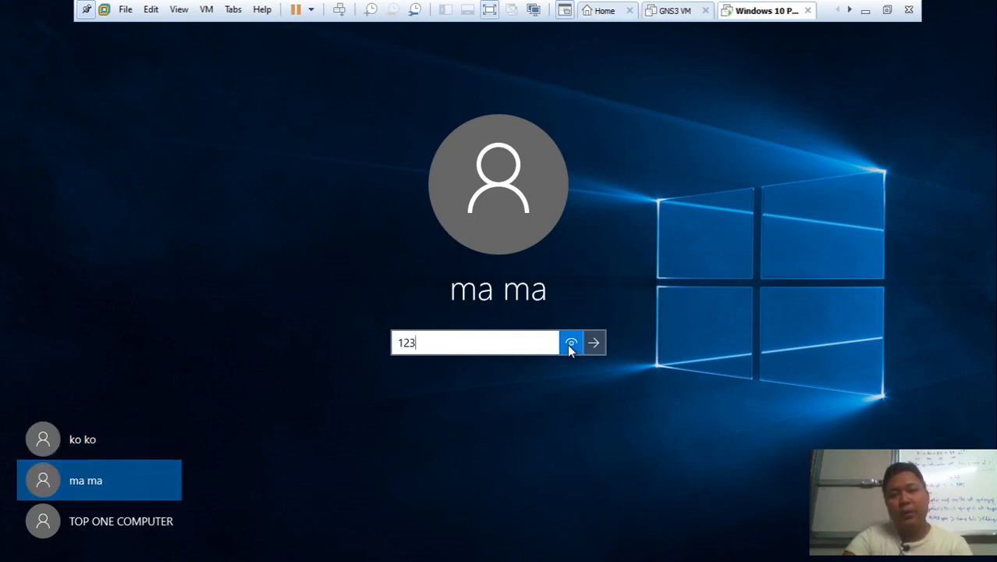
left_click(583, 346)
left_click(530, 372)
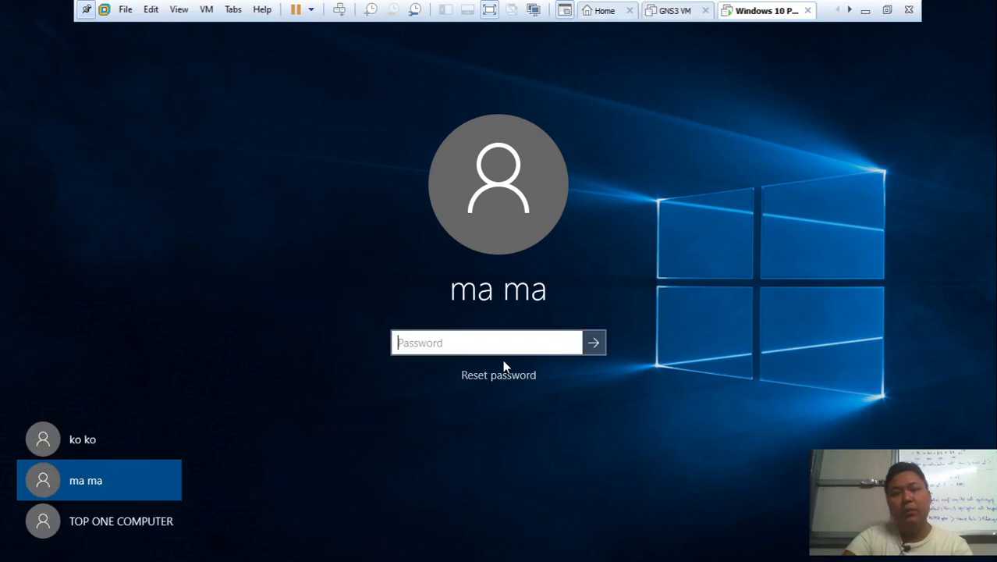
left_click(569, 344)
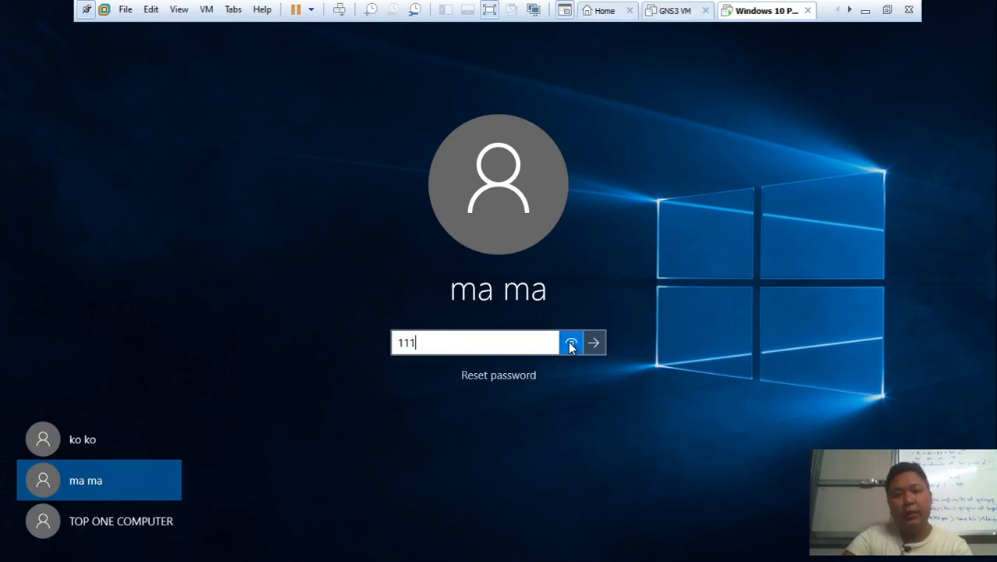
left_click(592, 346)
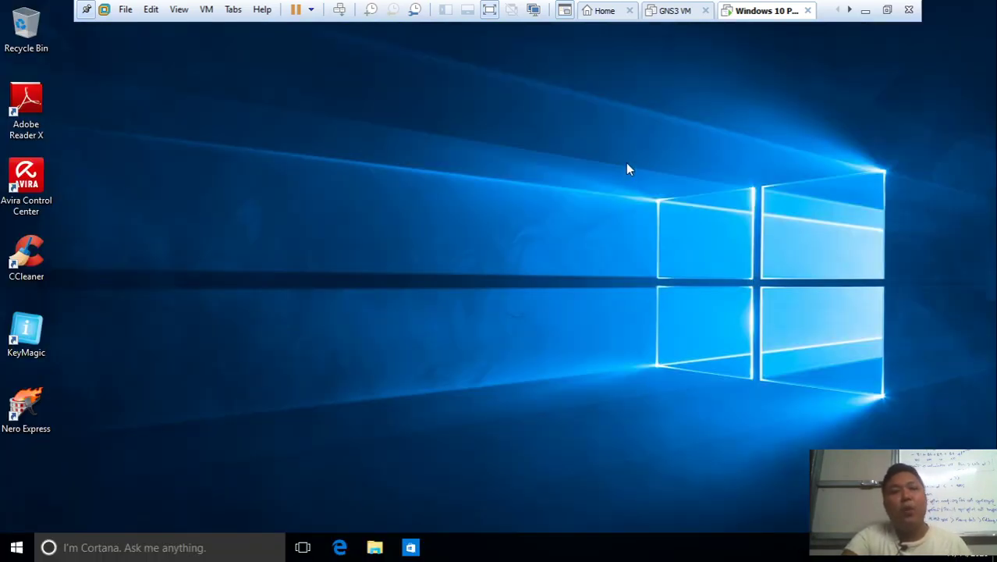
Sign ma ma out with logoff and dismiss the lock screen
key("super+r")
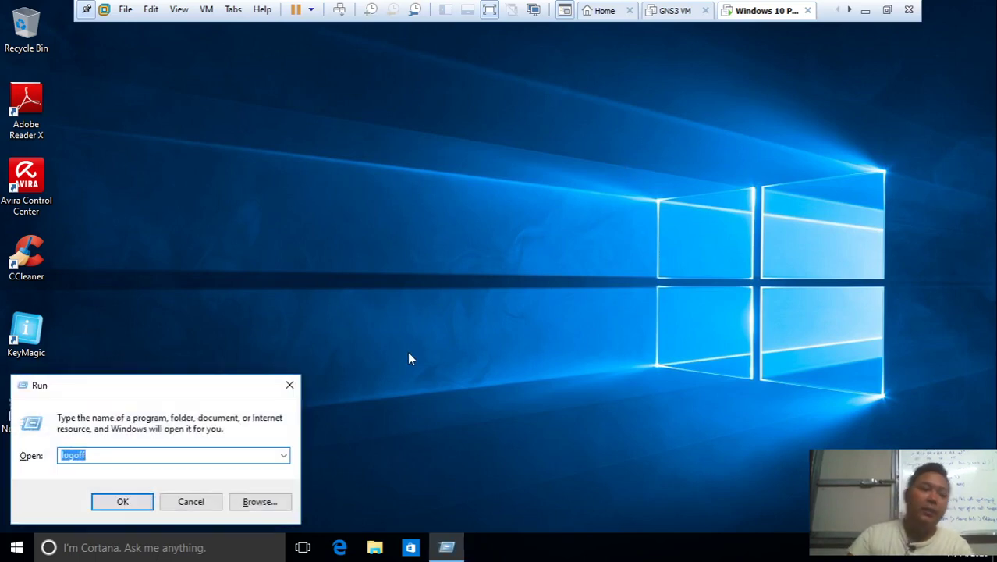
key("Return")
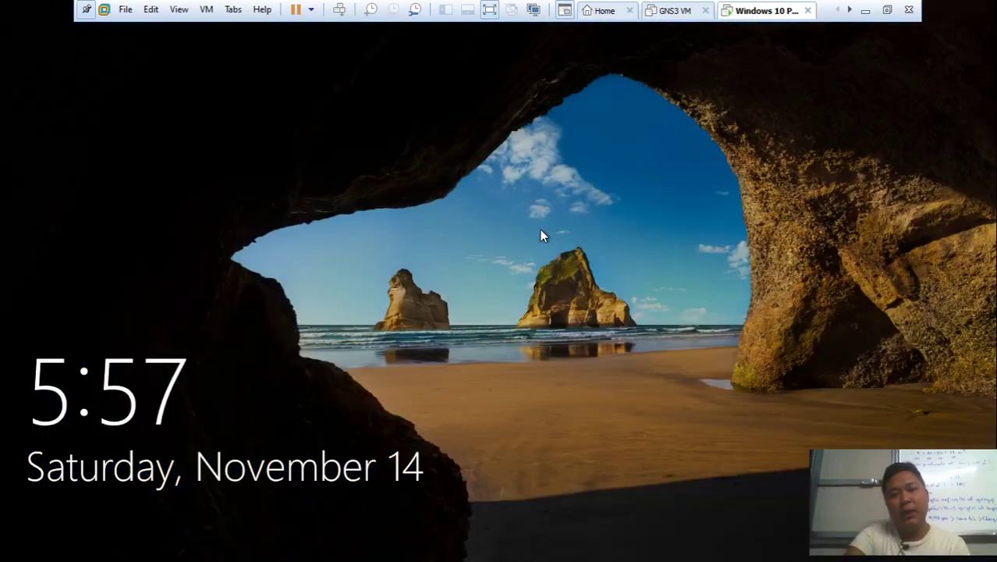
left_click(540, 231)
Sign in as TOP ONE COMPUTER with its password, then minimize VMware
left_click(169, 529)
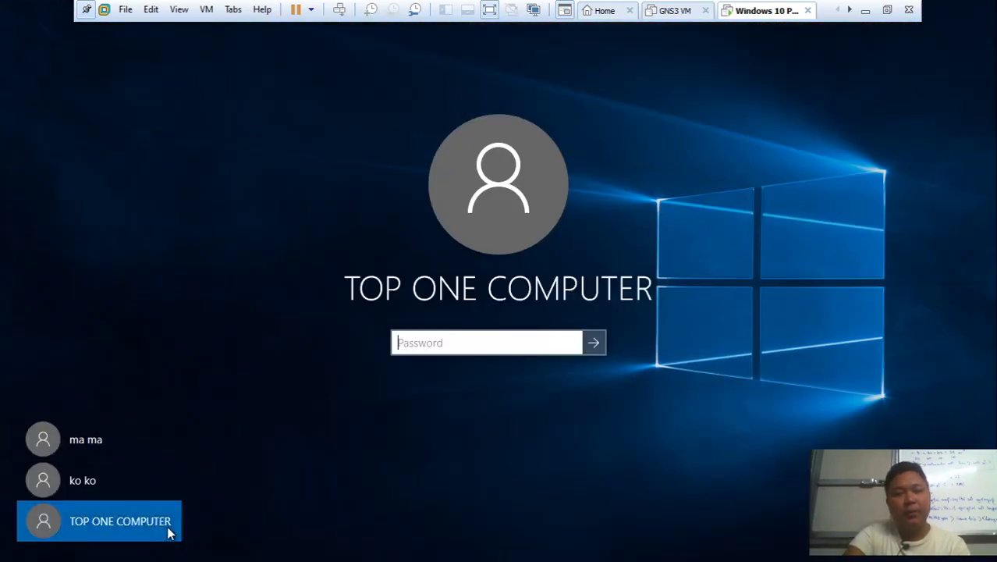
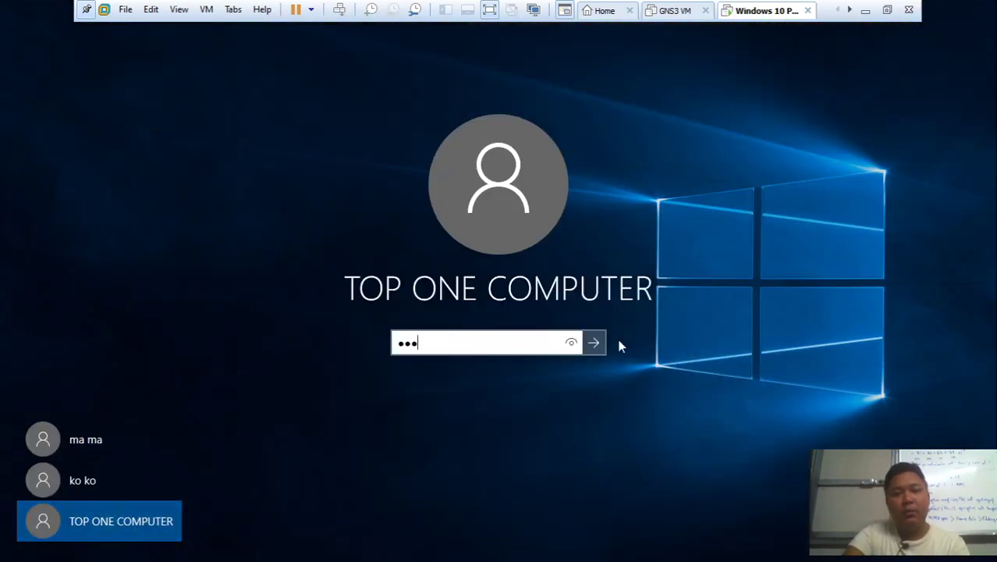
left_click(571, 343)
left_click(594, 343)
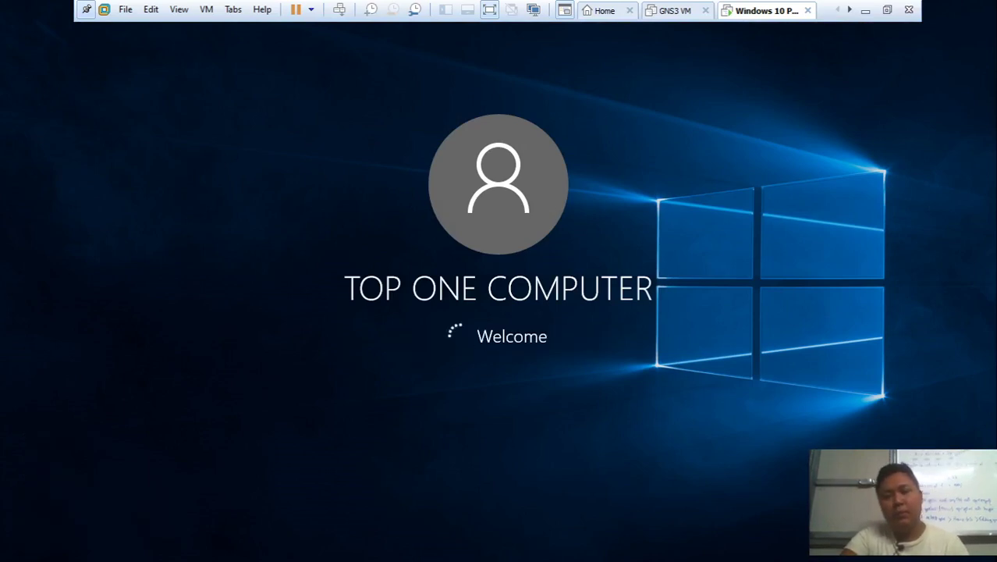
left_click(866, 11)
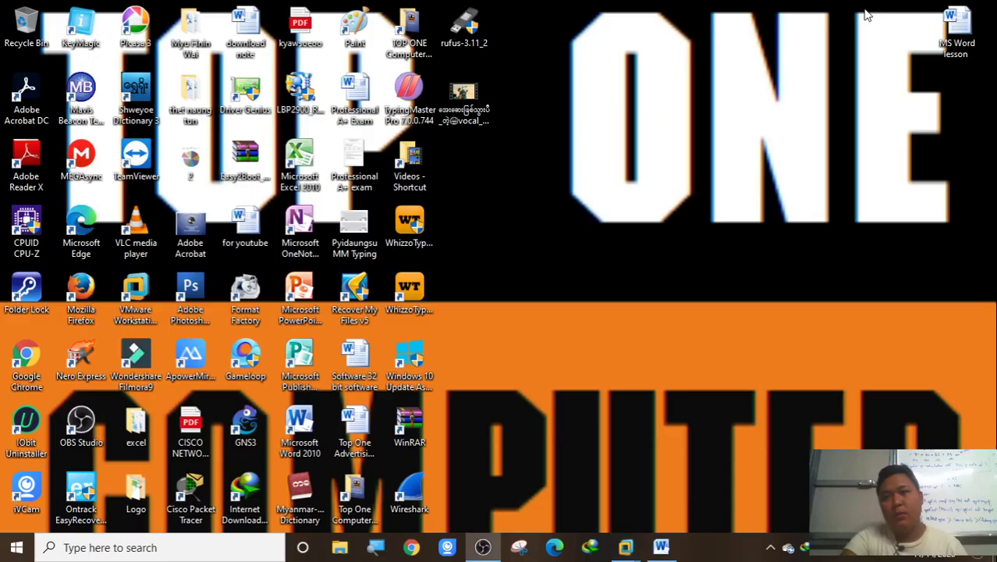
In the Word notes, select the net user /del and * lines, then return to the Windows 10 PC 1 VM
left_click(656, 549)
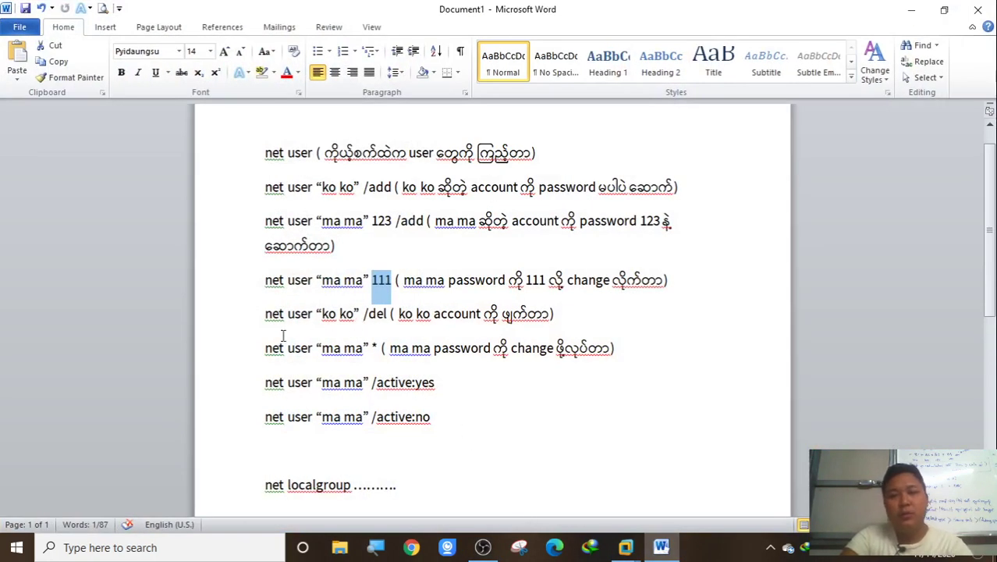
left_click_drag(265, 348, 608, 367)
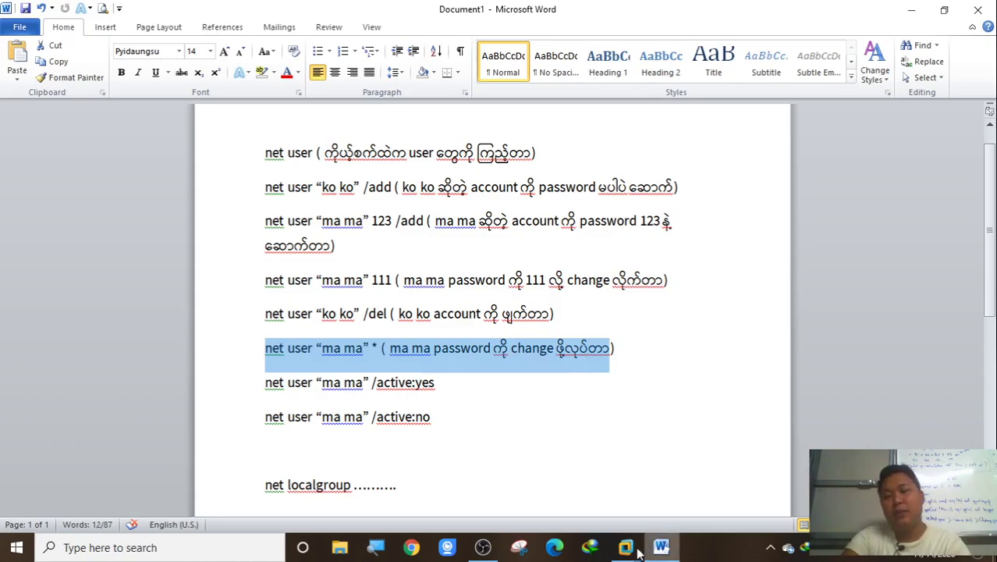
left_click(626, 547)
left_click(727, 488)
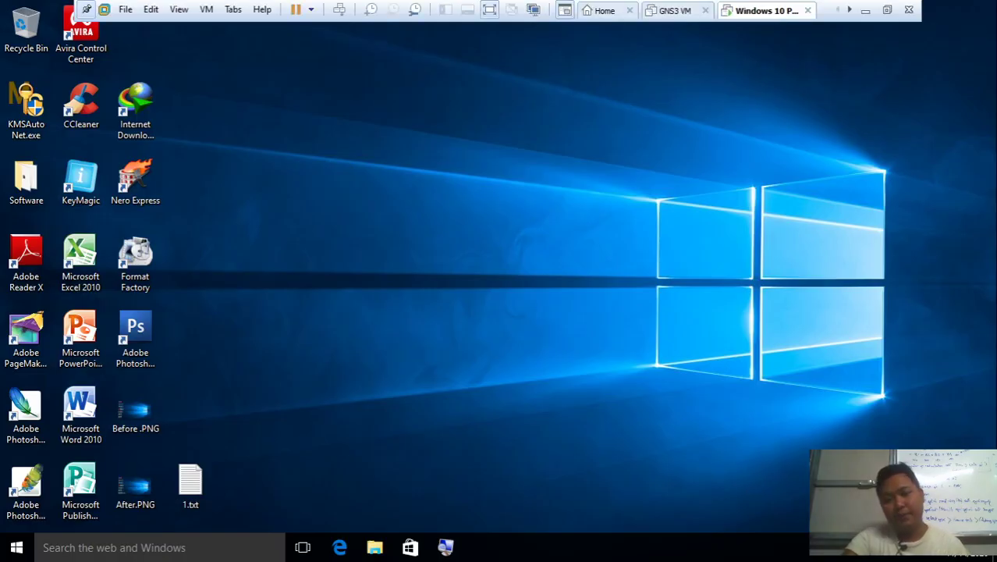
Search for cmd and run Command Prompt as administrator
key("super")
type("c")
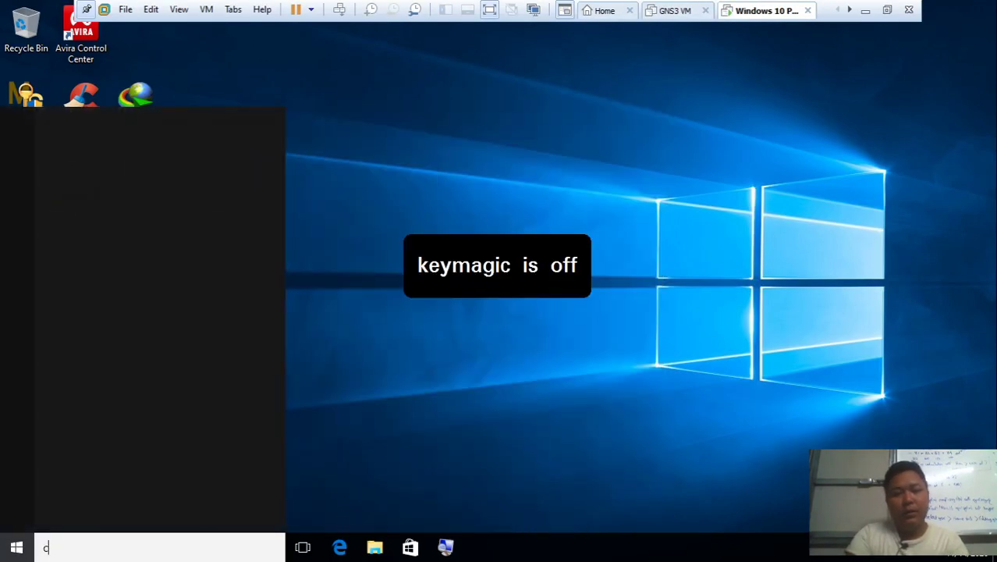
type("md")
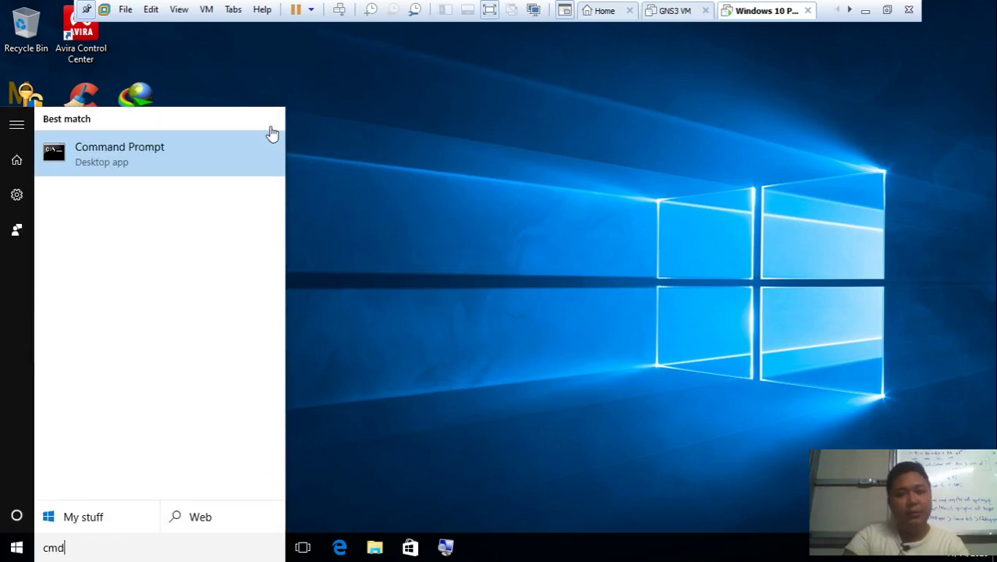
left_click(253, 154)
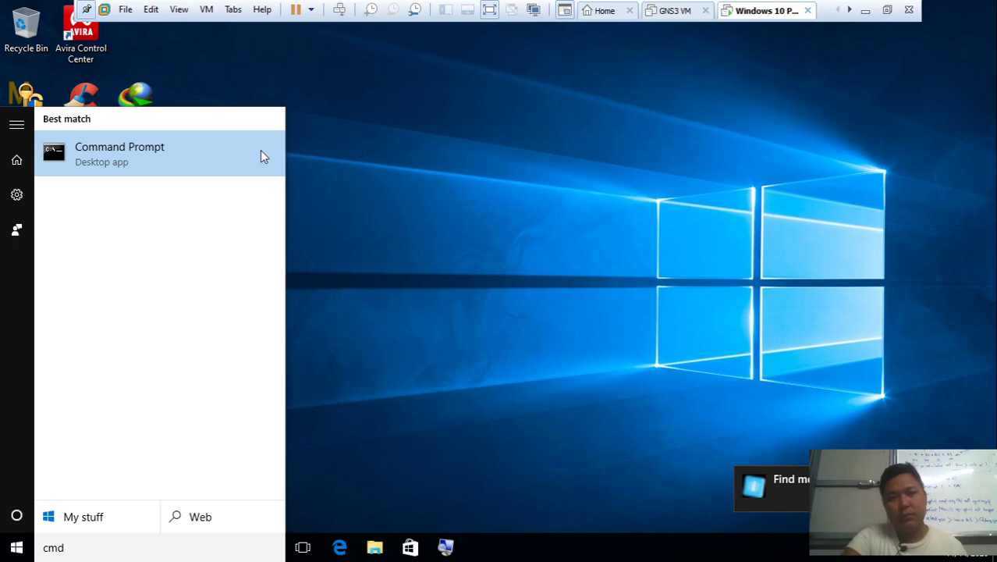
right_click(262, 156)
left_click(268, 166)
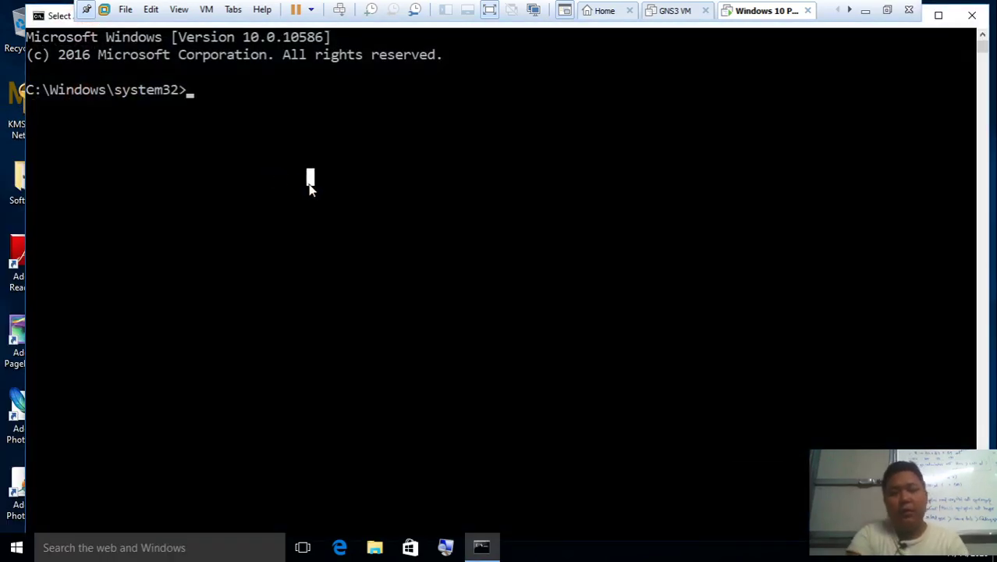
Launch lusrmgr.msc from the Run dialog's autocomplete suggestion
key("super+r")
type("luser")
key("BackSpace")
key("BackSpace")
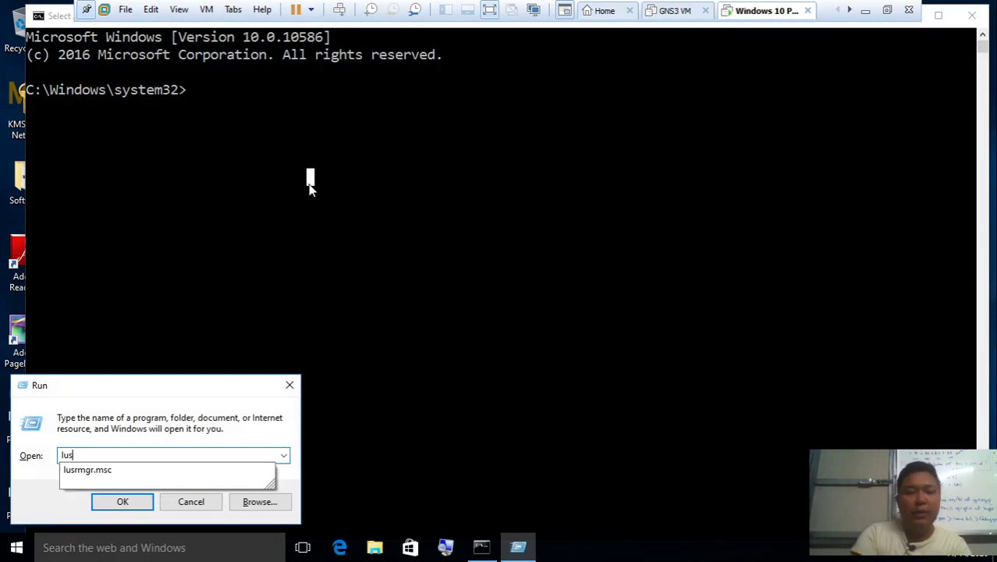
key("Down")
key("Return")
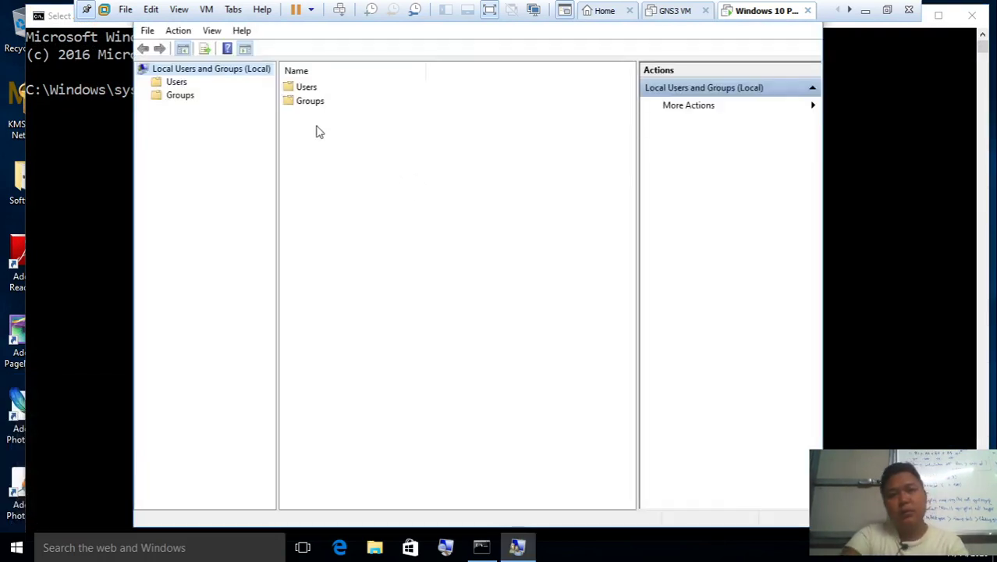
List the local users and review the Member Of groups for ma ma and ko ko
double_click(310, 89)
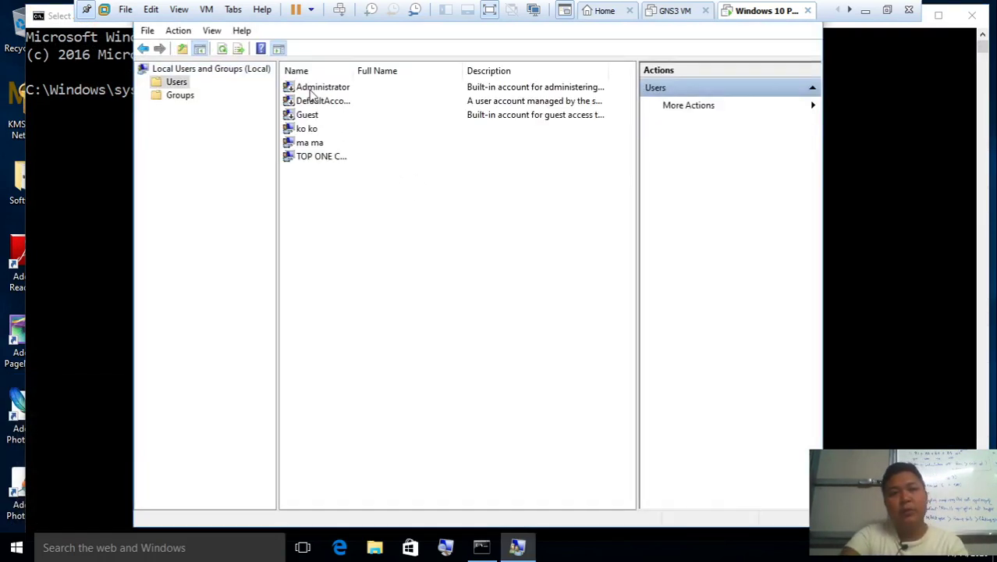
right_click(336, 146)
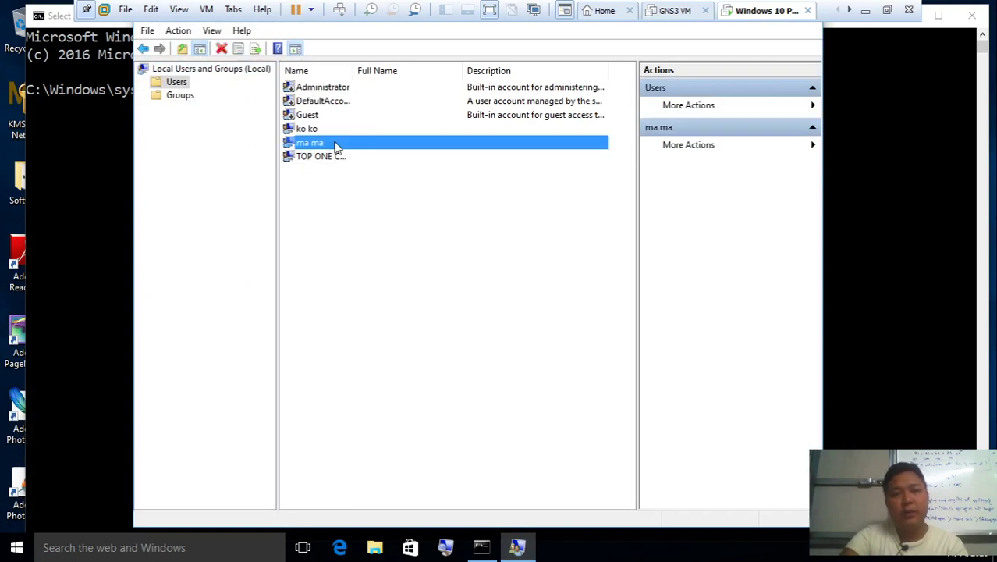
left_click(380, 231)
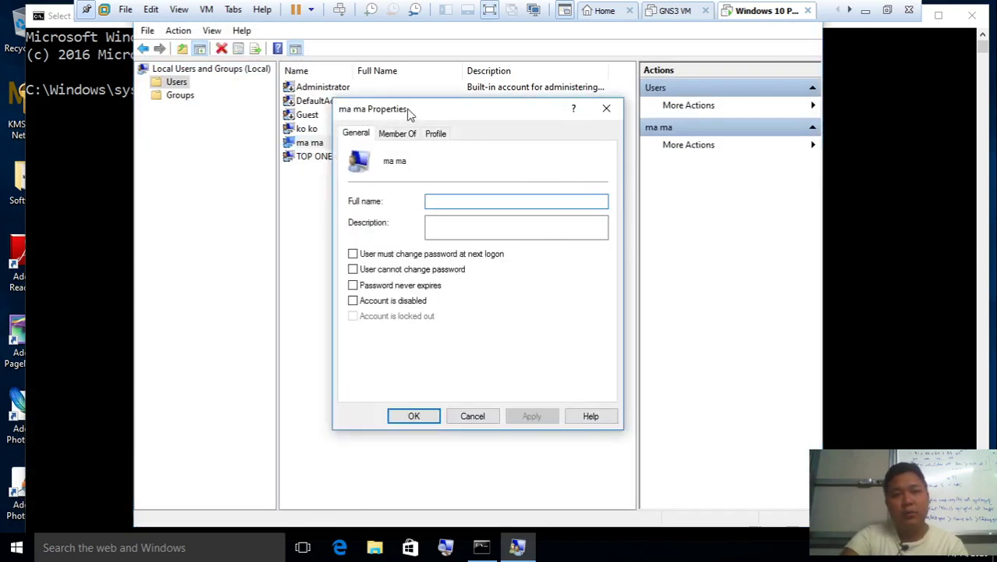
left_click(411, 137)
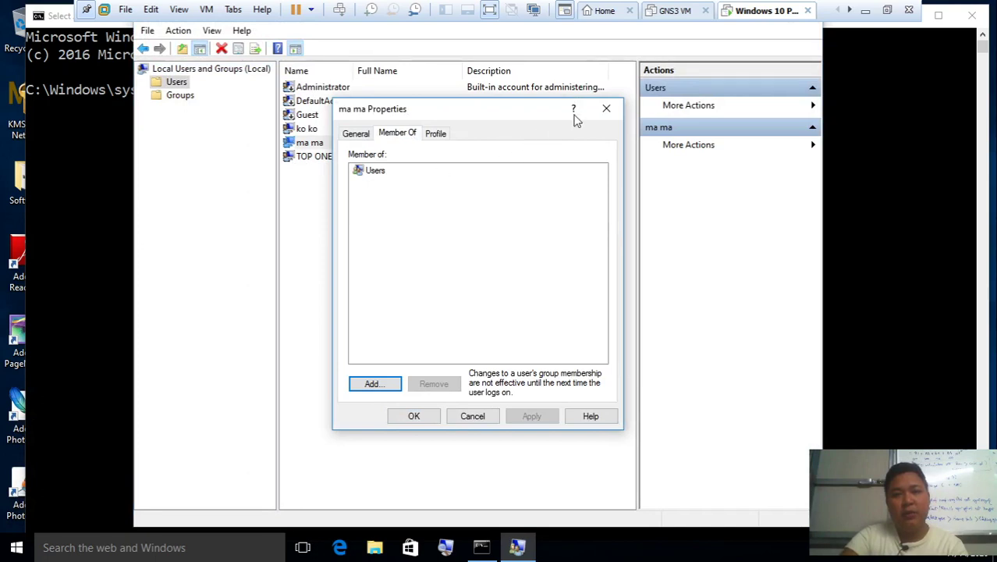
left_click(605, 110)
right_click(335, 128)
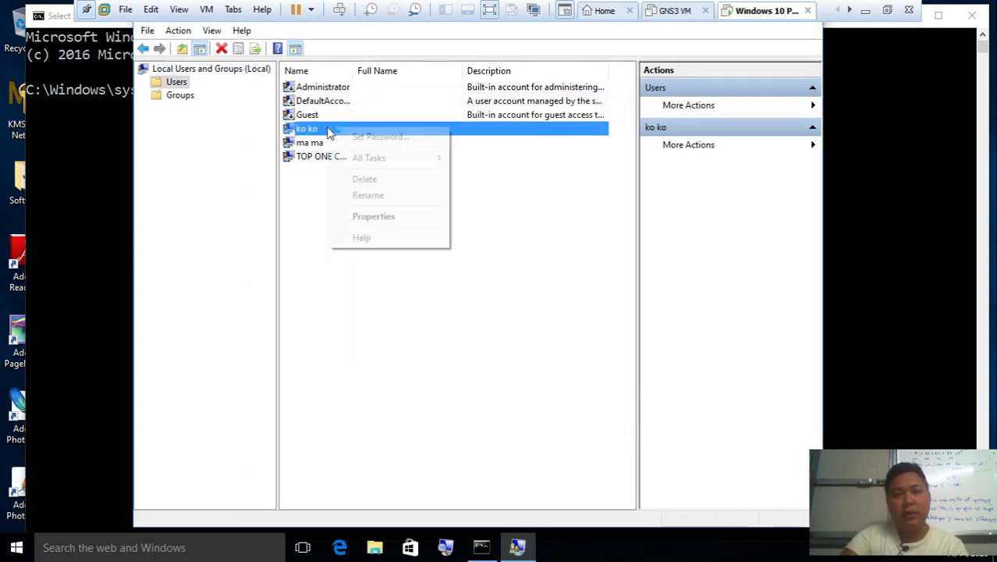
left_click(379, 220)
left_click(391, 136)
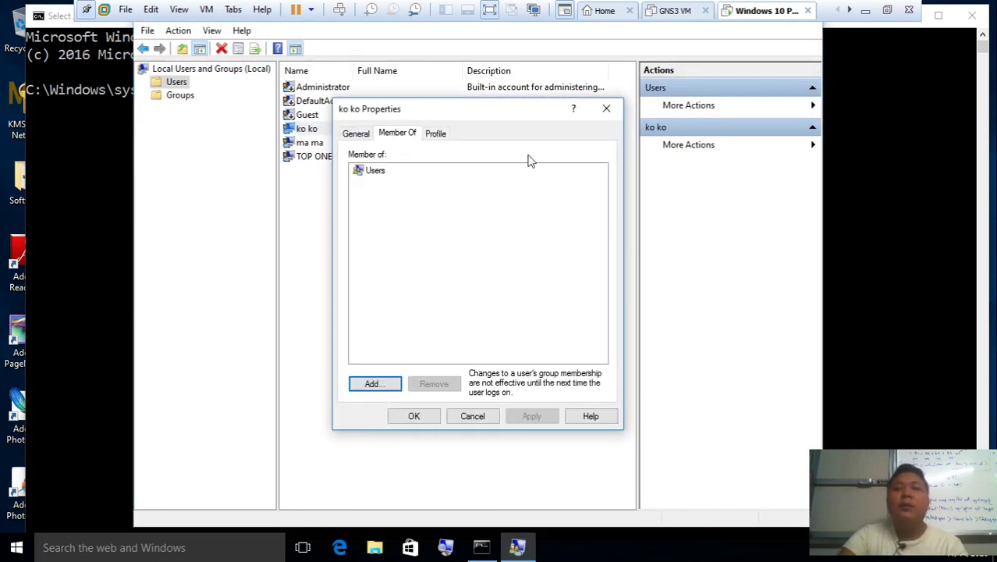
left_click(608, 110)
Check TOP ONE COMPUTER's group memberships, then return to the Command Prompt
left_click(355, 159)
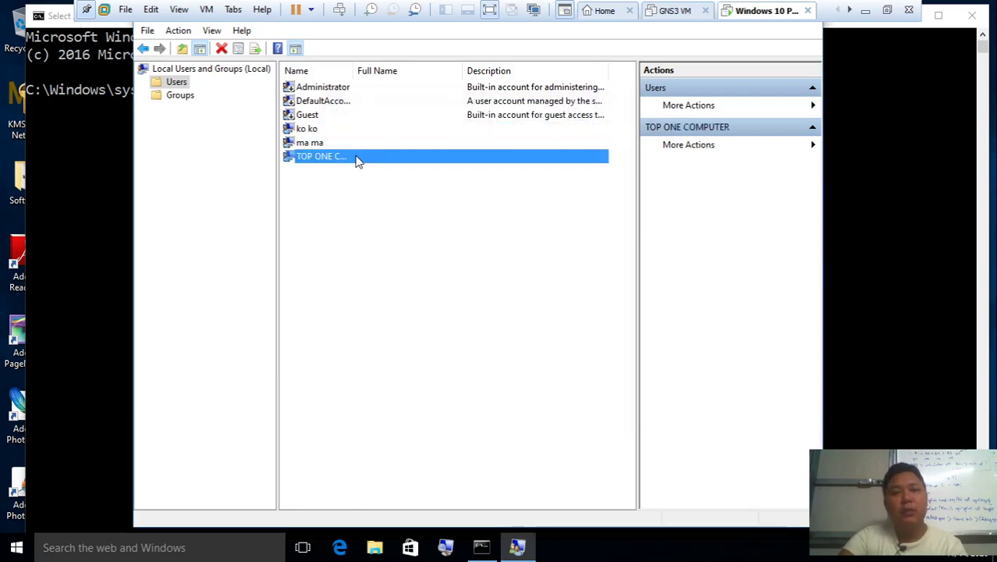
right_click(356, 158)
left_click(387, 245)
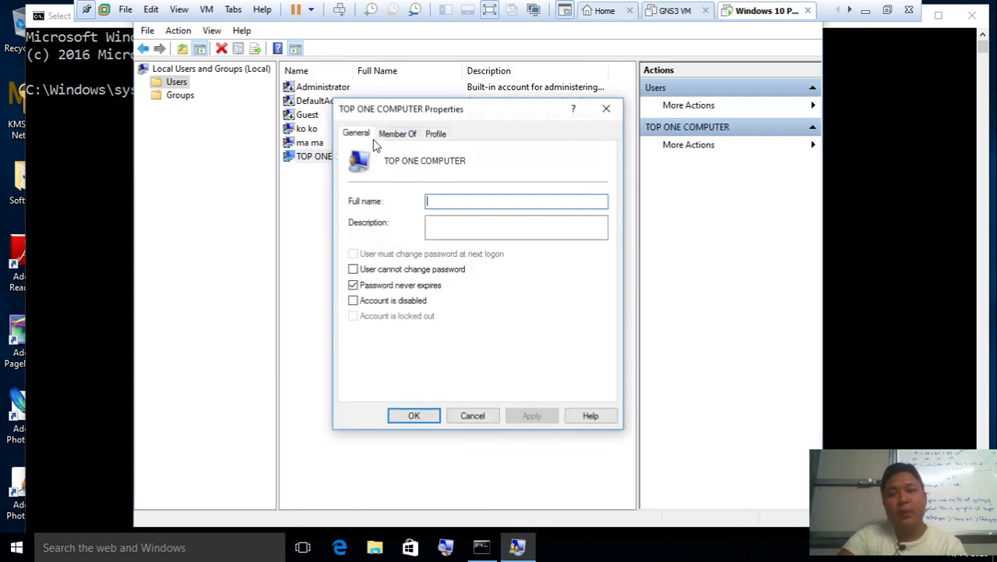
left_click(394, 134)
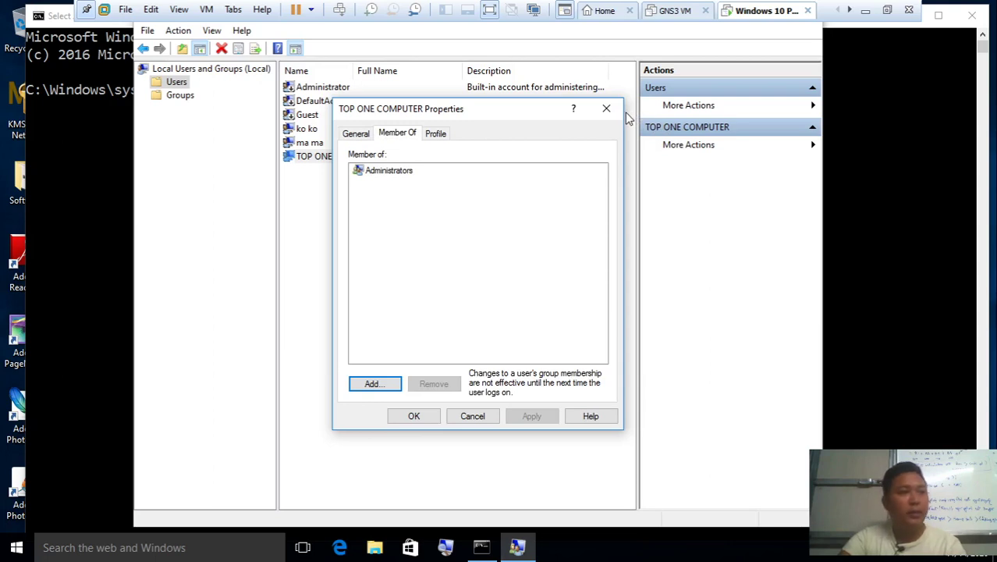
left_click(127, 202)
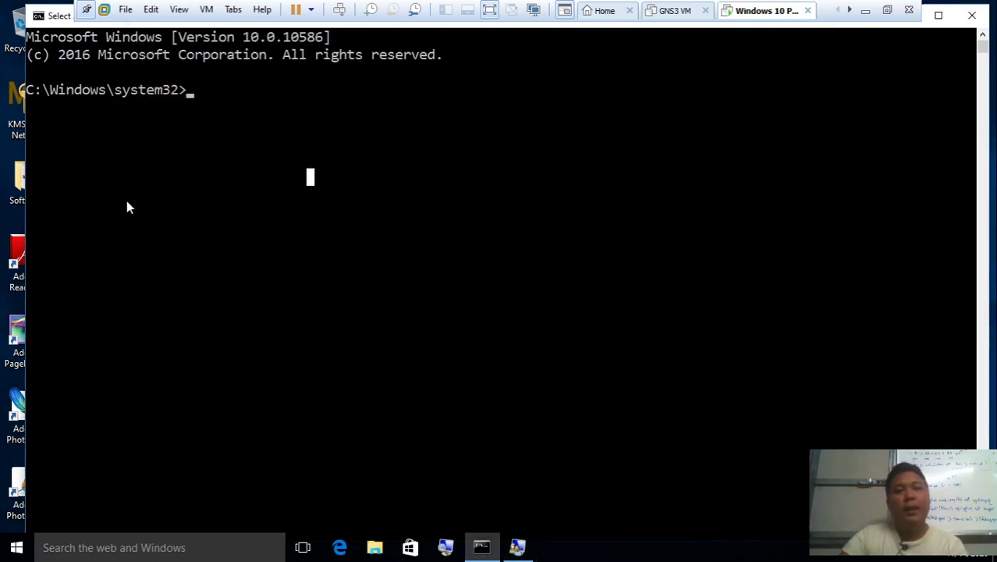
Run net user "ma ma" * and enter the new password twice at the prompts
type("net s")
key("BackSpace")
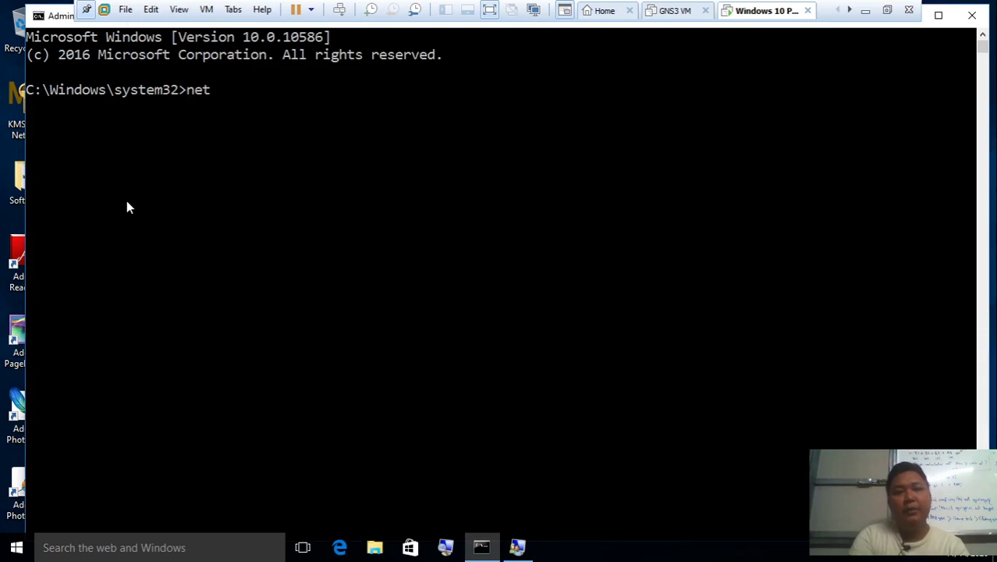
type("user")
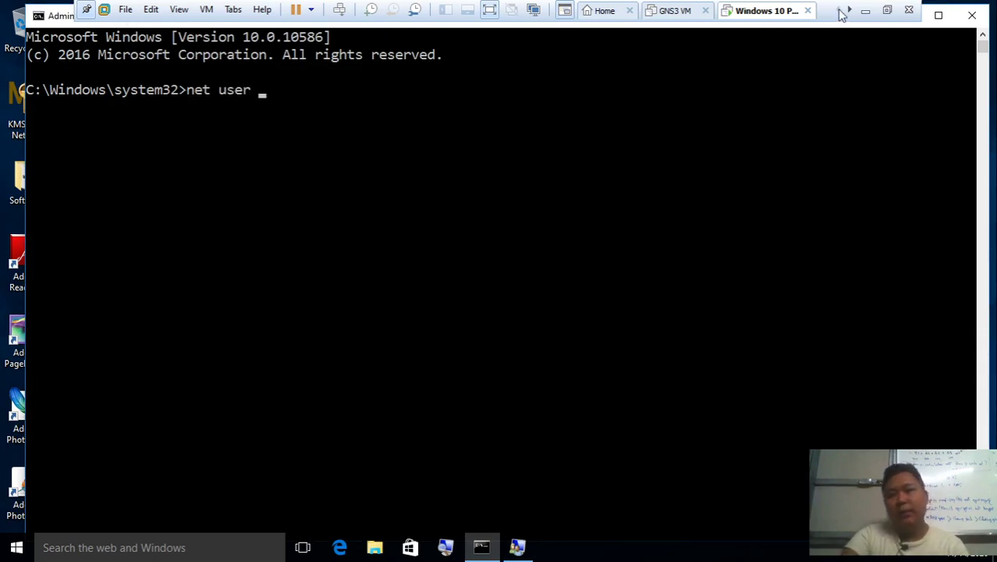
left_click(865, 10)
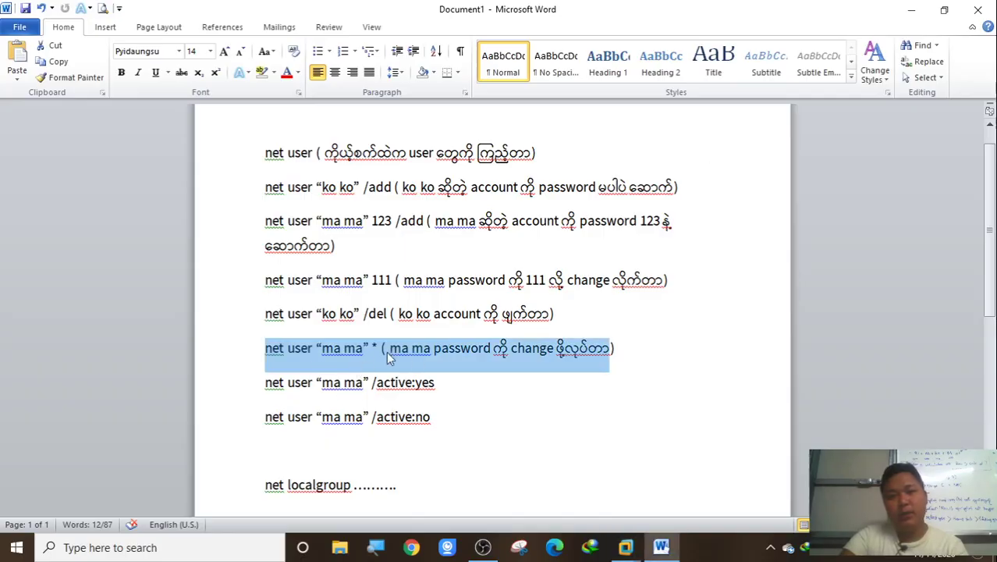
left_click(911, 9)
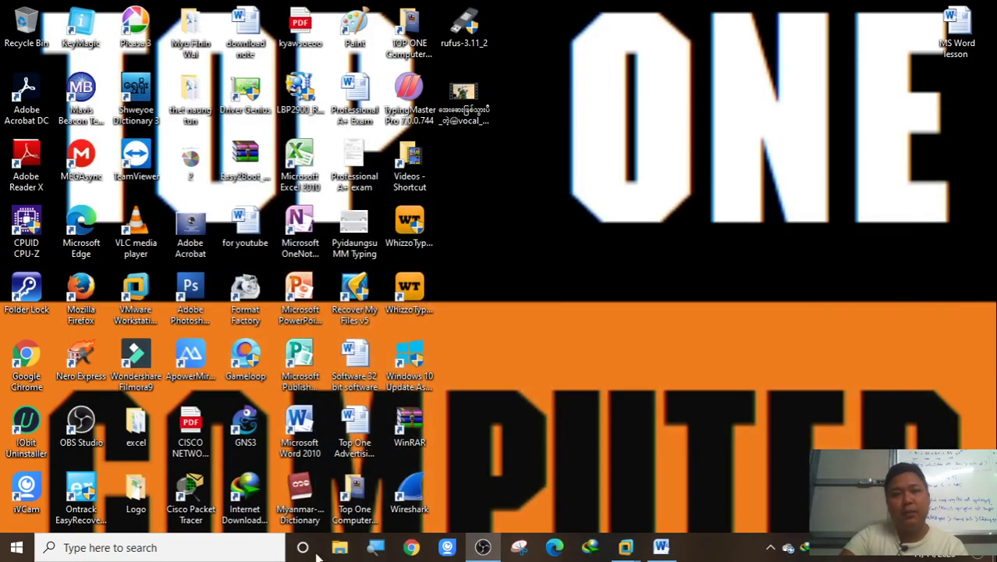
left_click(625, 547)
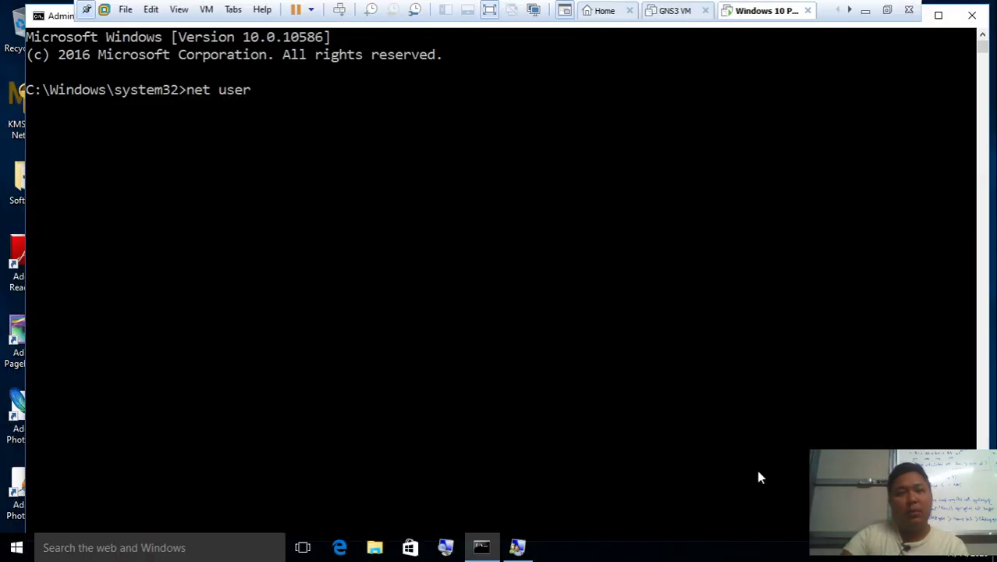
type(":")
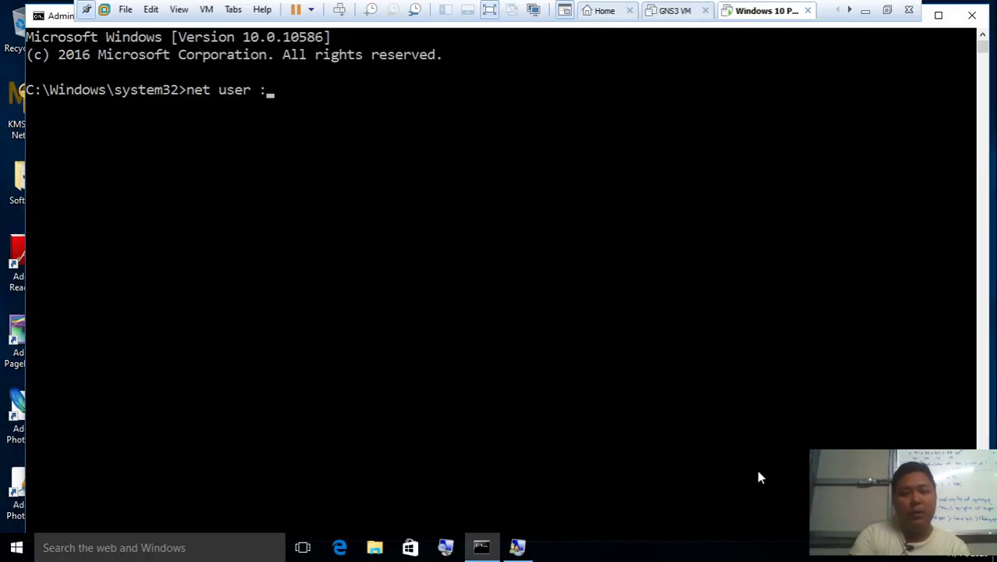
key("BackSpace")
type("\"ma ")
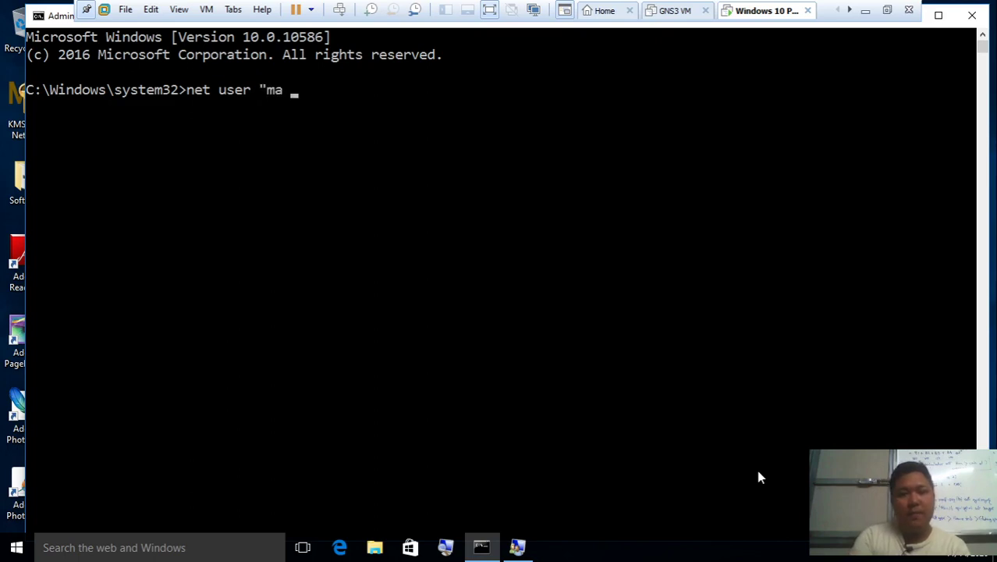
type("ma\" ")
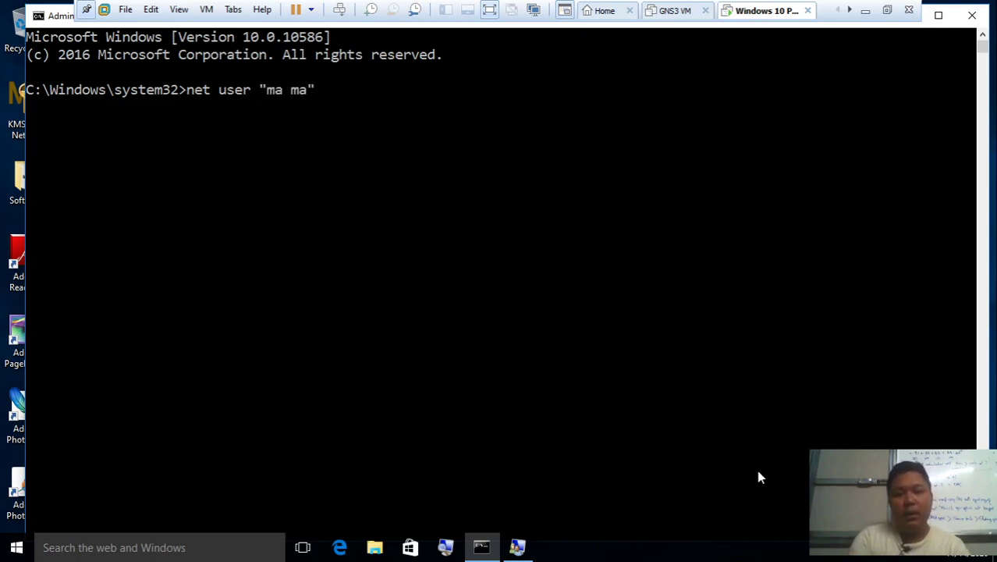
type("*")
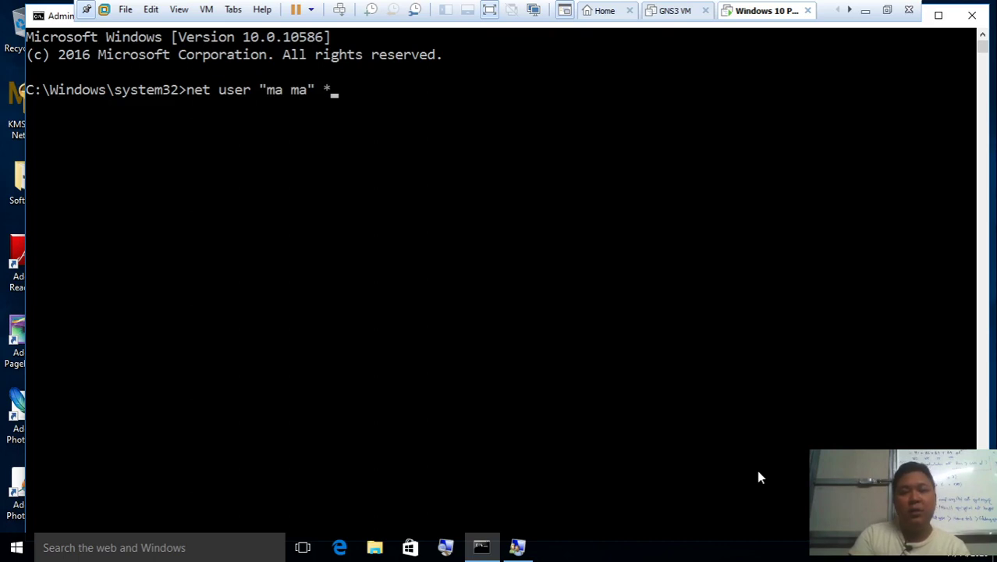
key("Return")
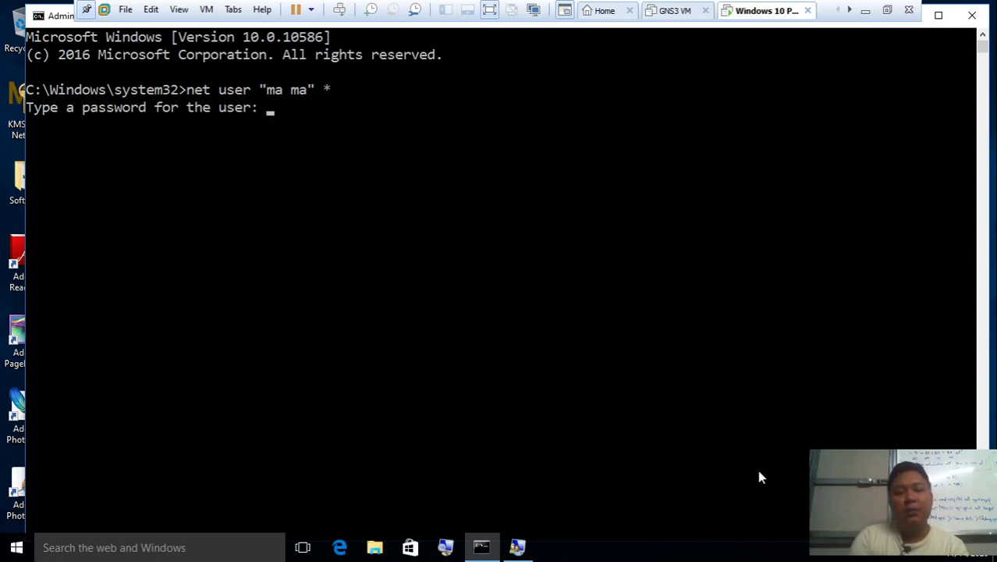
key("Return")
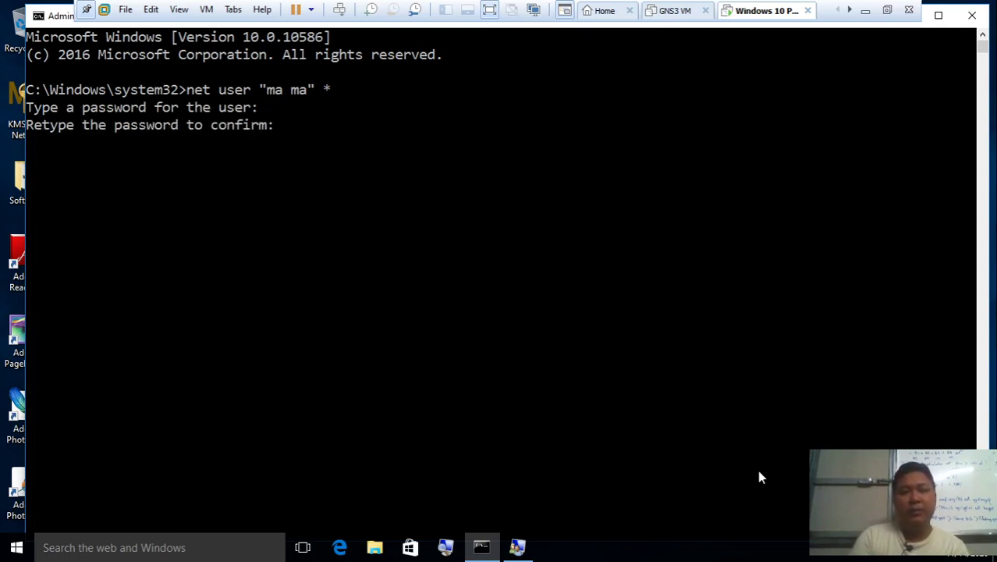
key("Return")
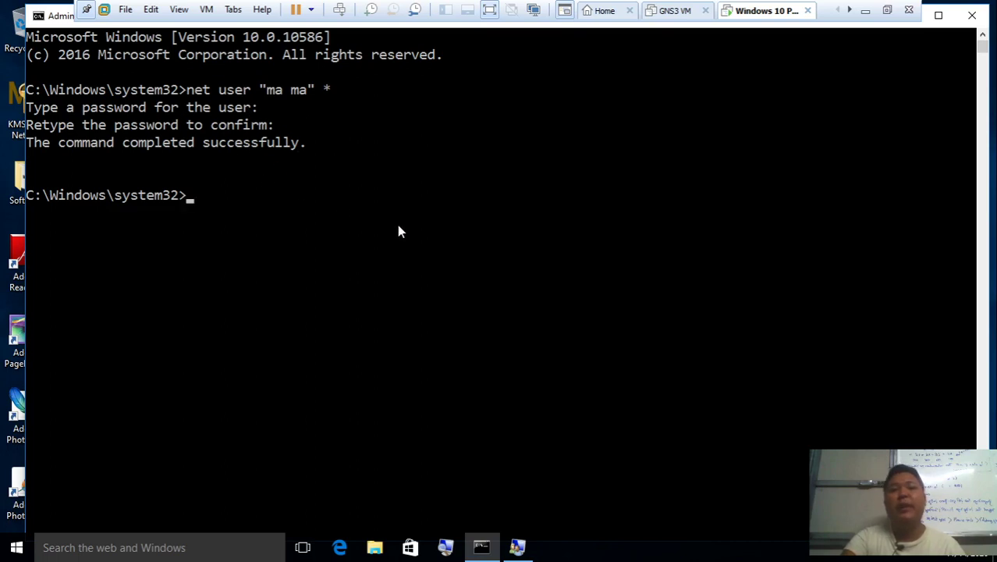
Run logoff, choose Sign out anyway, and dismiss the lock screen to reach sign-in
type("og")
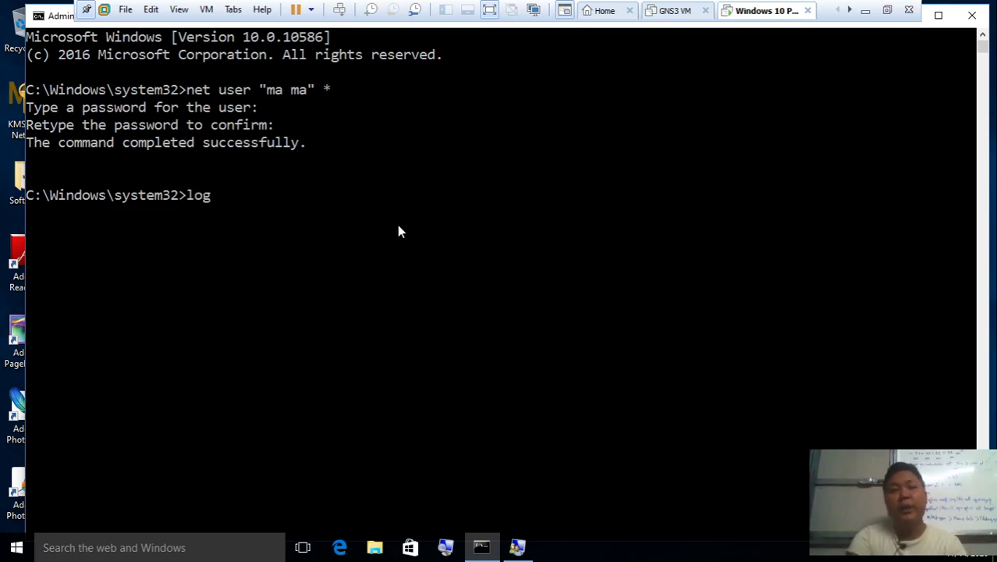
type("fof")
key("Return")
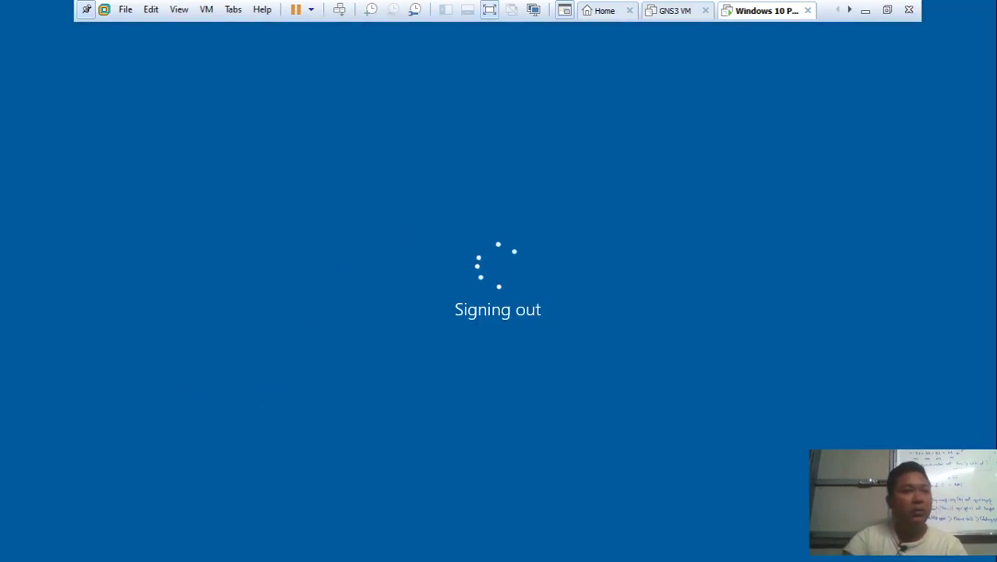
left_click(865, 10)
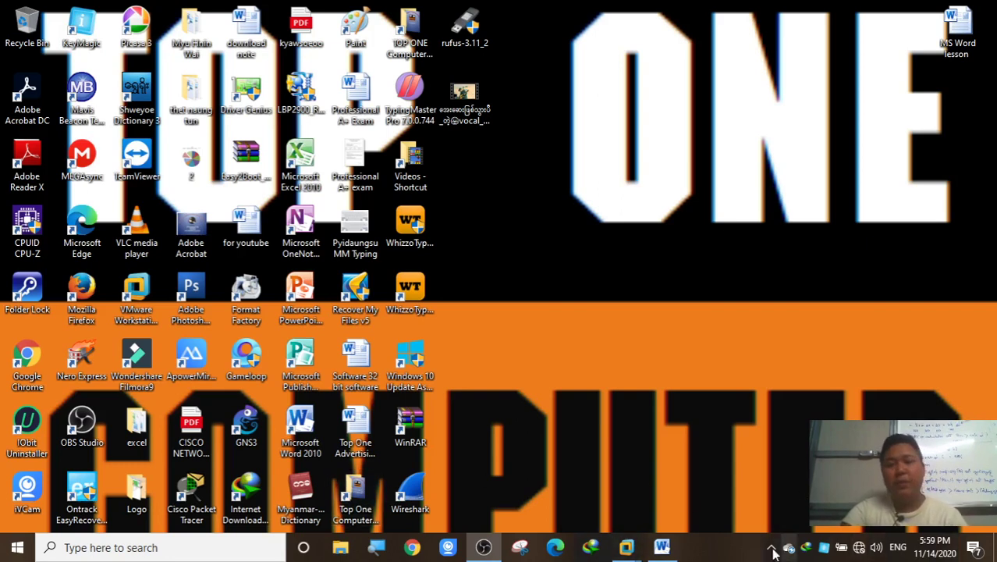
mouse_move(626, 547)
left_click(753, 470)
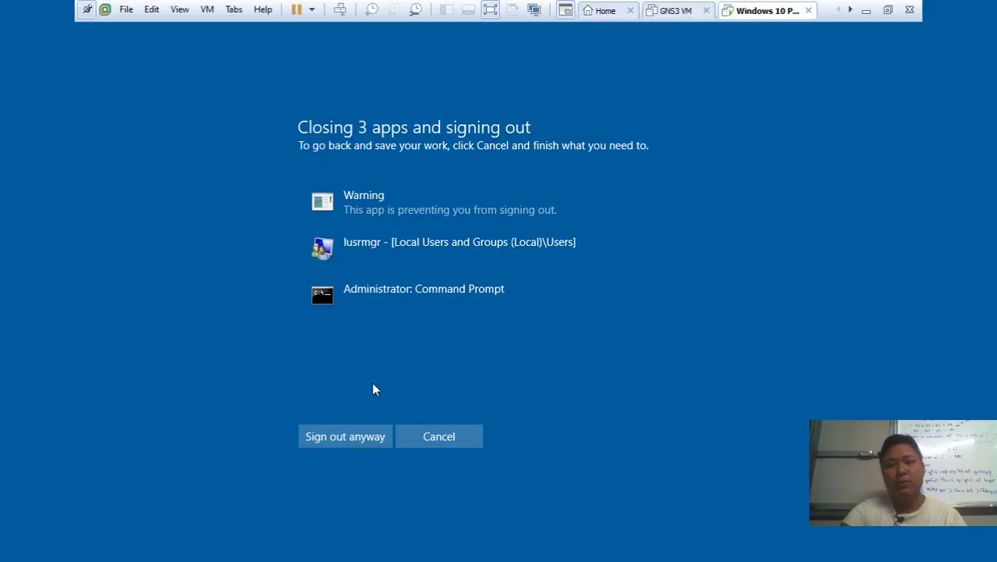
left_click(338, 429)
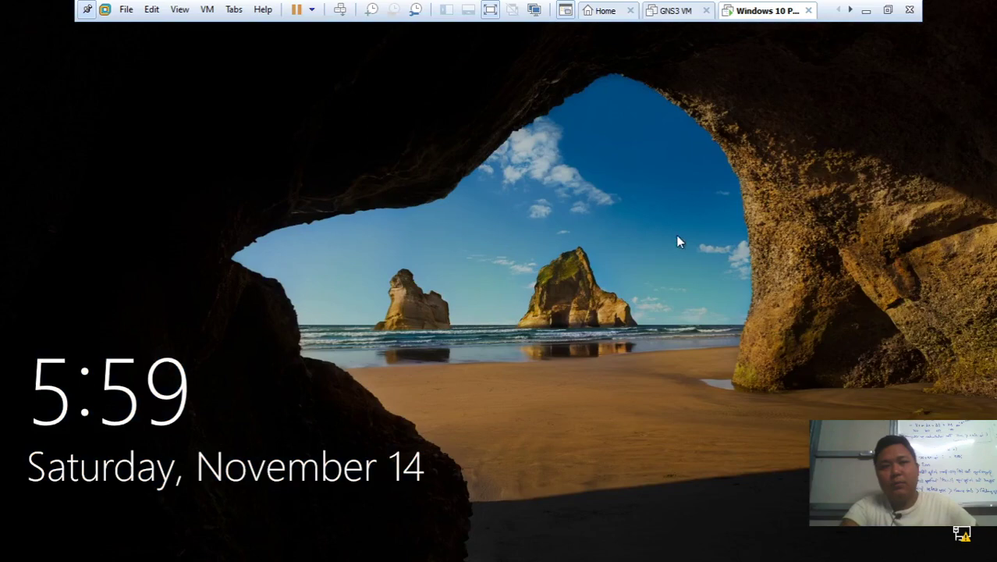
left_click(676, 235)
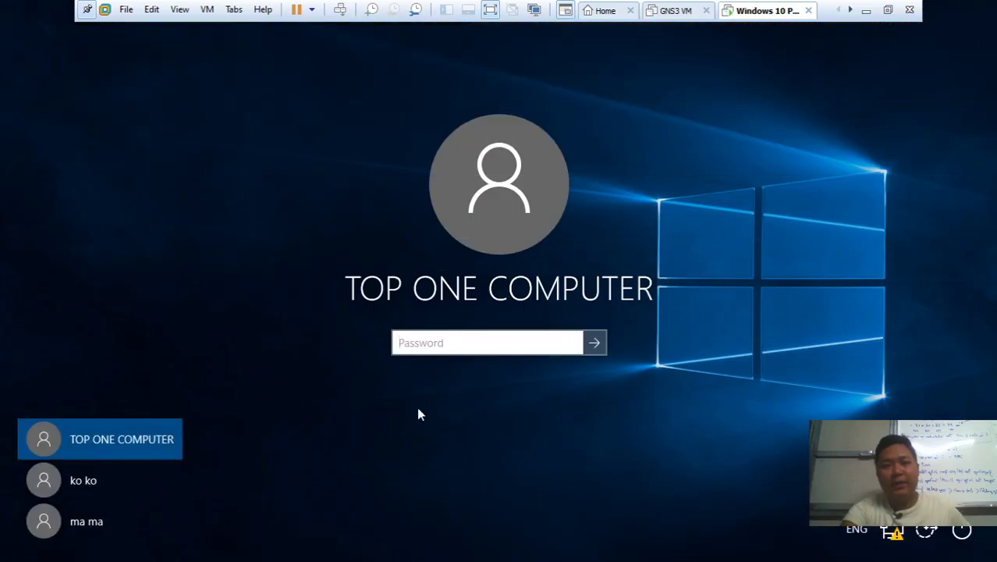
Select ma ma, enter the new password, and dismiss the incorrect-password error
left_click(137, 520)
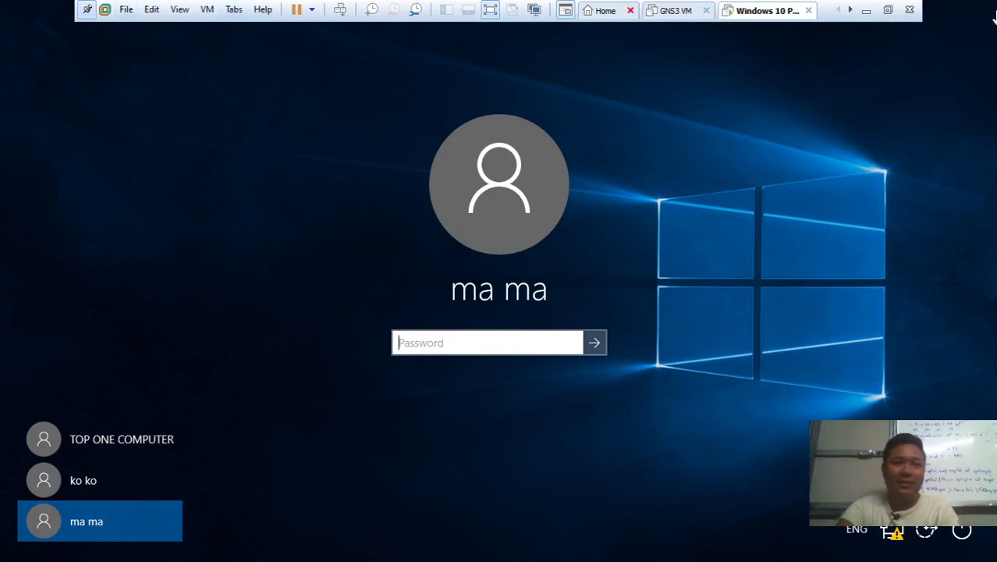
left_click(866, 11)
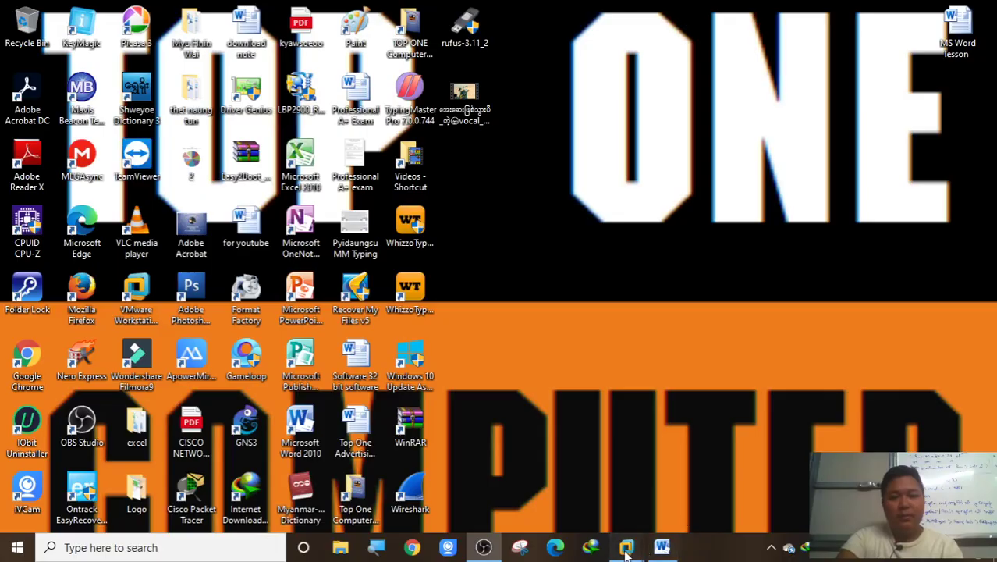
mouse_move(627, 547)
left_click(779, 466)
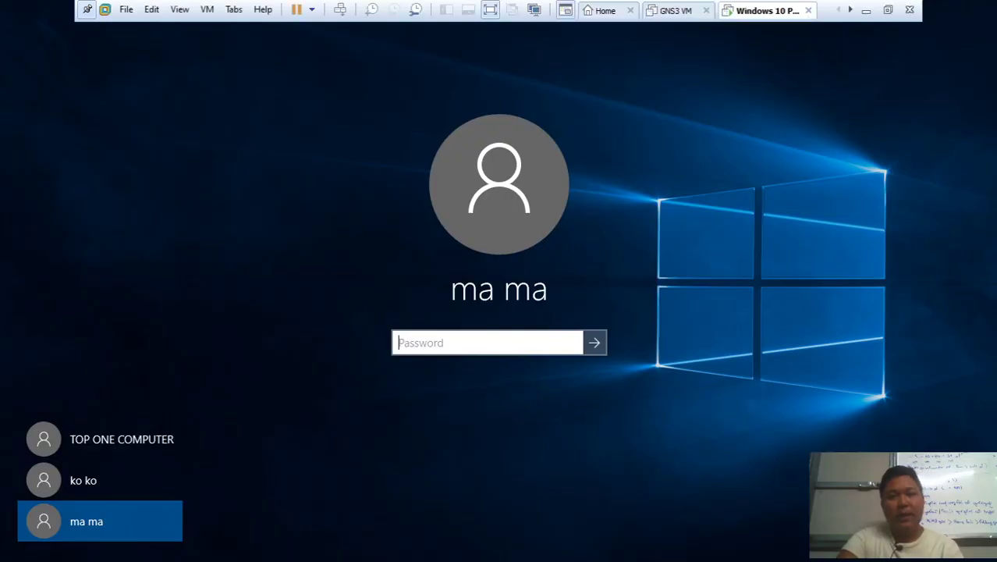
type("111")
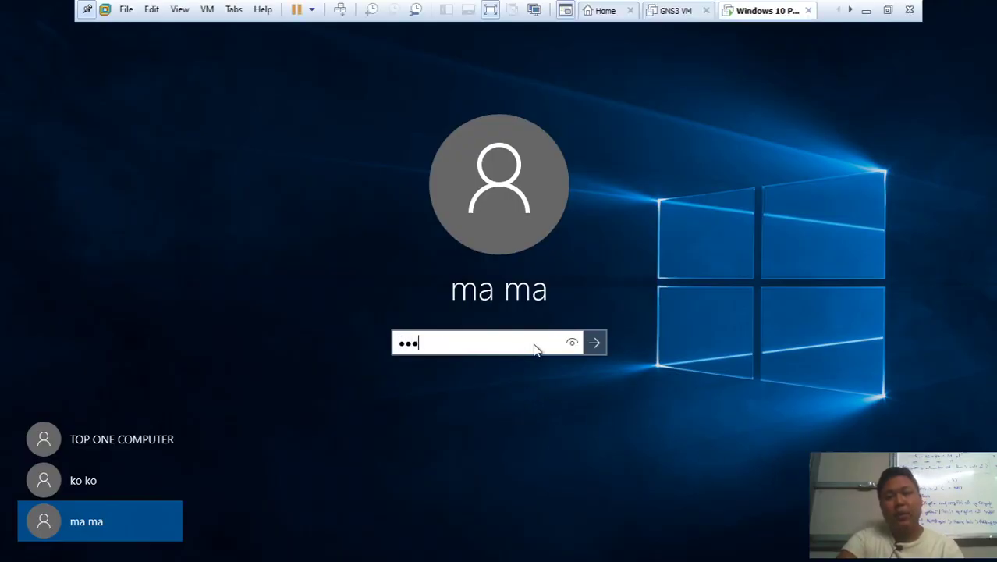
left_click(574, 341)
left_click(592, 344)
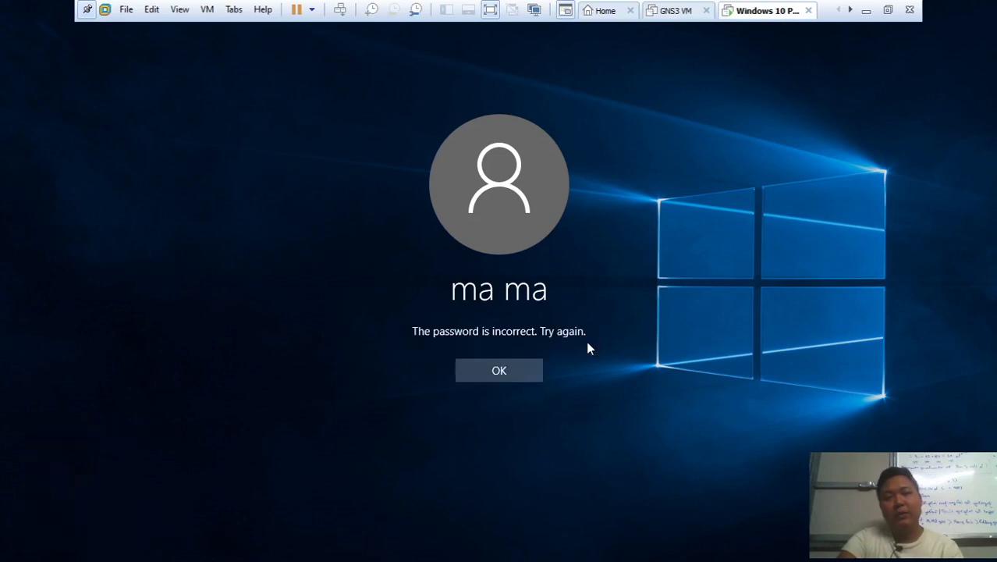
left_click(521, 373)
Retype ma ma's new password, verify it, and sign in to the desktop
type("111")
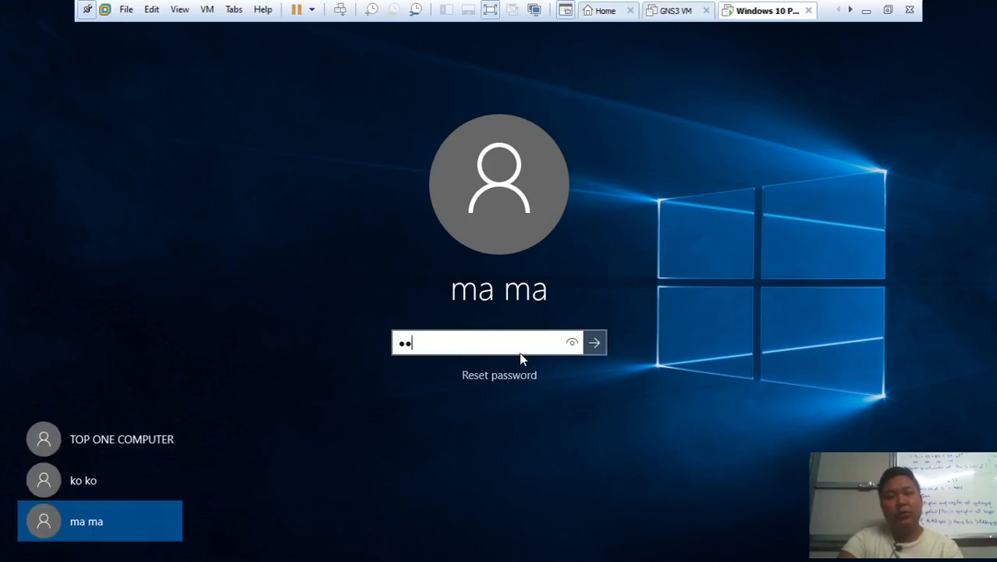
left_click(573, 344)
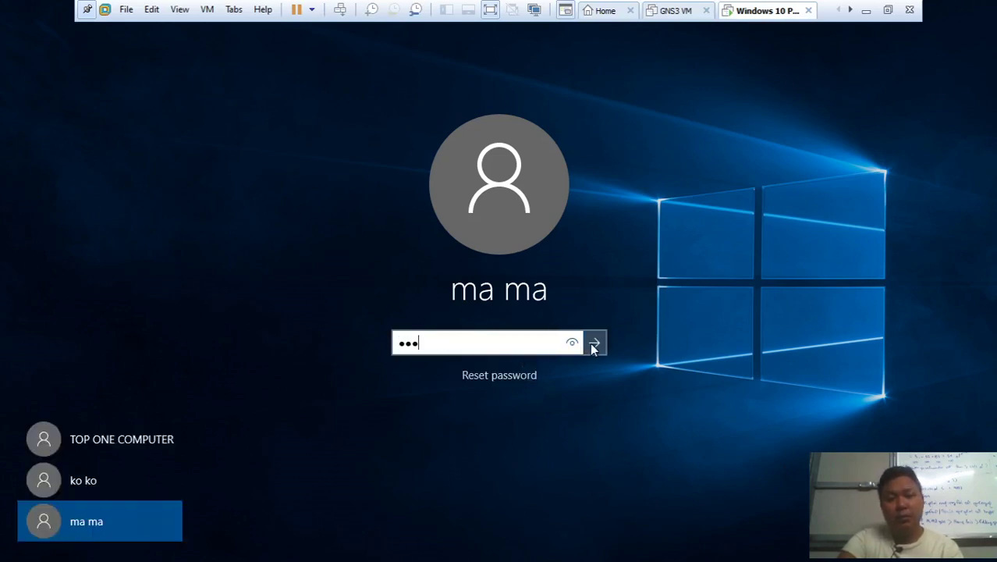
left_click(574, 344)
left_click(595, 344)
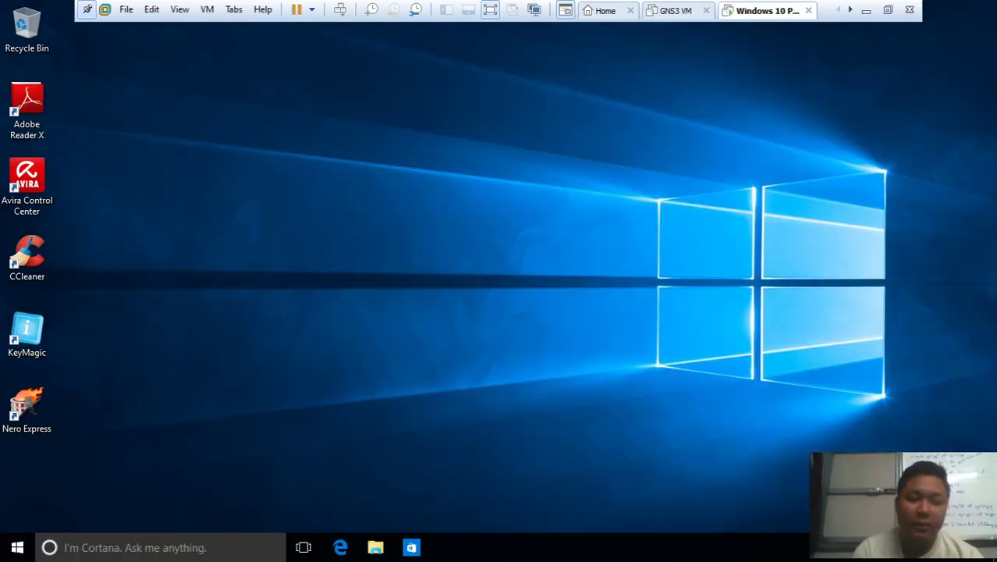
Log off ma ma via Run and sign in as TOP ONE COMPUTER with its password
key("super+r")
type("lo")
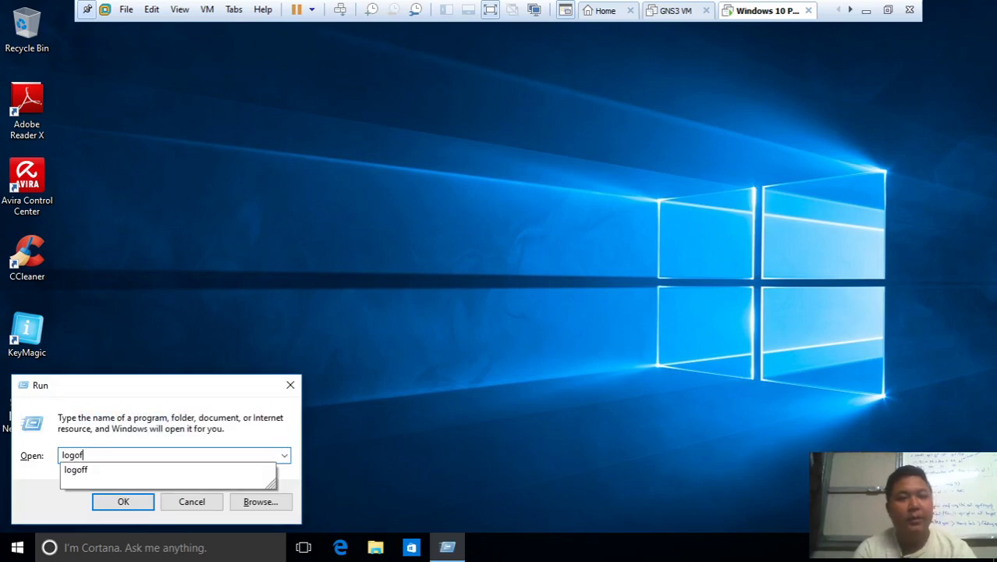
key("Return")
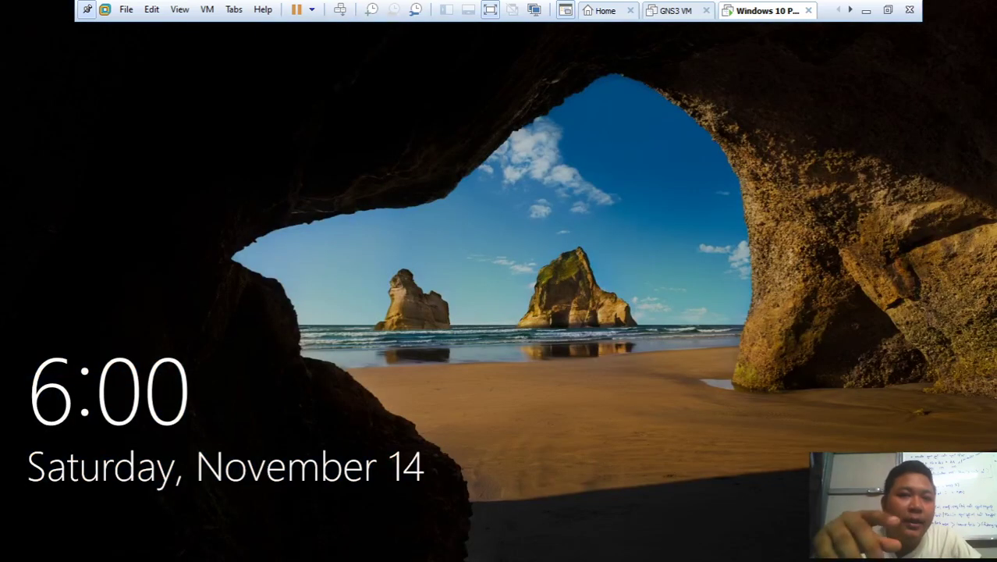
left_click(508, 287)
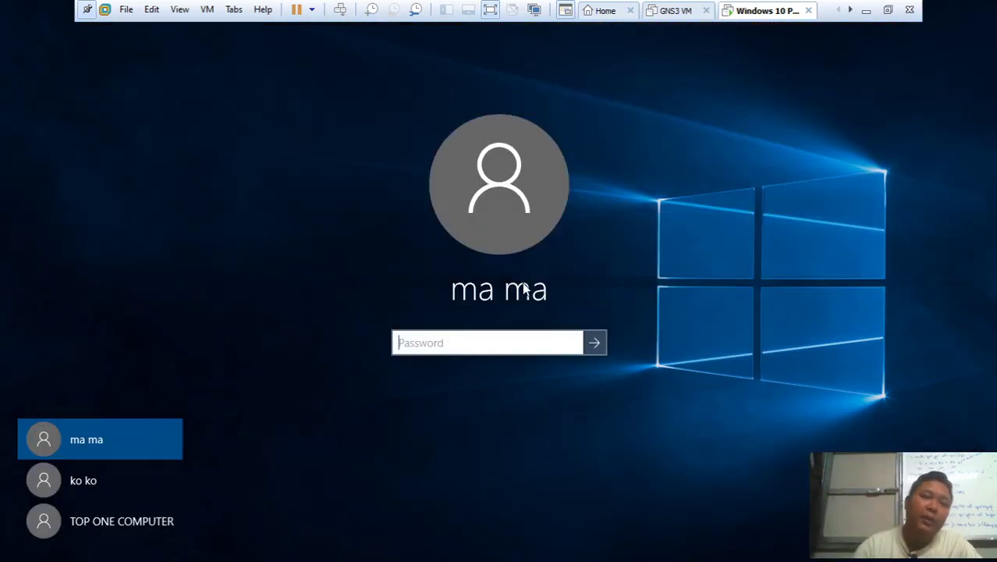
left_click(163, 521)
type("**")
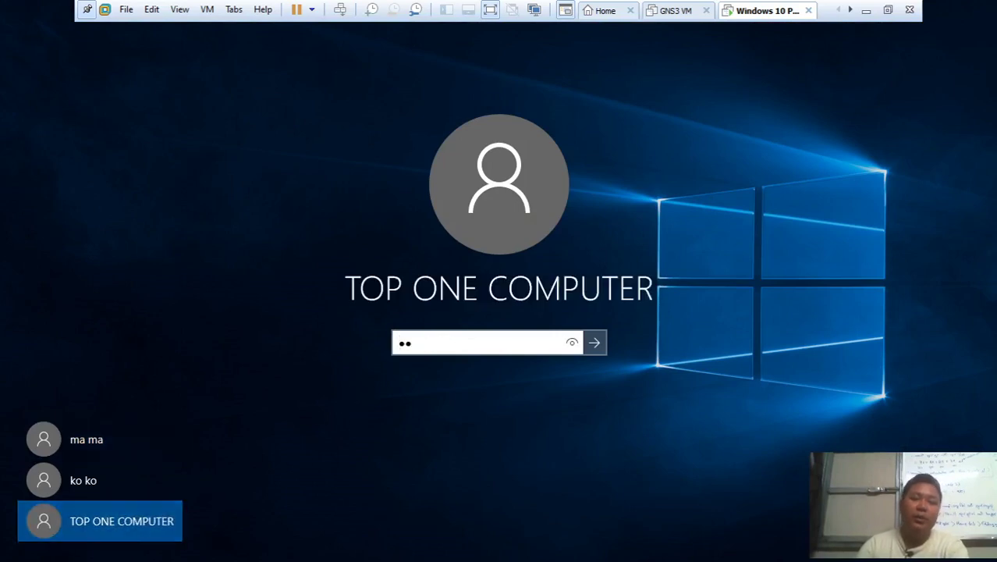
type("*")
left_click(594, 342)
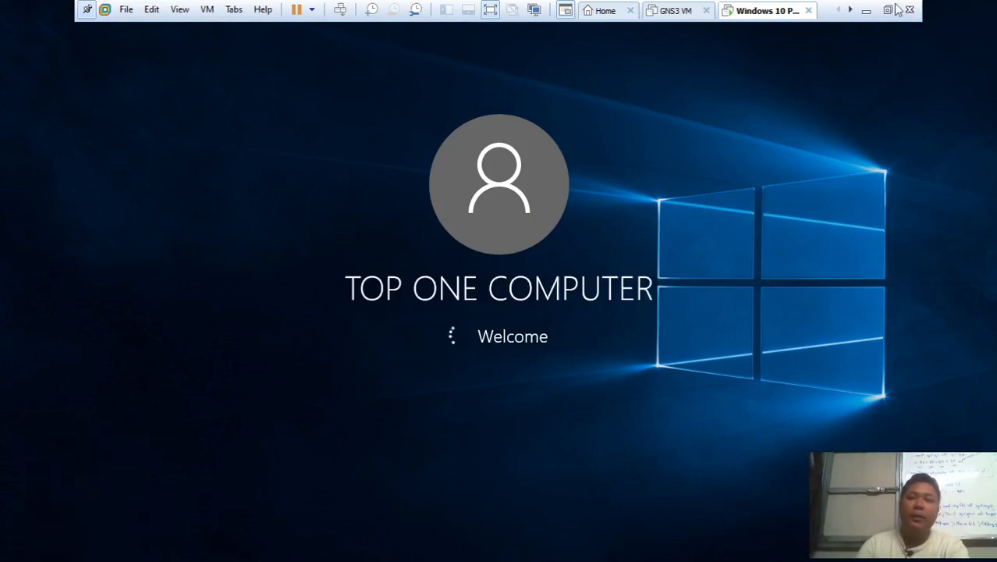
Minimize the VM and highlight the ma ma password-change command in the Word notes
left_click(867, 10)
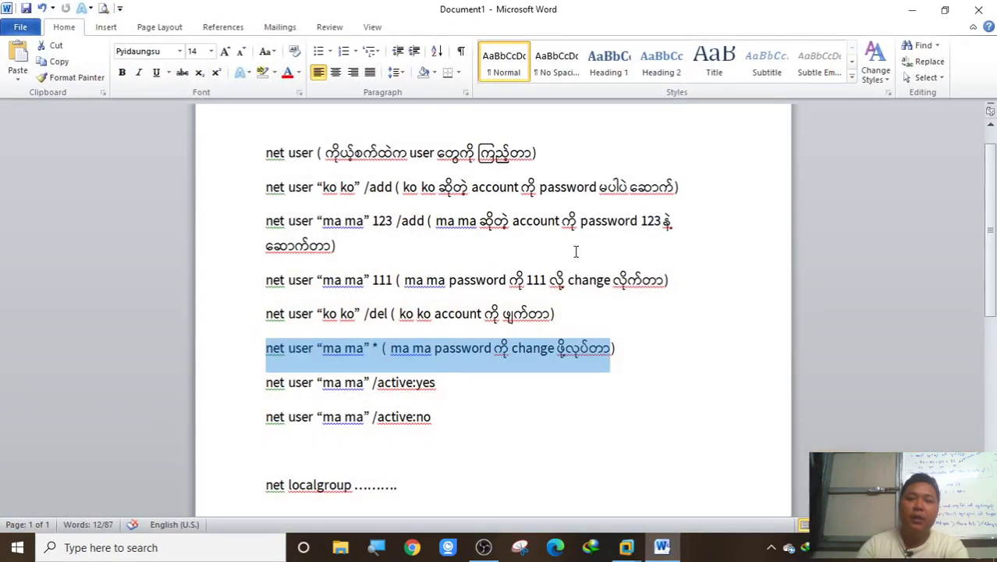
left_click_drag(335, 279, 406, 280)
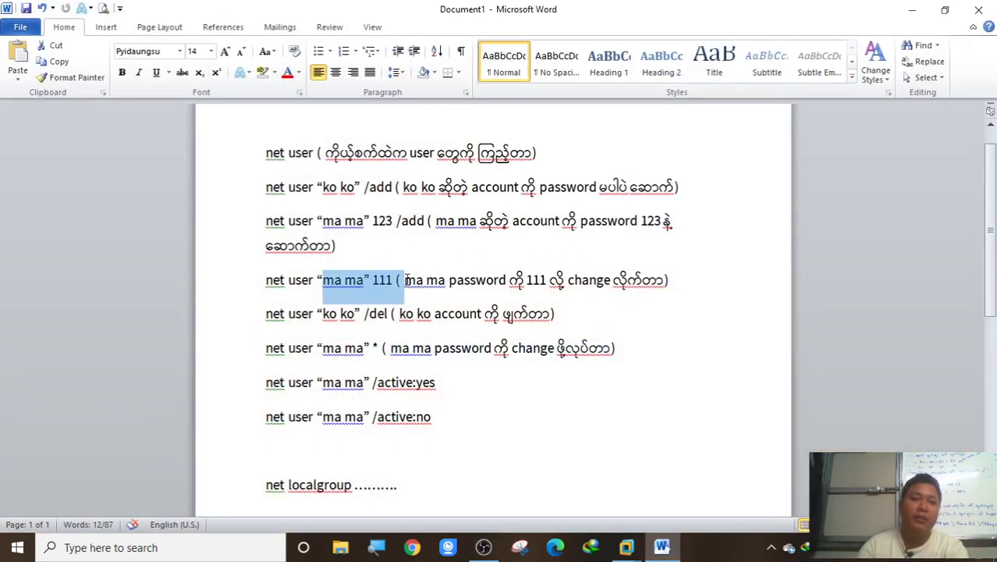
left_click(393, 293)
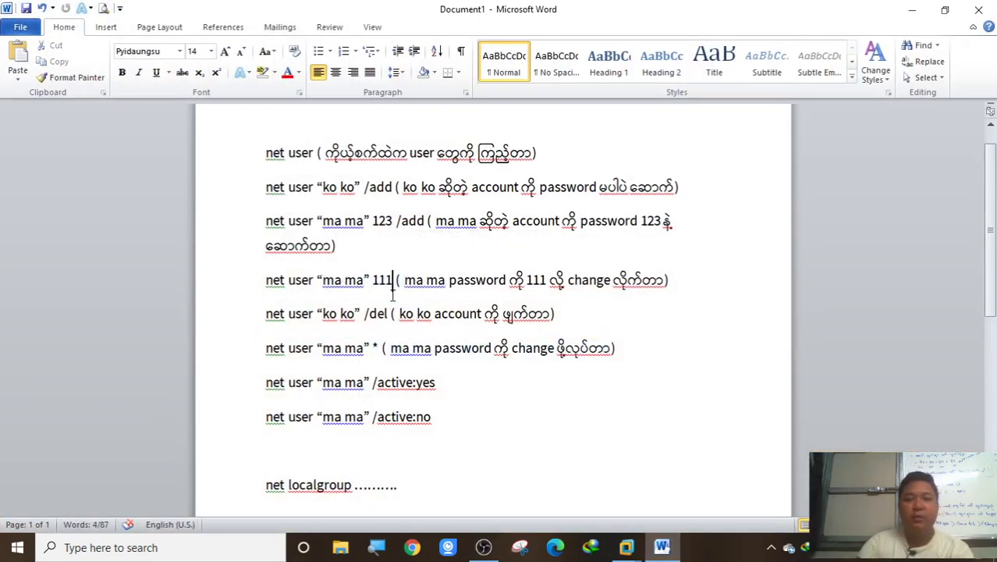
Launch lusrmgr from Run and open the Users folder listing ko ko, ma ma and TOP ONE COMPUTER
mouse_move(626, 547)
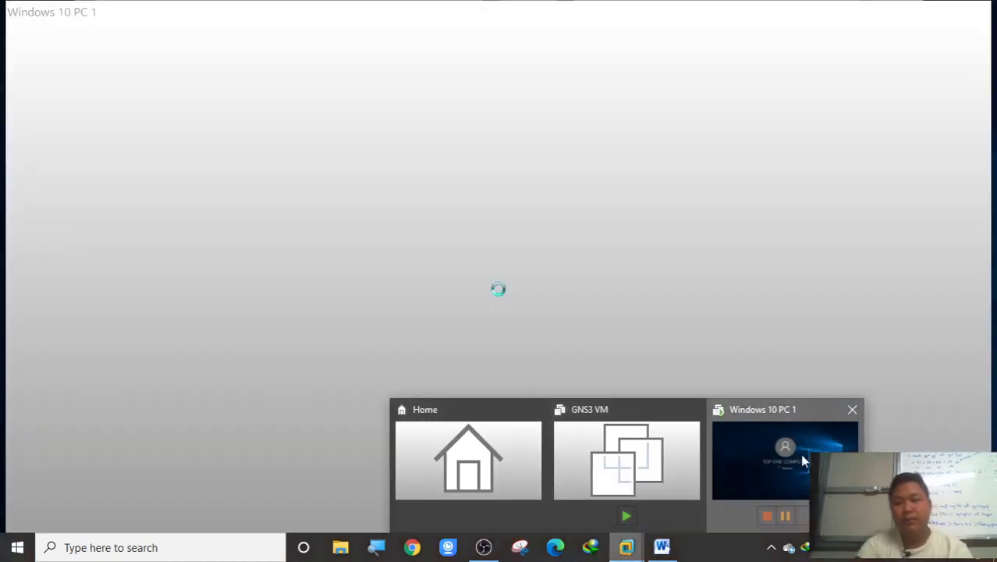
left_click(804, 461)
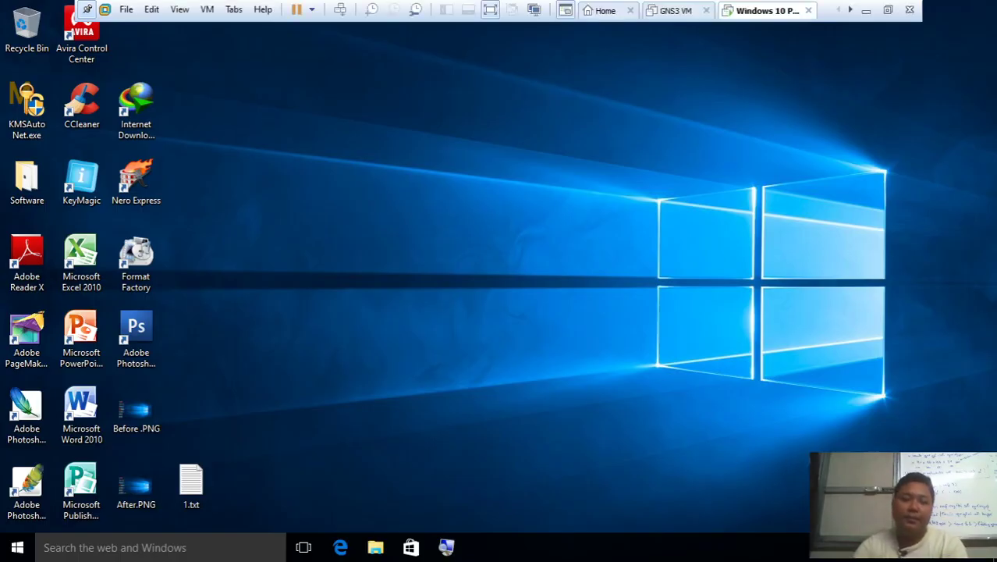
key("super+r")
key("Return")
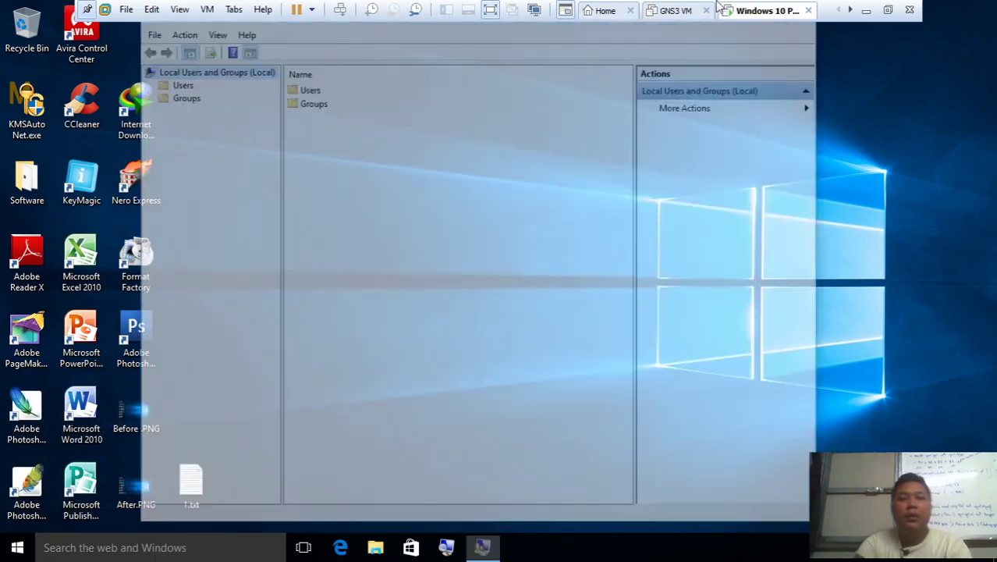
left_click(314, 89)
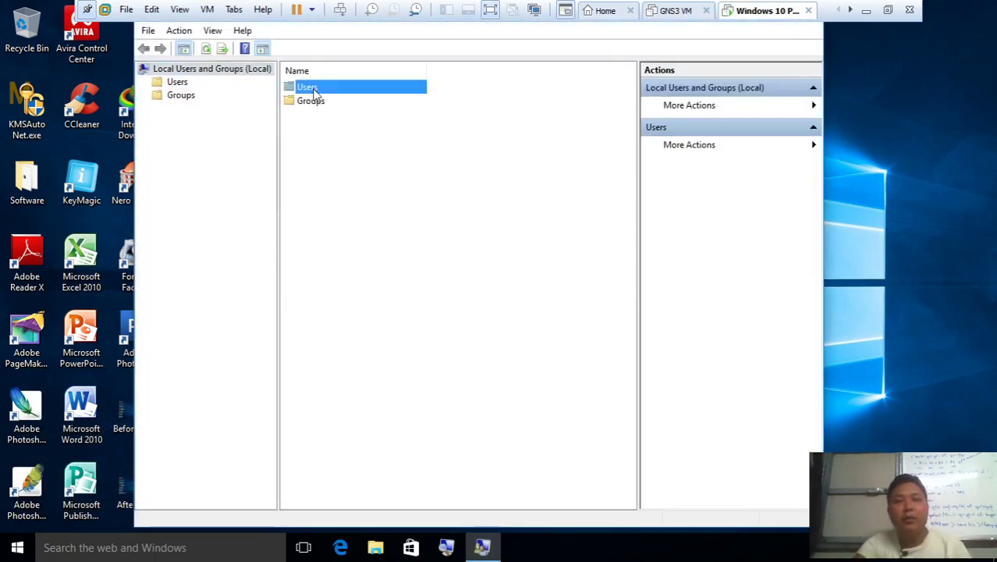
double_click(314, 90)
left_click(318, 130)
left_click(317, 145)
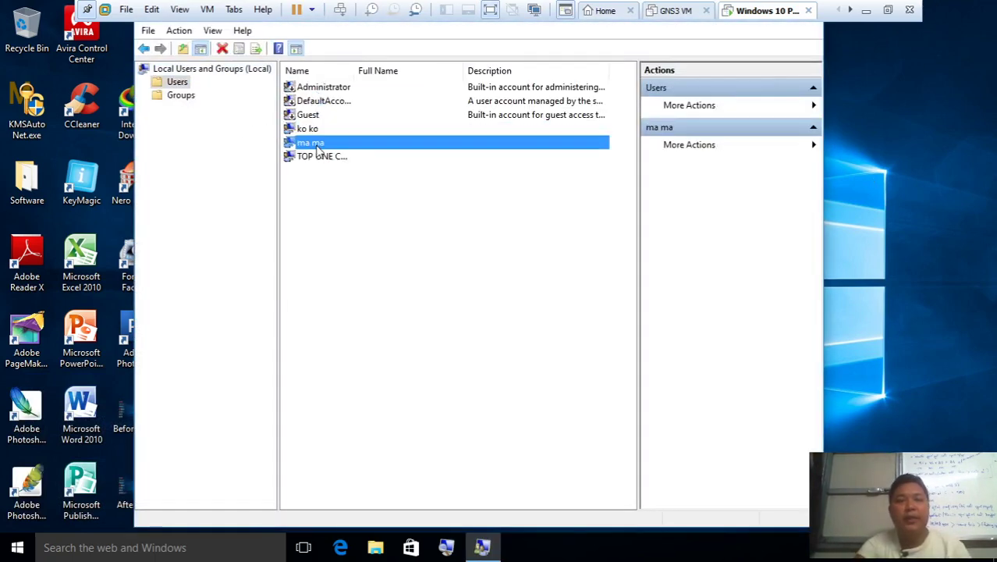
left_click(364, 172)
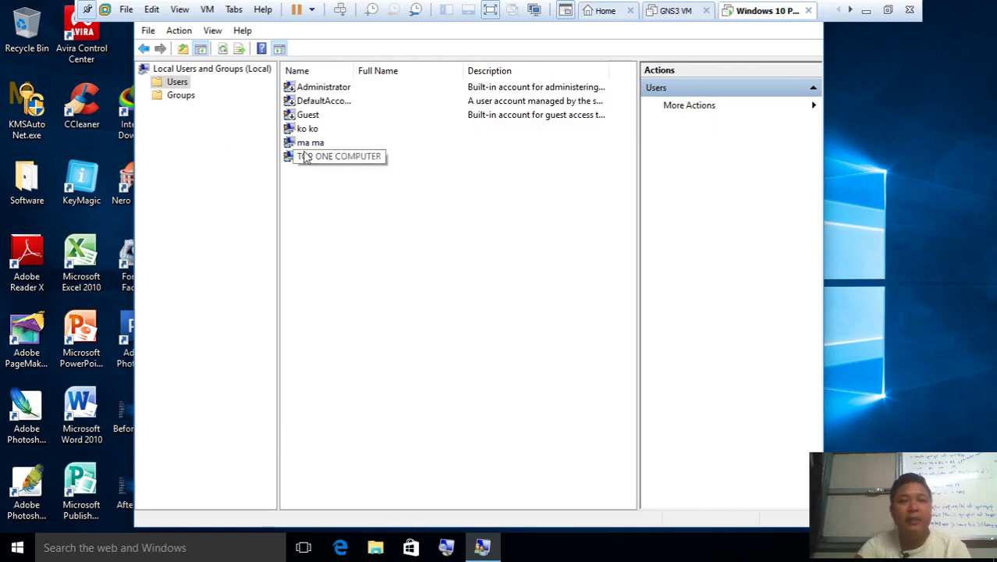
Switch off KeyMagic input and search Start for cmd
key("ctrl+space")
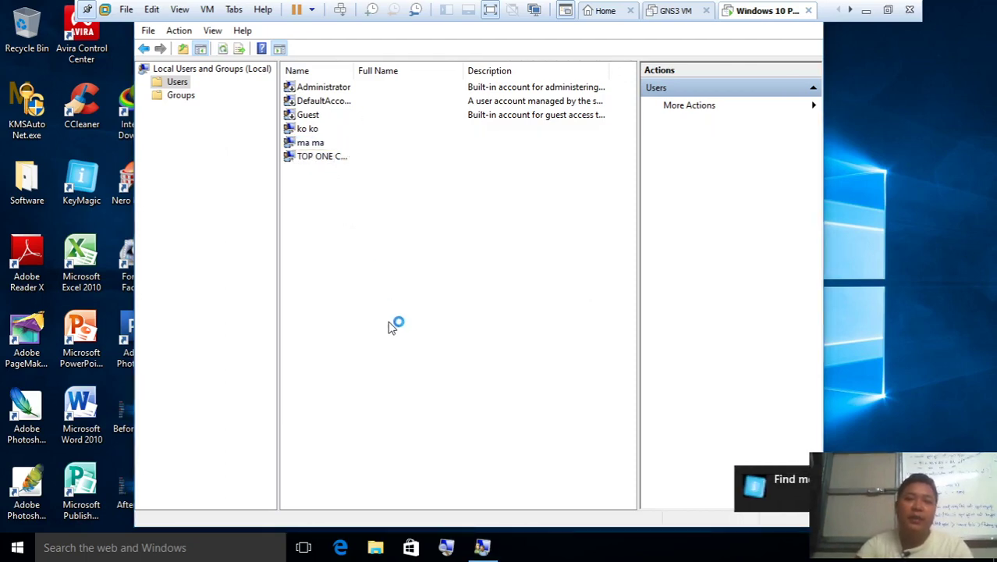
key("super+r")
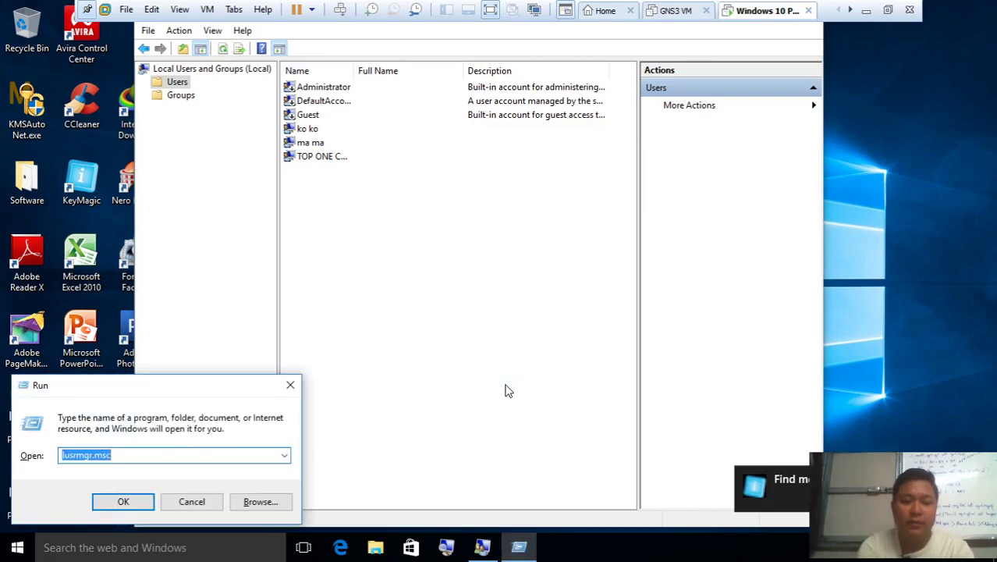
key("super")
type("cmd")
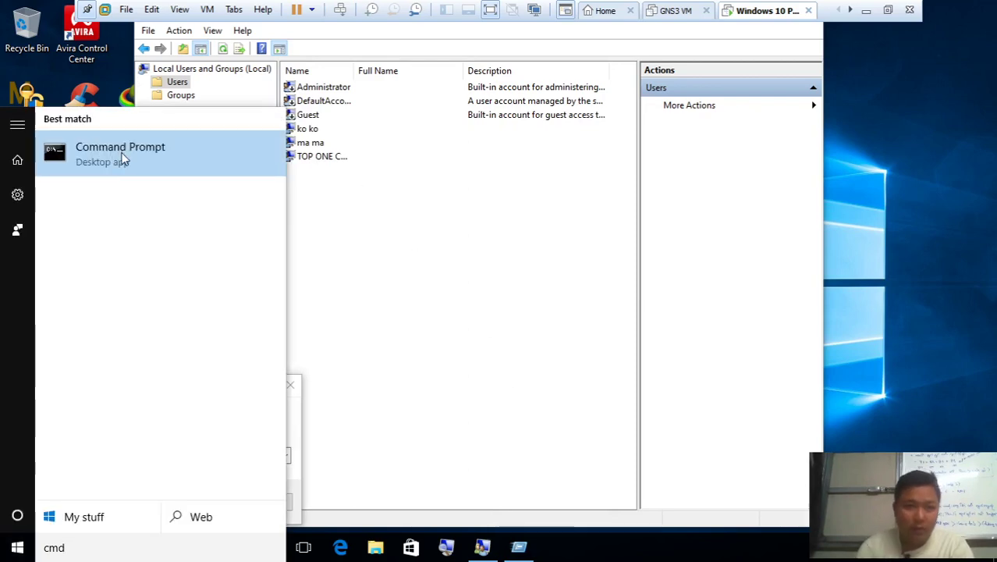
Open Command Prompt as administrator and run net user "ma ma" /active:no
right_click(123, 156)
left_click(137, 178)
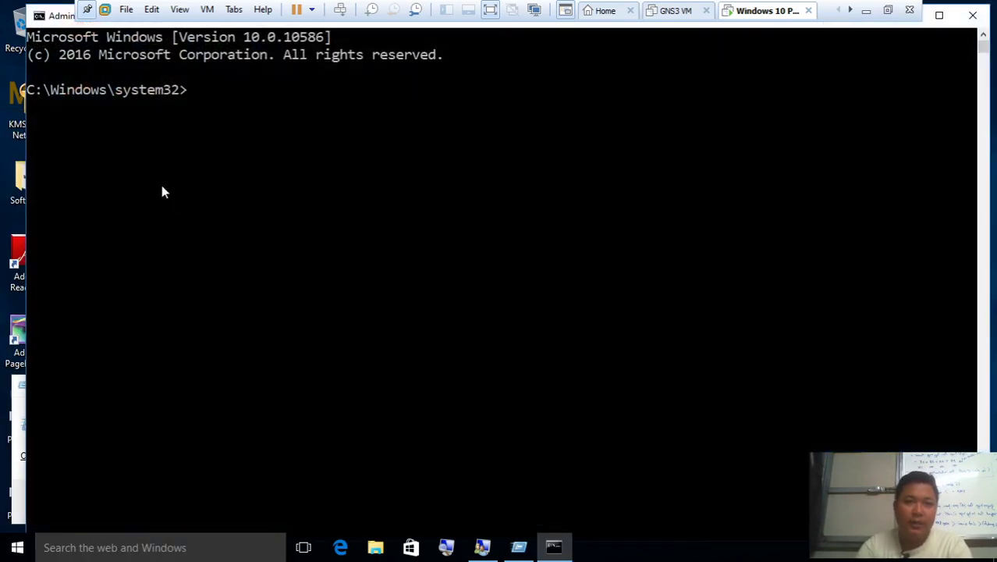
left_click(584, 384)
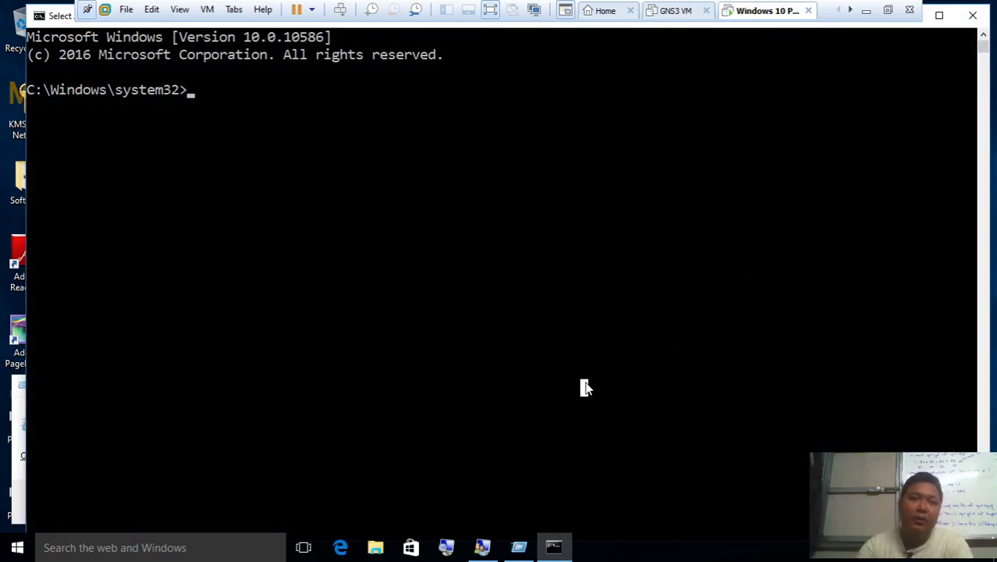
type("net user ")
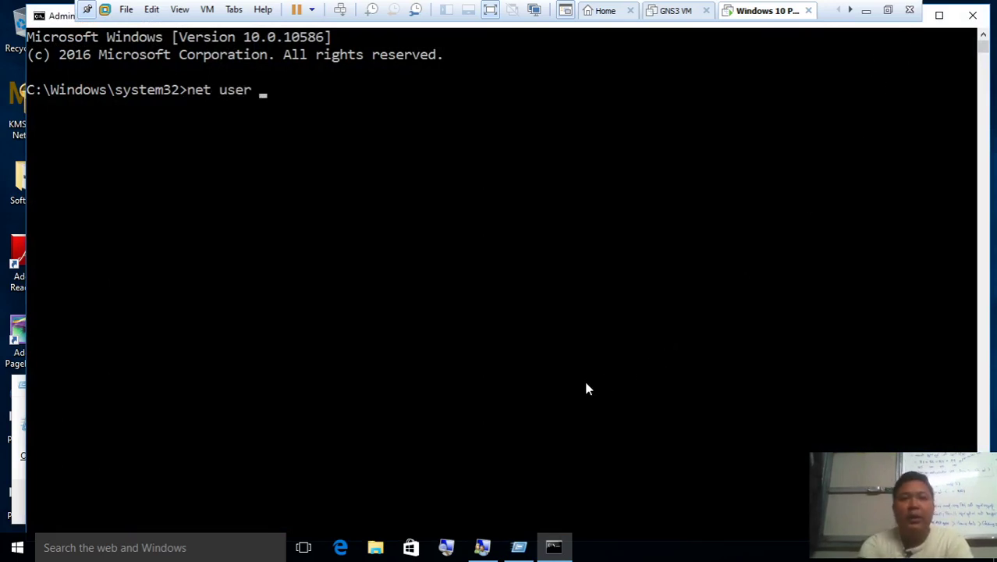
type("\"ma ma")
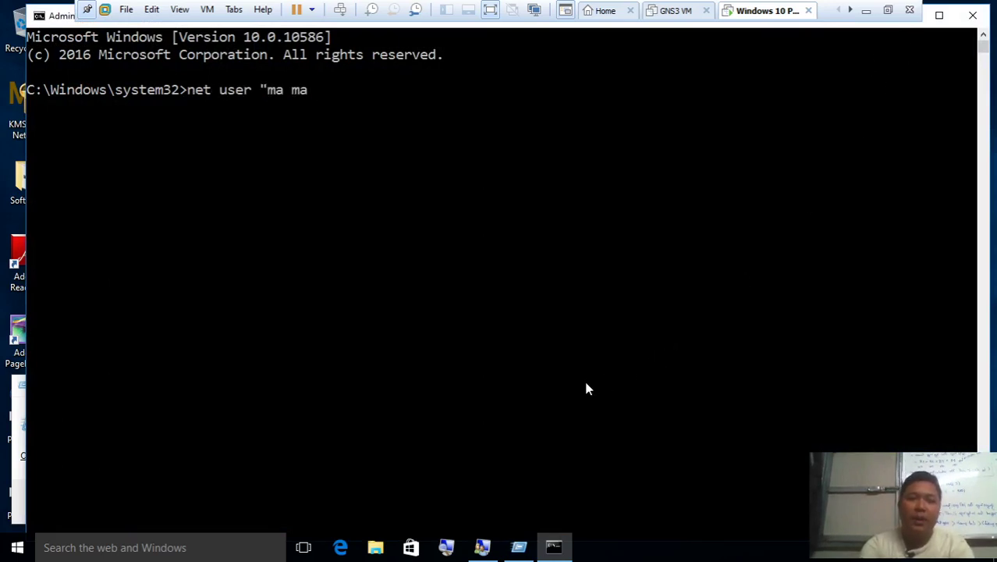
type(":")
key("BackSpace")
key("BackSpace")
type("\"")
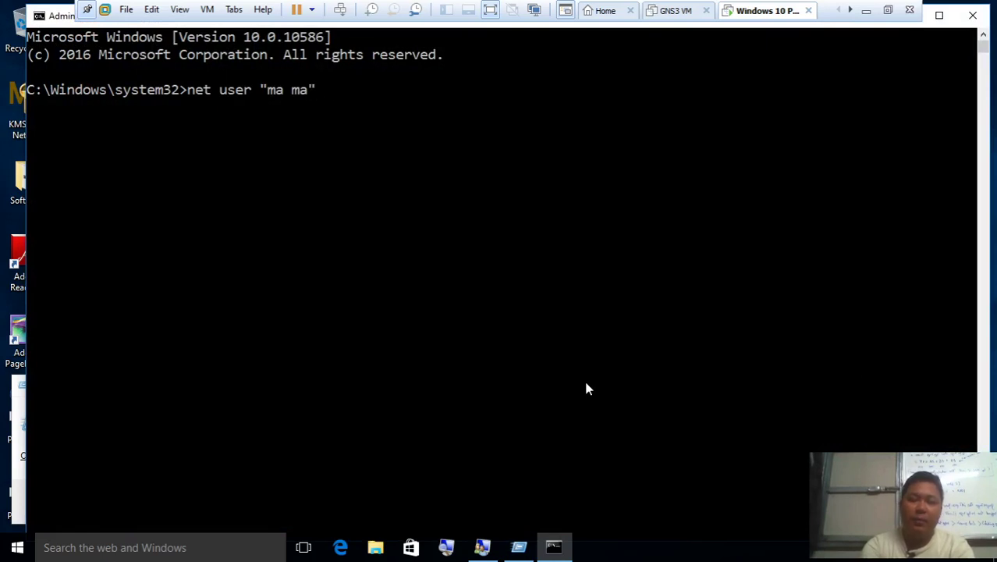
type(" /active")
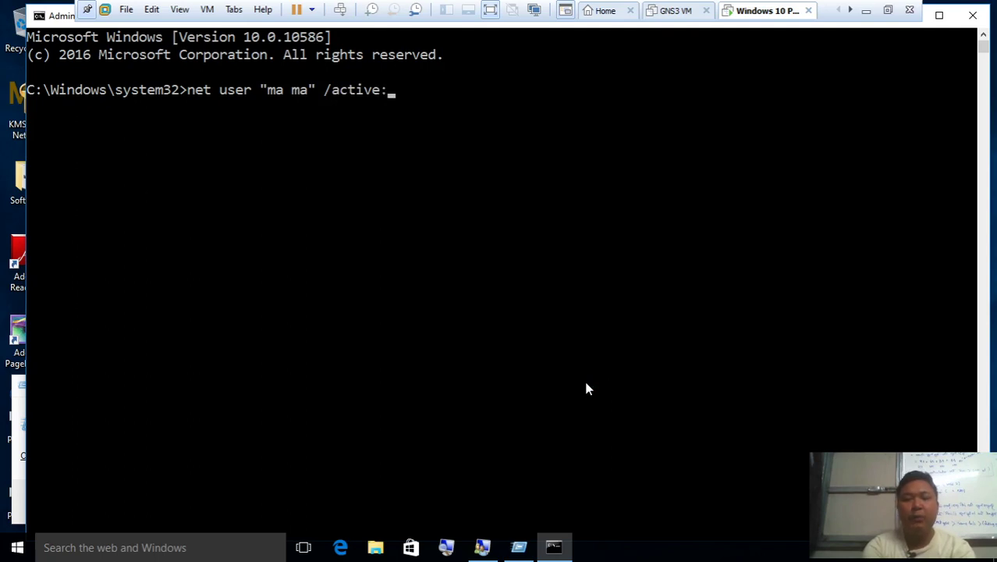
type(":no")
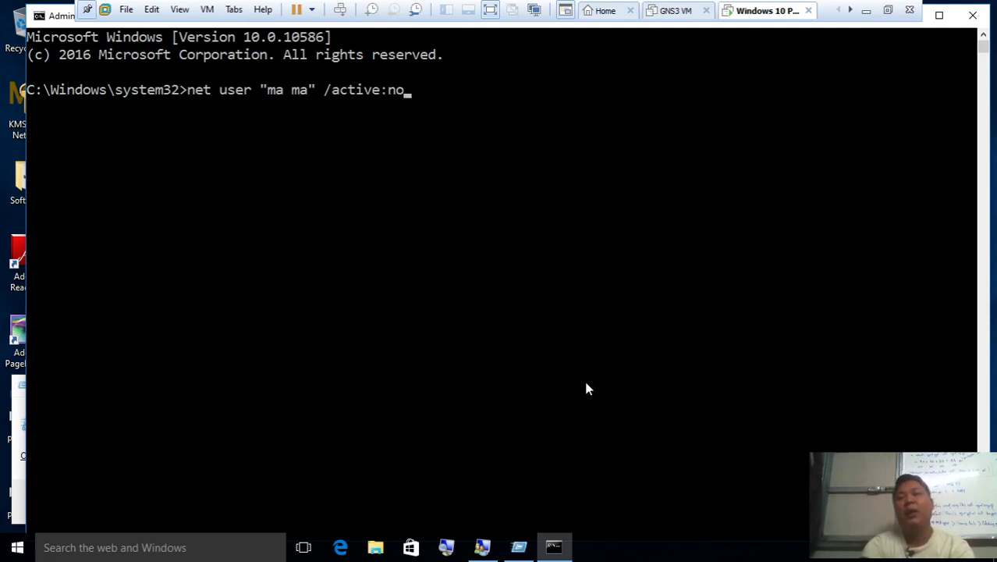
key("Return")
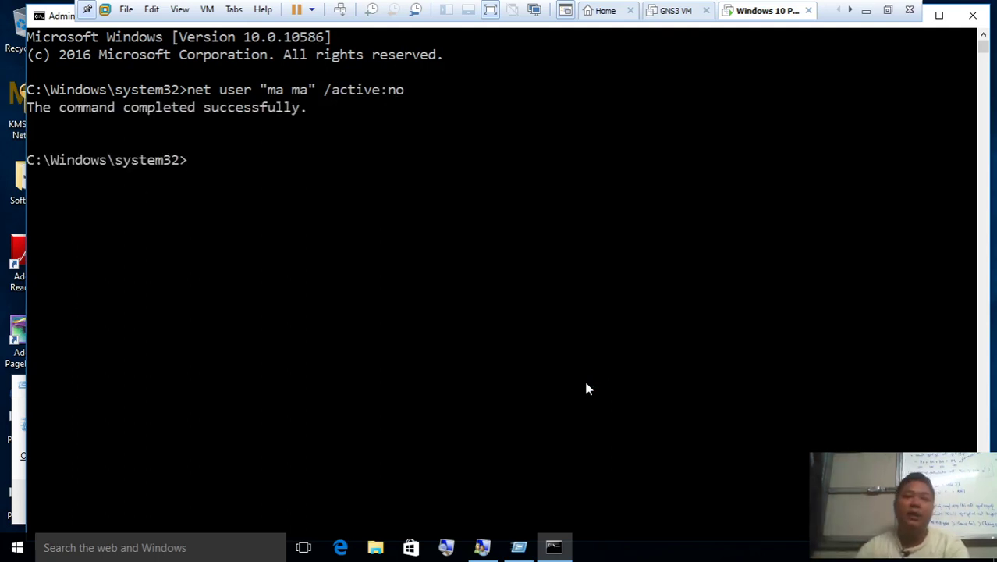
Refresh the Local Users and Groups list and open ma ma's context menu
left_click(494, 557)
right_click(447, 298)
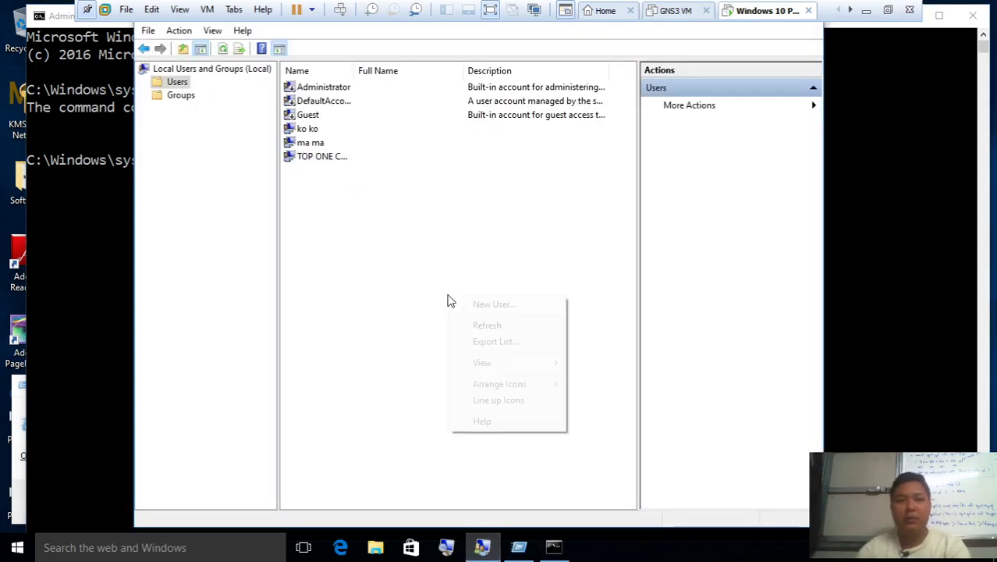
left_click(502, 326)
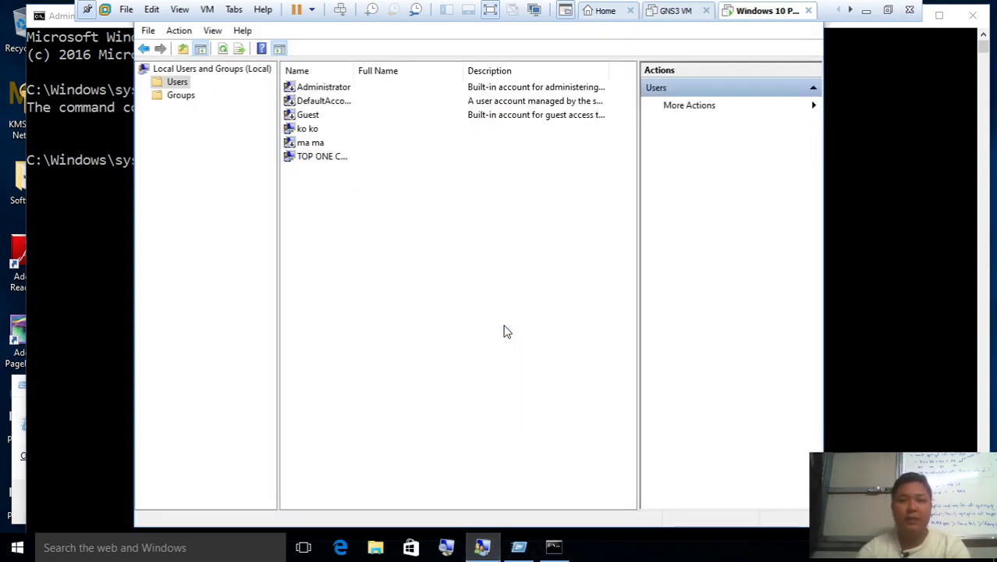
left_click(308, 147)
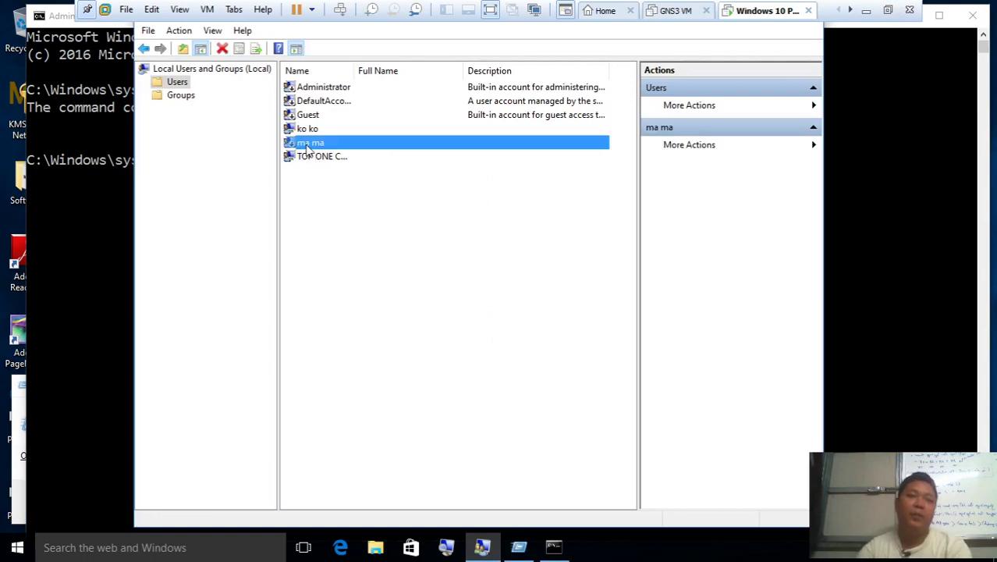
left_click(380, 304)
left_click(324, 149)
right_click(324, 146)
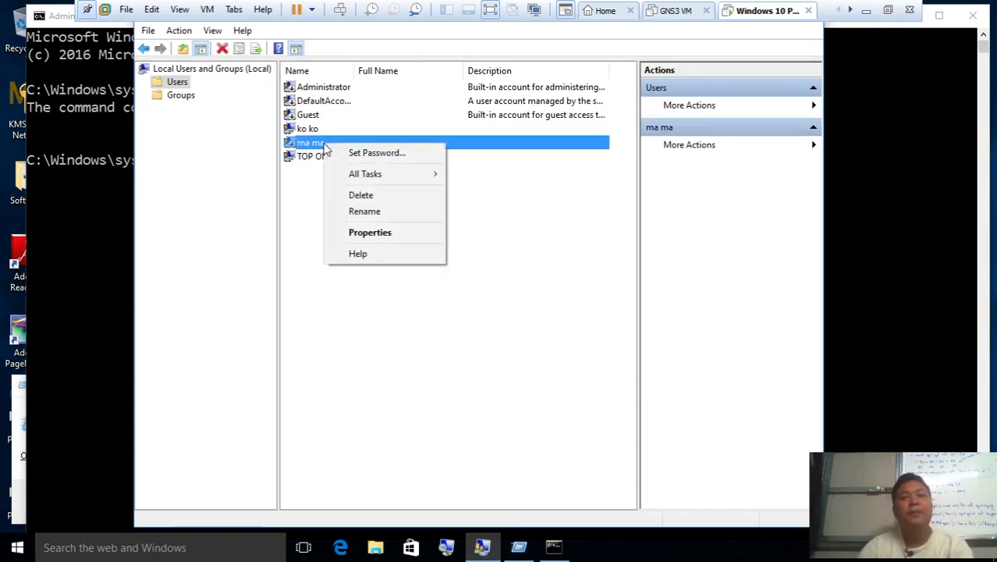
Open ma ma's Properties, confirm 'Account is disabled' is ticked, and close it
left_click(378, 240)
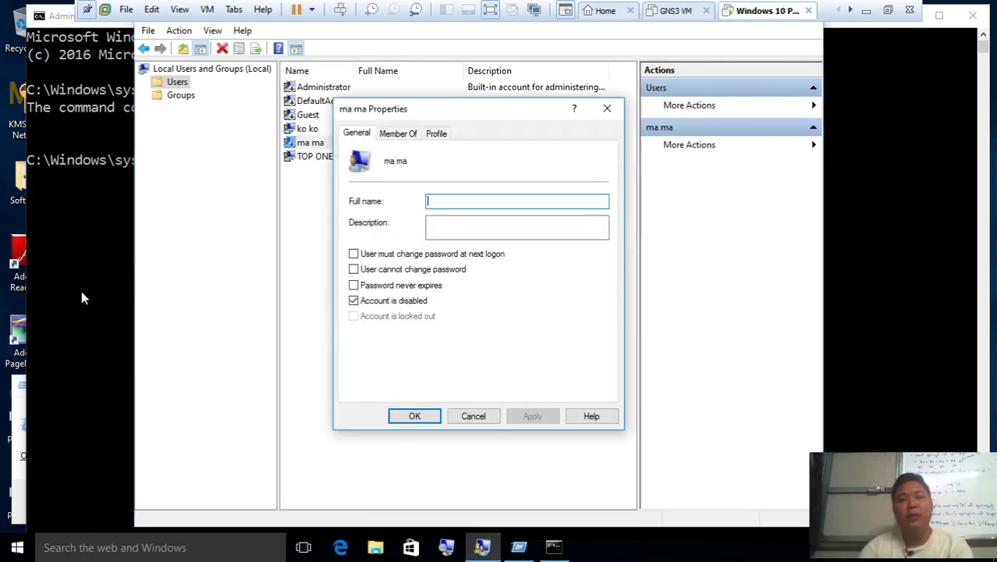
left_click(607, 108)
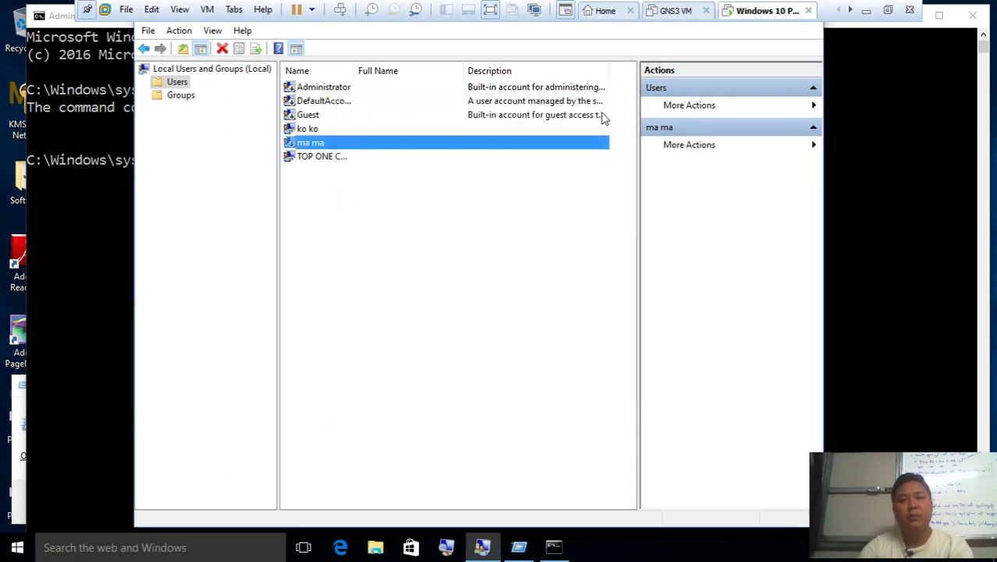
left_click(546, 232)
Recall the previous command and run net user "ma ma" /active:yes
left_click(69, 282)
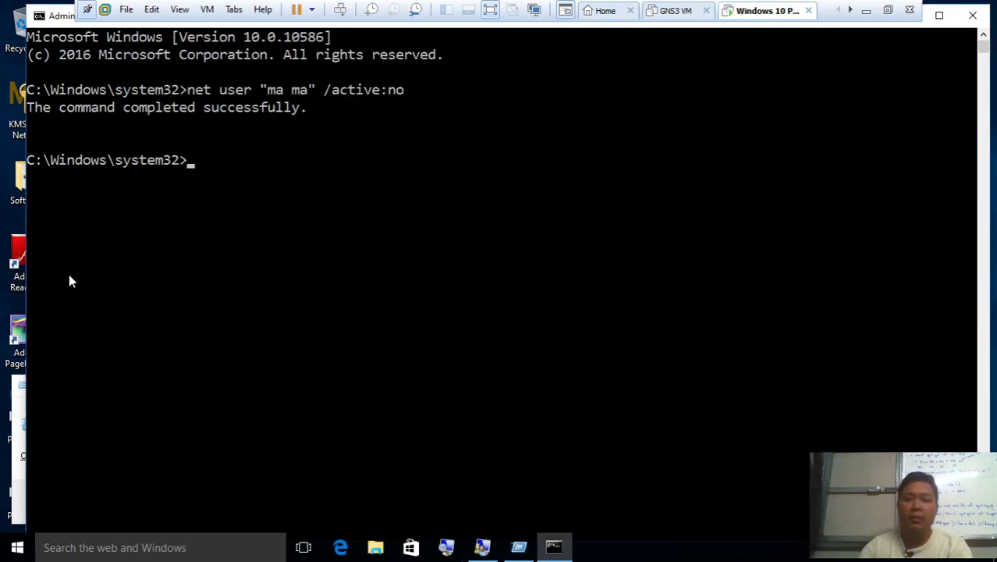
key("Up")
key("BackSpace")
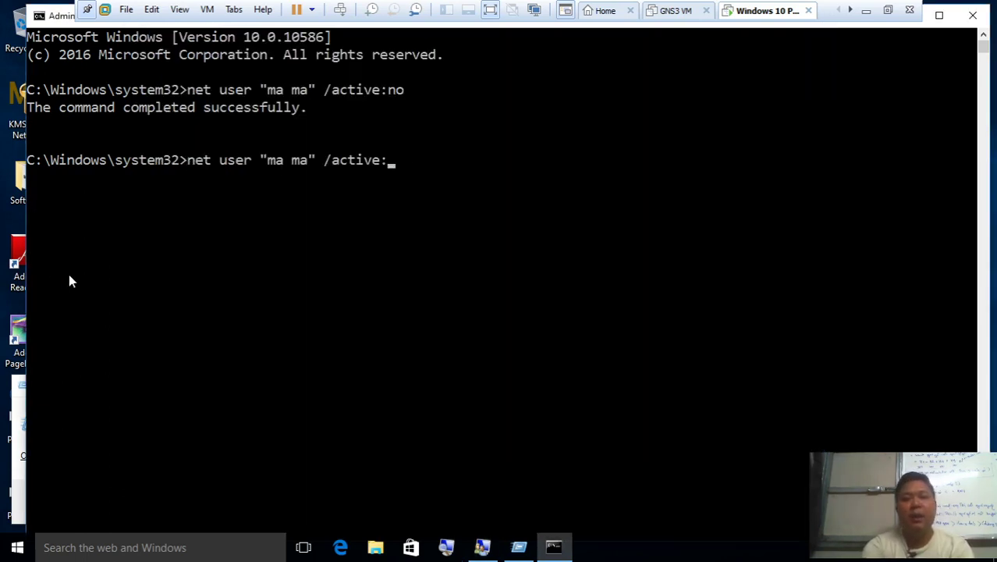
type("yes")
key("Return")
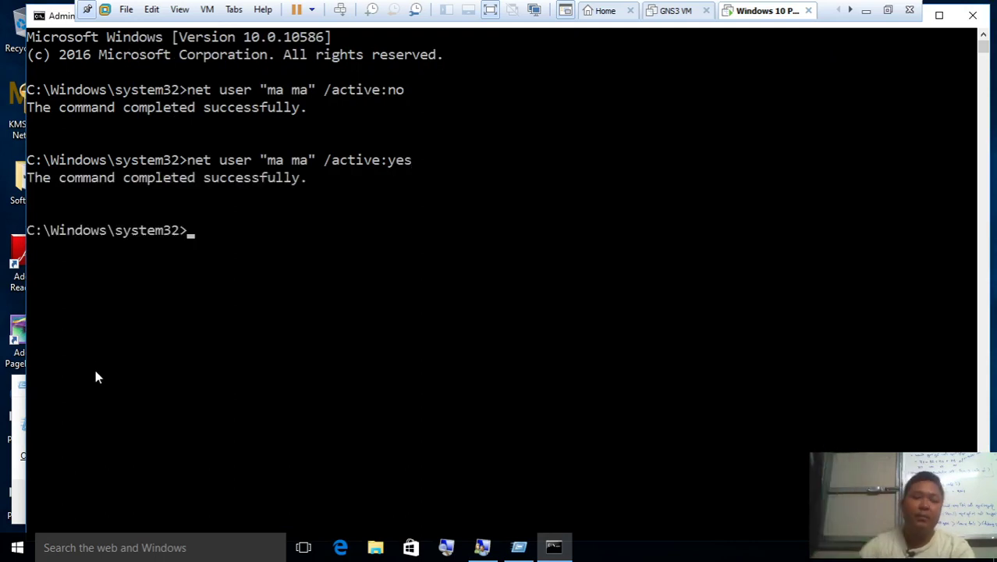
Refresh the Local Users and Groups list and highlight the /active:yes command line
left_click(482, 547)
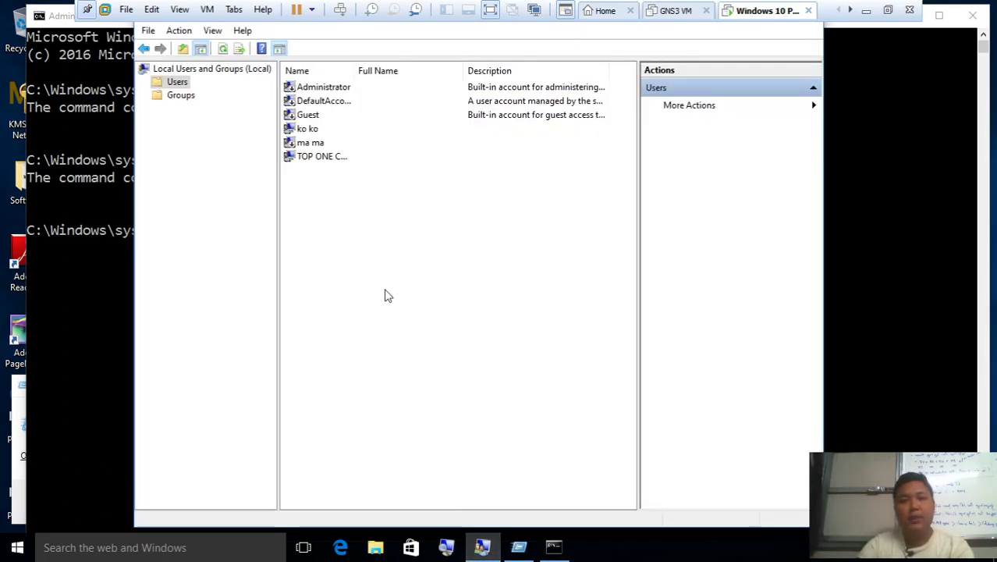
right_click(374, 246)
left_click(461, 283)
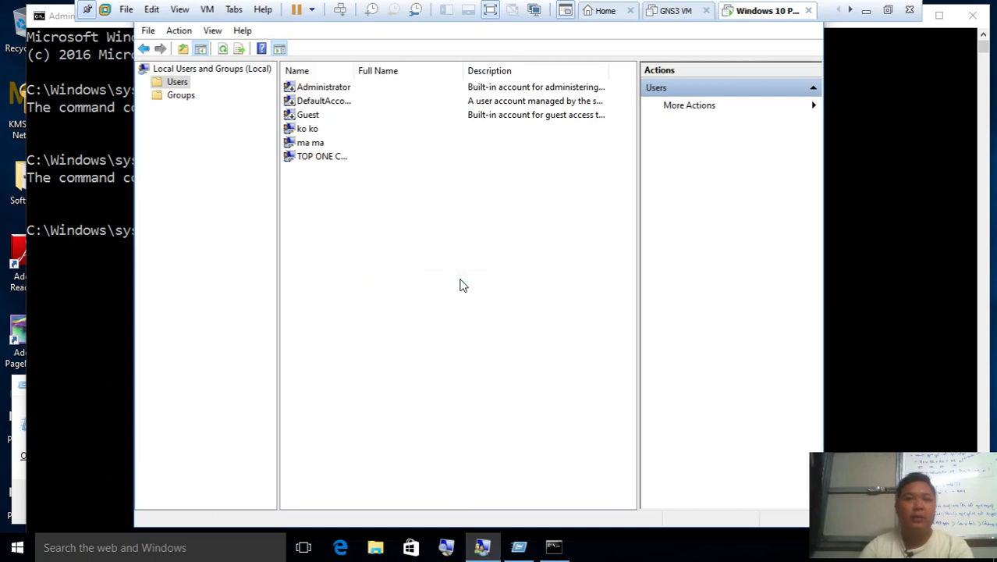
left_click(68, 326)
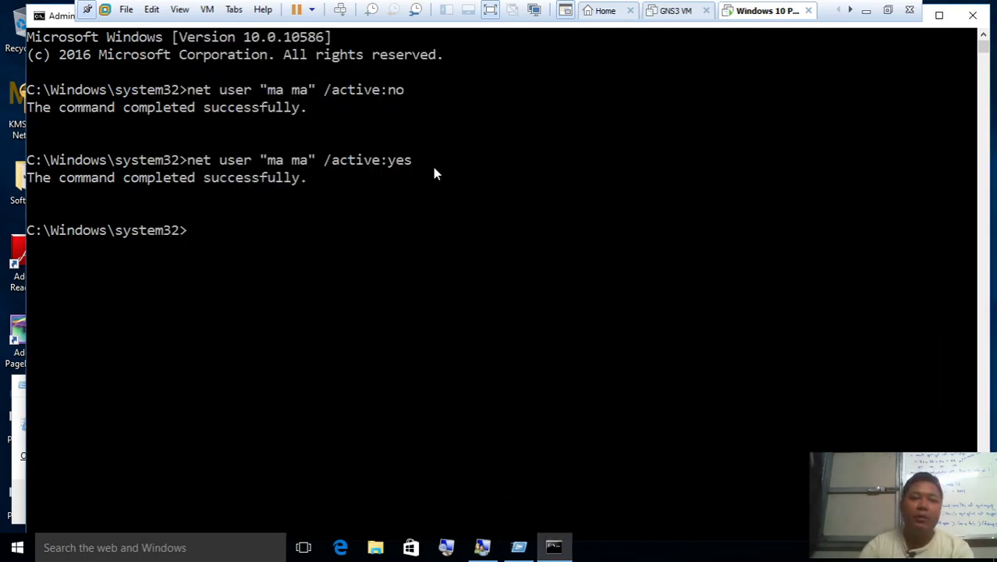
left_click_drag(434, 167, 201, 161)
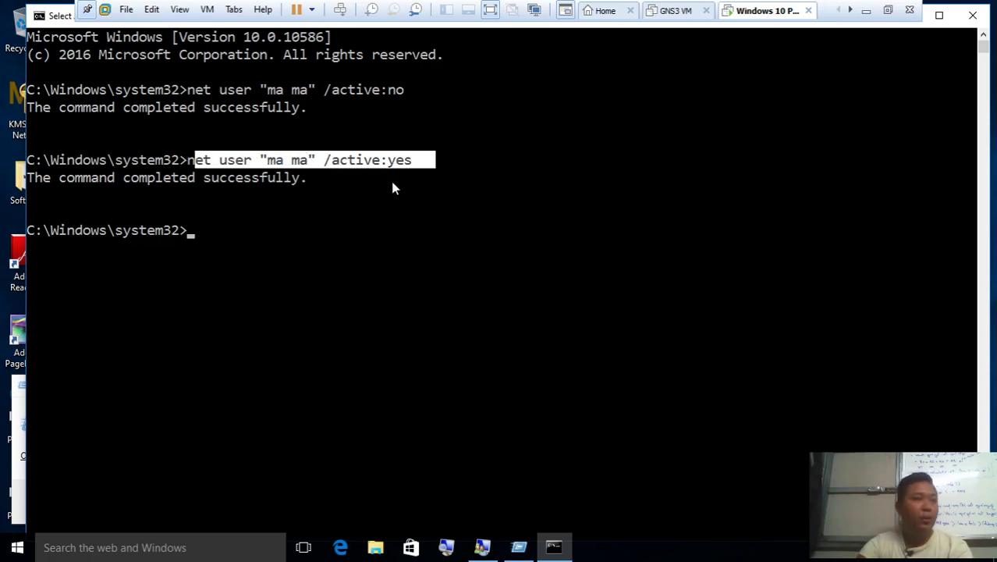
right_click(412, 262)
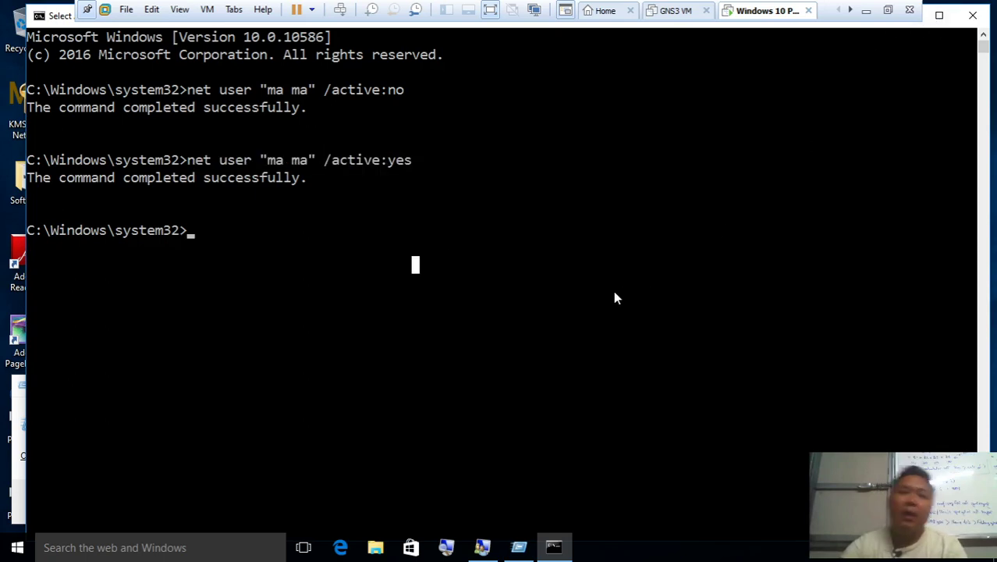
List all accounts with net user, then rerun net user "ma ma" /active:no to disable ma ma
type("net user")
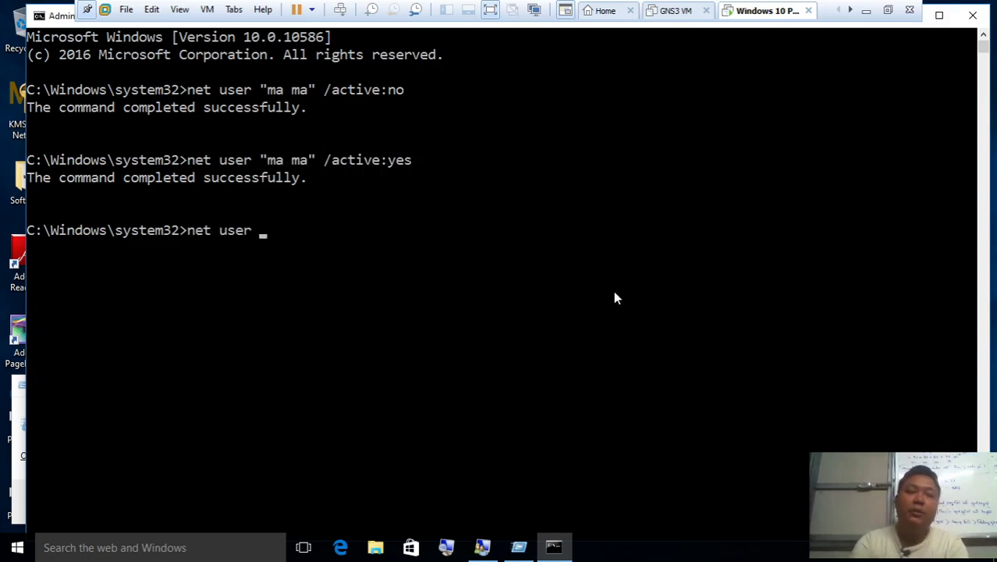
key("Return")
type("net")
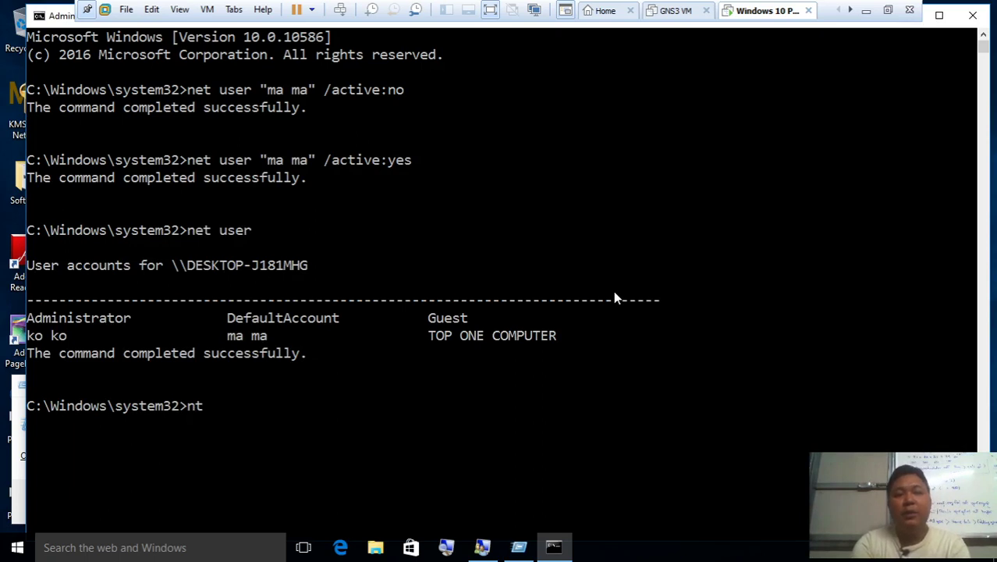
type(" user ")
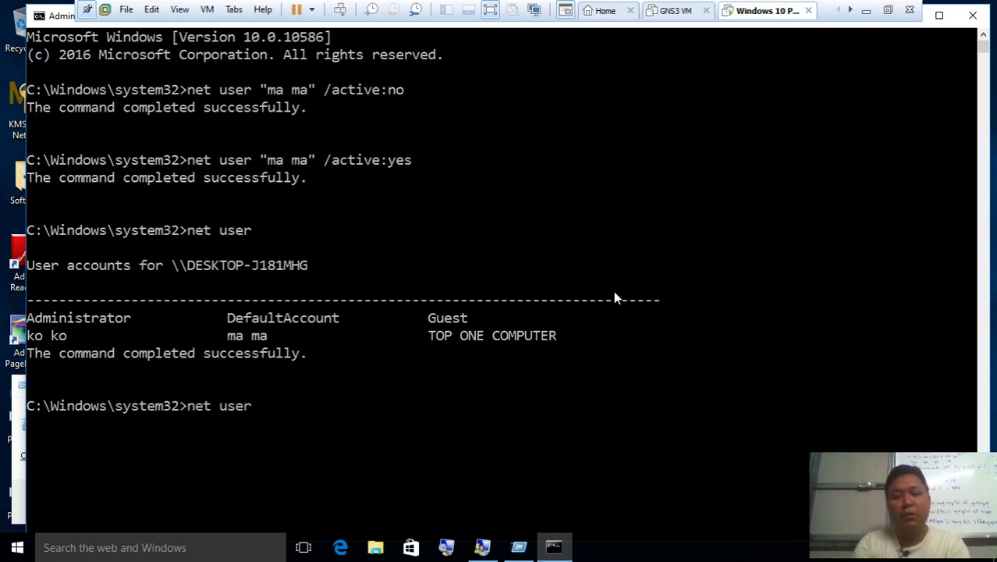
type("\"ko ko")
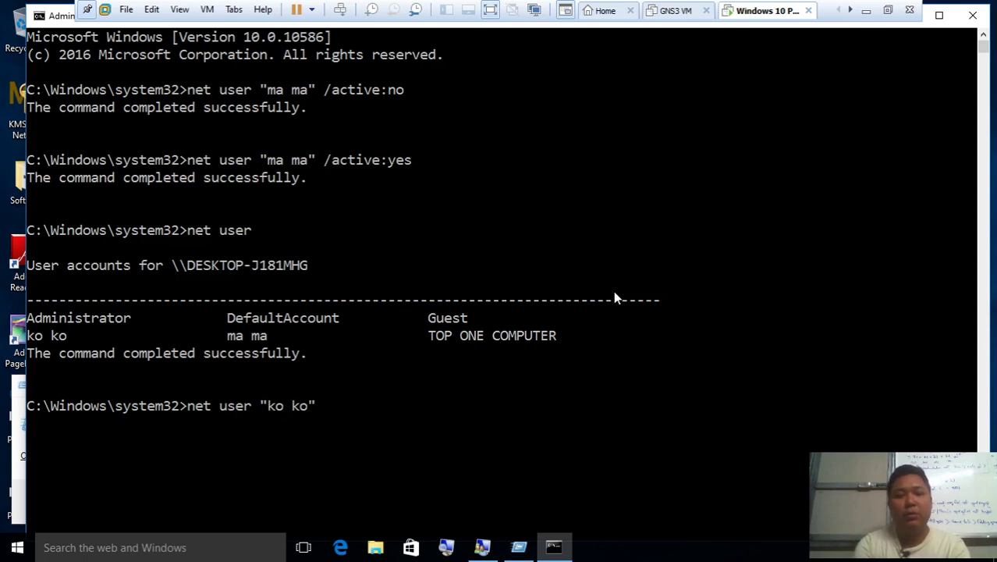
key("BackSpace")
key("BackSpace")
key("BackSpace")
key("BackSpace")
key("BackSpace")
key("BackSpace")
key("BackSpace")
key("BackSpace")
key("BackSpace")
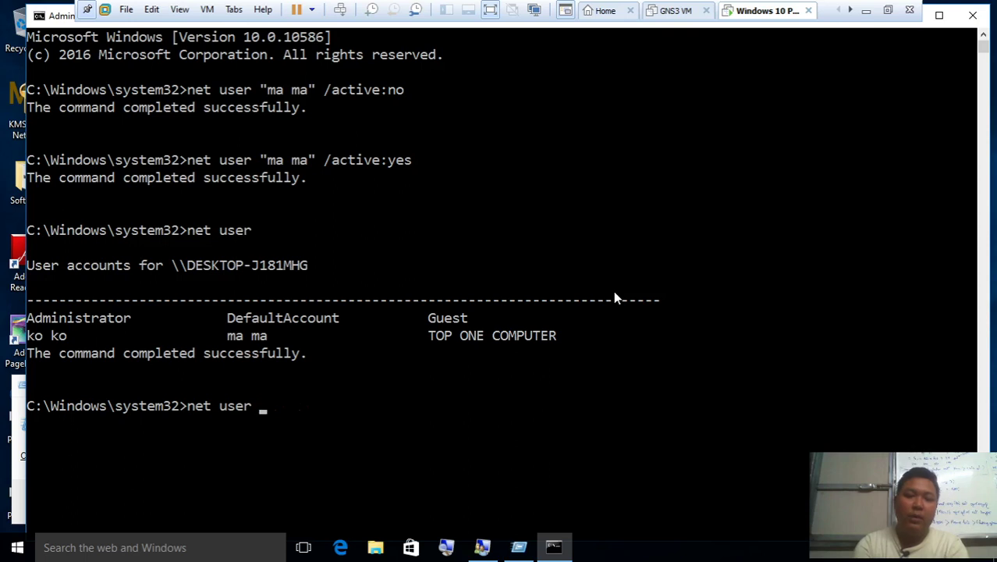
type("r \"ma")
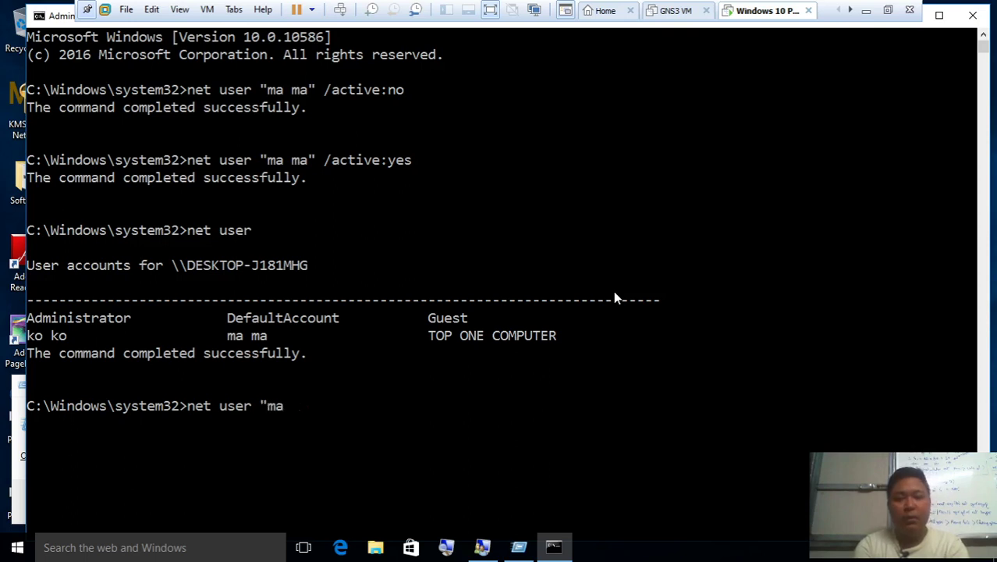
type(" ma")
key("Up")
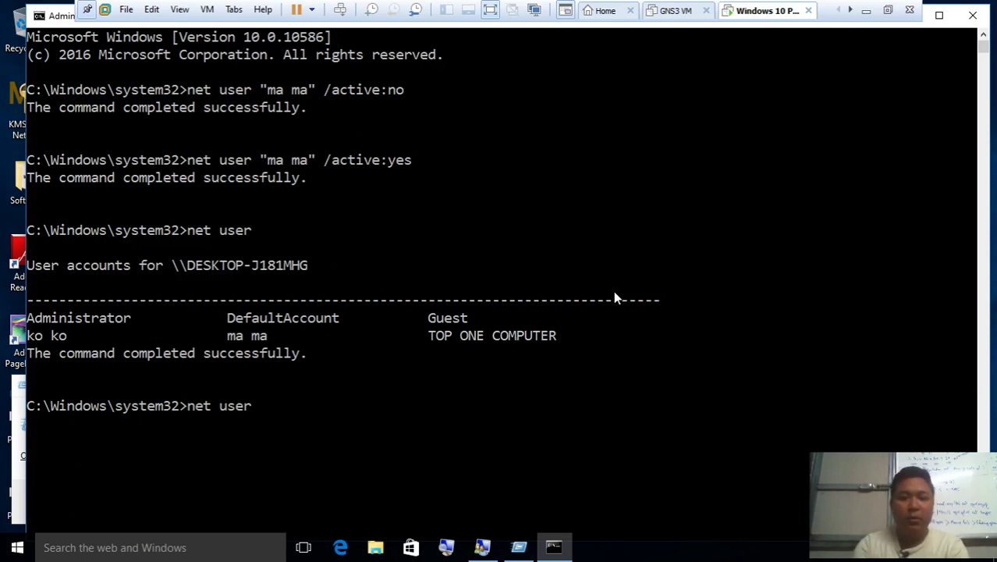
key("Up")
key("Up")
key("Return")
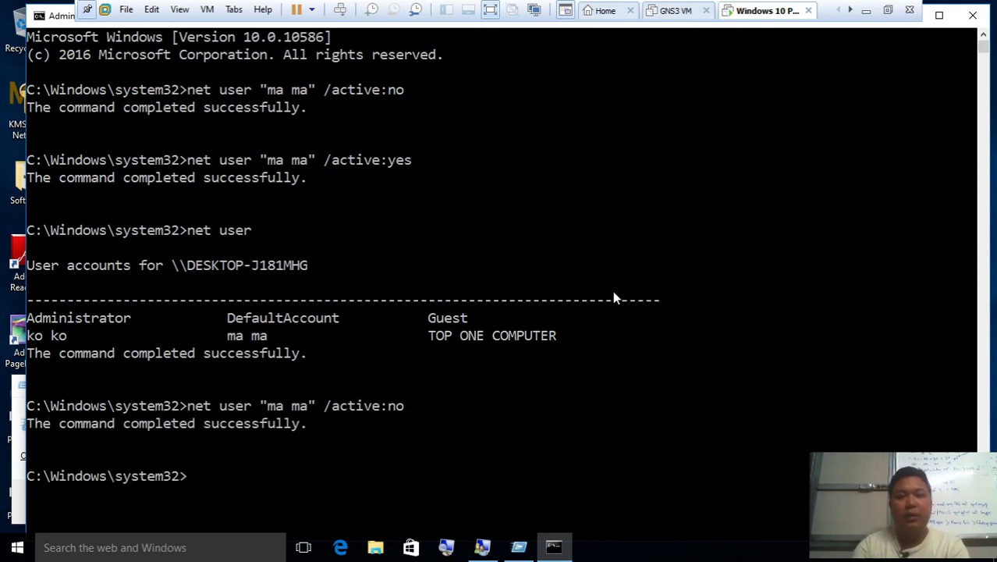
Refresh the user list in Local Users and Groups, then return to the Command Prompt
left_click(487, 549)
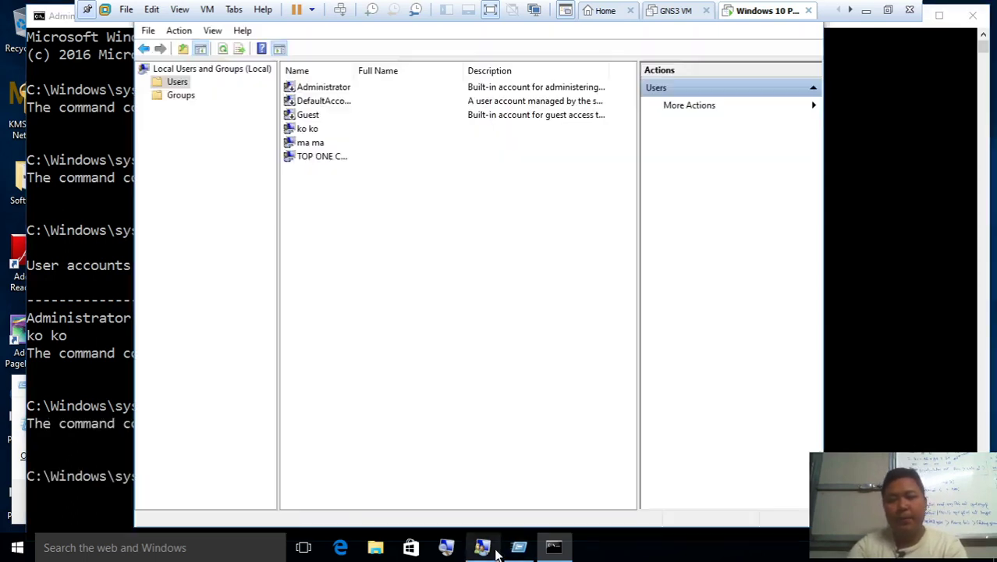
right_click(353, 217)
left_click(391, 250)
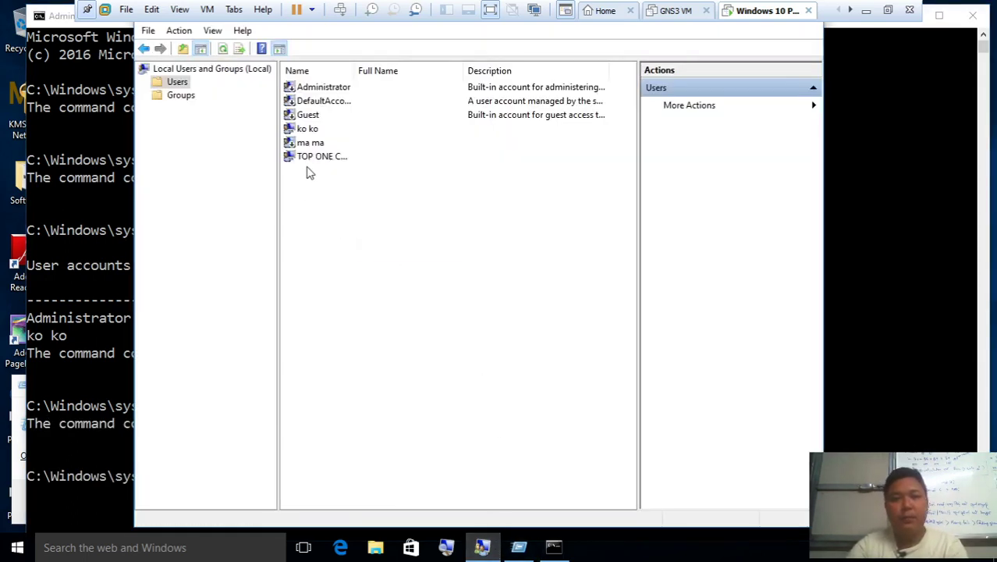
left_click(83, 350)
Clear the console with cls and list all accounts with net user
type("c")
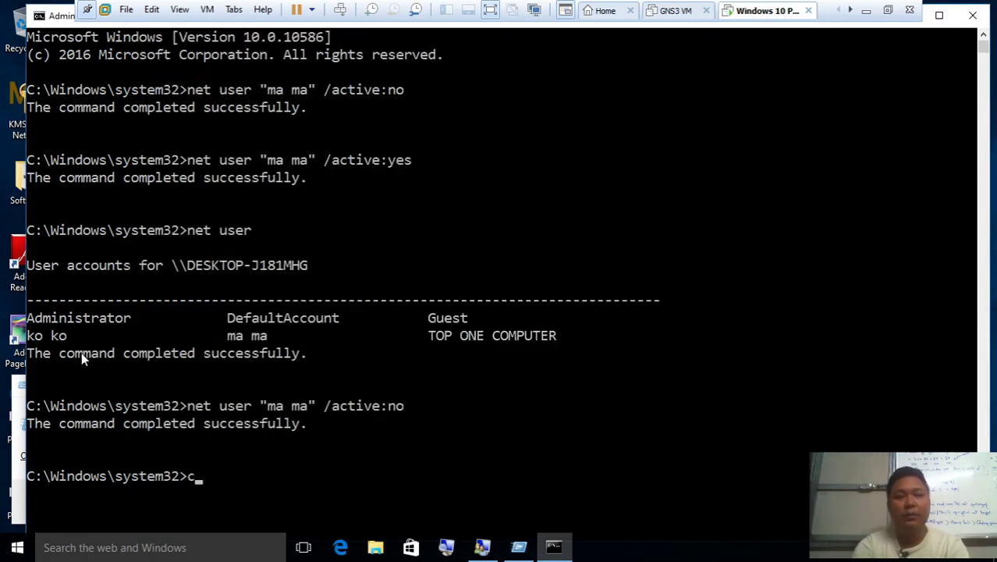
type("ls")
key("Return")
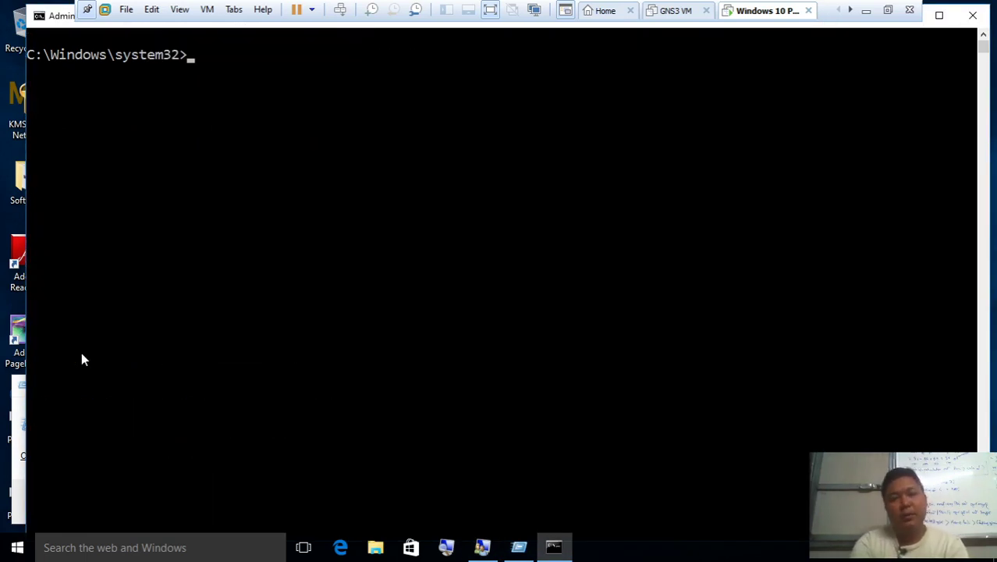
type("us")
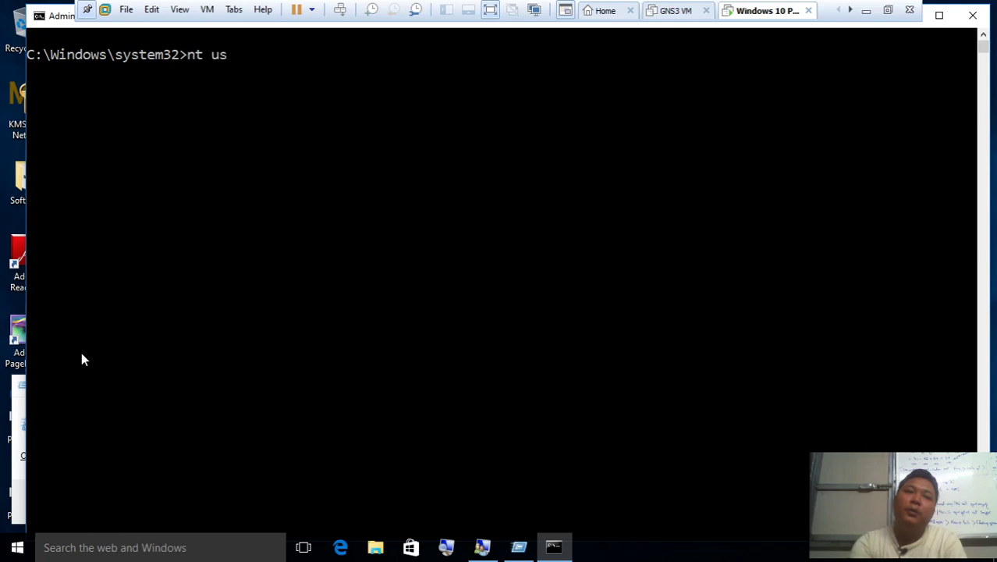
key("BackSpace")
key("BackSpace")
type("user")
key("Return")
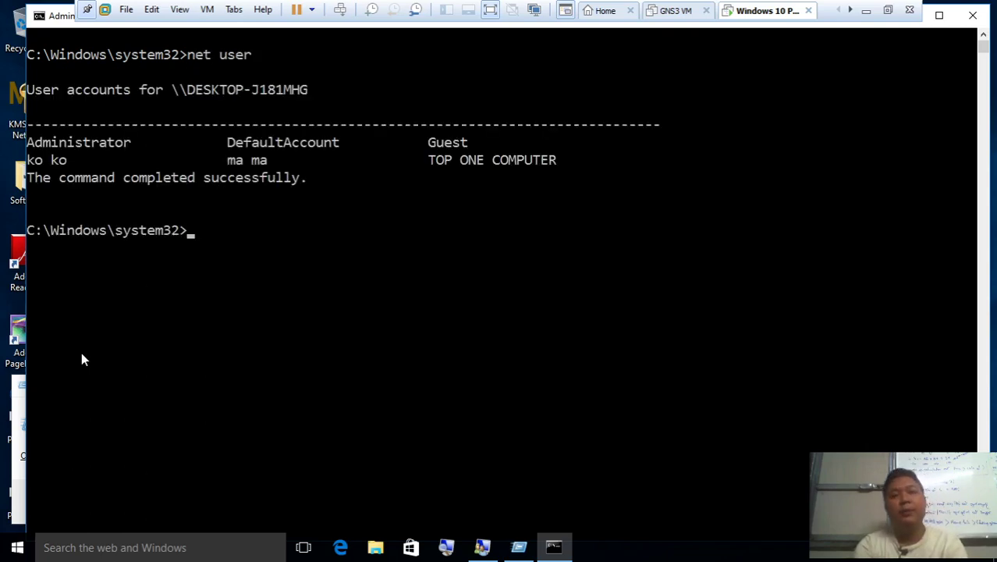
Show net user "ko ko" details and highlight its never-expires and password date lines
type("net user ")
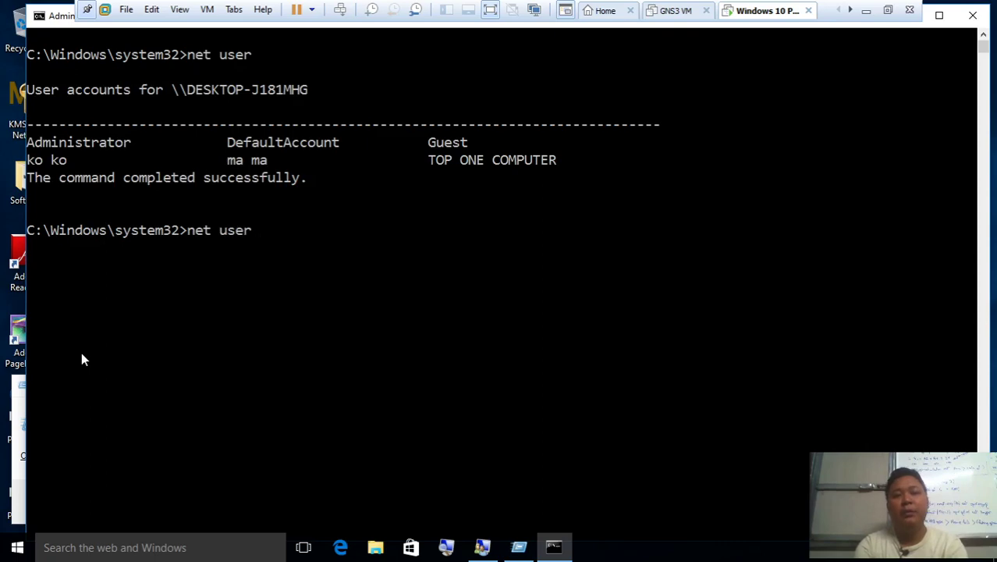
type(":")
key("BackSpace")
type("\"ko ko\"")
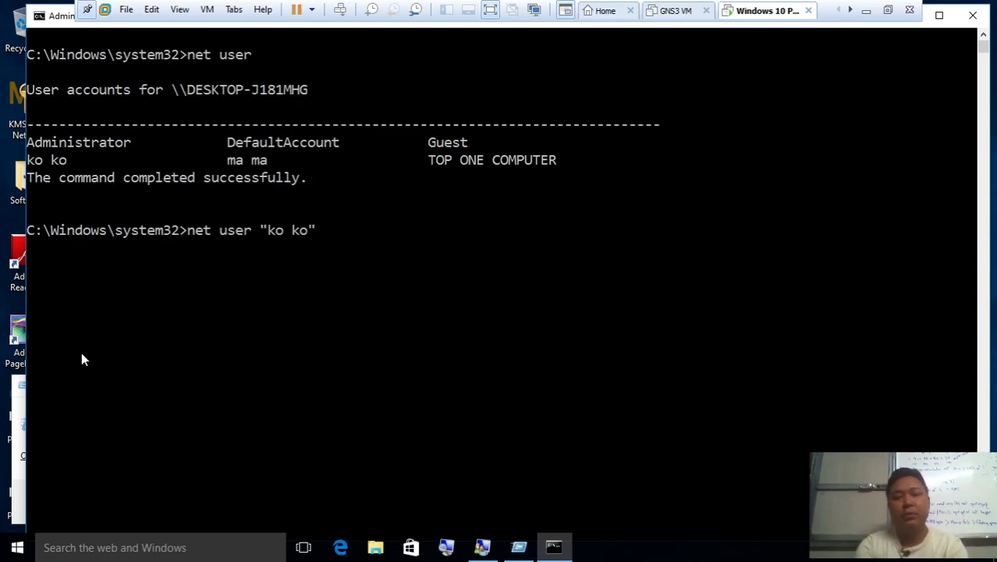
key("Return")
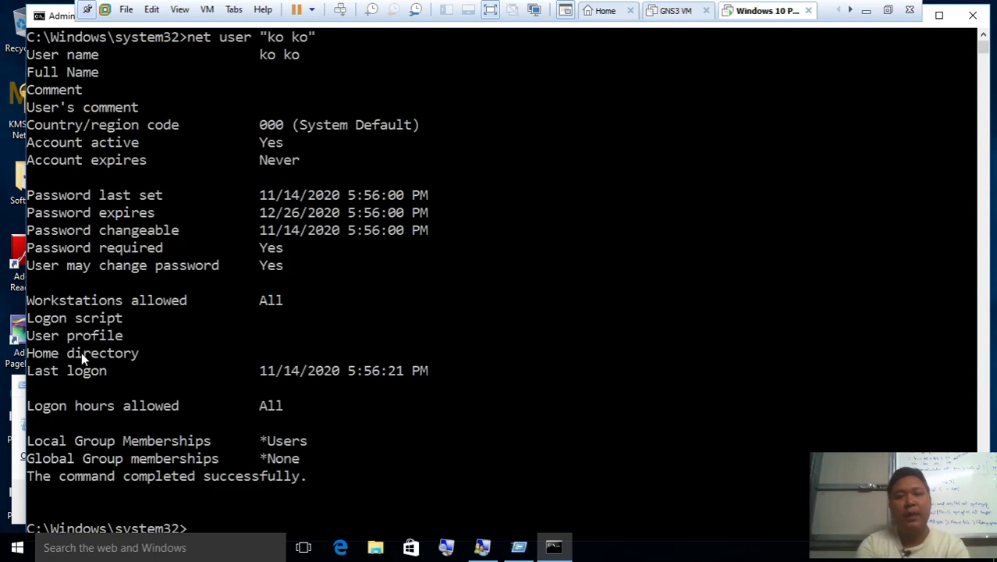
scroll(207, 387, "up", 2)
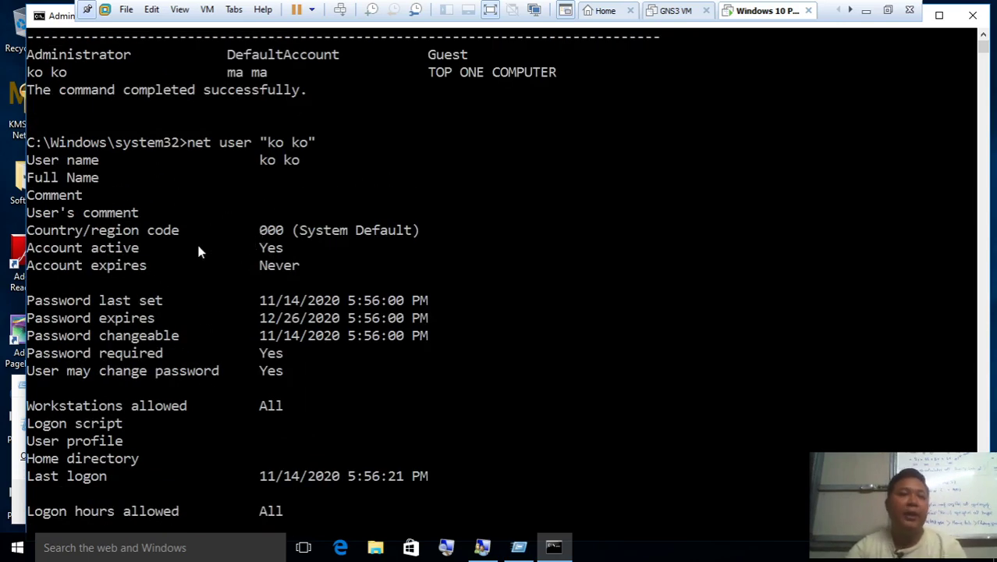
left_click_drag(124, 266, 287, 268)
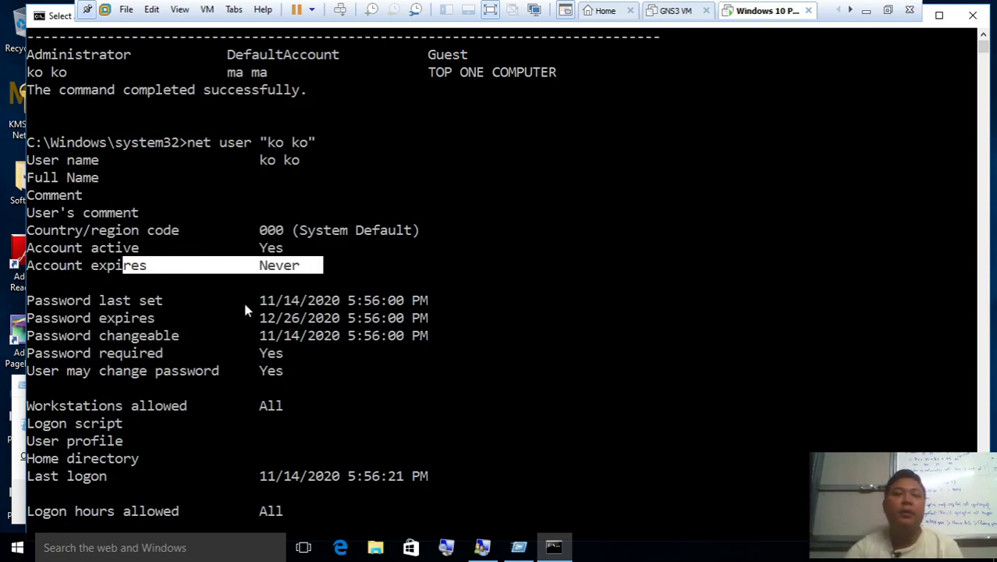
left_click_drag(244, 299, 340, 334)
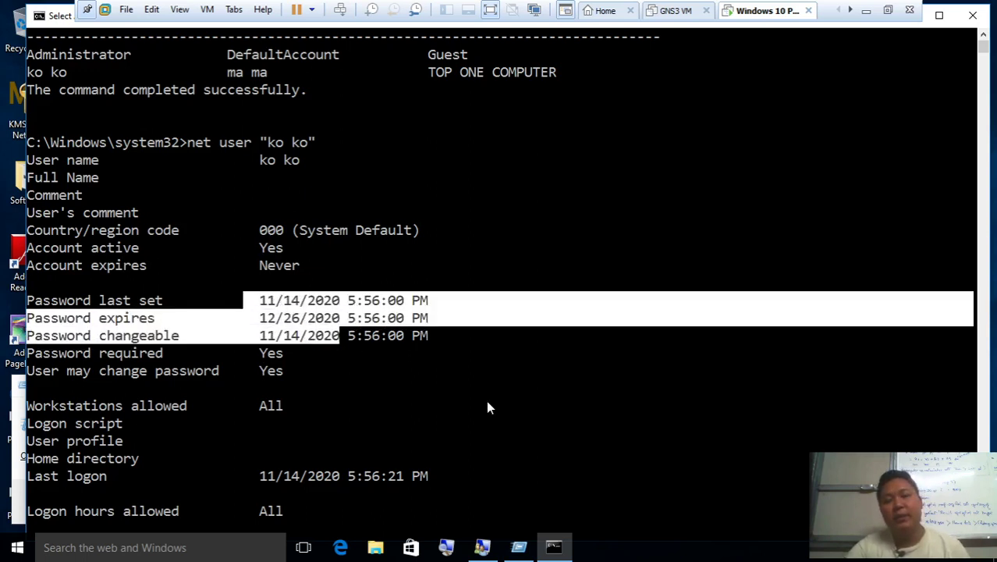
Open ko ko's Properties in Local Users and Groups, then return to the Command Prompt
left_click(486, 547)
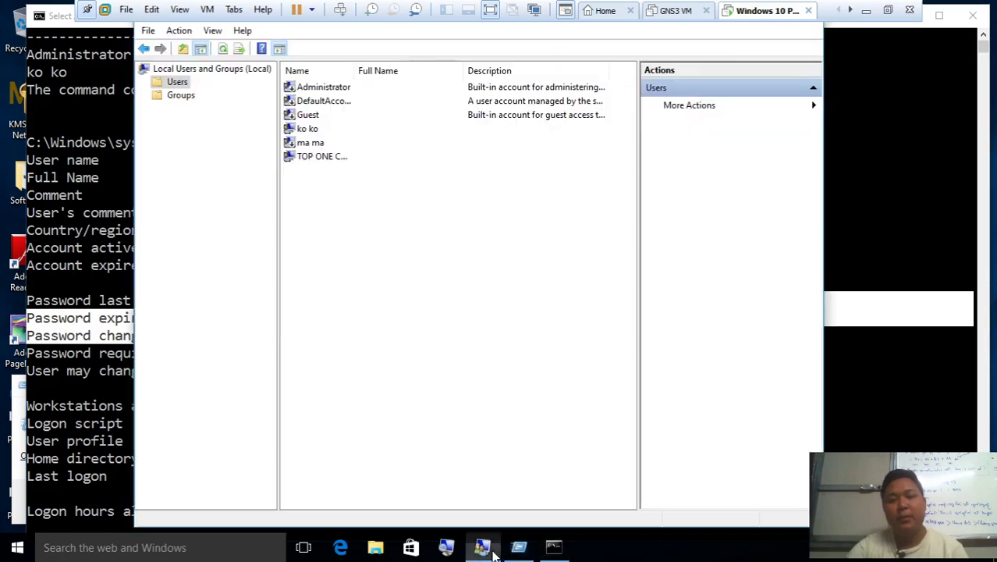
left_click(334, 128)
right_click(334, 129)
left_click(363, 212)
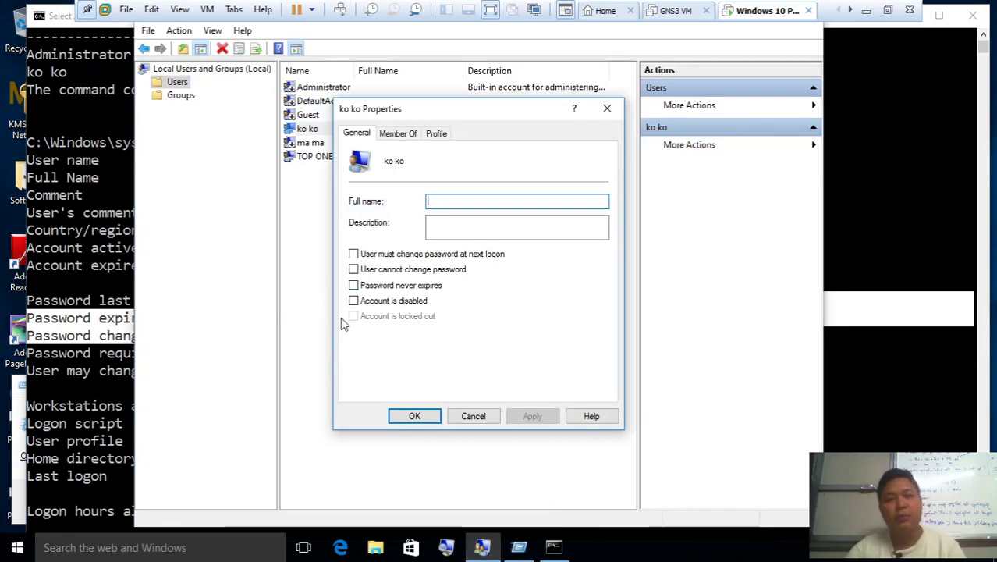
left_click(104, 248)
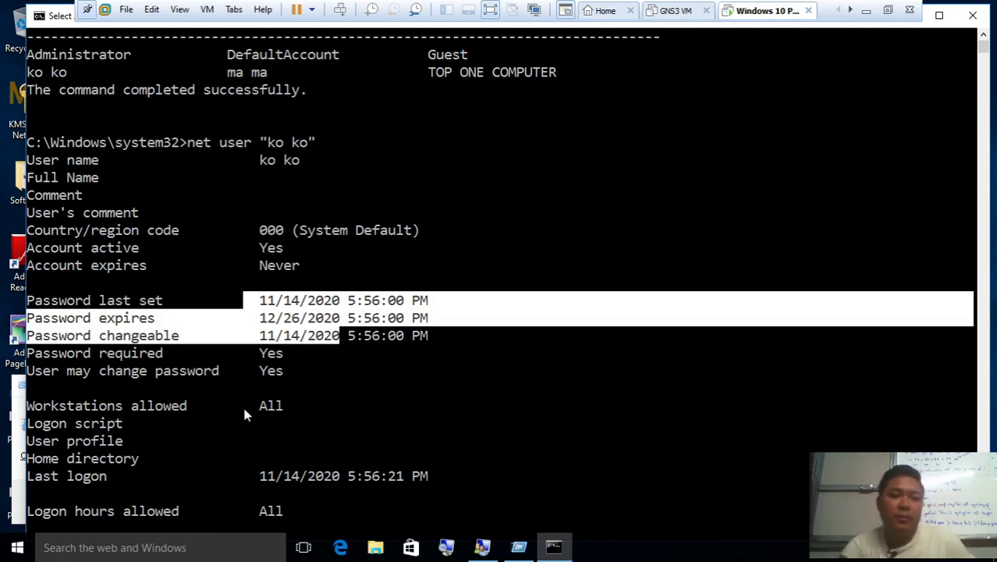
scroll(244, 414, "down", 2)
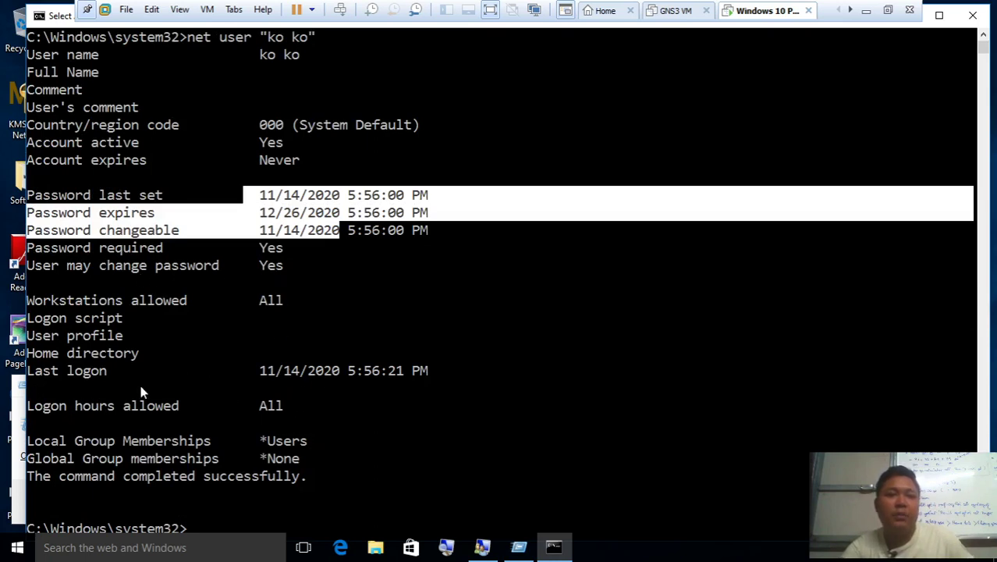
left_click_drag(245, 373, 418, 380)
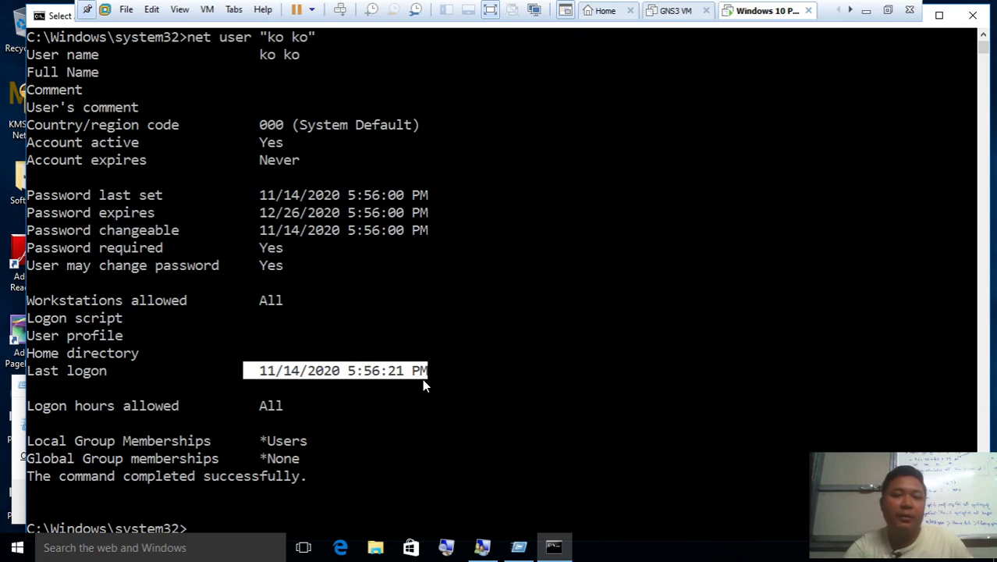
left_click_drag(330, 439, 260, 441)
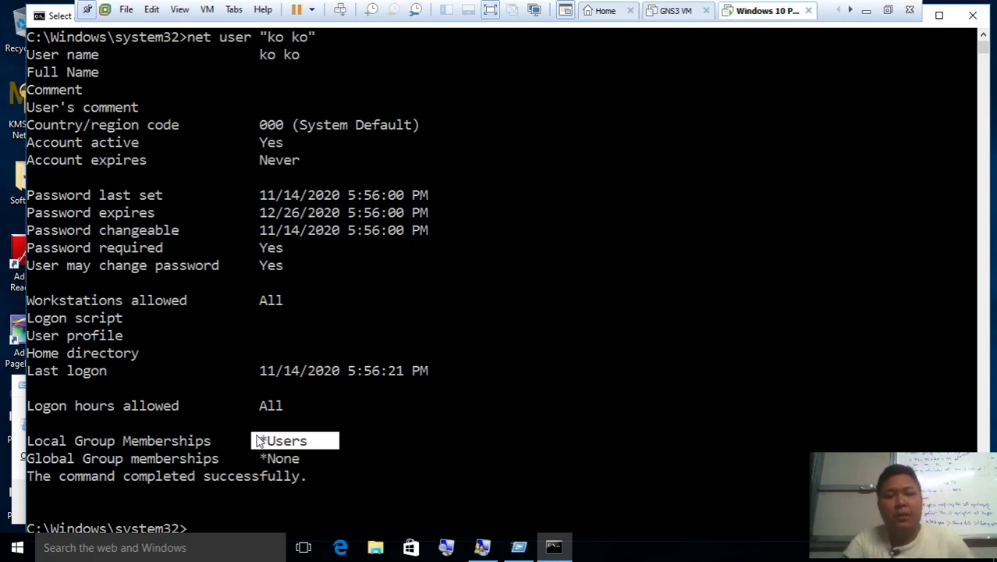
left_click_drag(359, 444, 269, 443)
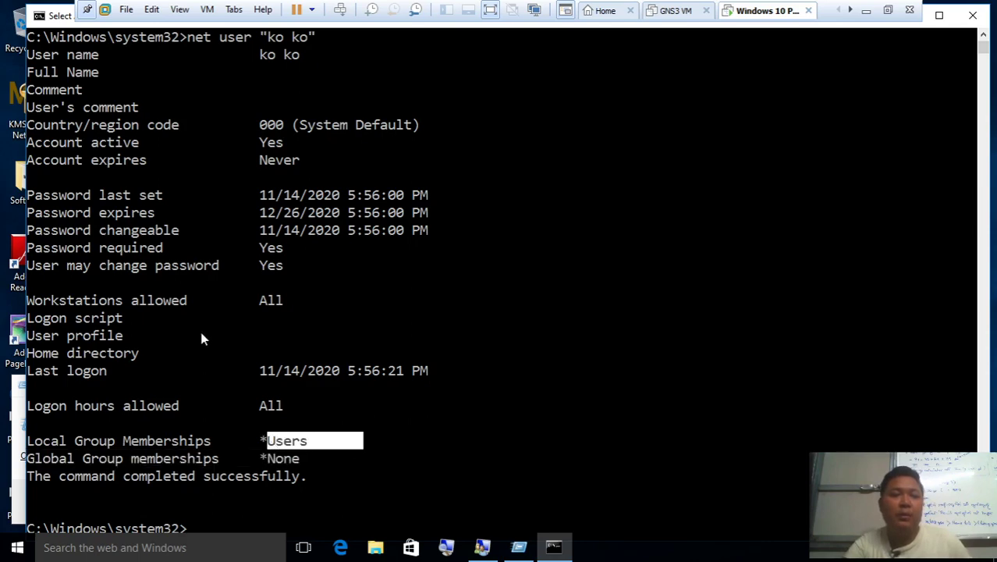
scroll(201, 454, "down", 1)
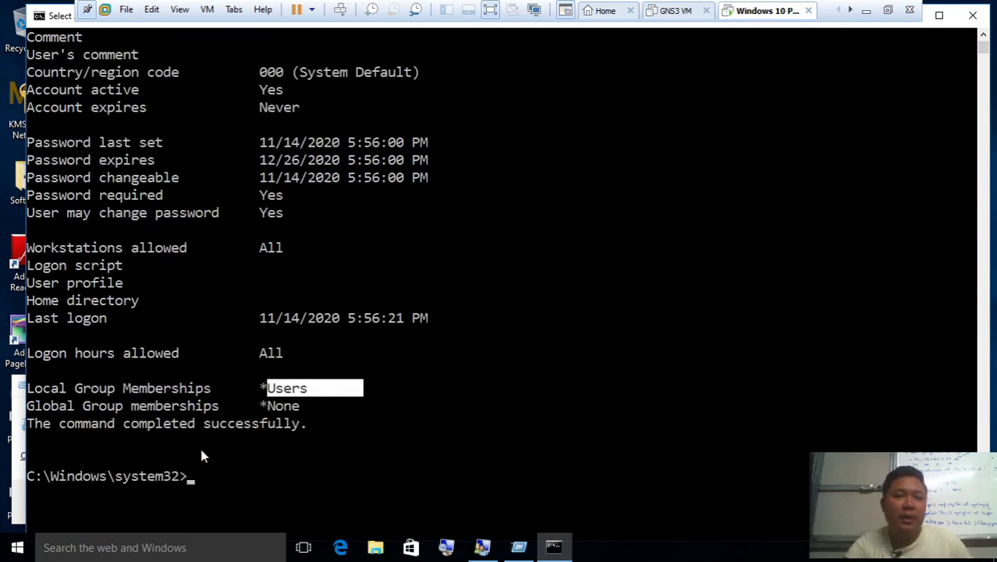
scroll(152, 287, "up", 2)
scroll(90, 176, "up", 1)
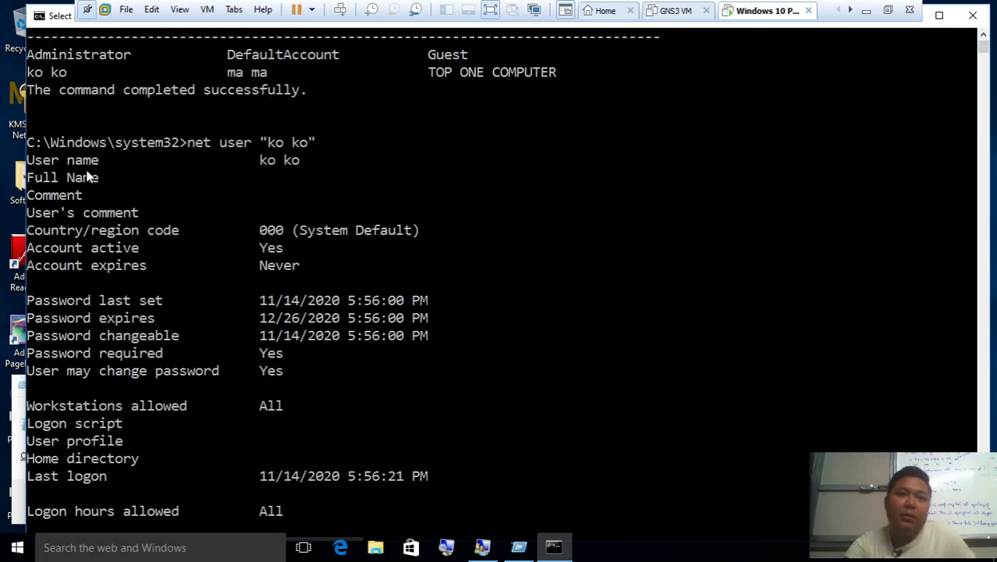
left_click_drag(163, 247, 281, 249)
scroll(285, 264, "down", 4)
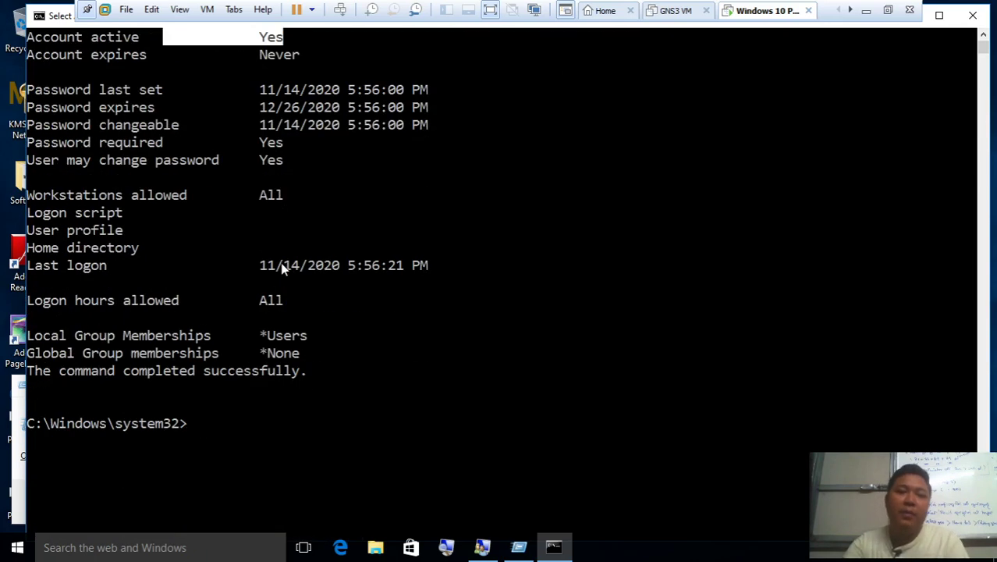
Type net user at the system32 prompt to begin the next command
type("net u")
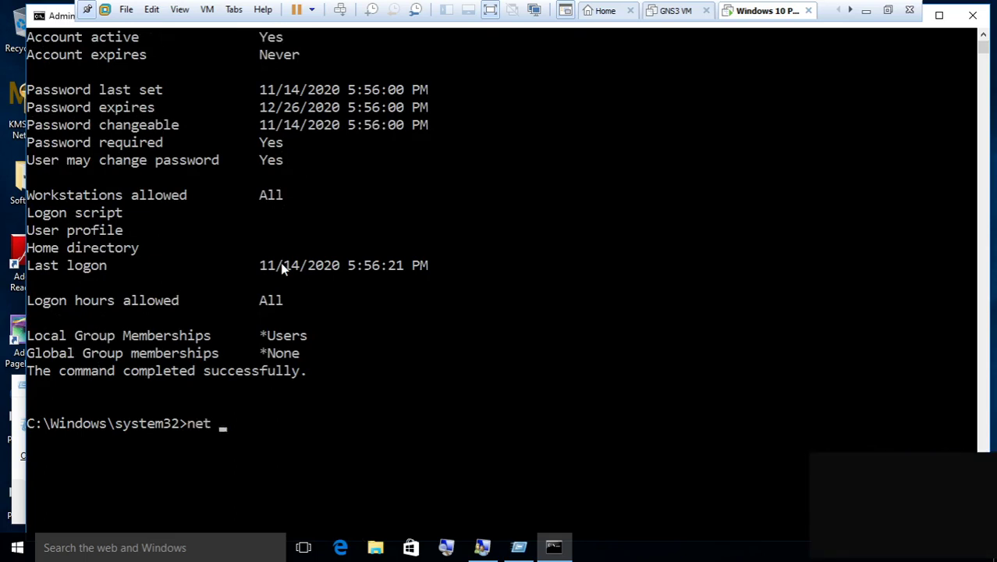
type("ser")
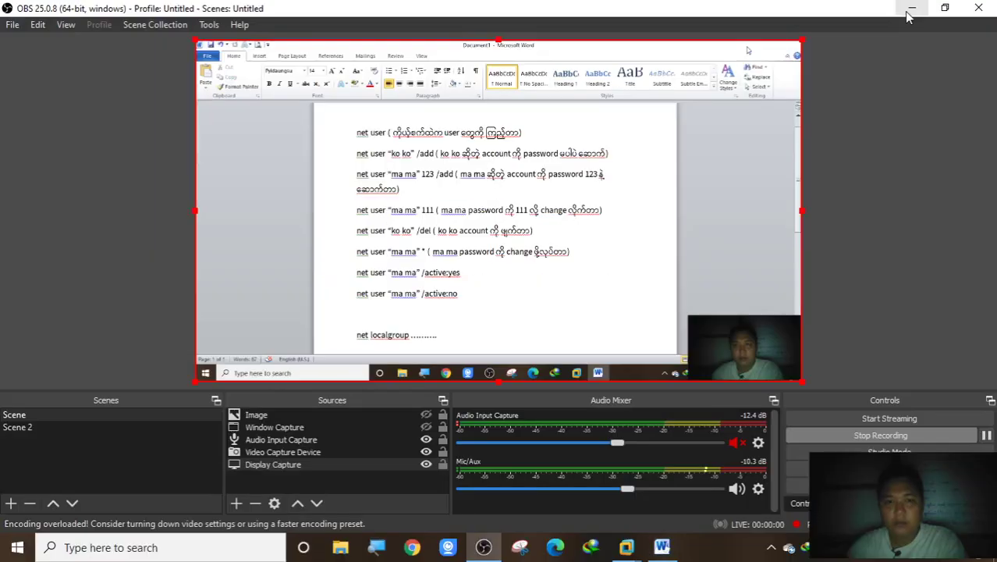
Minimize OBS Studio and restore the Windows 10 PC 1 VM console from the taskbar
left_click(911, 10)
mouse_move(627, 548)
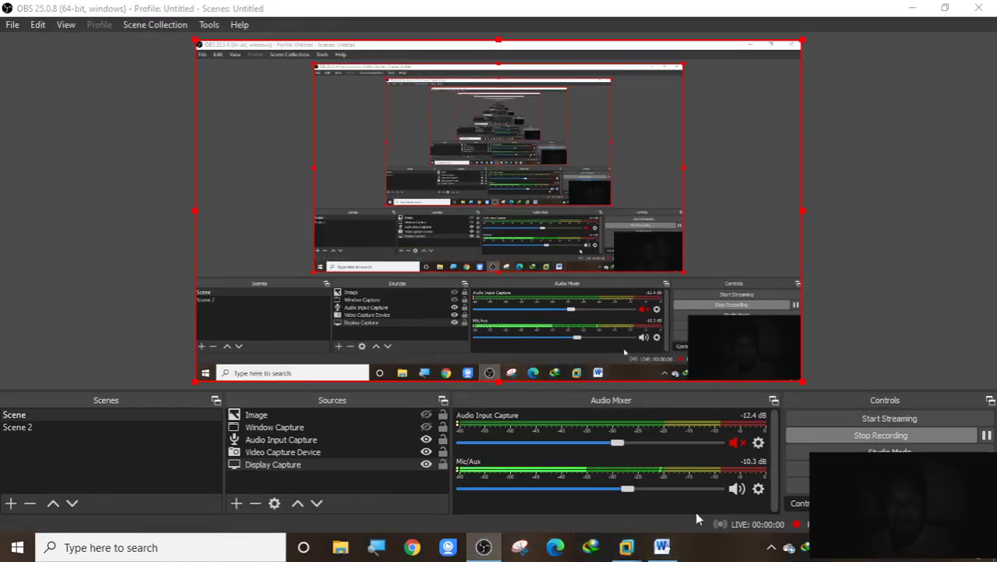
left_click(906, 7)
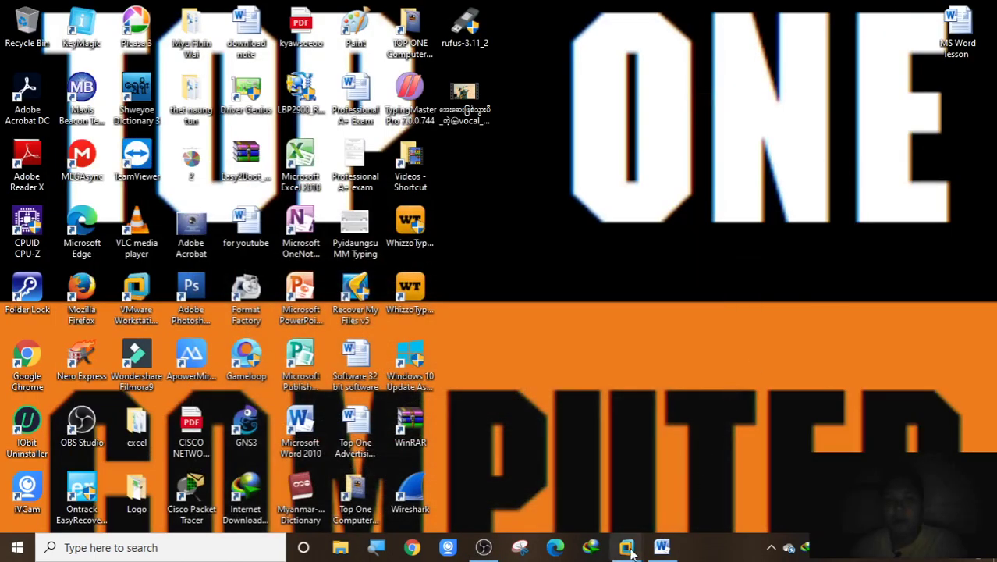
left_click(744, 486)
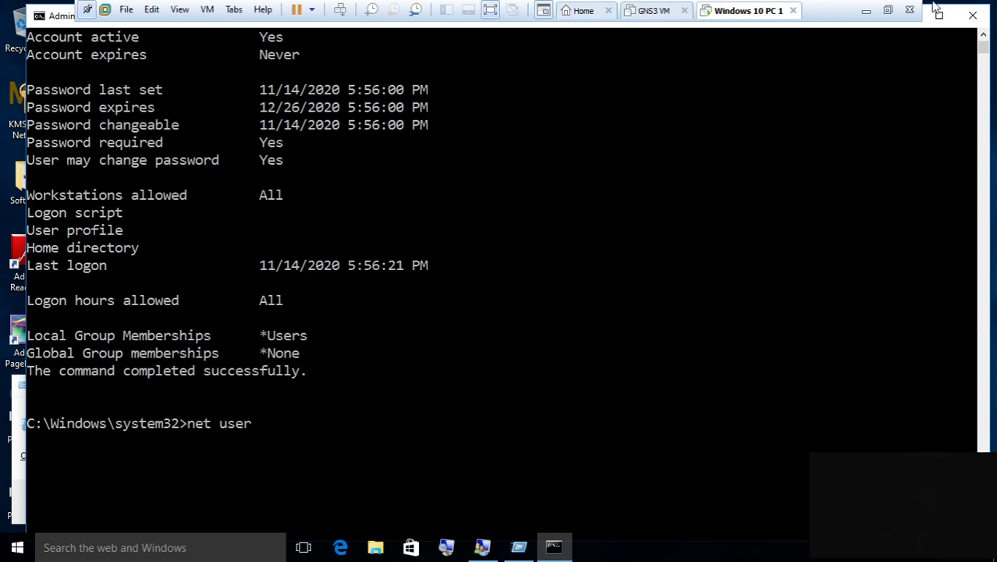
left_click(866, 10)
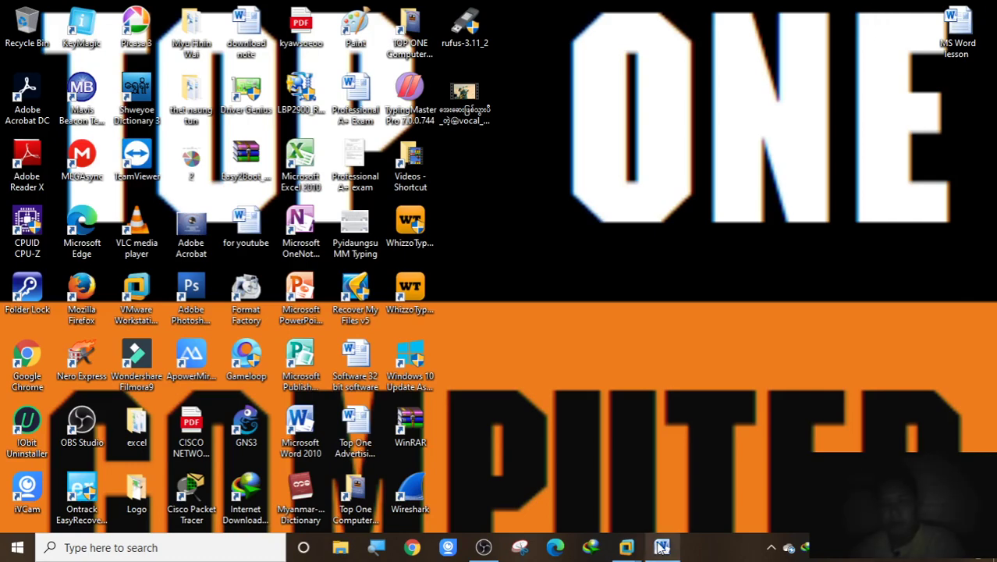
mouse_move(626, 547)
left_click(766, 468)
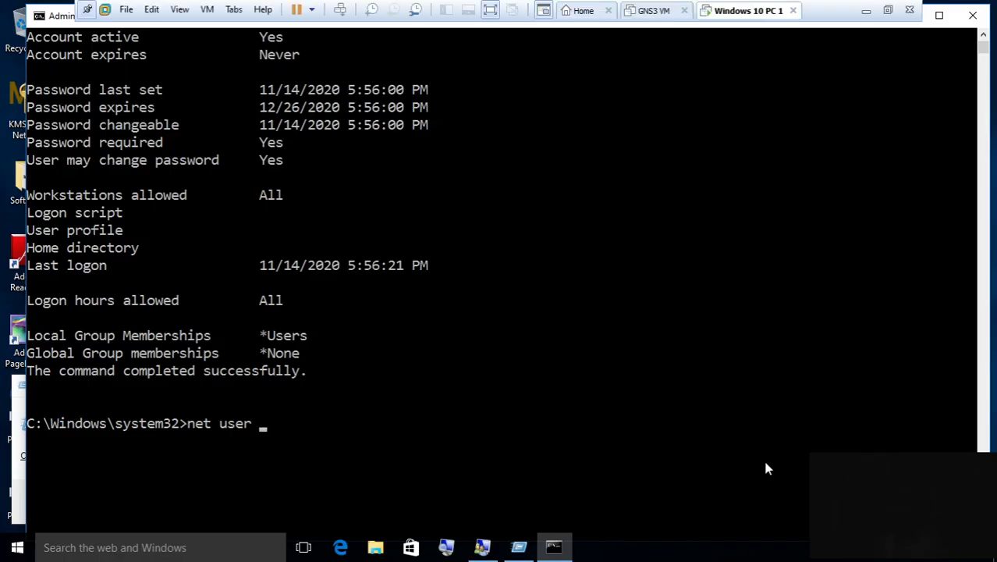
Run net user "ma ma" and highlight its Account active value No
key("BackSpace")
type("ma ,a")
key("BackSpace")
key("BackSpace")
key("BackSpace")
type("ma")
key("Return")
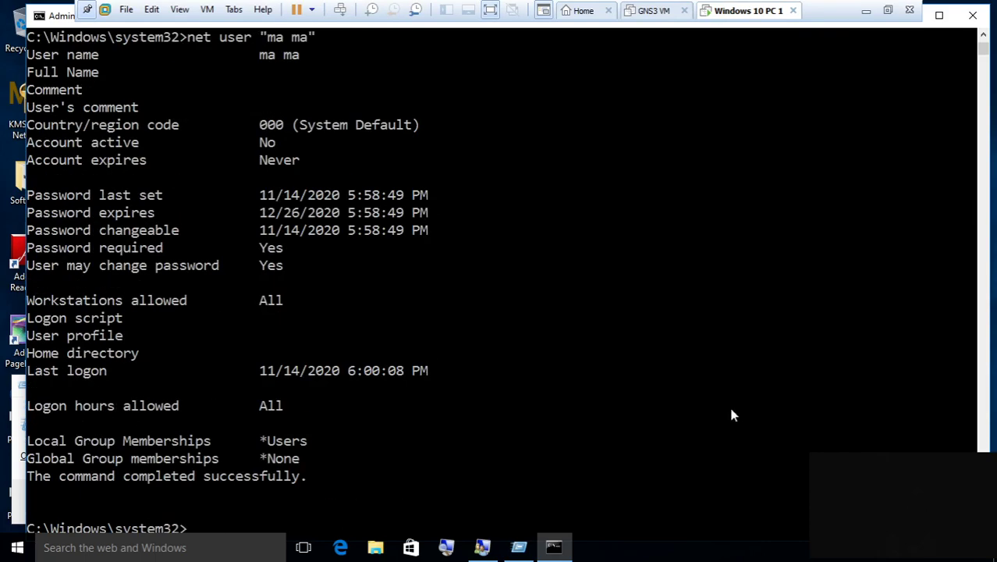
left_click(31, 142)
left_click_drag(31, 142, 227, 159)
left_click(285, 149)
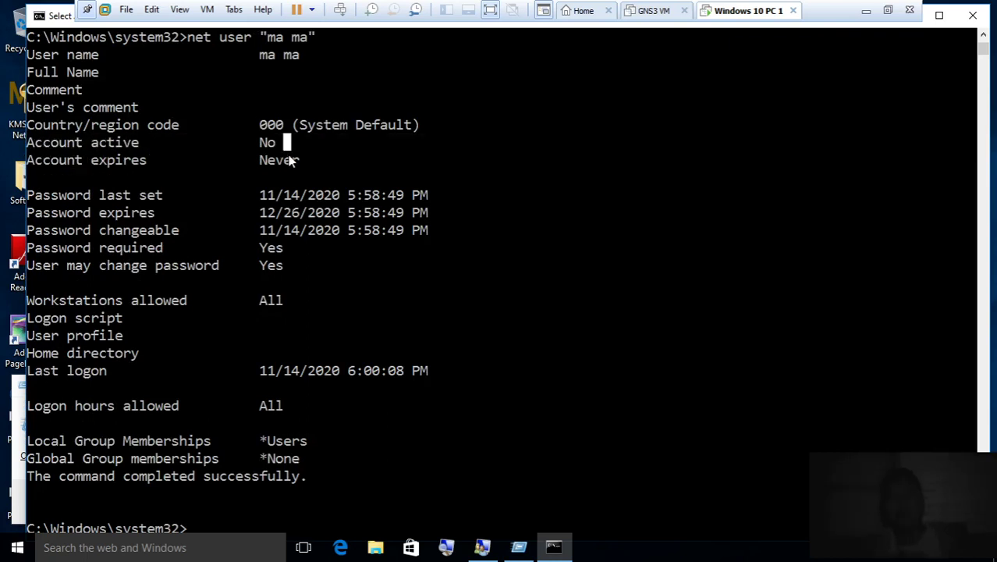
left_click_drag(254, 150, 270, 150)
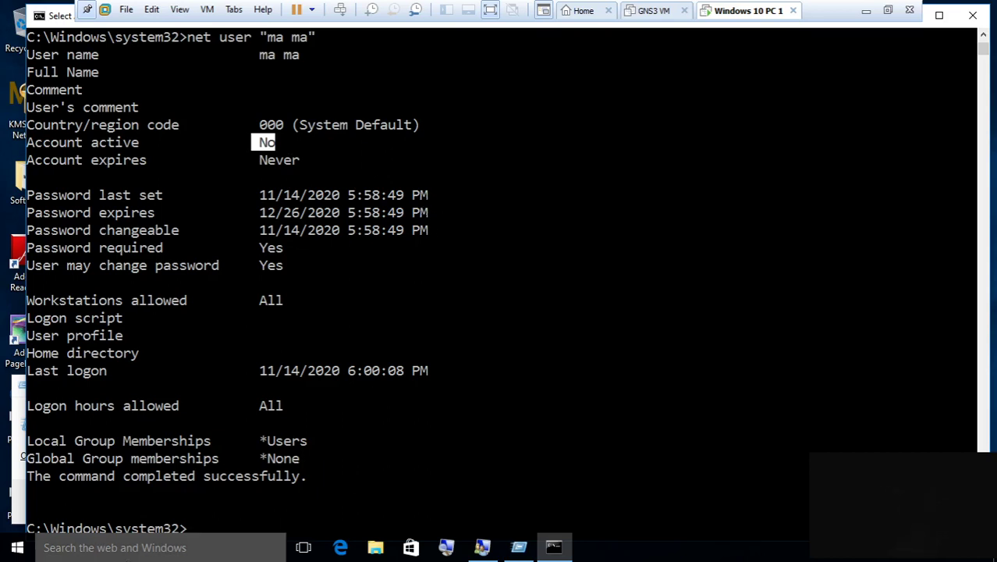
scroll(347, 394, "down", 1)
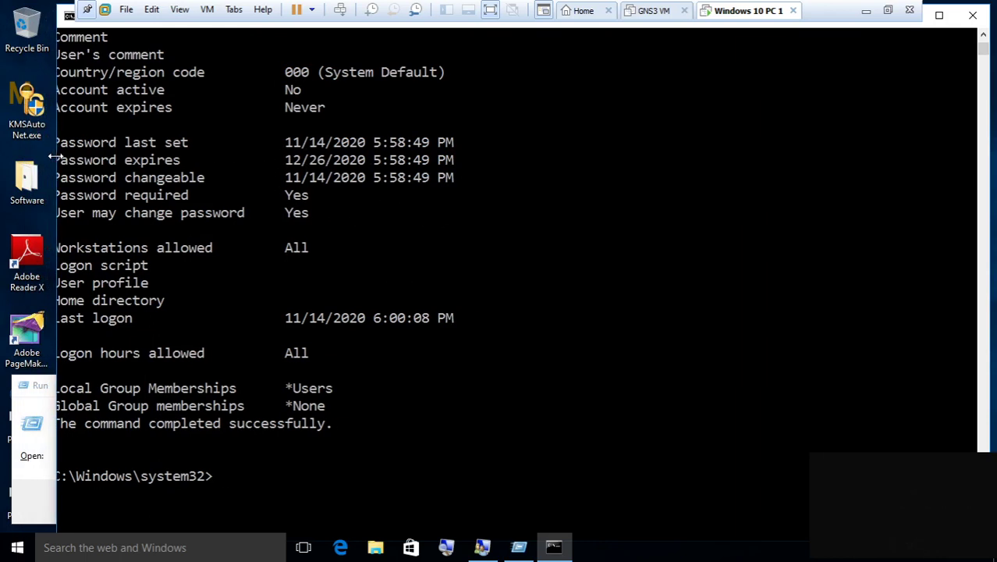
Highlight ma ma's Password expires date 12/26/2020, bring up the pending Run launch, and minimize VMware
left_click_drag(67, 159, 340, 167)
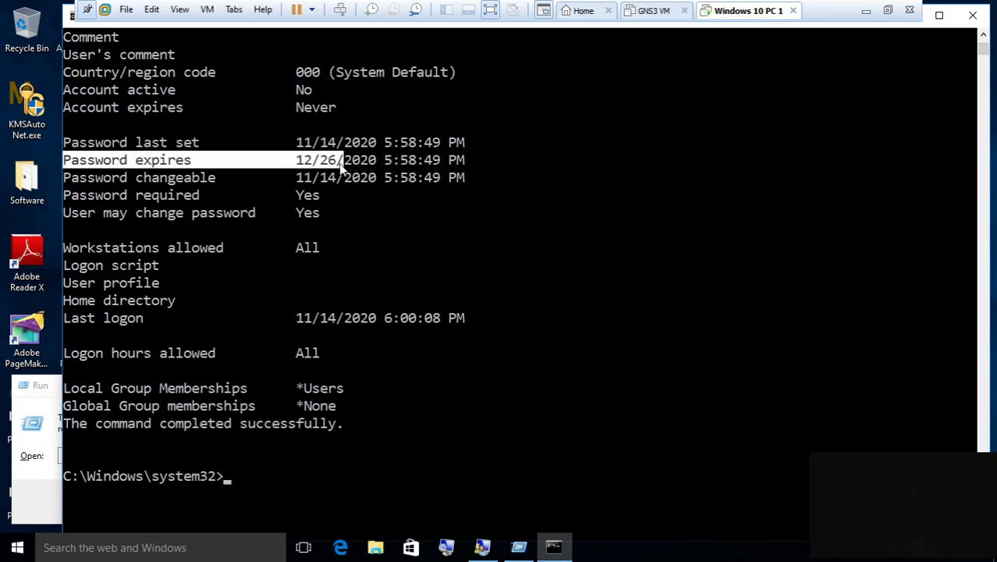
left_click_drag(373, 166, 340, 178)
left_click(379, 160)
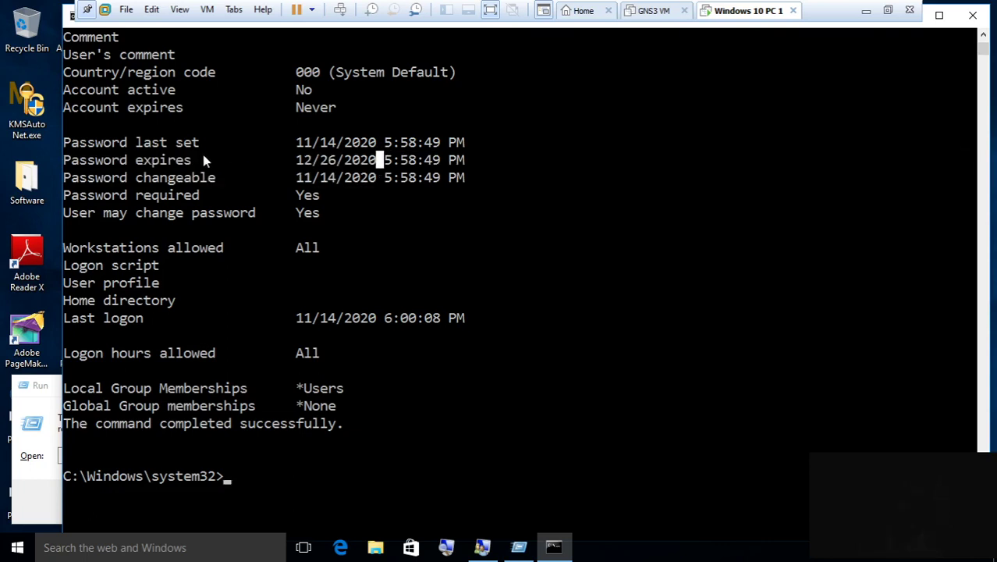
left_click(41, 388)
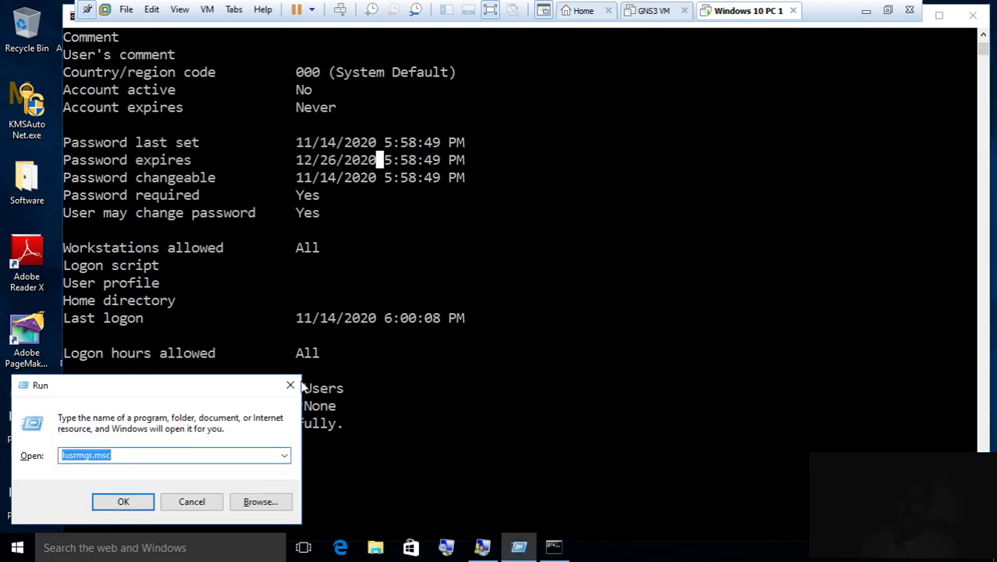
left_click(866, 11)
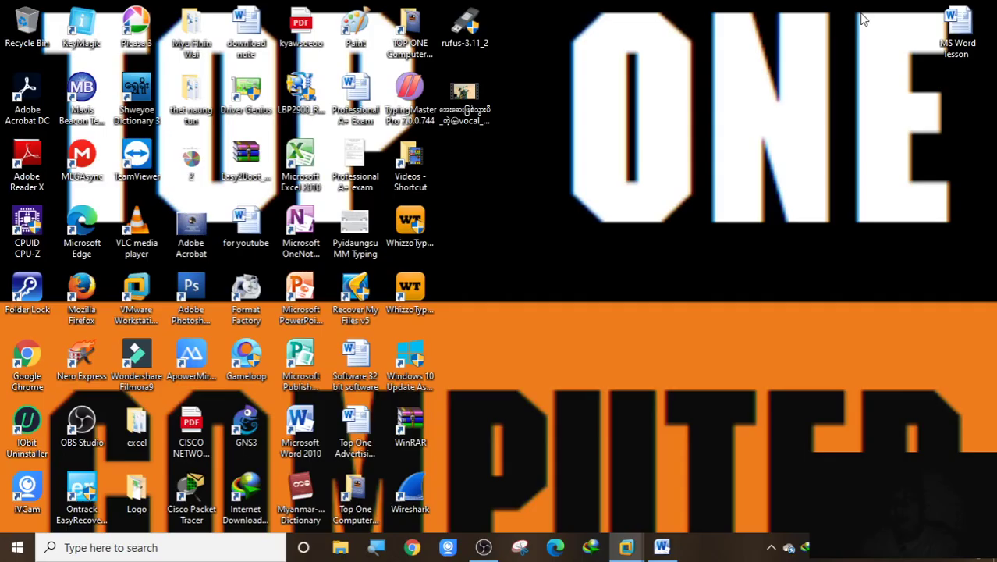
Add 'password policy ( strong password)' below the net localgroup notes, followed by two new lines
left_click(662, 548)
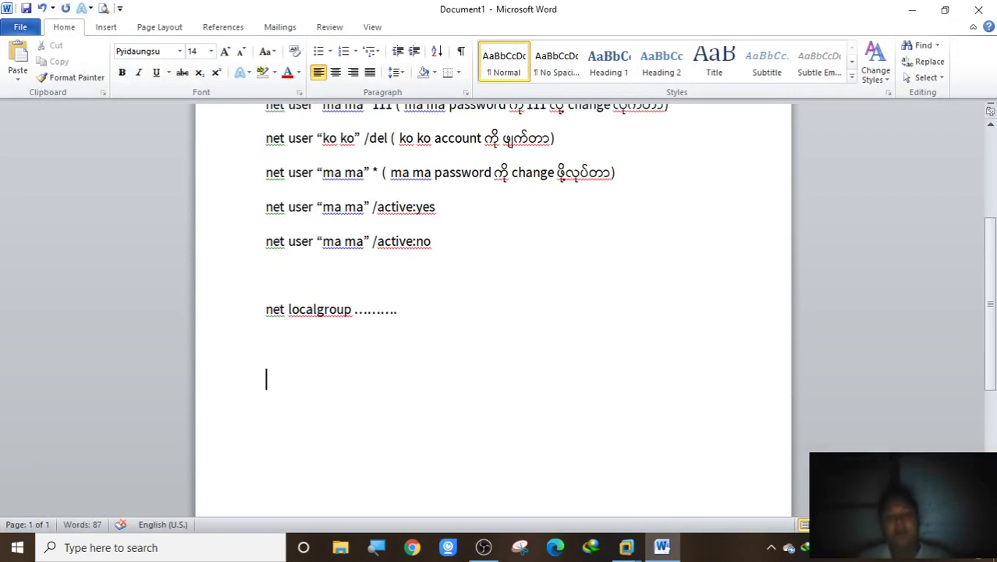
right_click(470, 321)
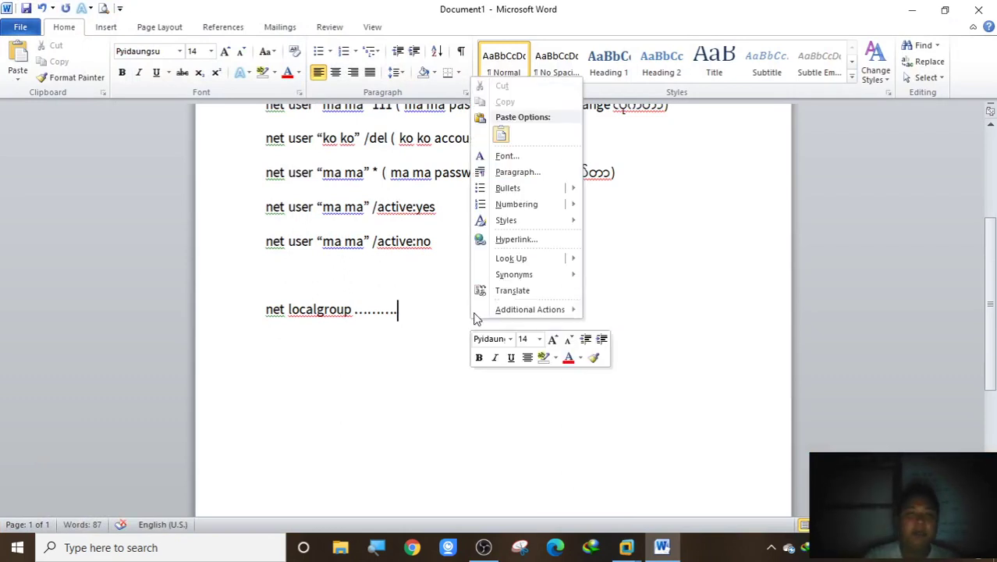
left_click(421, 334)
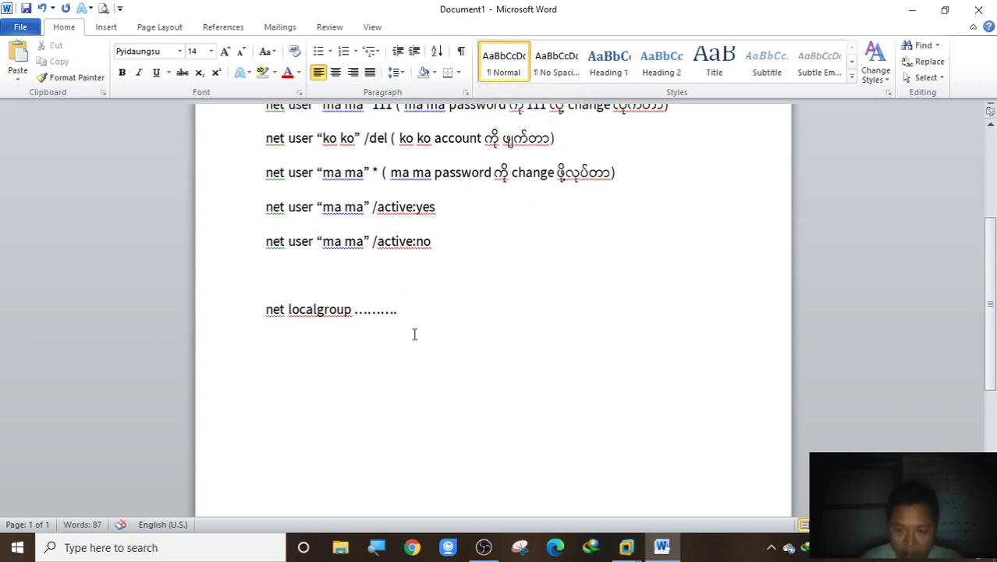
key("Return")
type("passwo")
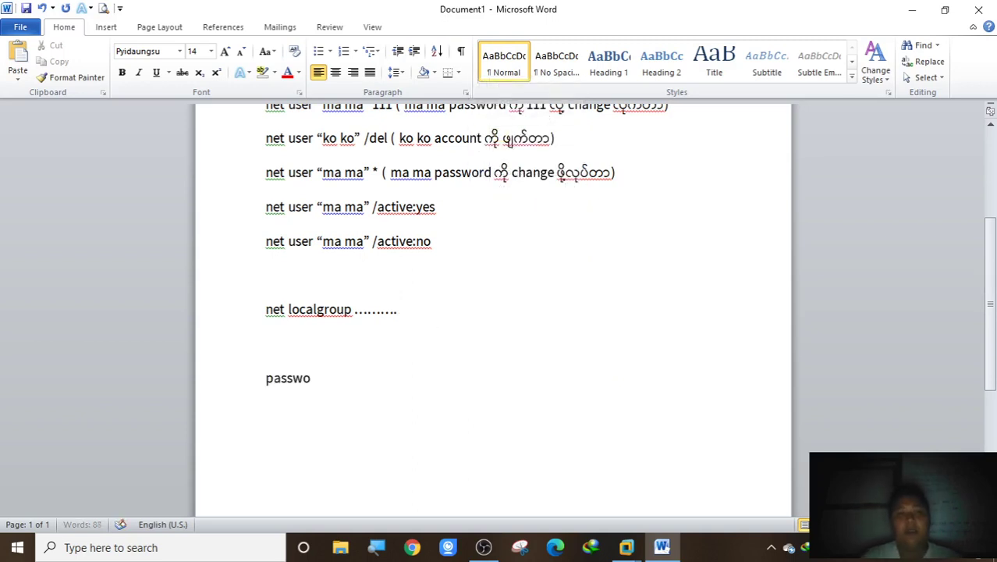
type("rd polic")
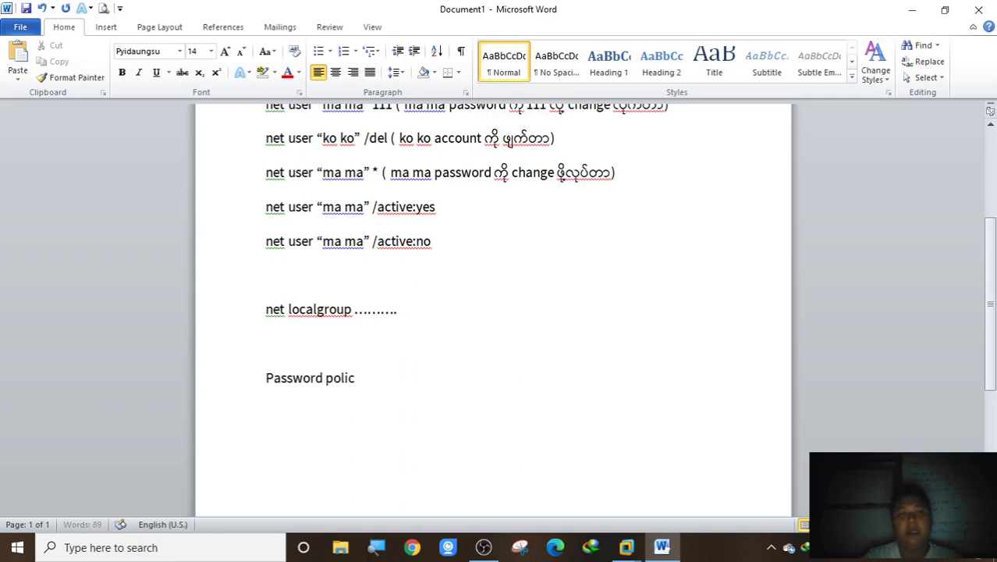
type("y ( str")
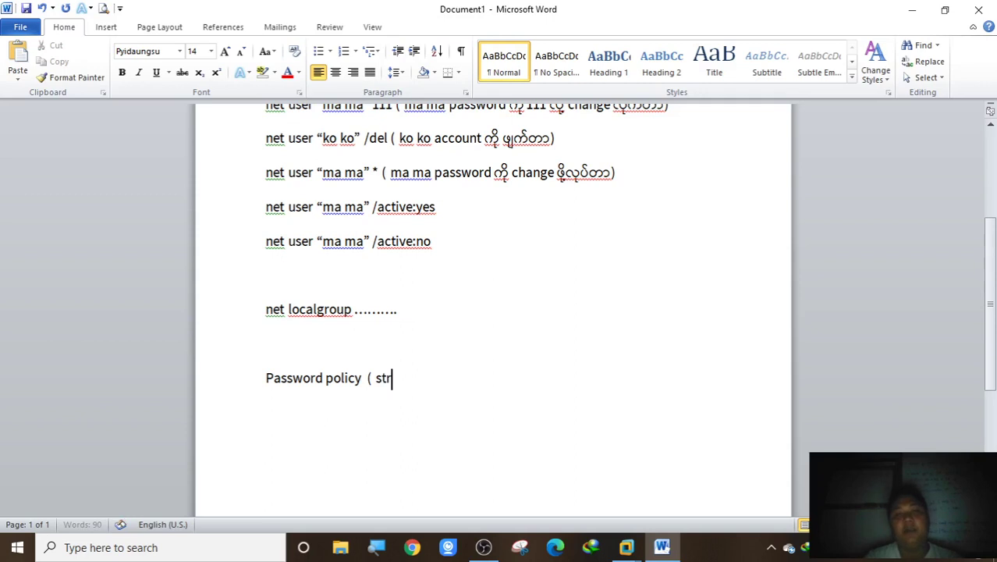
type("ong passw")
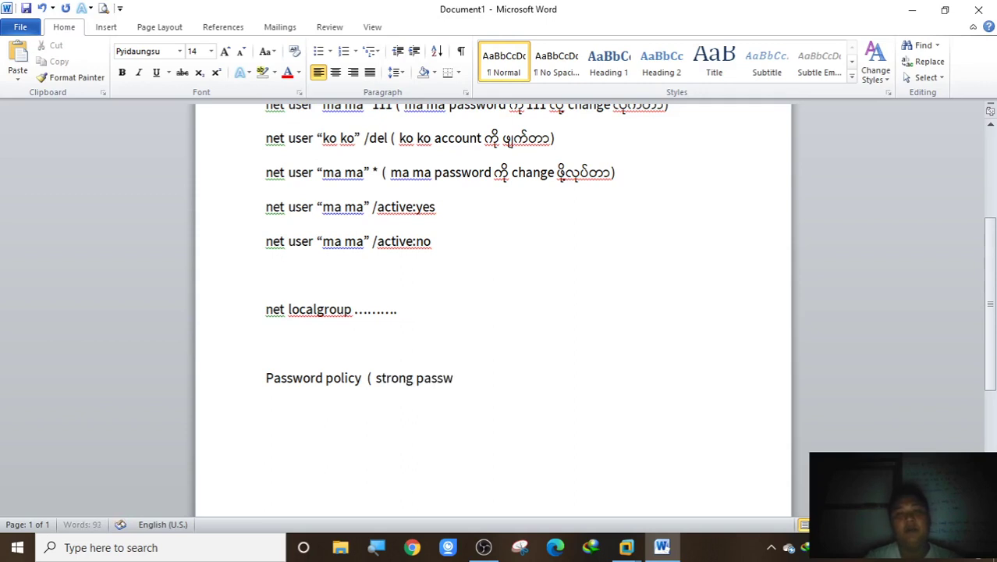
type("ord)")
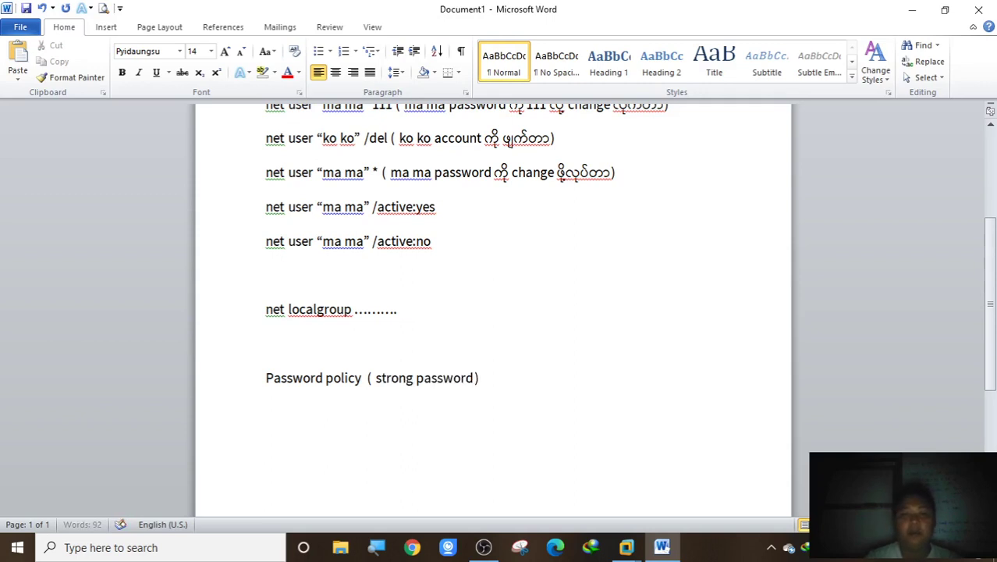
key("Return")
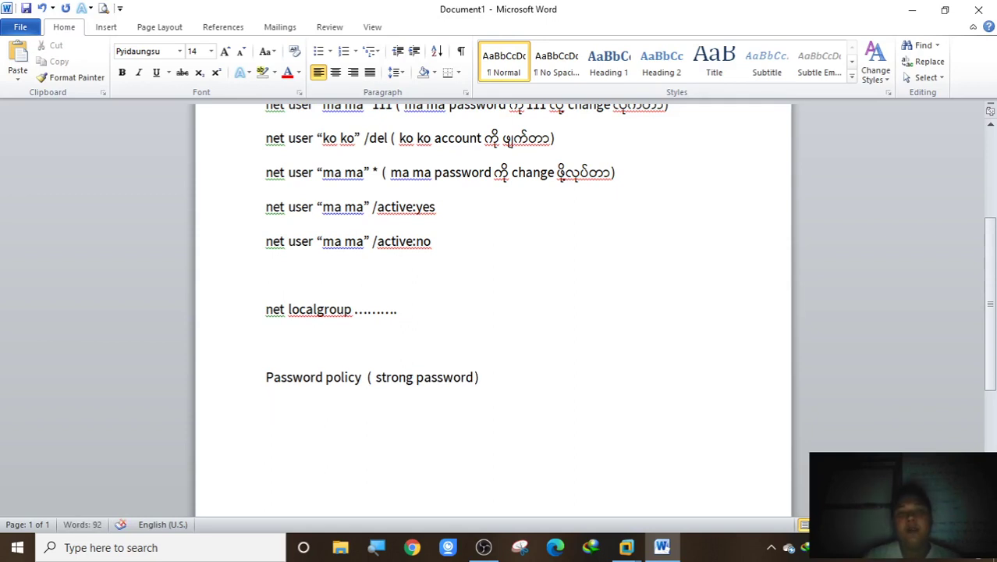
key("Return")
Write the rules 'capital letter A B C ....' and 'Small letter a b c..' under the heading
type("ca")
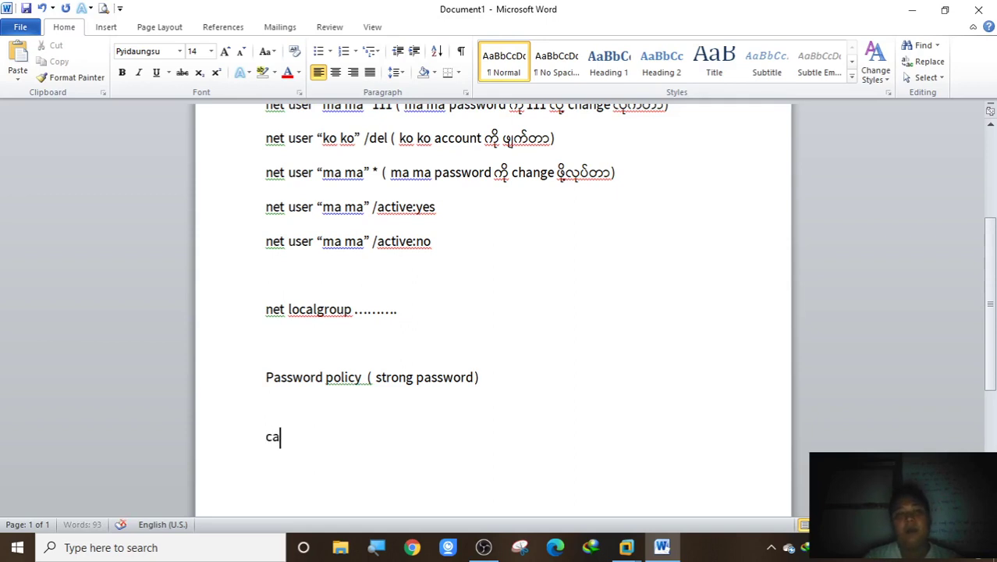
type("pital l")
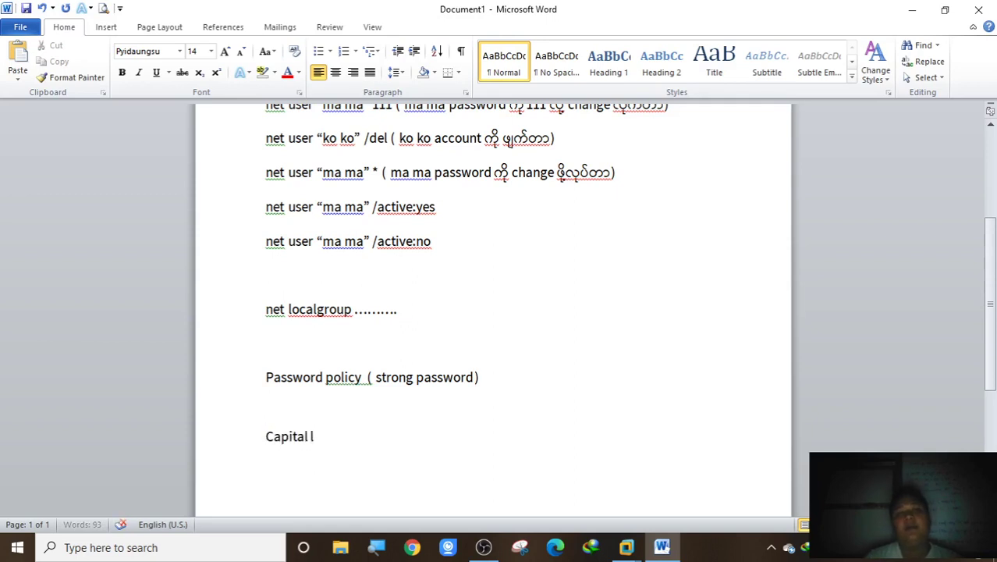
type("etter A ")
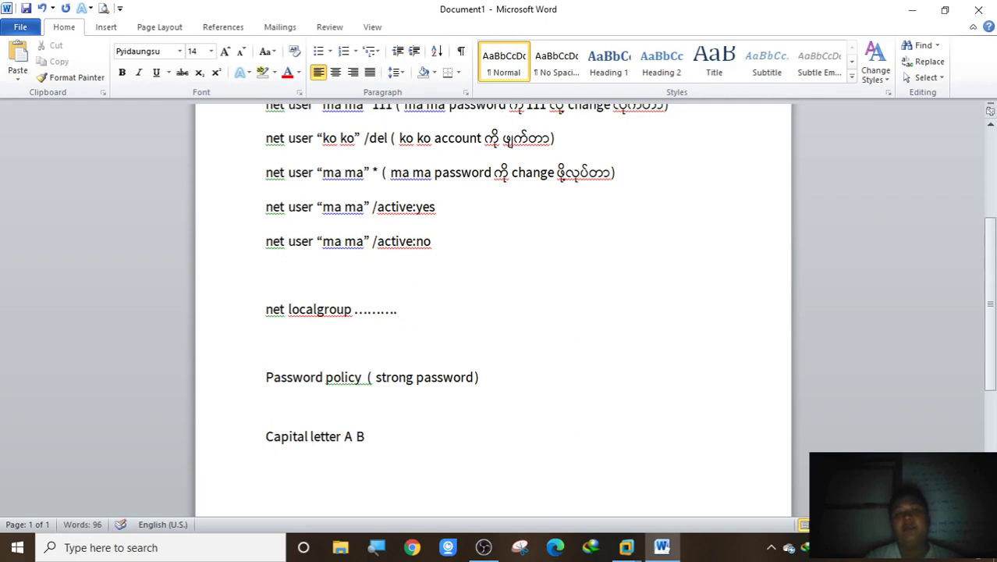
type("B X")
key("BackSpace")
type("C ....")
key("Return")
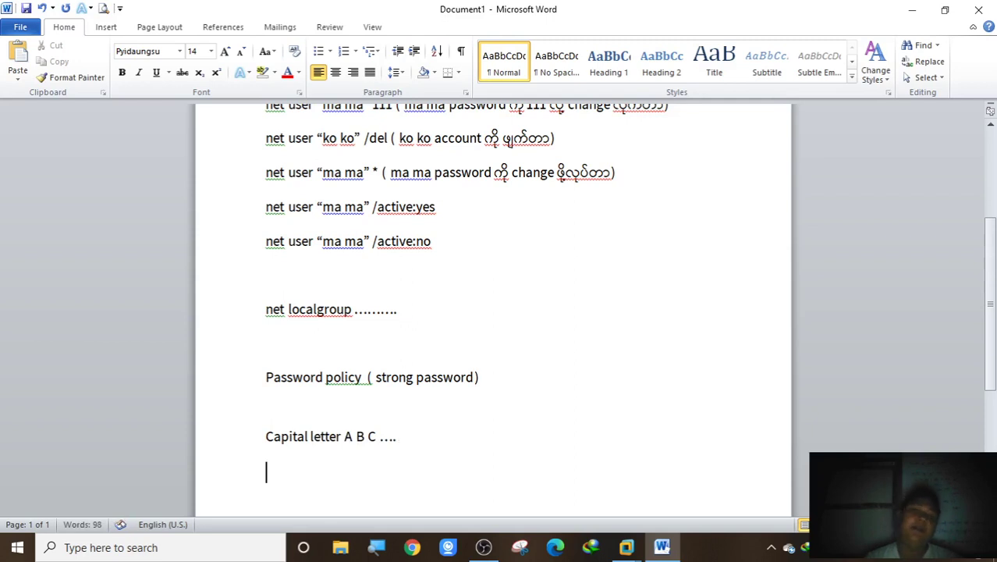
type("Small l")
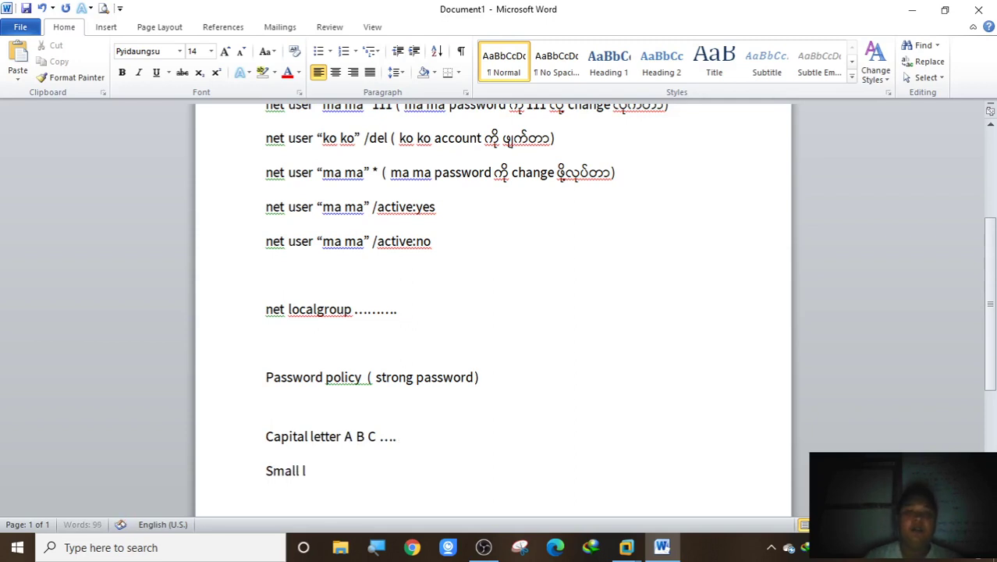
type("etter ")
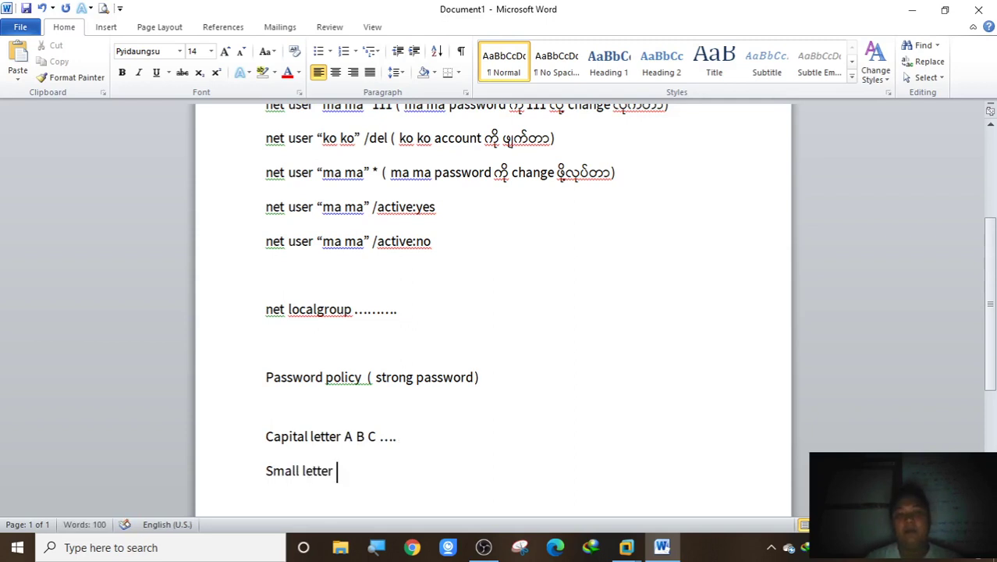
type("a v")
key("BackSpace")
type("bc")
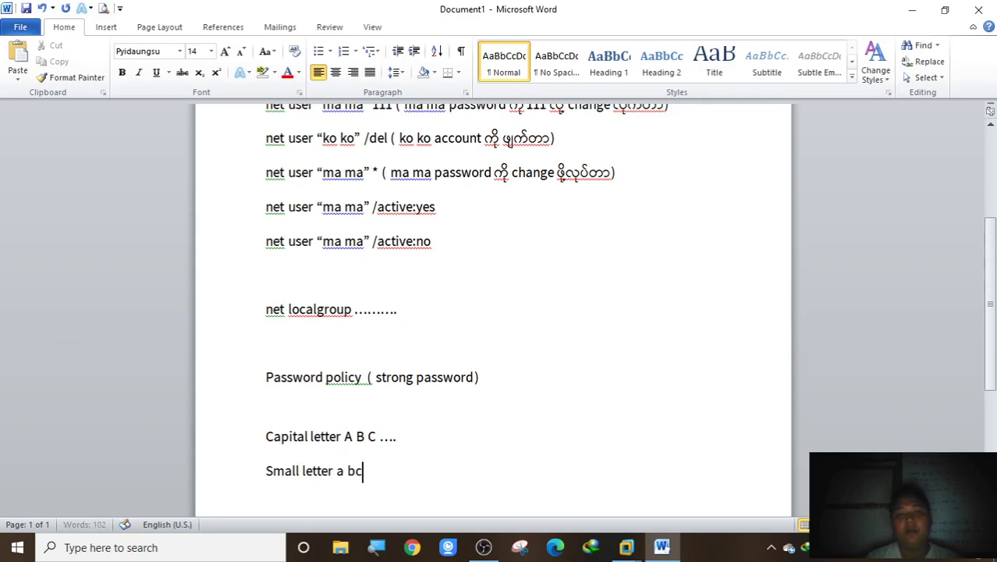
key("BackSpace")
type("c...")
key("Return")
Add the rules 'number 123', 'special character @#$' and 'Password length at least 7'
scroll(378, 385, "down", 3)
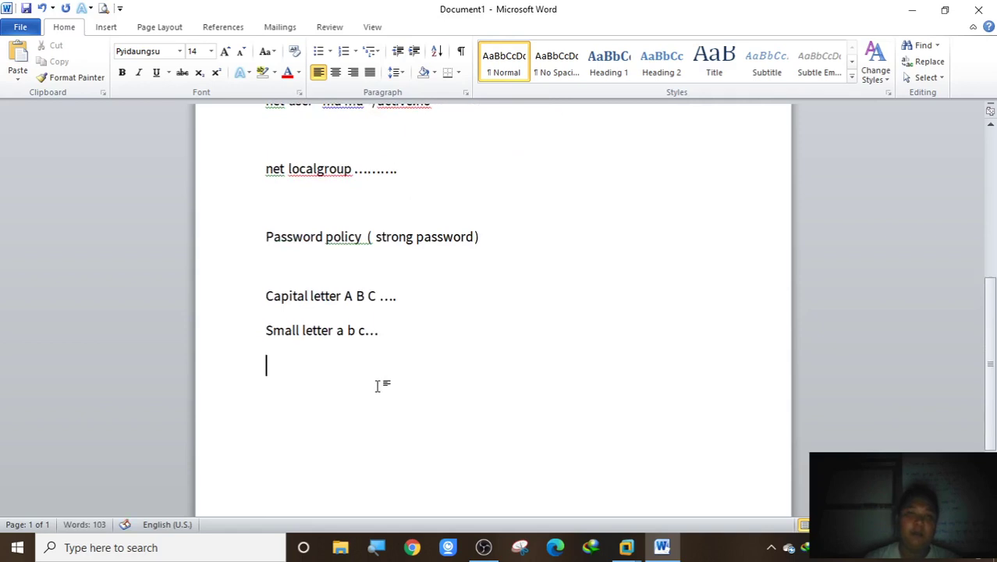
type("nu")
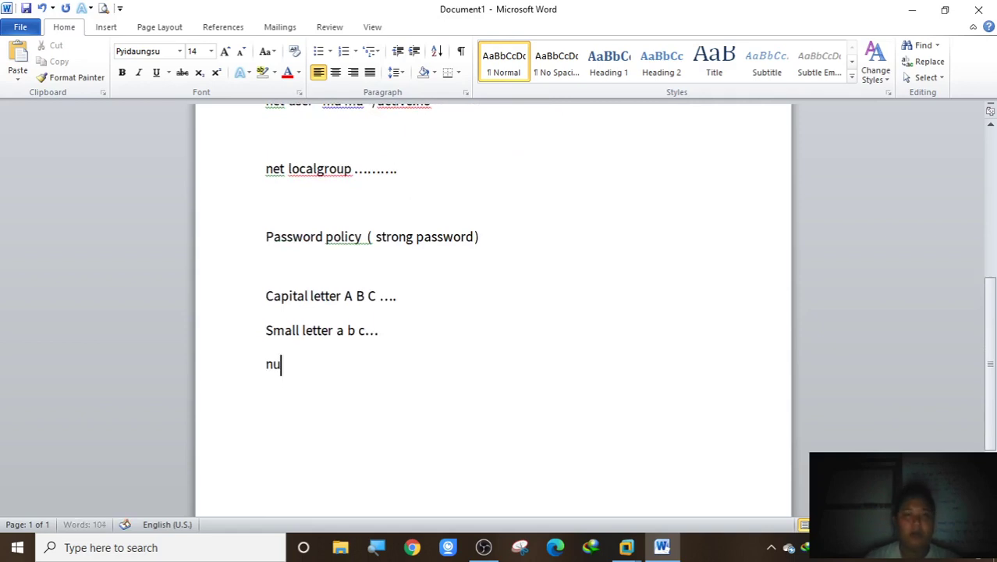
type("mber ")
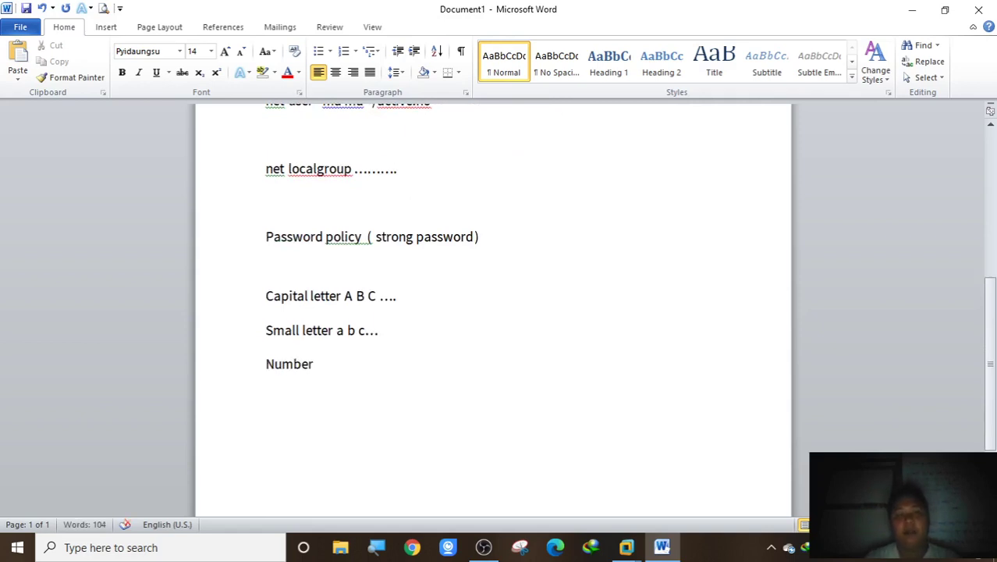
type("1243")
key("BackSpace")
key("BackSpace")
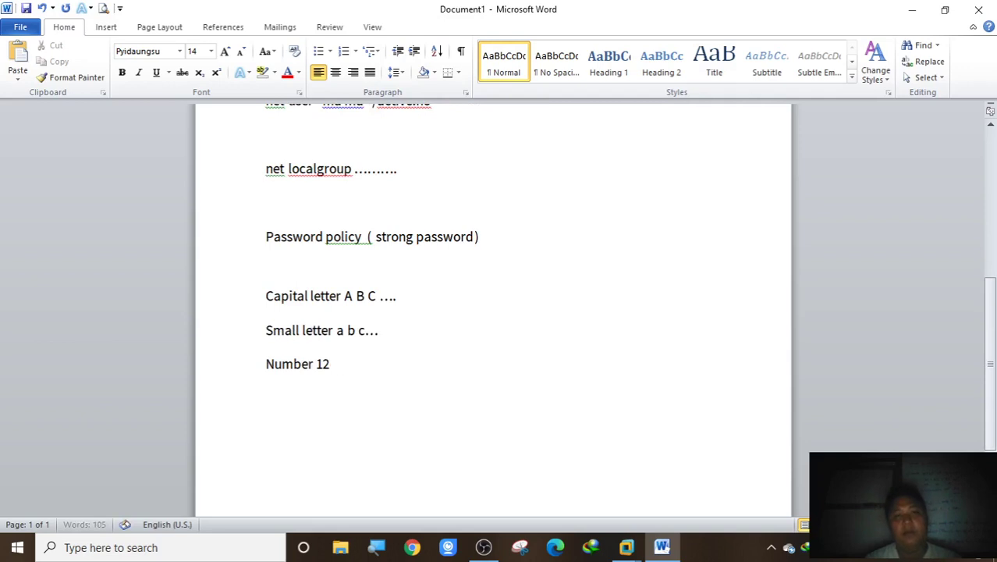
type("3")
key("Return")
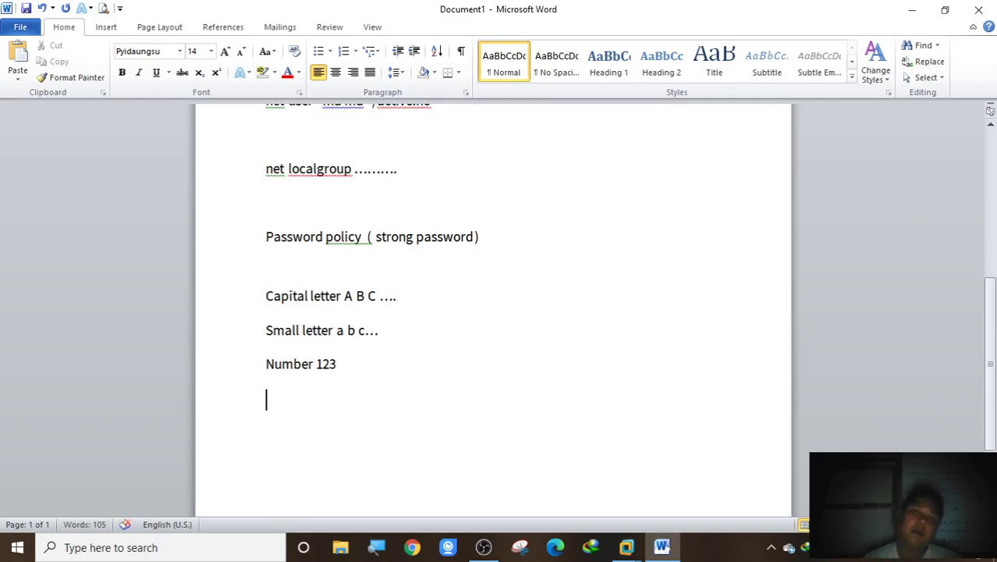
type("s")
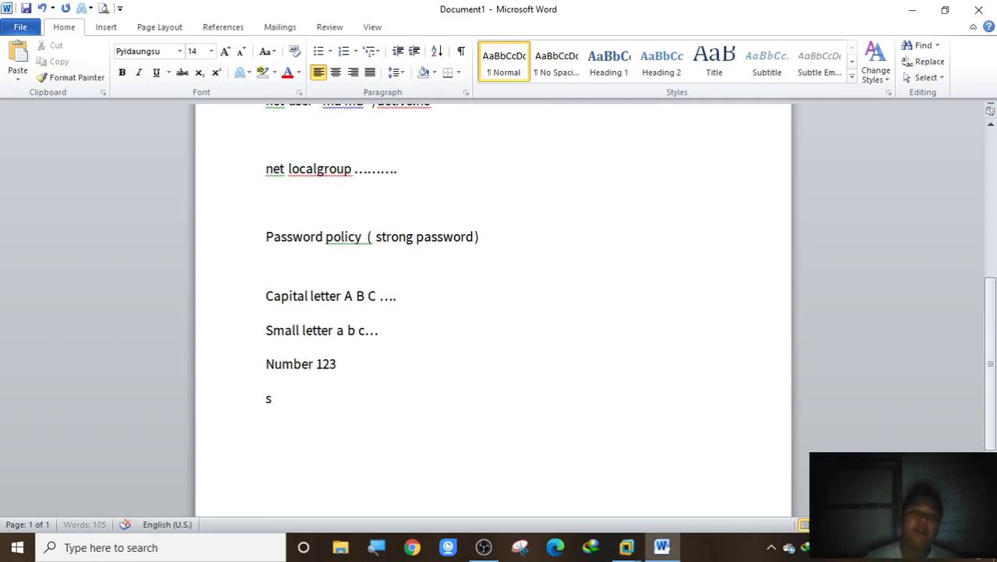
type("pecaio")
key("BackSpace")
key("BackSpace")
key("BackSpace")
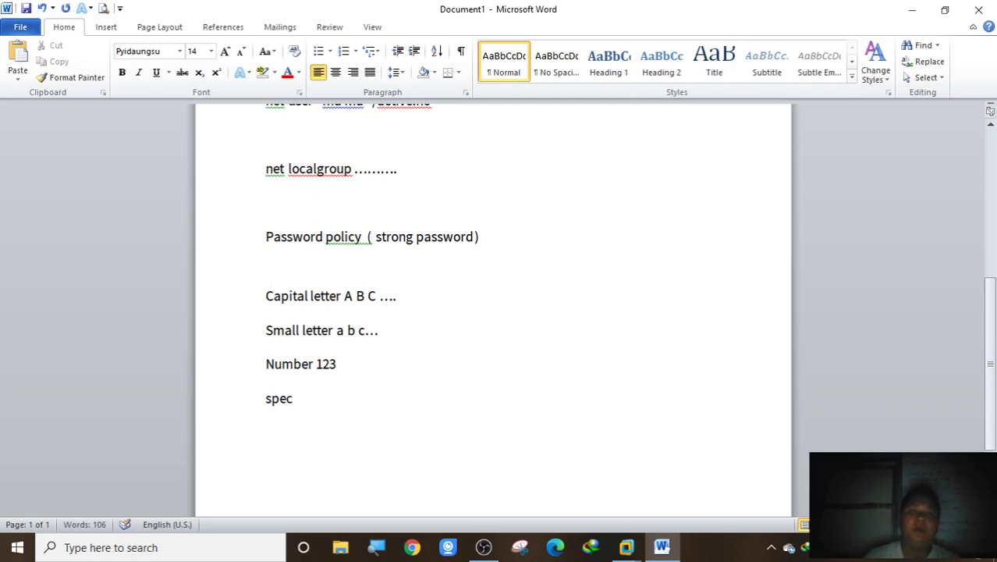
type("ial ch")
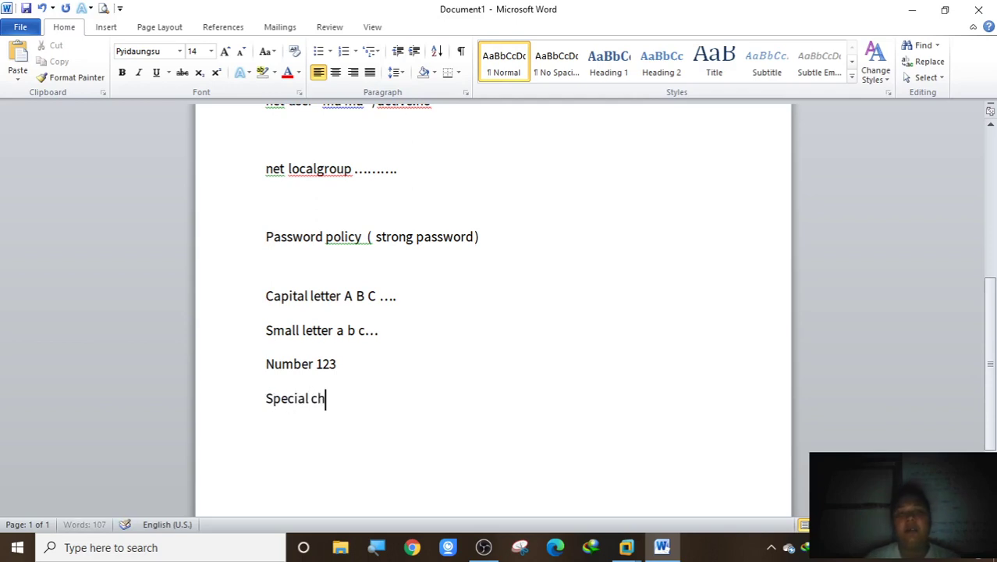
type("aracter")
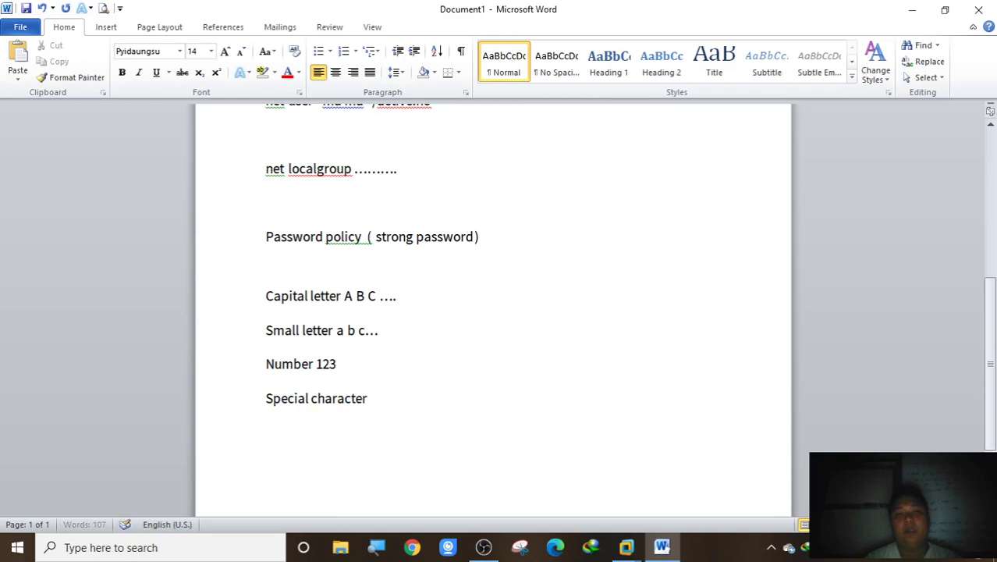
type(" @#$")
key("Return")
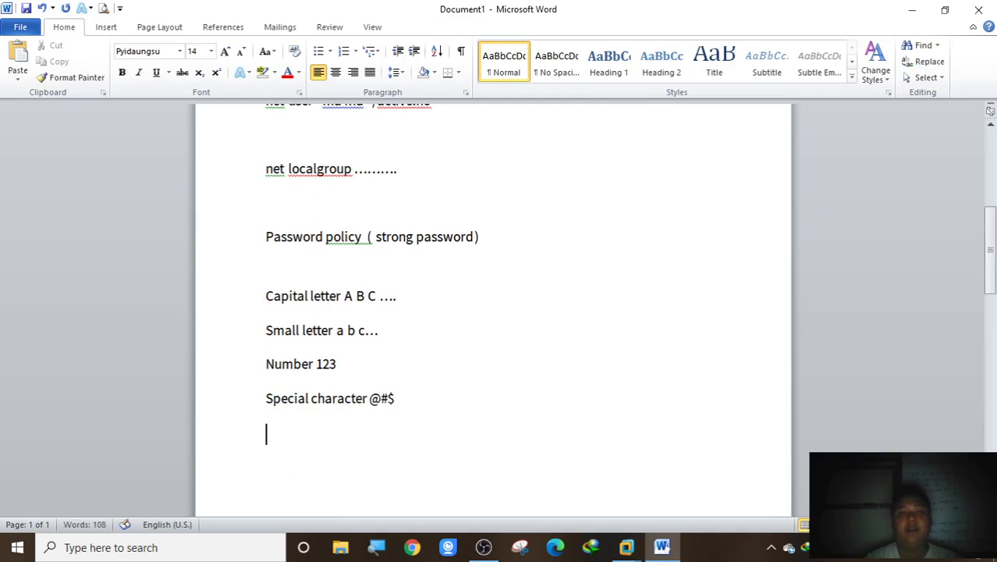
type("Password")
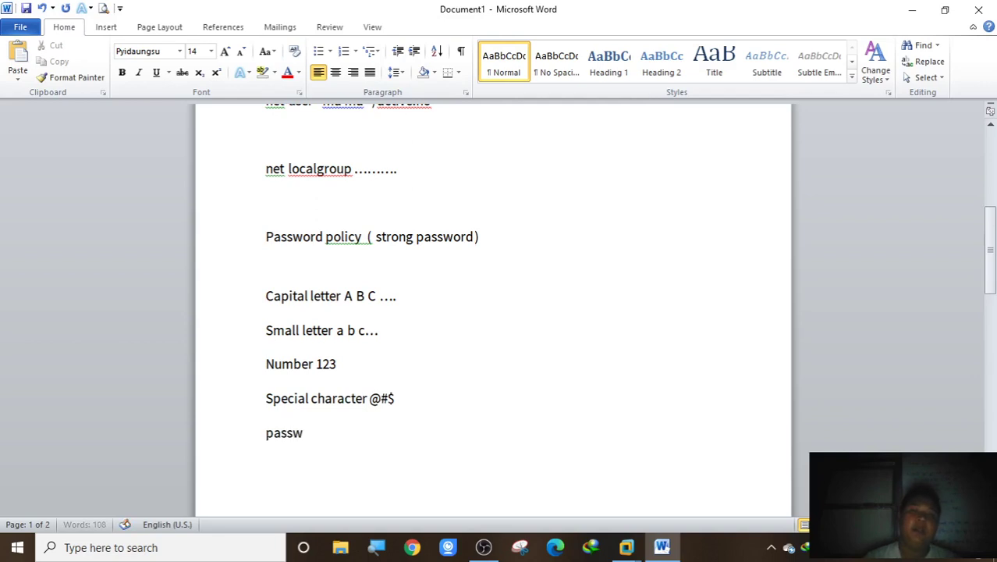
type(" len")
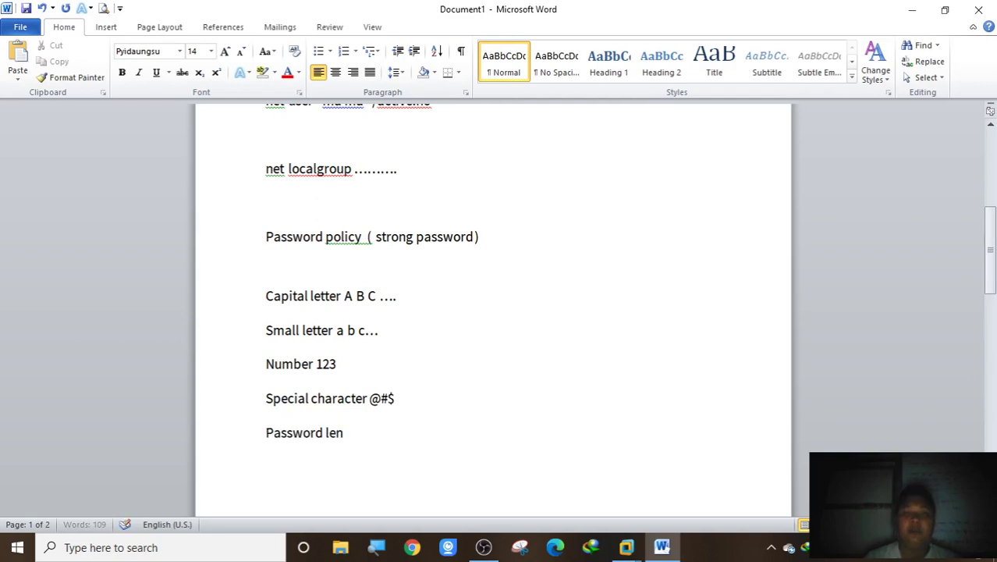
type("gth")
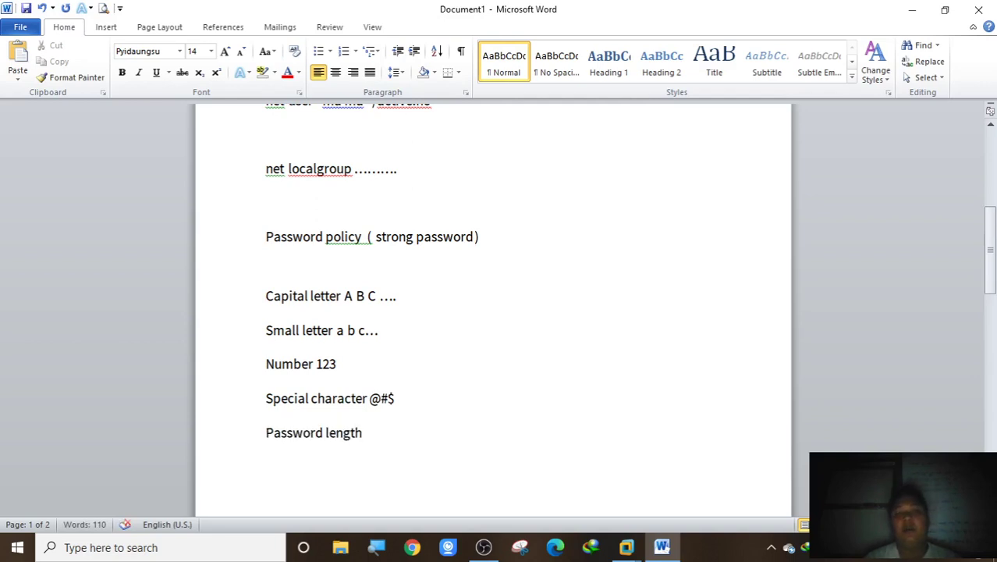
type(" at leas")
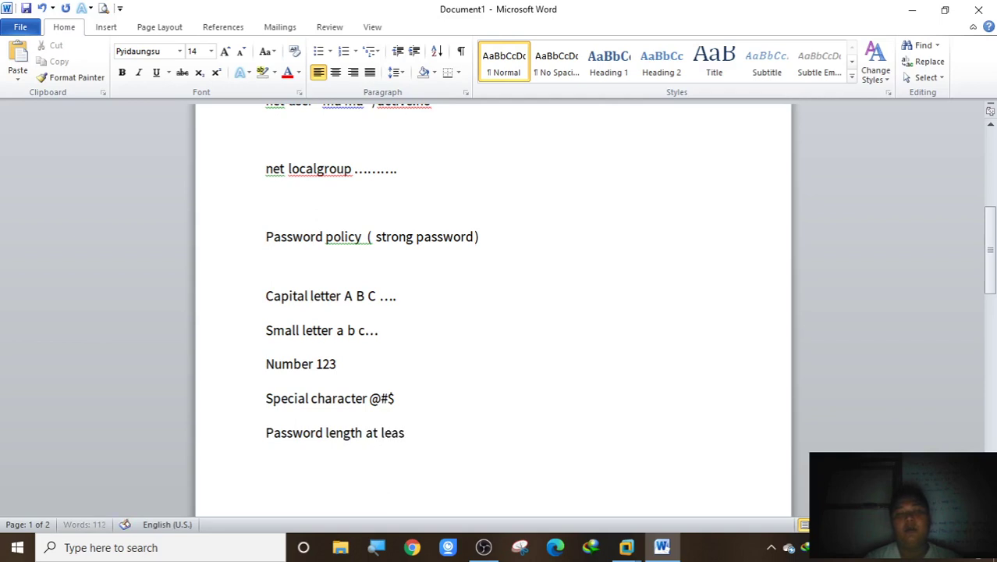
type("t 4")
key("BackSpace")
type("5")
key("BackSpace")
type("6")
key("BackSpace")
type("7")
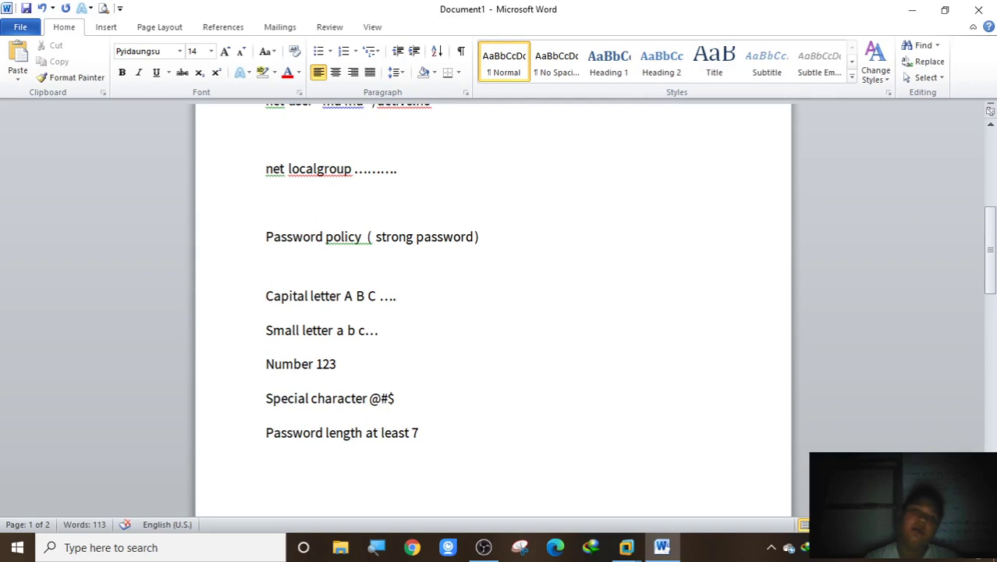
Type an example strong password on a new line on page 2
key("Return")
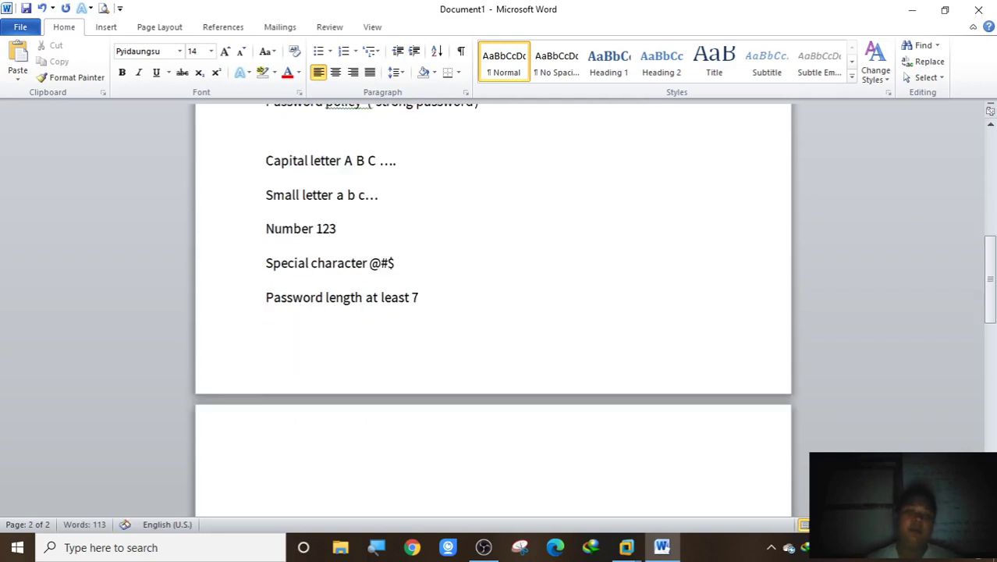
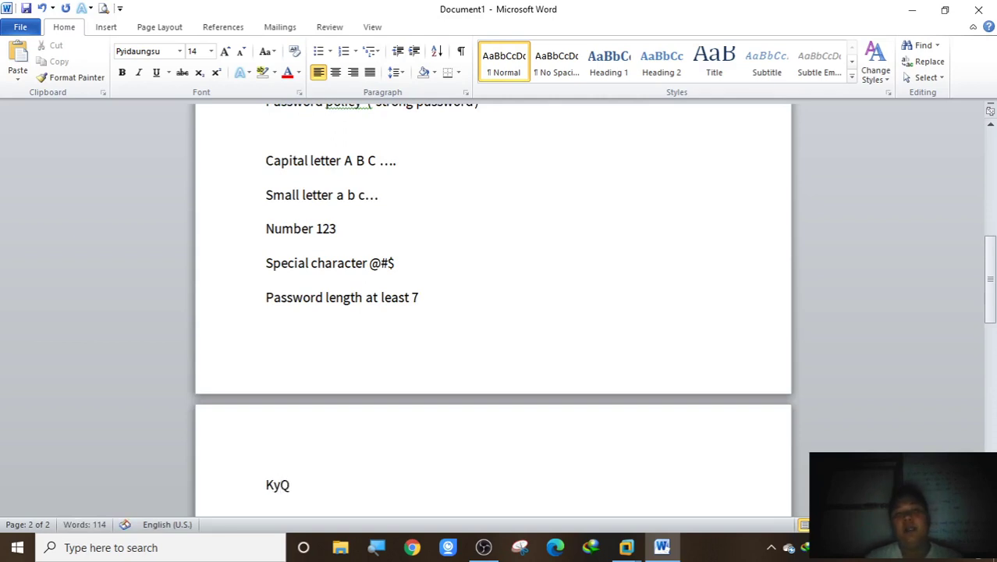
key("BackSpace")
key("BackSpace")
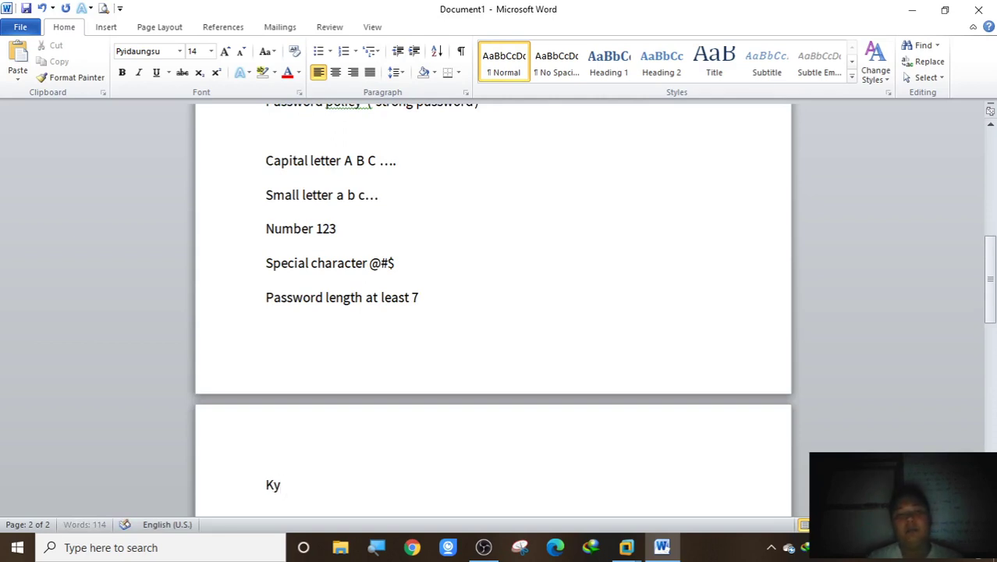
key("BackSpace")
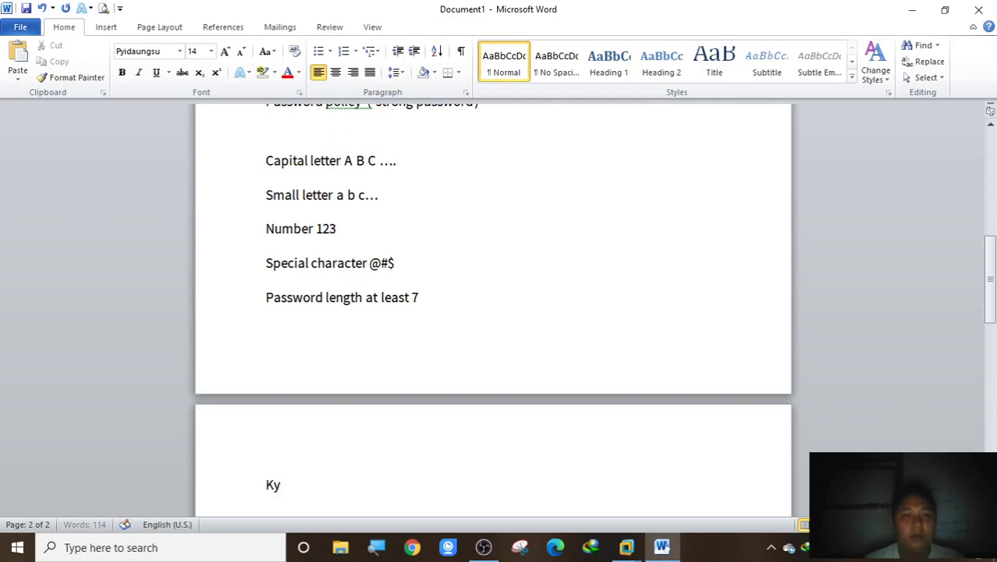
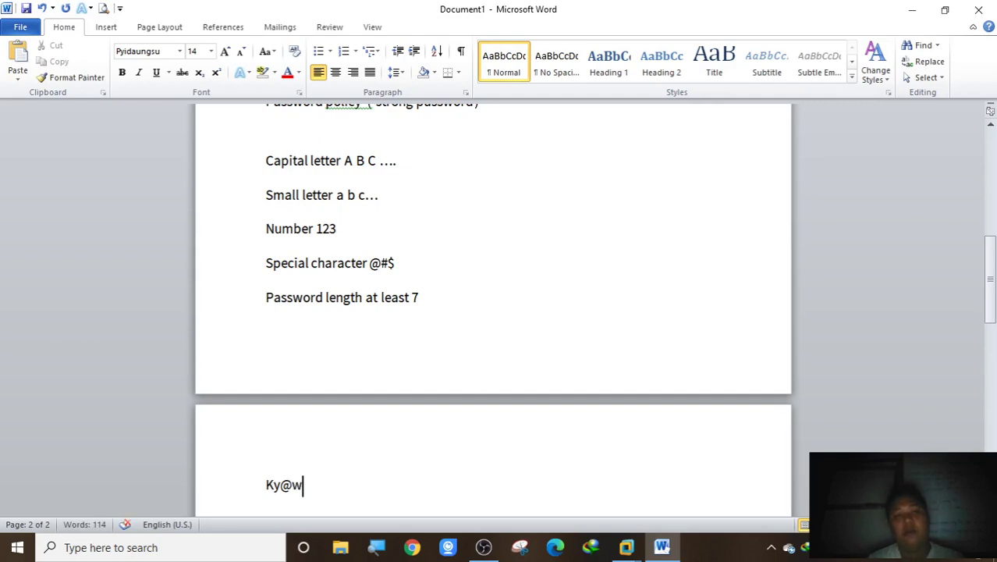
key("BackSpace")
key("BackSpace")
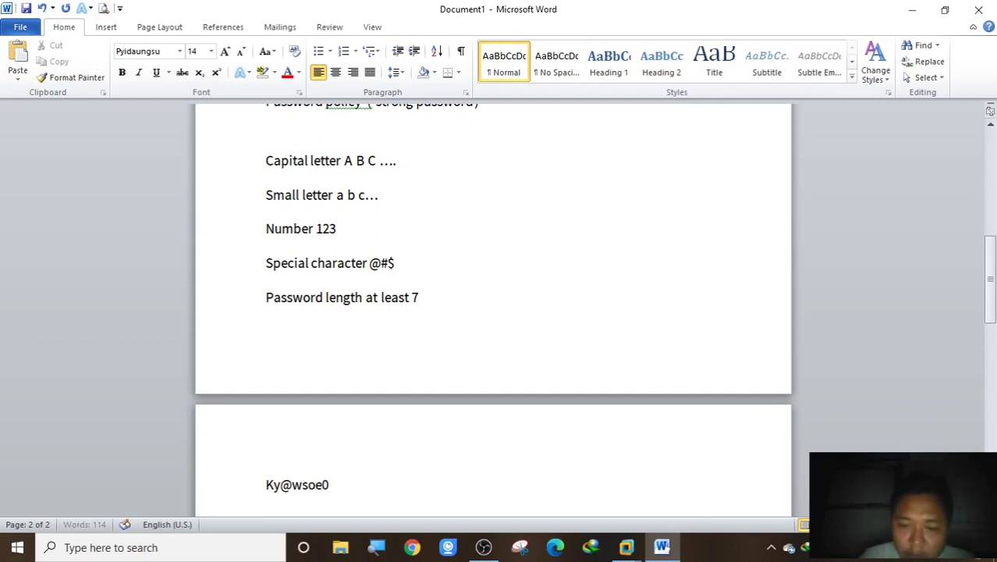
key("BackSpace")
key("BackSpace")
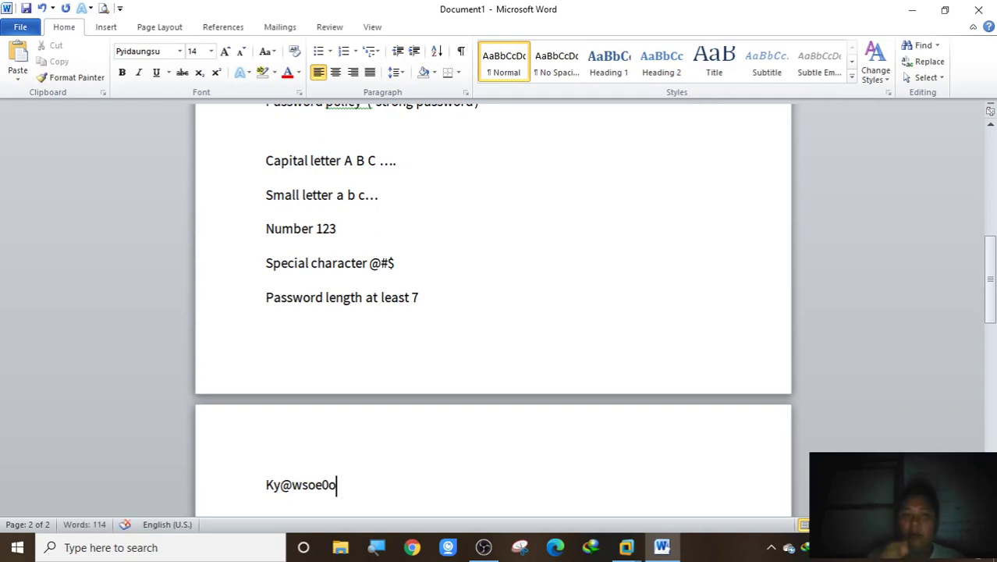
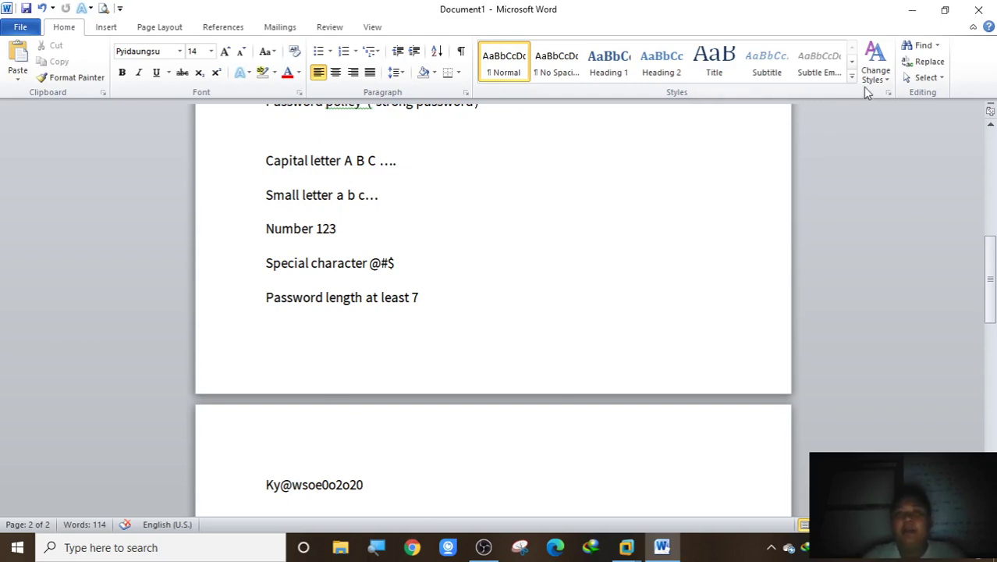
Highlight the Password policy heading and the password rule lines in Word
scroll(367, 493, "down", 3)
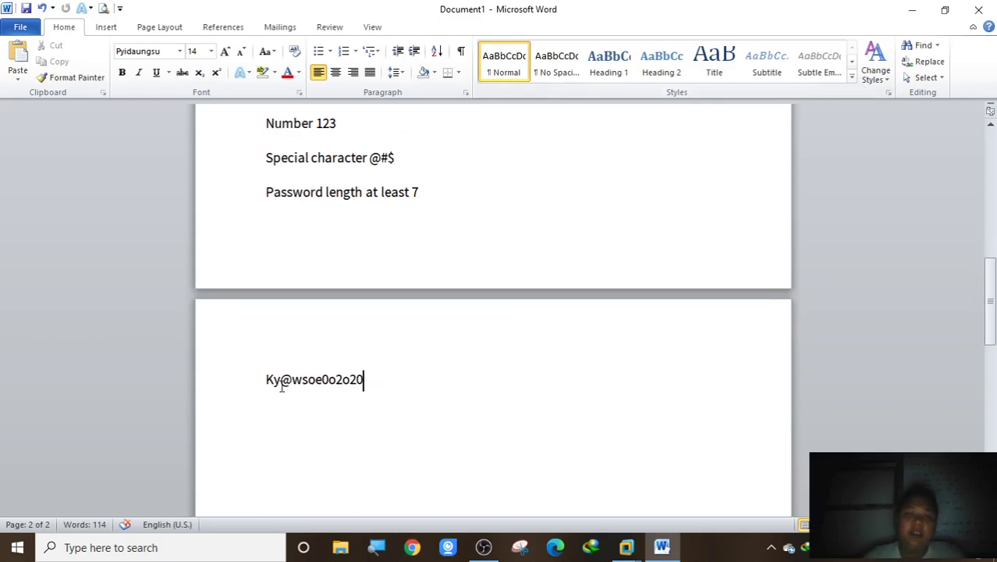
scroll(356, 319, "up", 3)
scroll(357, 250, "up", 1)
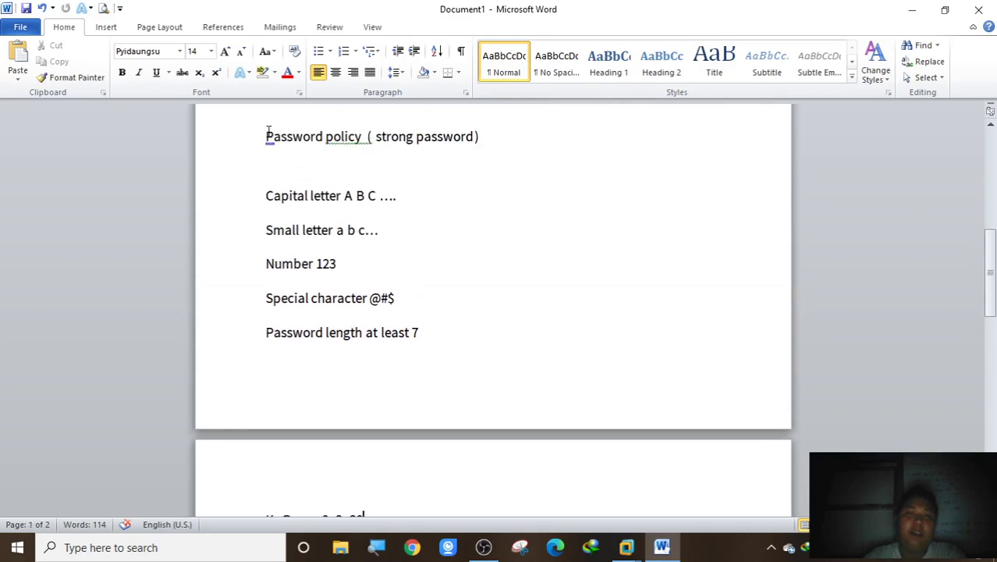
left_click_drag(267, 133, 492, 136)
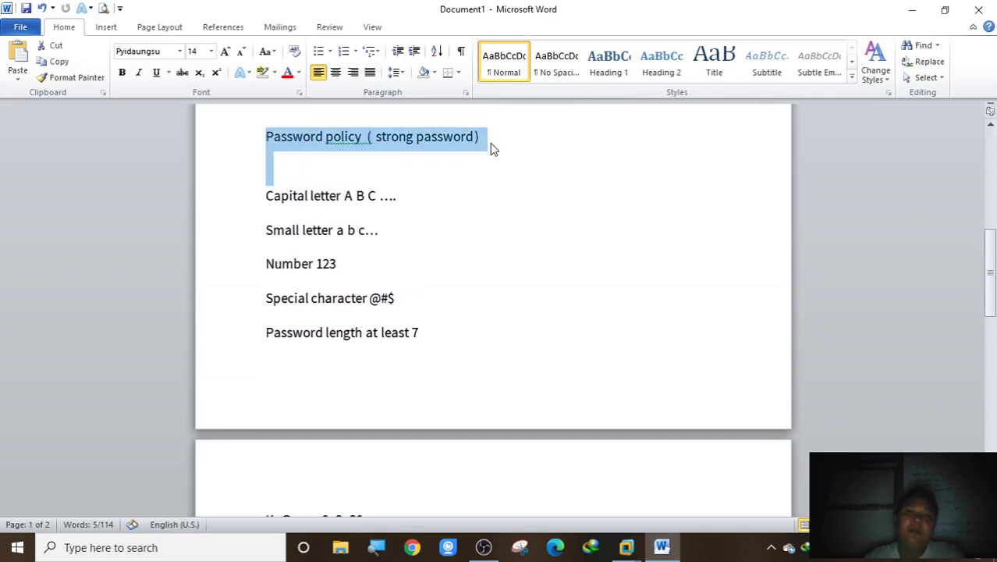
left_click(490, 142)
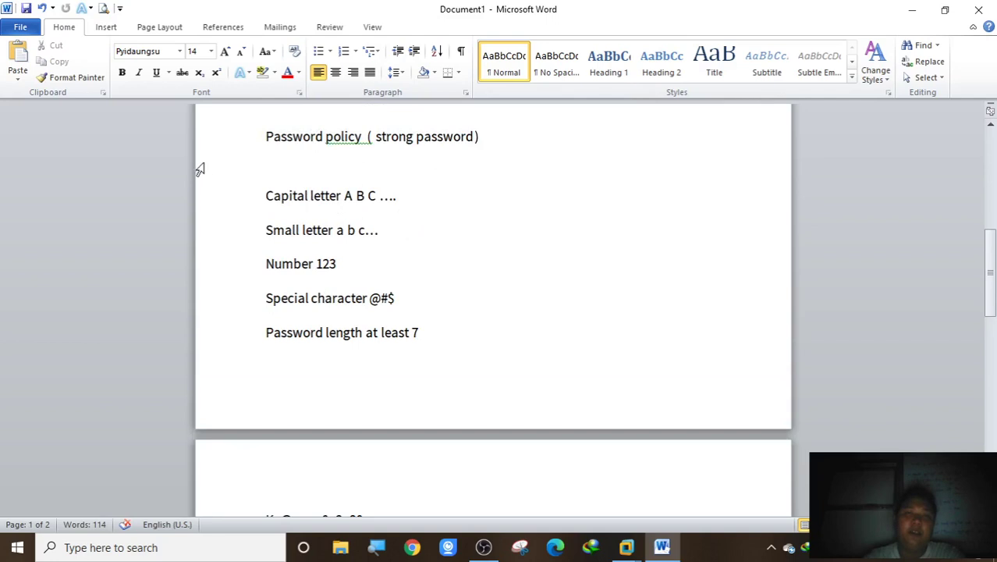
left_click_drag(261, 188, 397, 349)
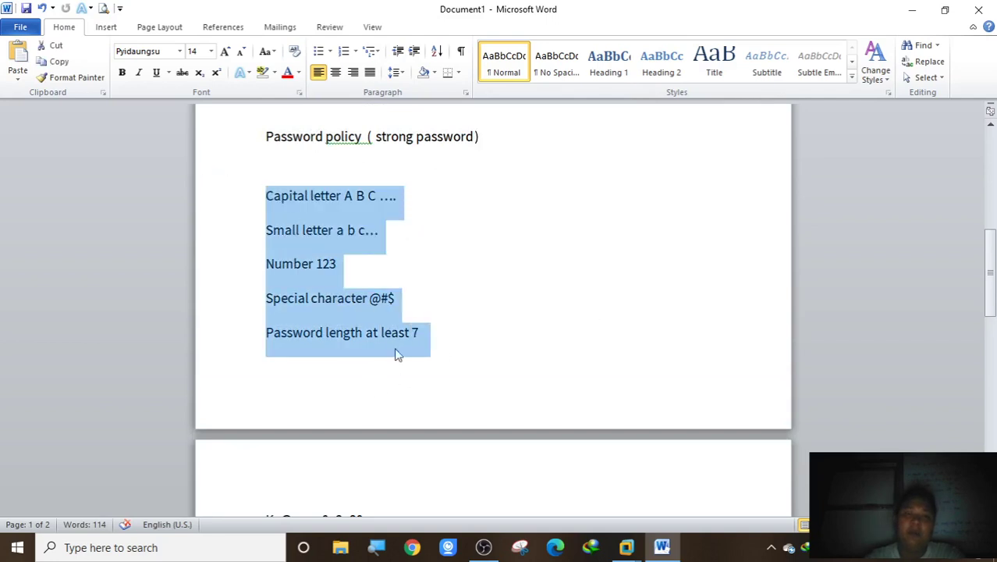
Switch to the Windows 10 PC 1 VM, close the leftover Run box, and minimize VMware
left_click(629, 549)
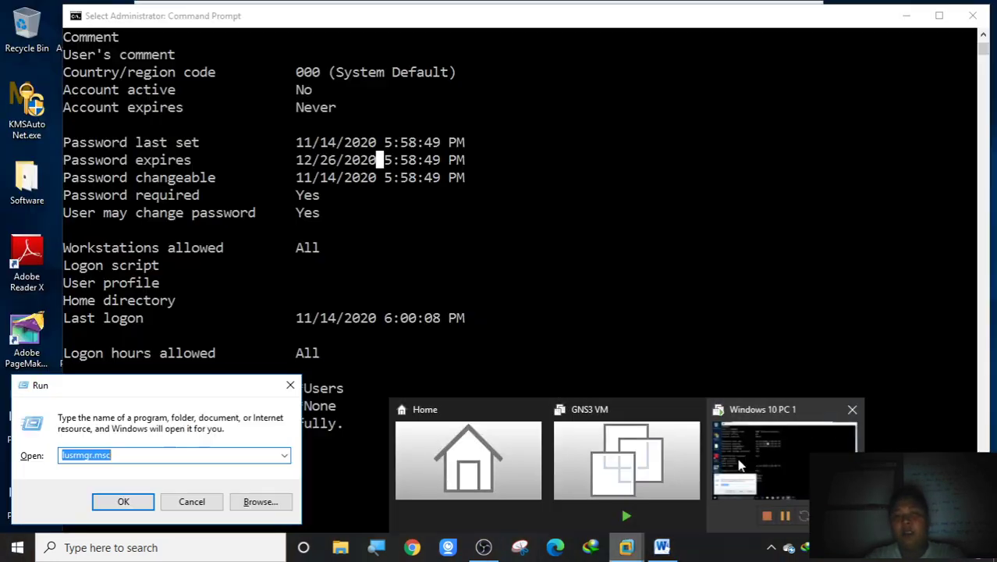
left_click(781, 469)
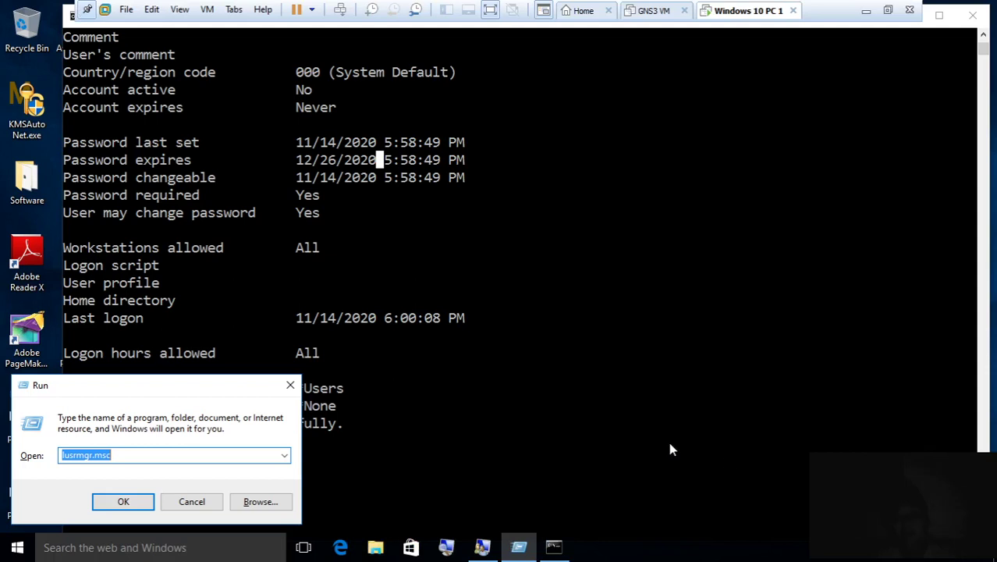
left_click(290, 385)
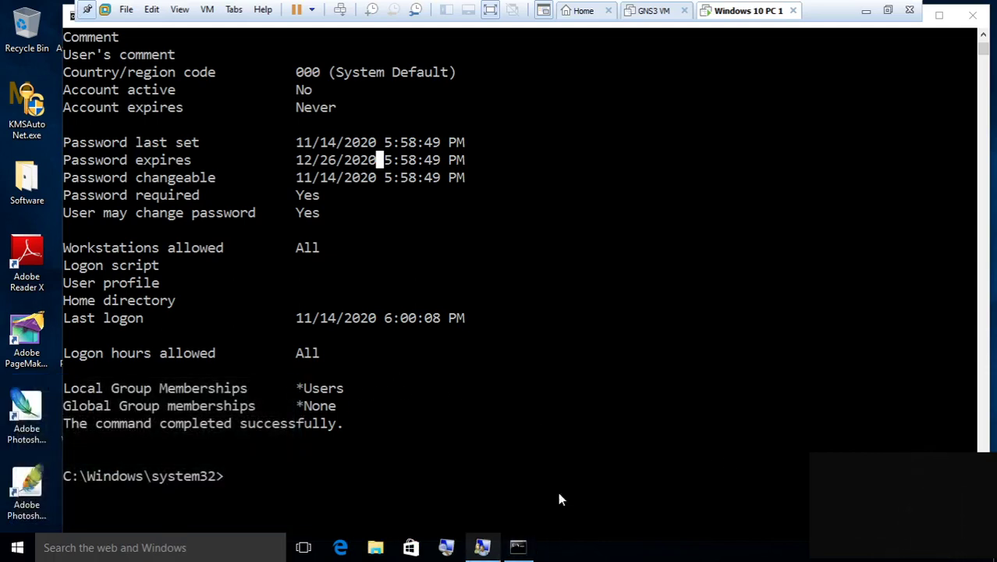
left_click(867, 12)
Scroll up in Word and highlight the explanation after the password-change command
scroll(639, 293, "up", 3)
scroll(639, 293, "up", 3)
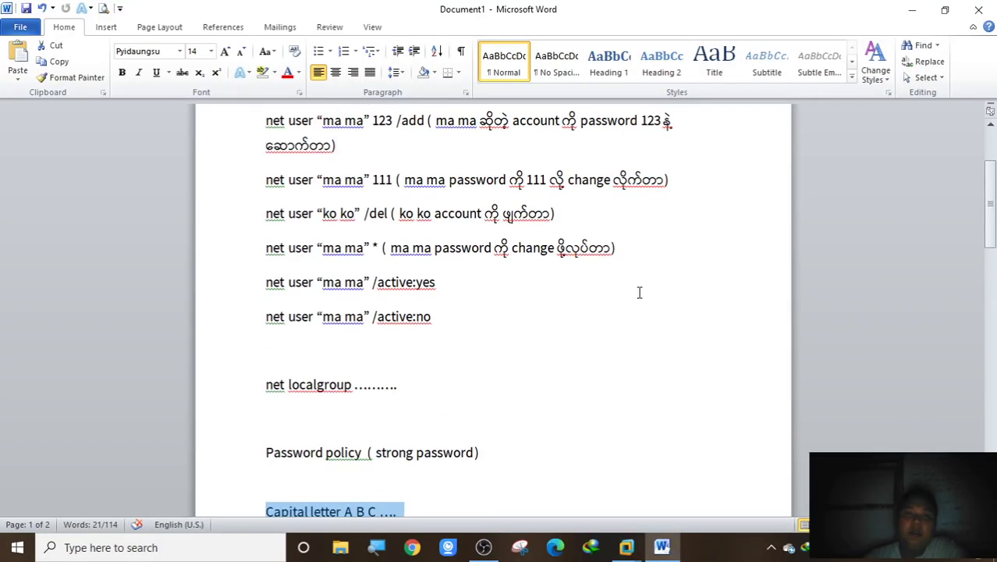
left_click_drag(643, 250, 495, 248)
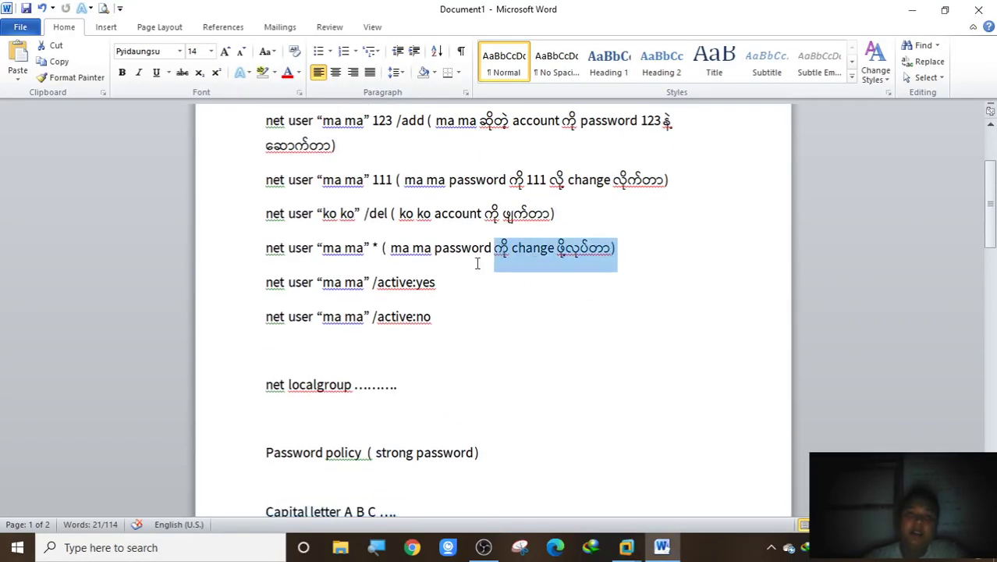
scroll(364, 346, "down", 3)
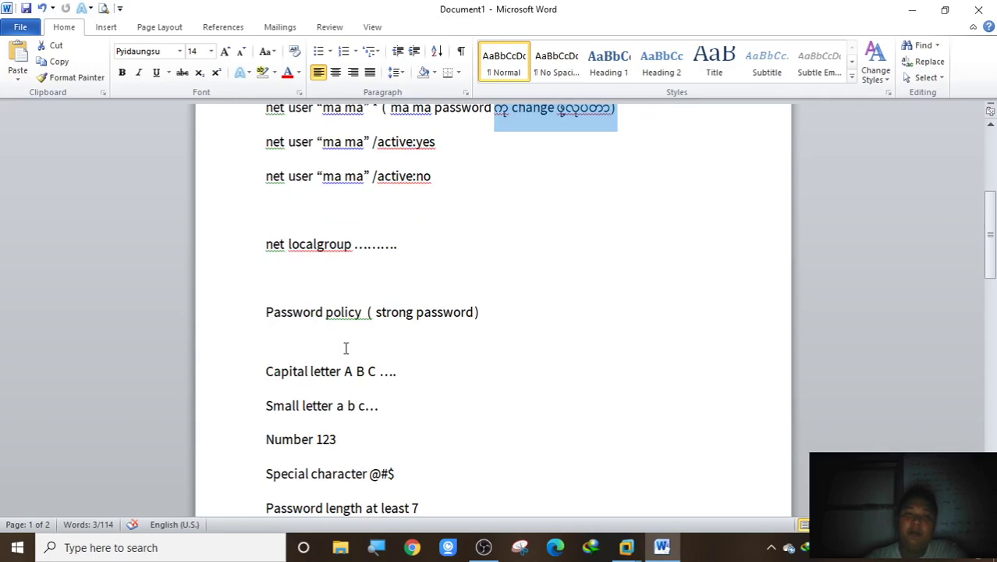
In the Windows 10 PC 1 VM, open ko ko's properties in Local Users and Groups to show Member Of lists only Users
mouse_move(640, 550)
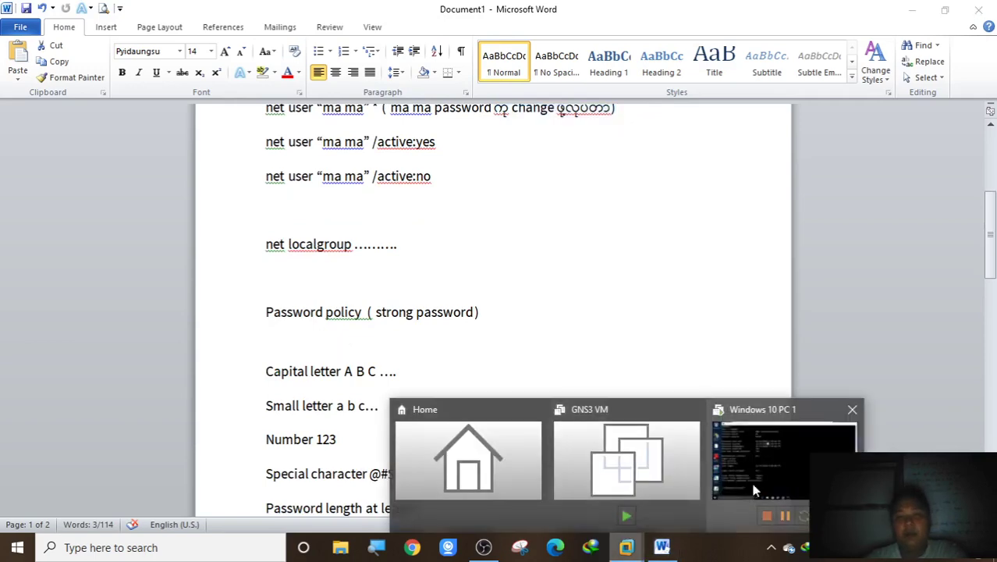
left_click(783, 469)
left_click(482, 548)
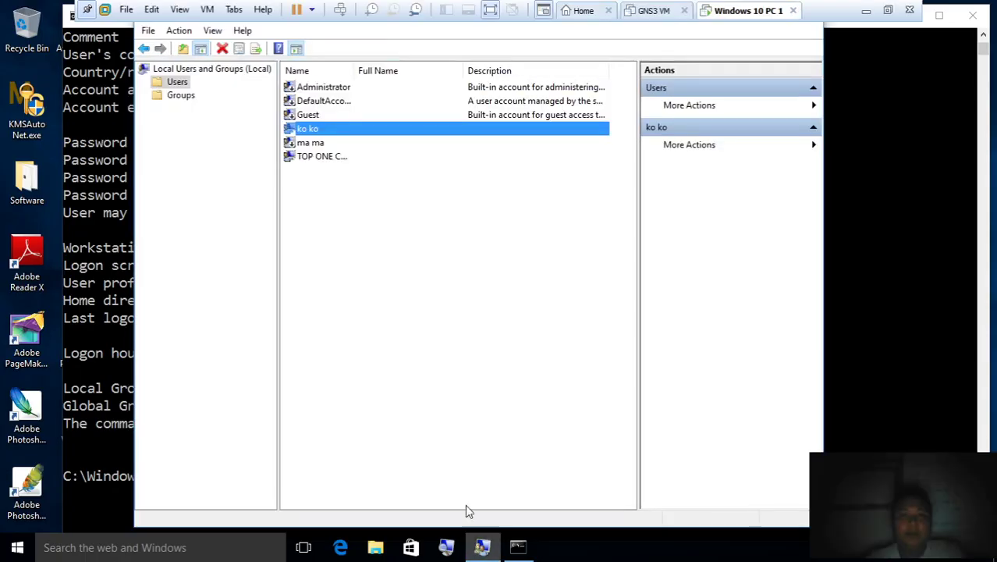
right_click(358, 136)
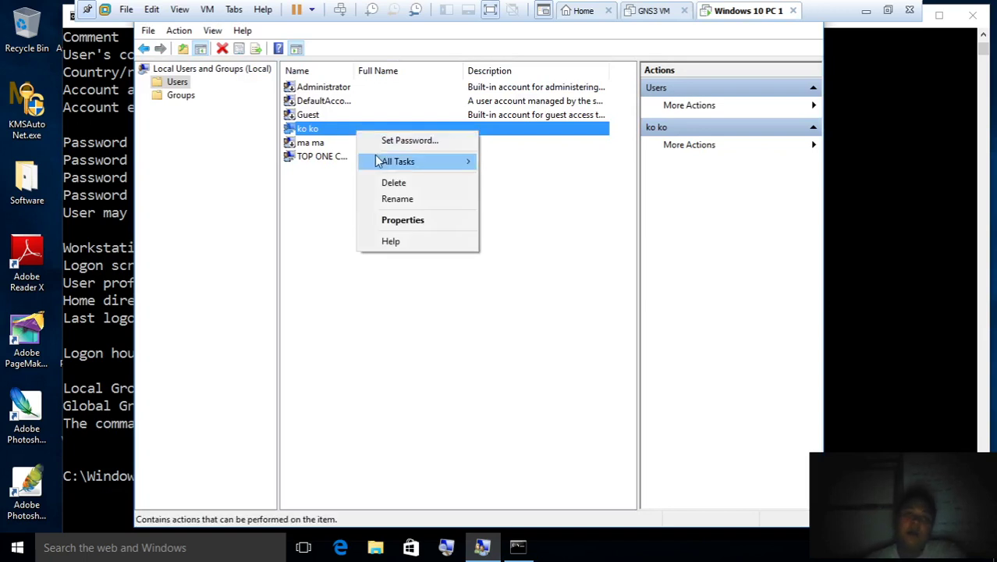
left_click(394, 221)
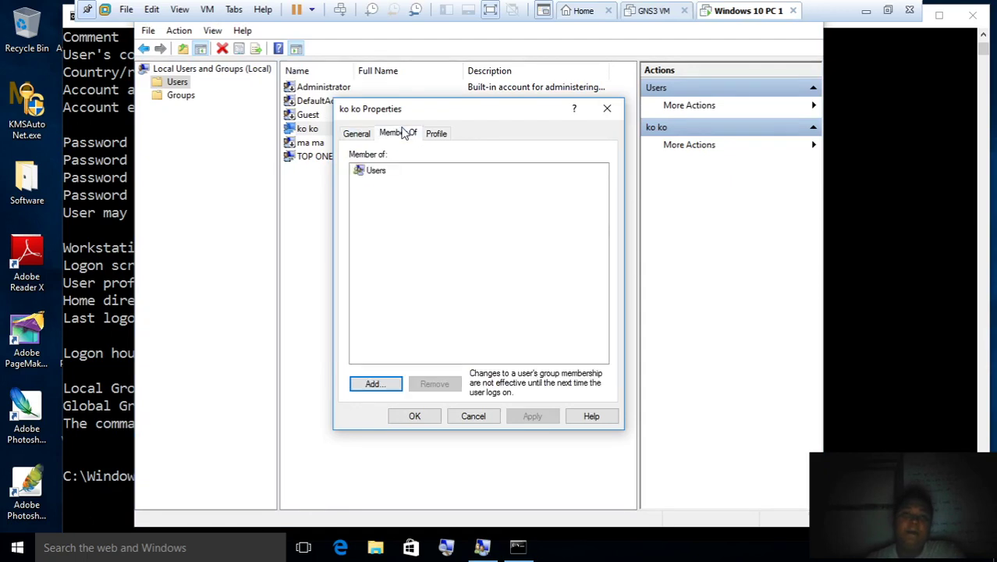
left_click(405, 134)
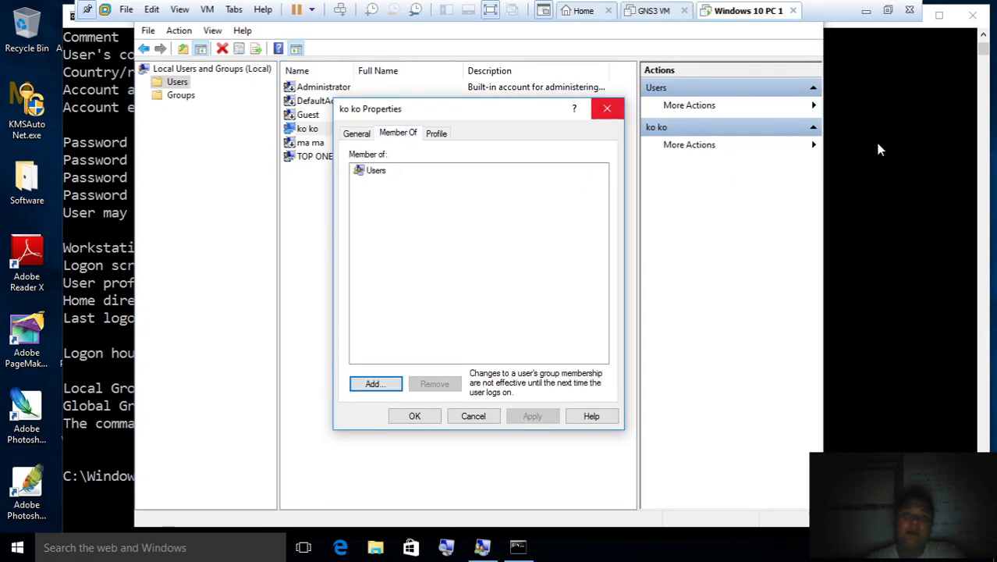
Clear the command prompt with cls and minimise VMware to reveal the Word notes
left_click(857, 159)
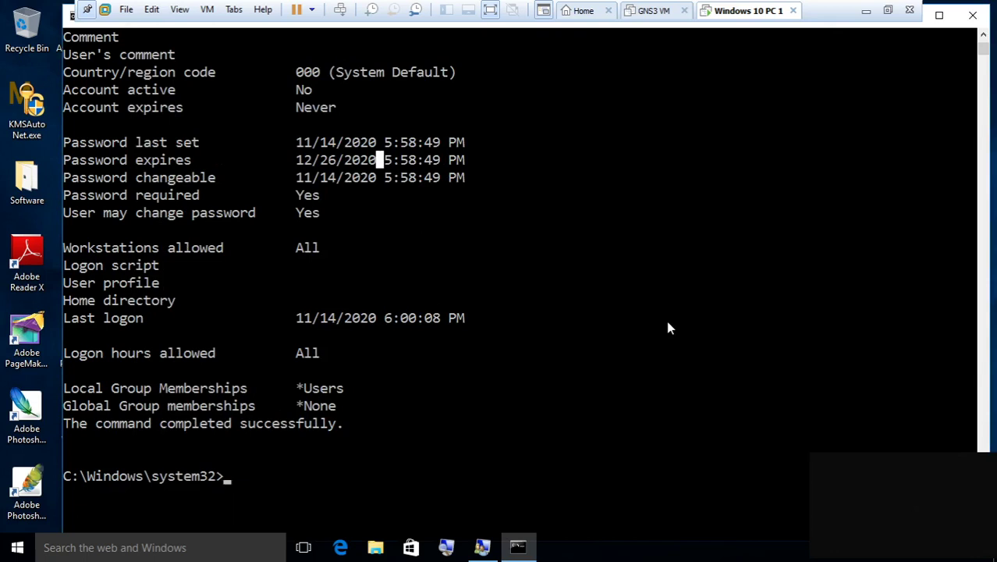
type("cls")
key("Return")
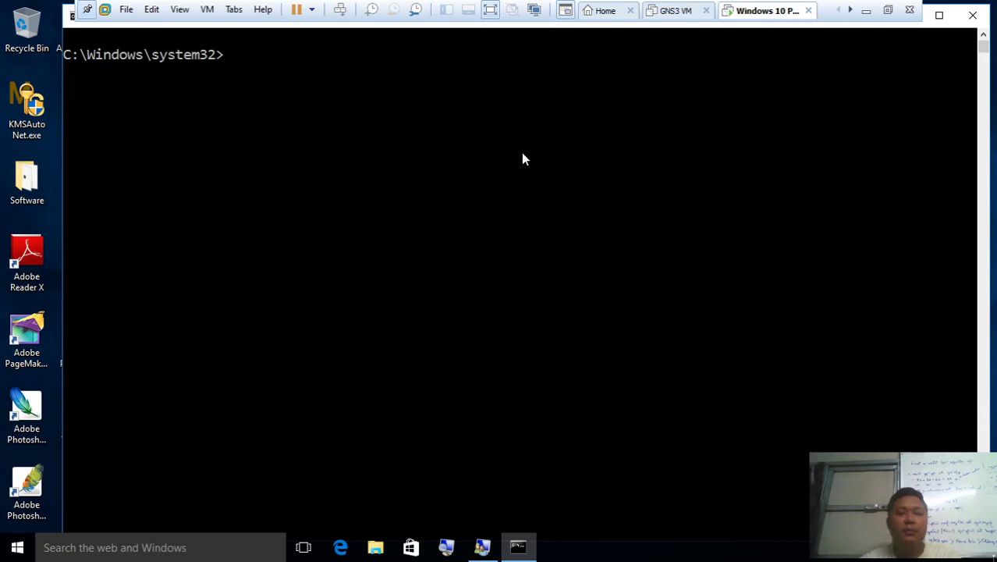
left_click(867, 10)
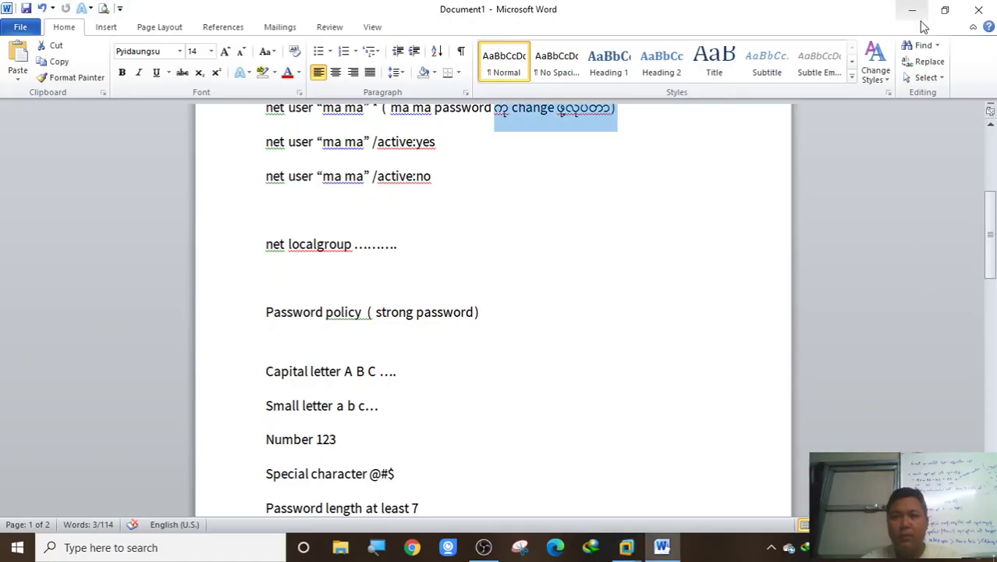
Confirm OBS is still recording, then return to the Windows 10 PC 1 VM's cleared command prompt
left_click(913, 11)
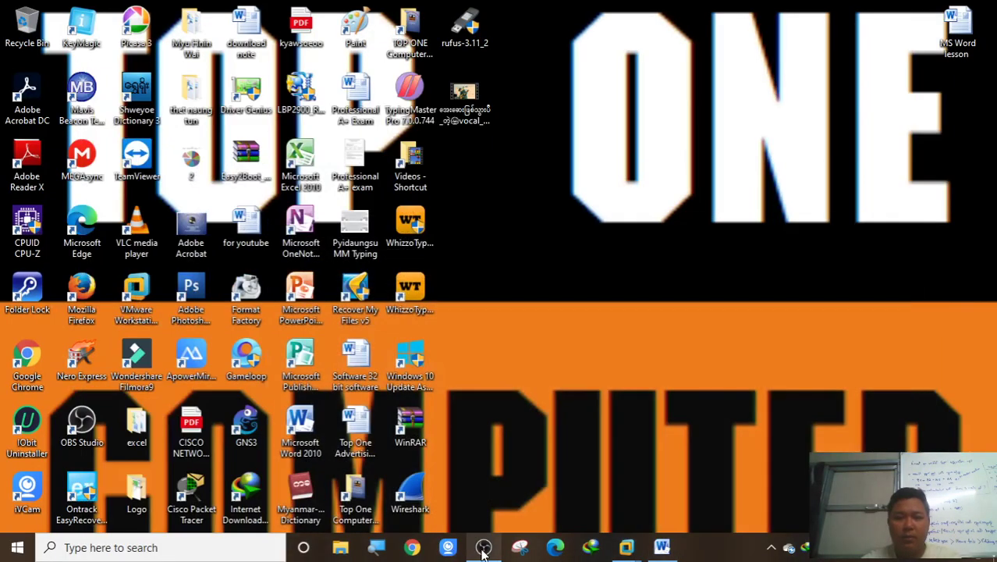
left_click(483, 552)
double_click(735, 5)
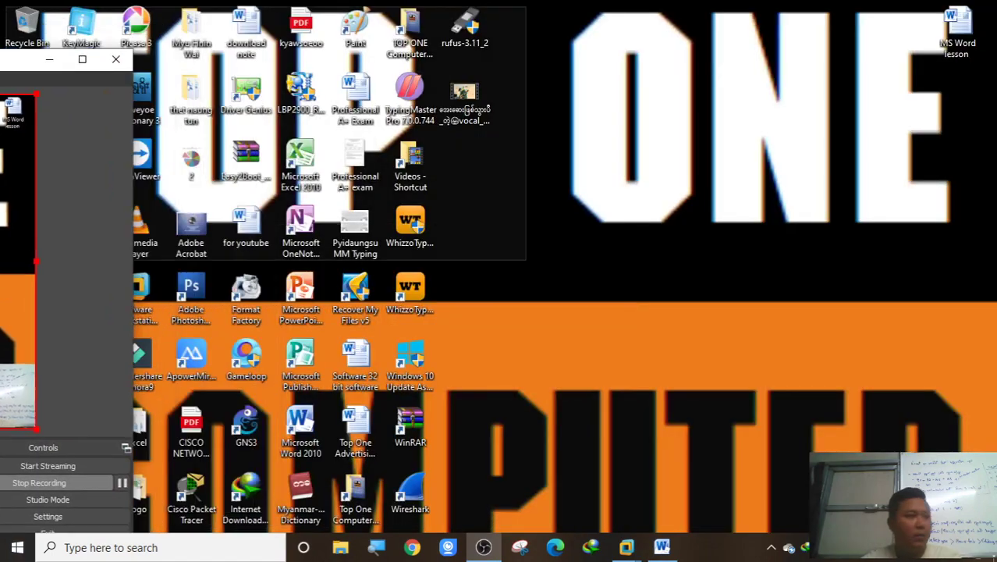
left_click(483, 548)
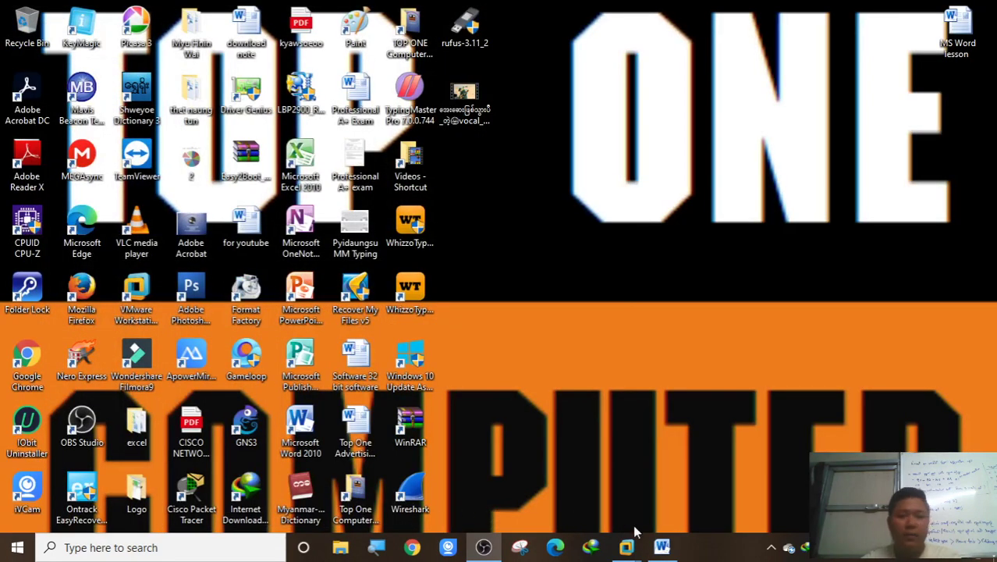
mouse_move(628, 546)
left_click(733, 484)
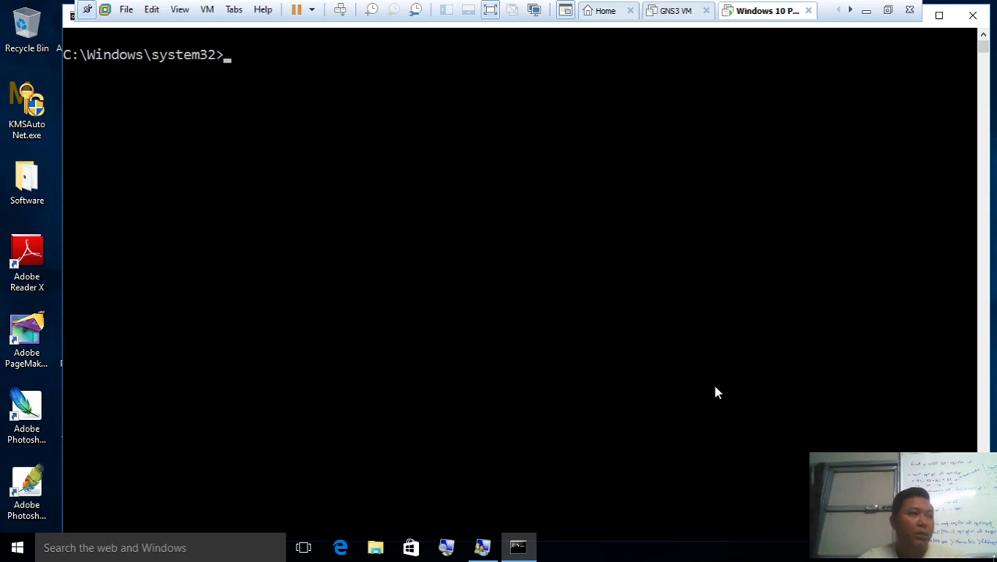
Start typing 'net' at the prompt, then reopen ko ko's Member Of tab to show only the Users group
type("net u")
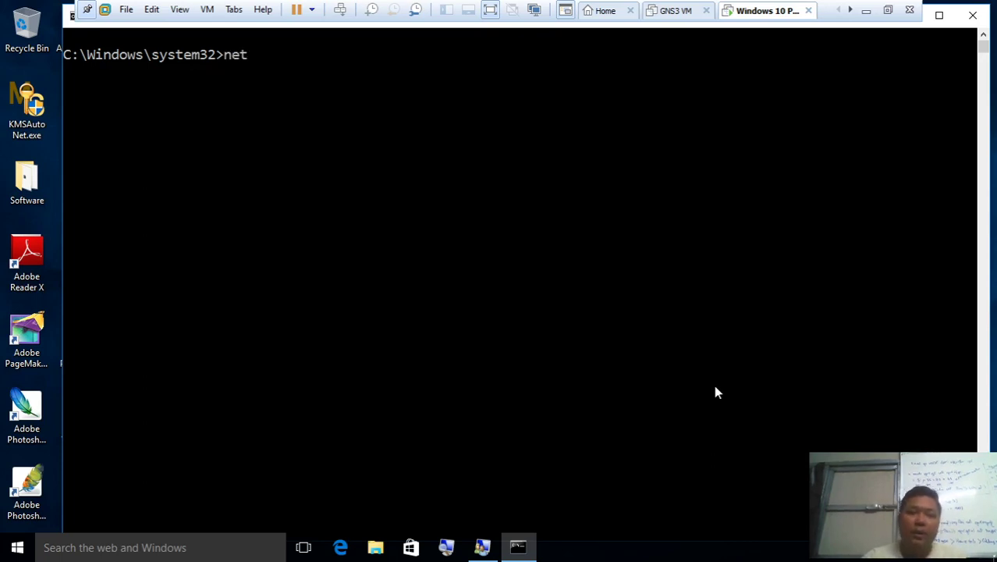
left_click(482, 547)
double_click(400, 131)
left_click(398, 133)
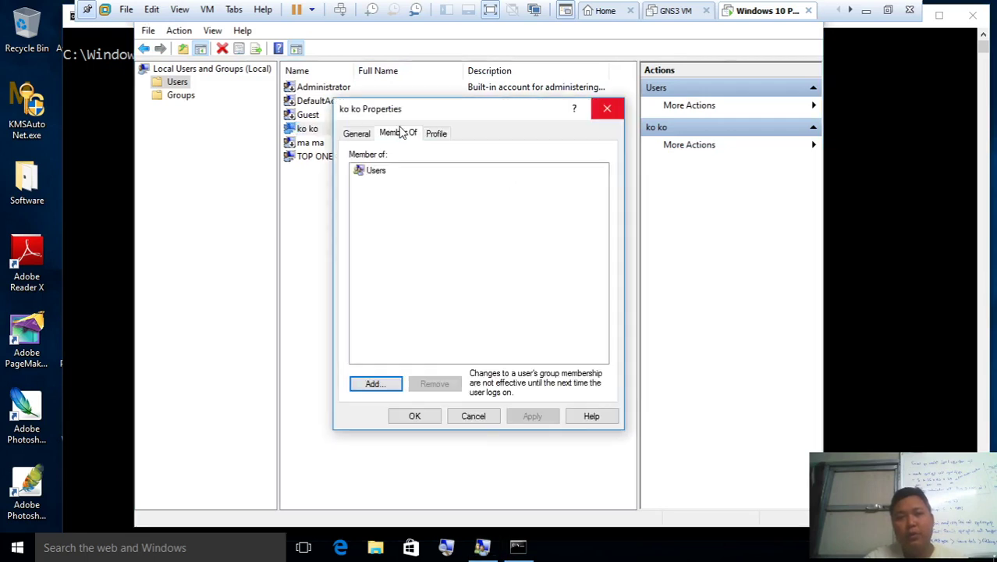
left_click(607, 108)
double_click(372, 130)
left_click(411, 137)
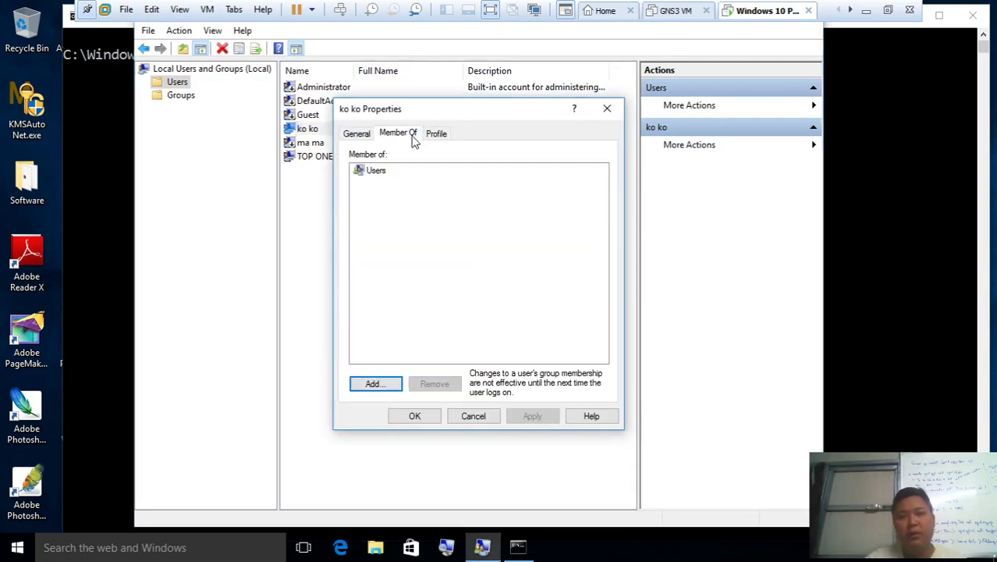
left_click(99, 207)
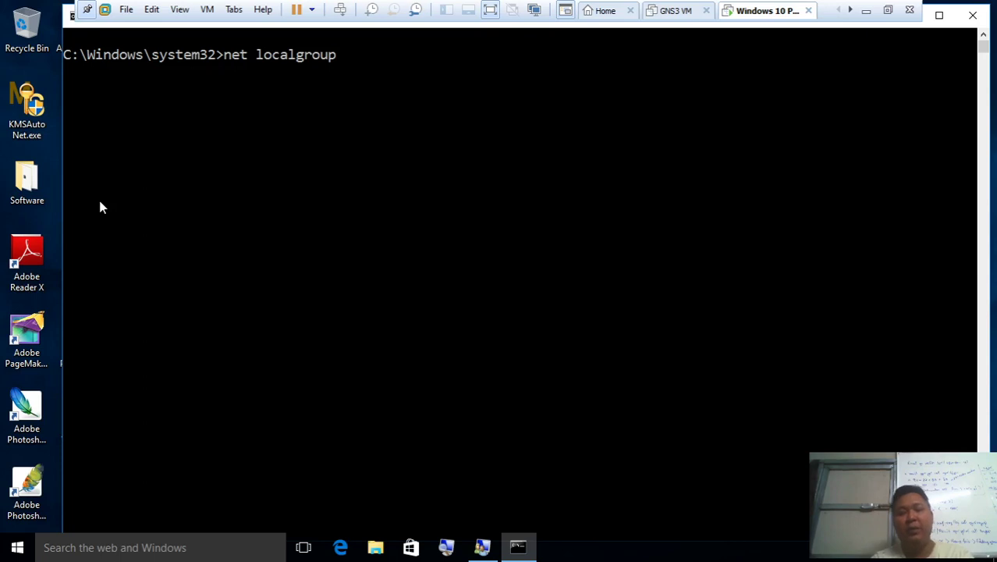
Fix the mistyped characters and continue the net localgroup administrators command for ko ko
key("BackSpace")
key("BackSpace")
type("administrators")
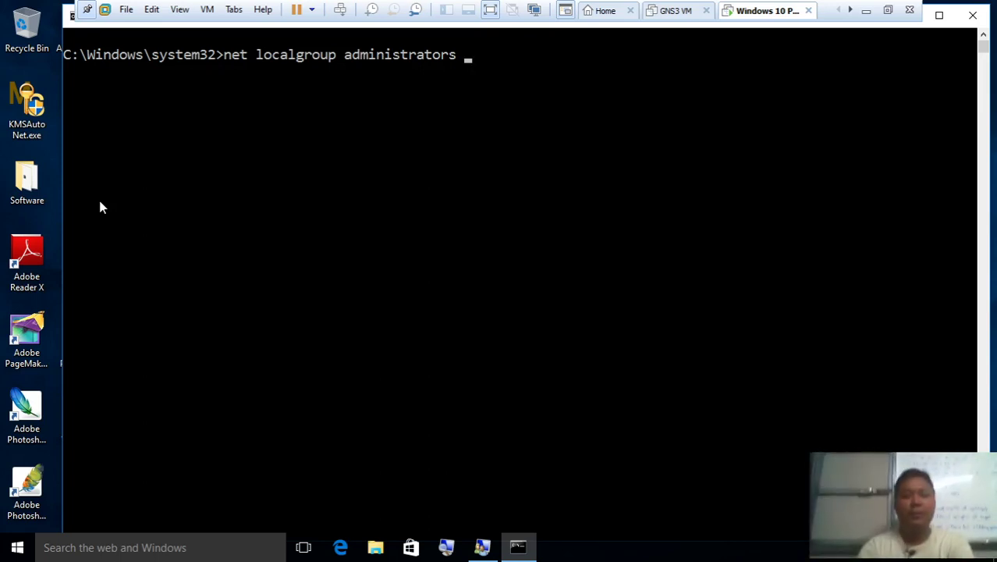
type(":")
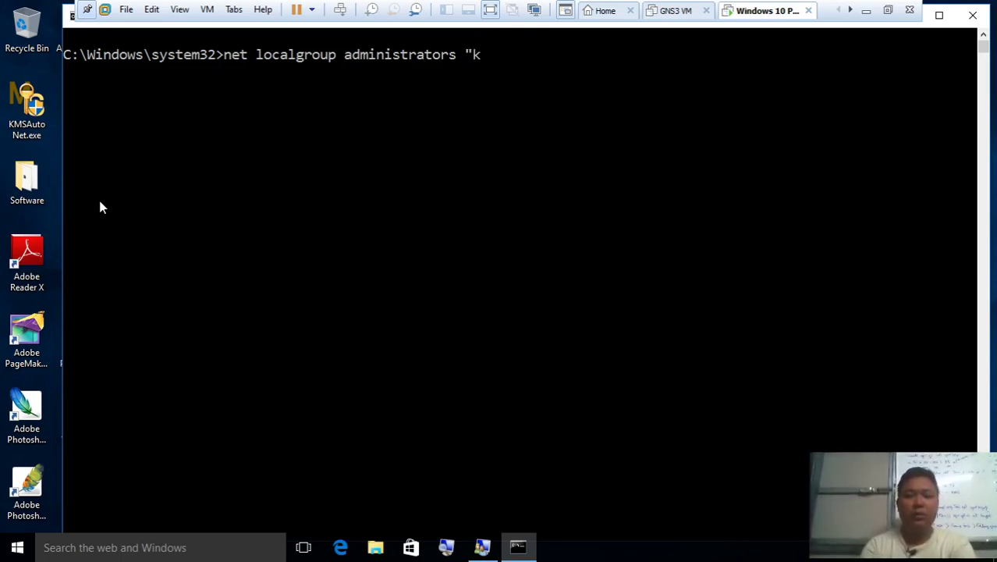
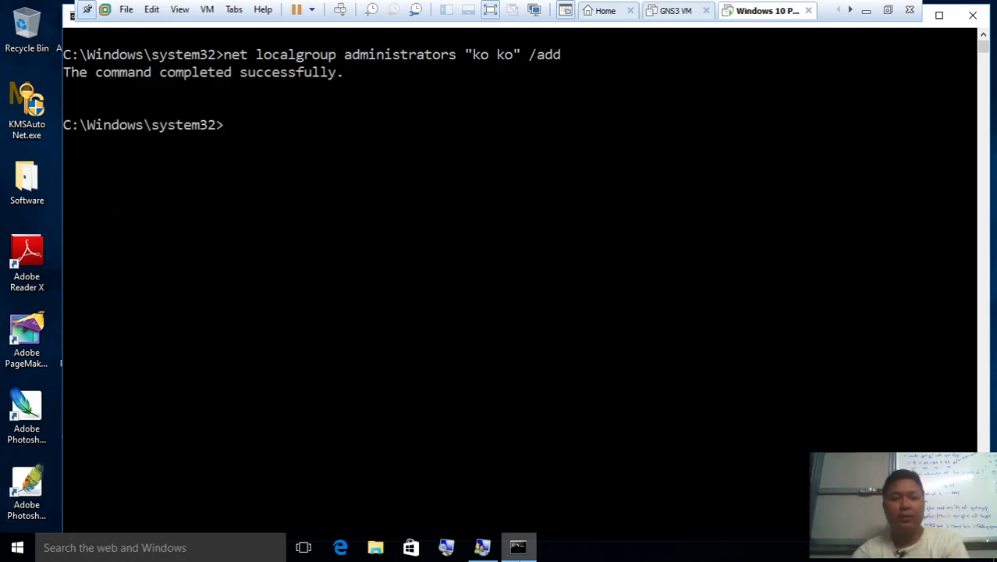
Bring Local Users and Groups to the front and refresh the Users list
left_click(483, 548)
right_click(472, 402)
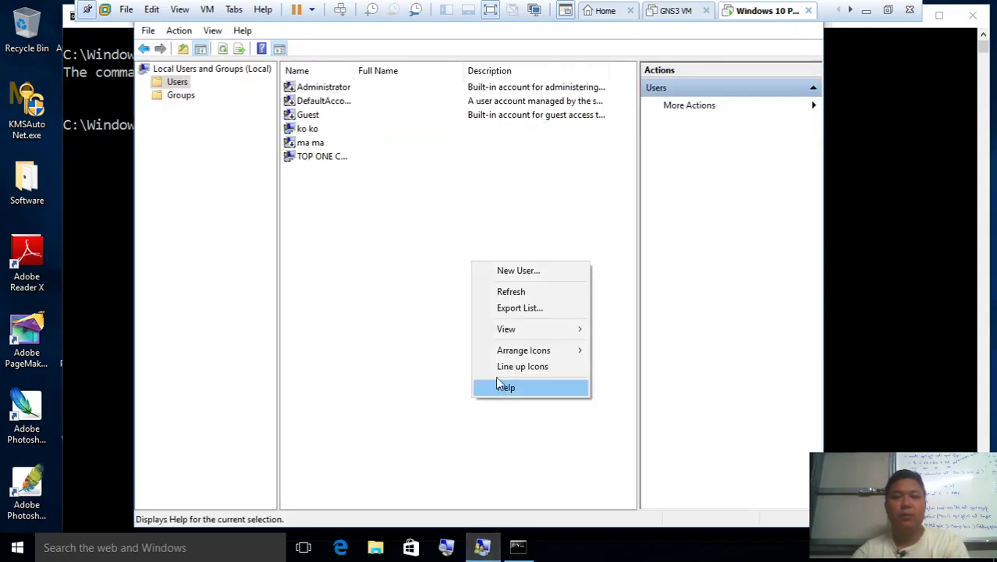
double_click(348, 129)
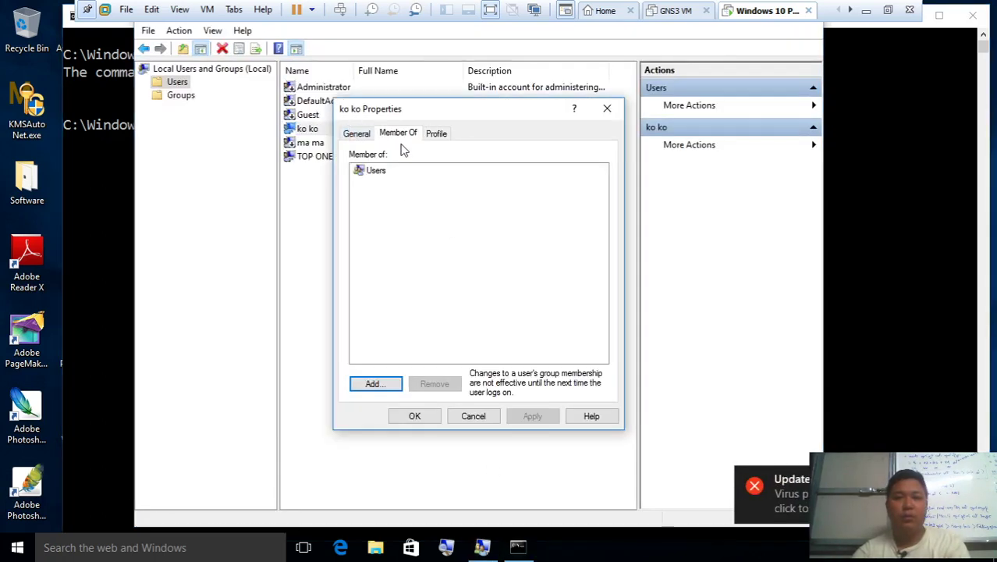
right_click(292, 269)
left_click(352, 294)
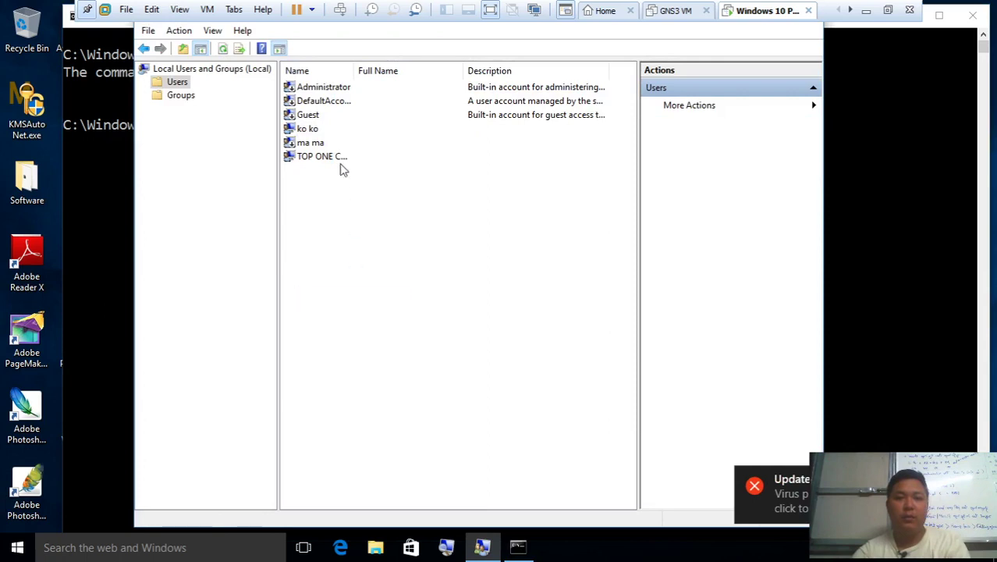
Open ko ko's Properties to check its groups, cancel, and refresh the list again
left_click(336, 143)
left_click(338, 131)
double_click(338, 131)
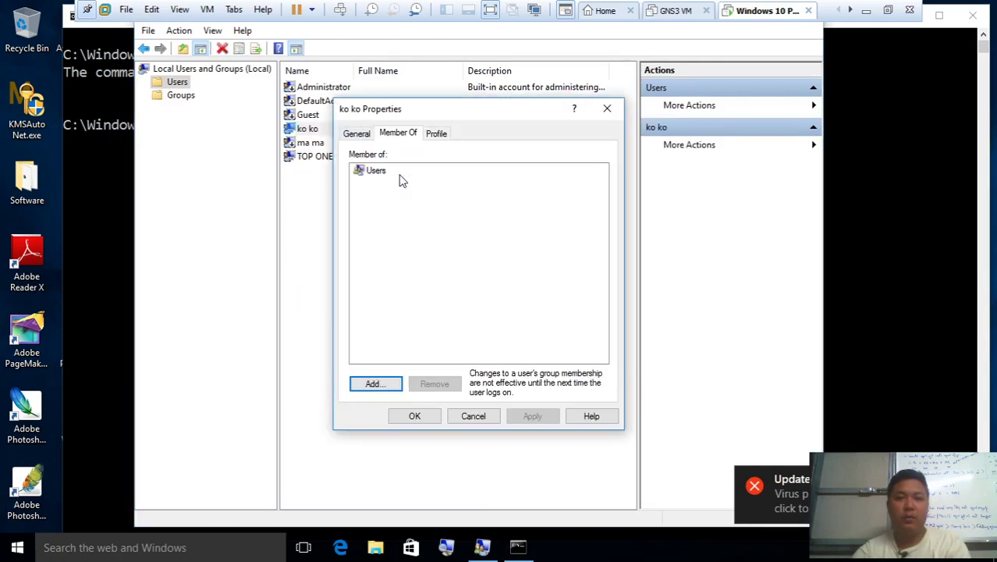
left_click(473, 416)
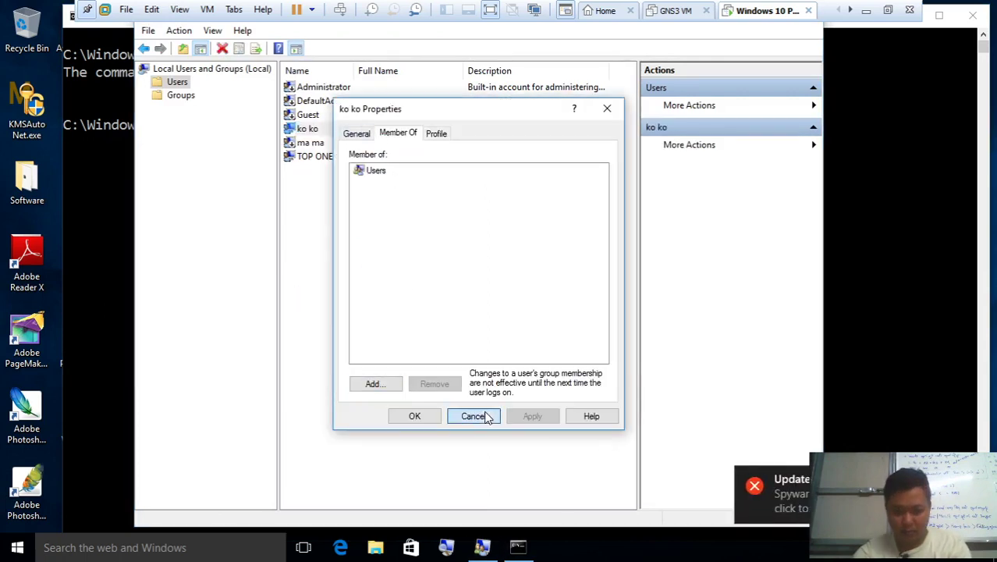
right_click(393, 311)
left_click(444, 337)
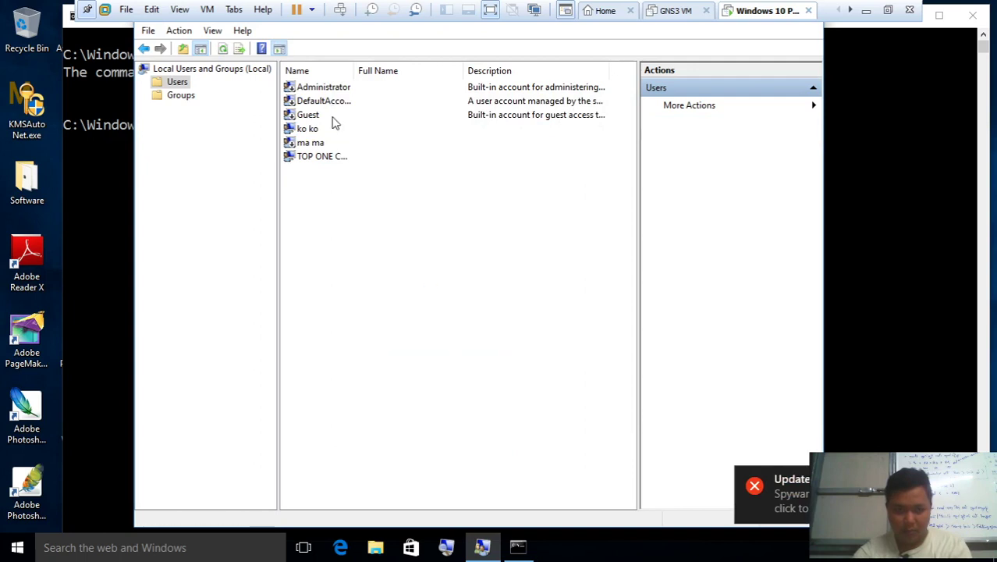
Verify ko ko's Member Of tab lists Administrators and Users, then return to Command Prompt
left_click(334, 129)
double_click(334, 129)
left_click(395, 133)
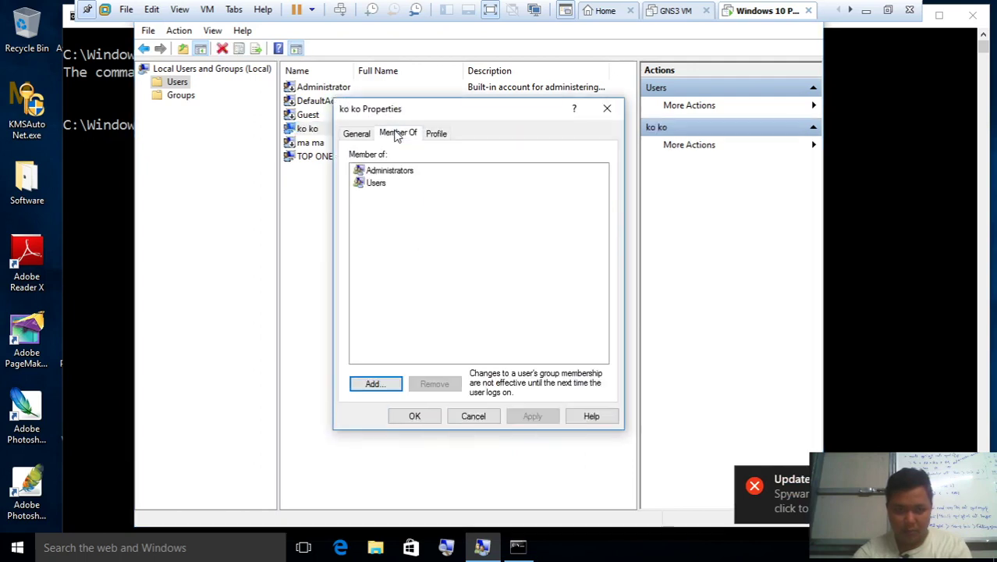
left_click(398, 172)
left_click(112, 222)
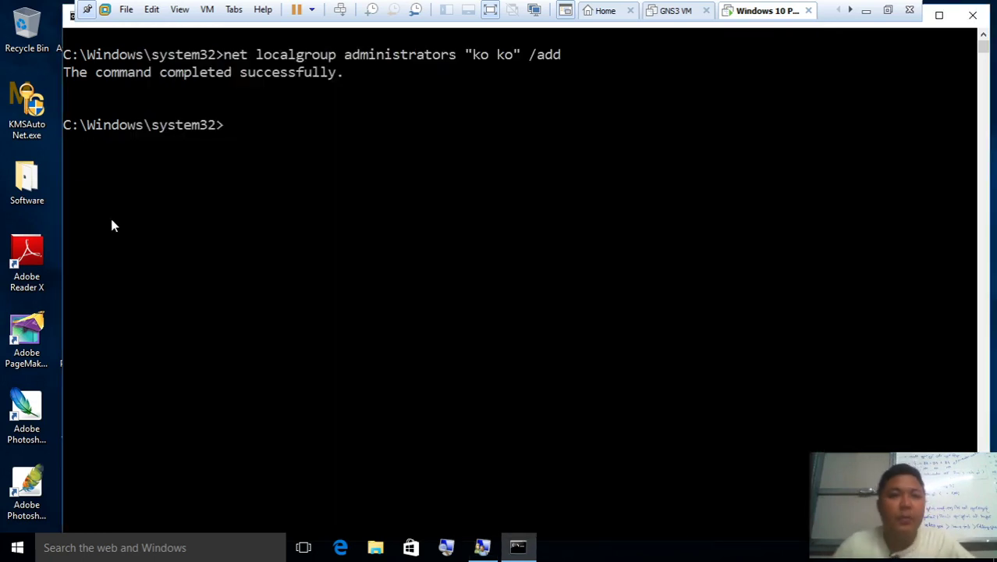
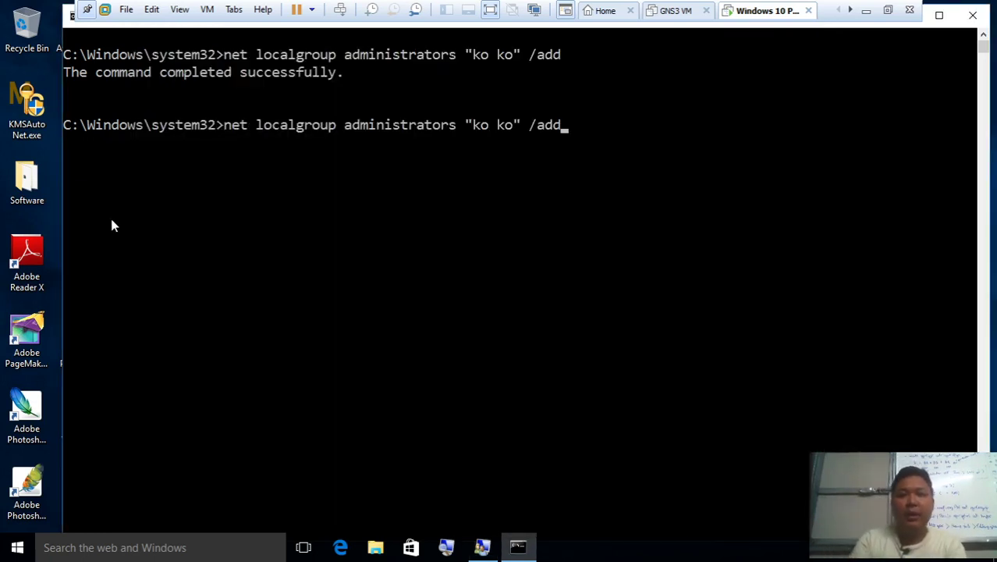
Edit the recalled command into net localgroup users "ko ko" /del and run it
key("BackSpace")
key("BackSpace")
key("BackSpace")
key("BackSpace")
key("BackSpace")
key("BackSpace")
key("BackSpace")
key("BackSpace")
key("BackSpace")
key("BackSpace")
key("BackSpace")
key("BackSpace")
key("BackSpace")
key("BackSpace")
key("BackSpace")
key("BackSpace")
key("BackSpace")
key("BackSpace")
key("BackSpace")
key("BackSpace")
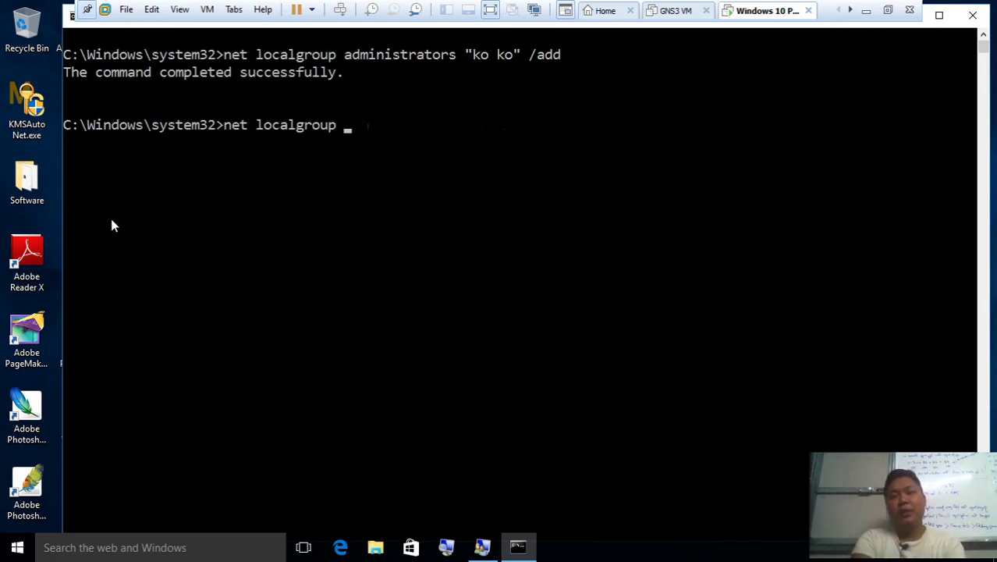
type("users \"ko ko\" /del")
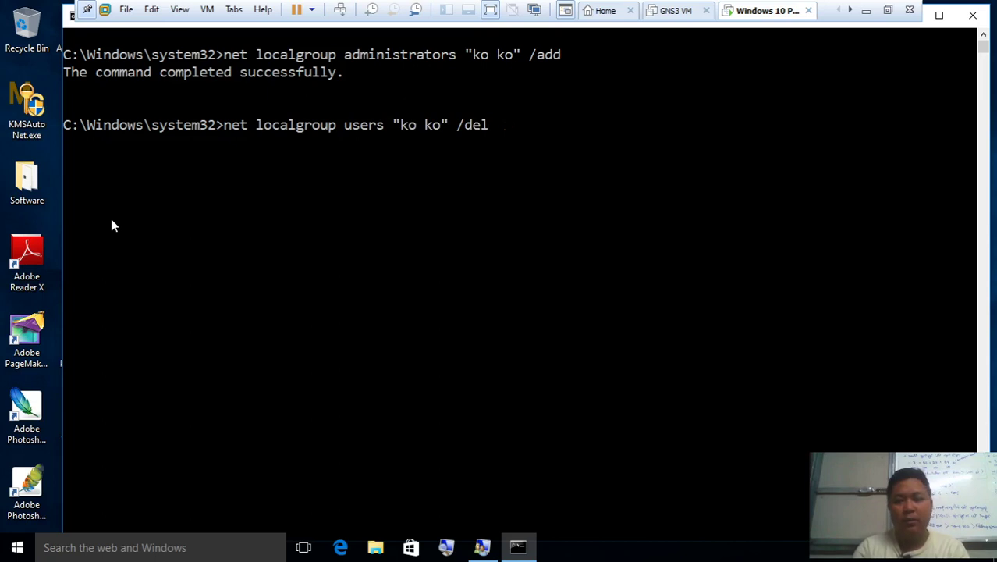
key("Return")
Refresh the Local Users and Groups user list and briefly check the Guest account
left_click(483, 547)
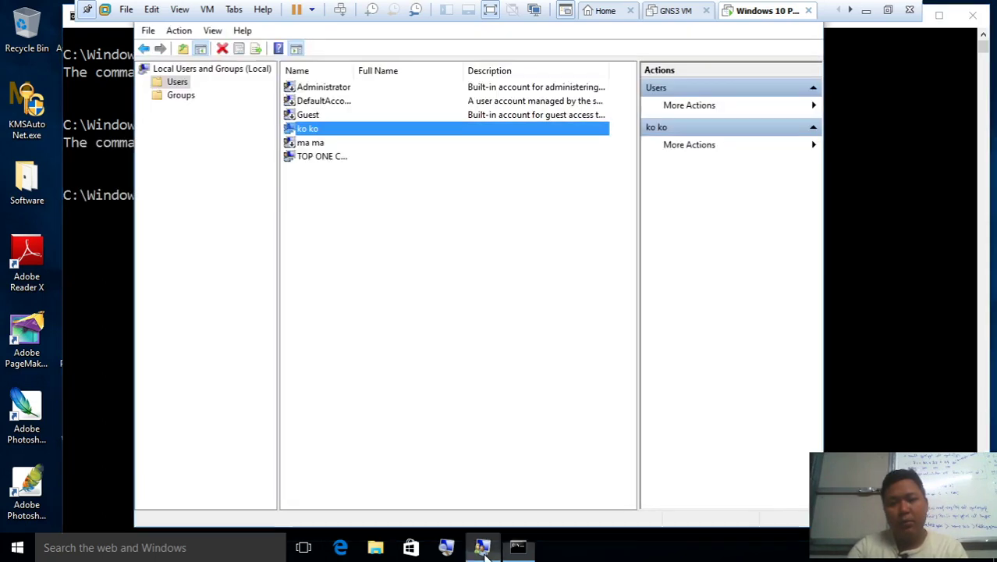
right_click(497, 304)
left_click(530, 331)
right_click(531, 328)
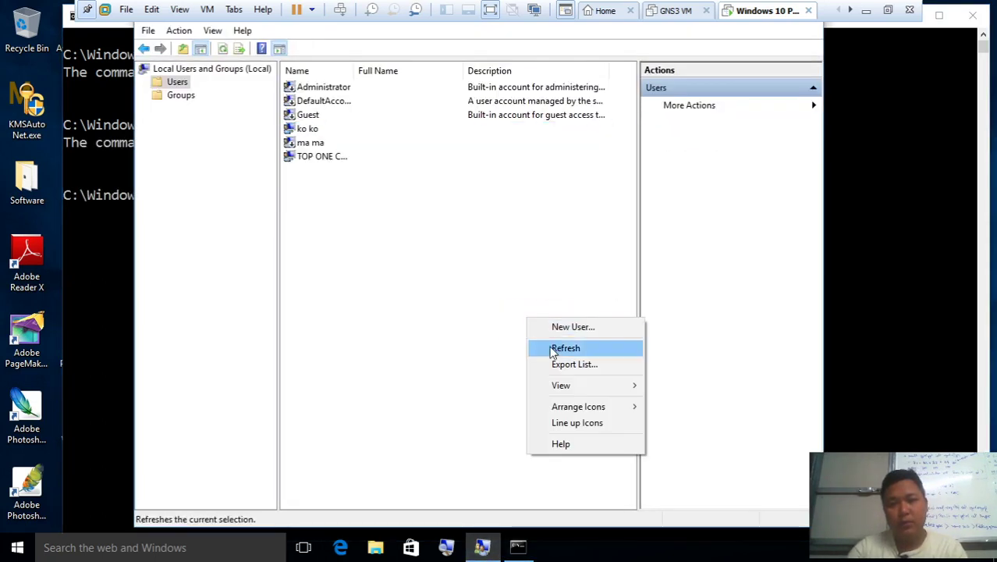
left_click(552, 349)
double_click(345, 117)
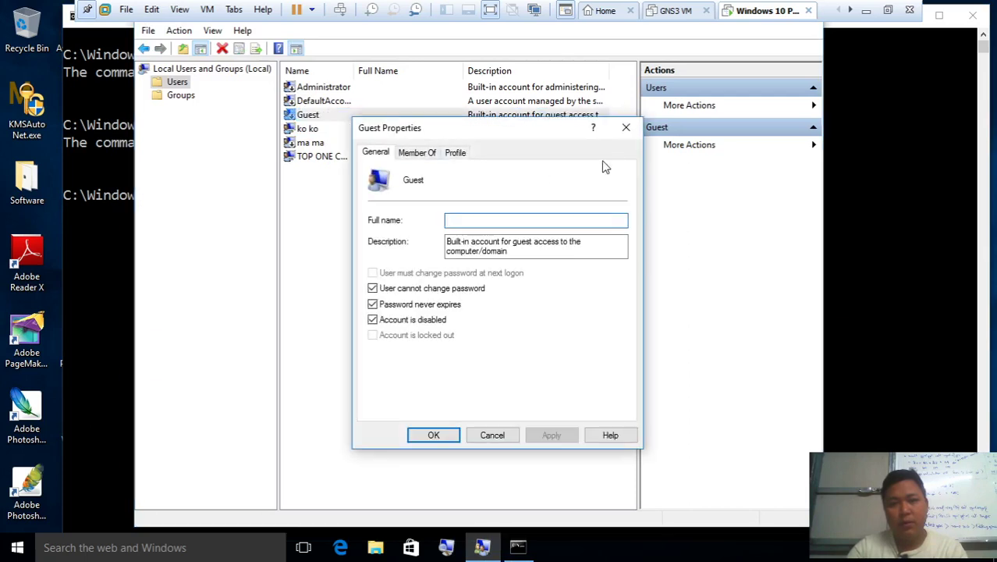
left_click(626, 128)
Confirm in ko ko's Member Of tab that only Administrators remains
double_click(397, 131)
left_click(381, 130)
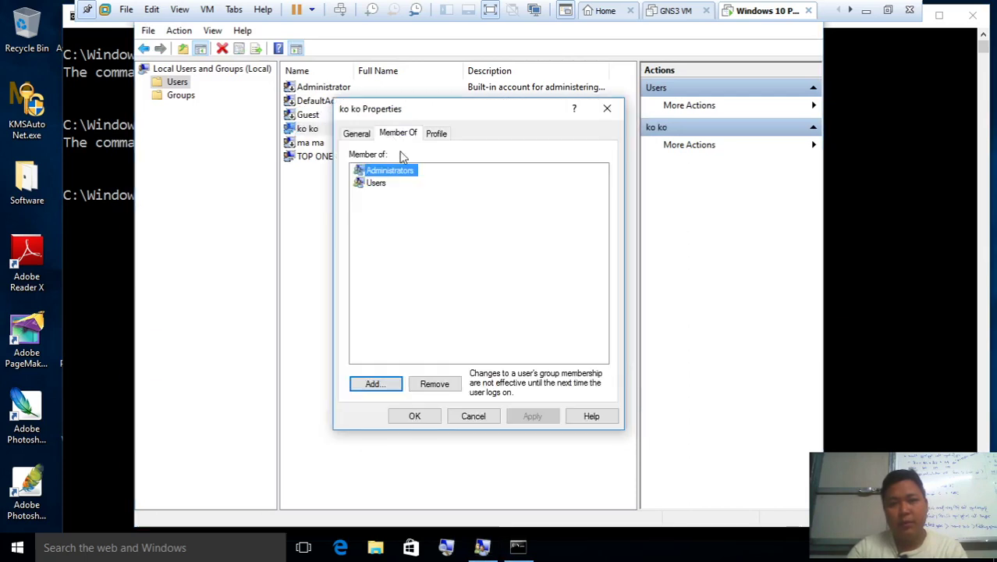
left_click(415, 324)
left_click(474, 416)
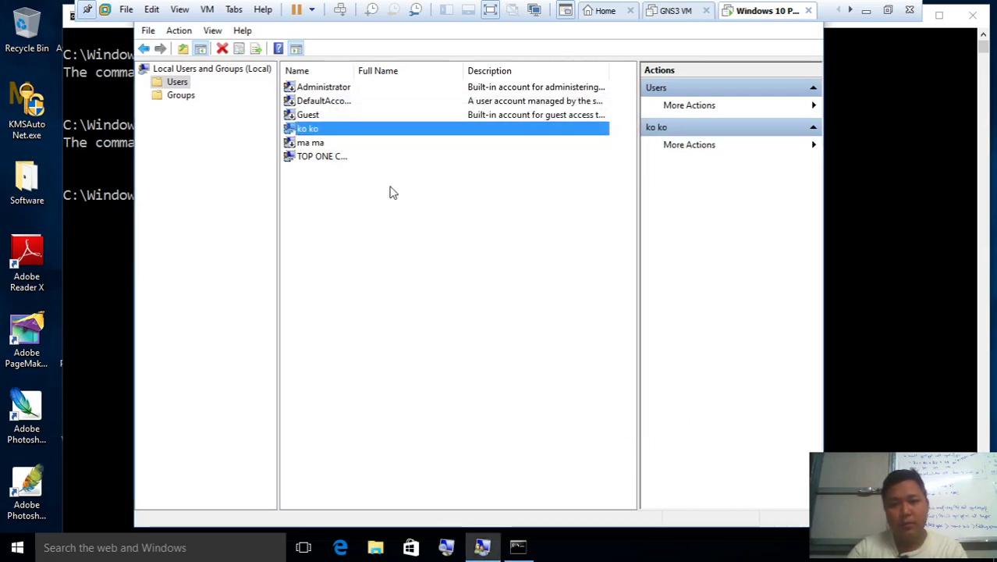
double_click(376, 129)
left_click(396, 137)
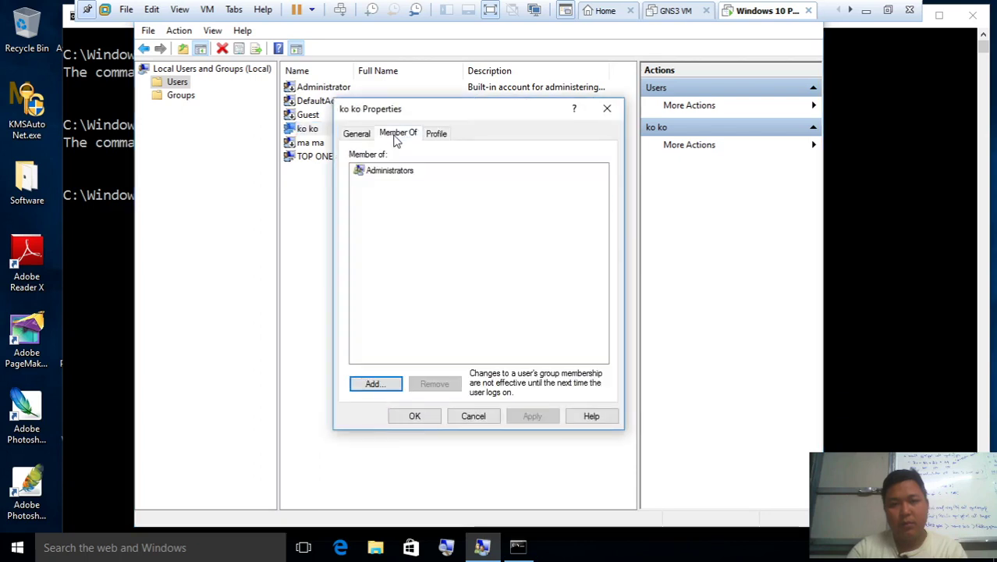
left_click(405, 171)
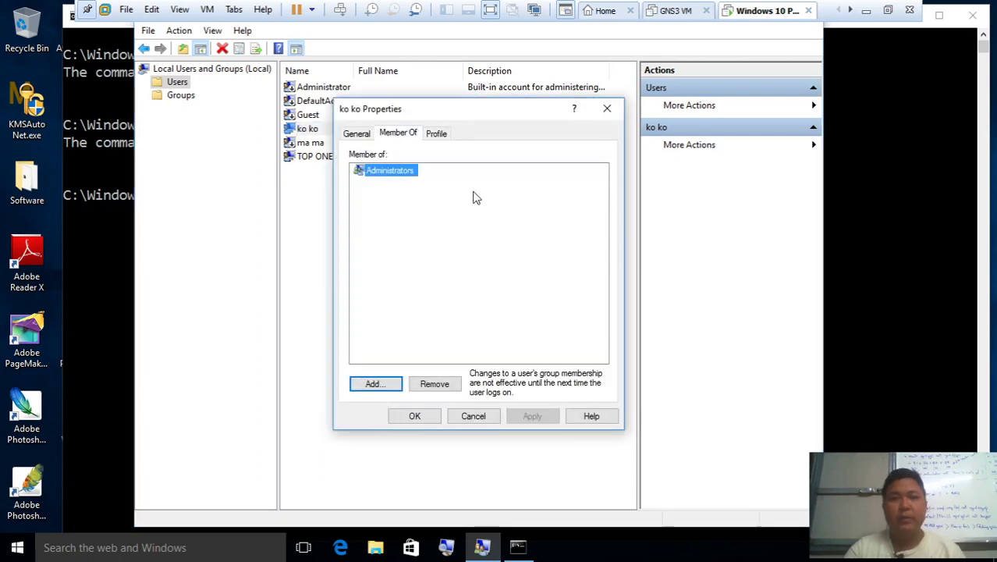
left_click(608, 112)
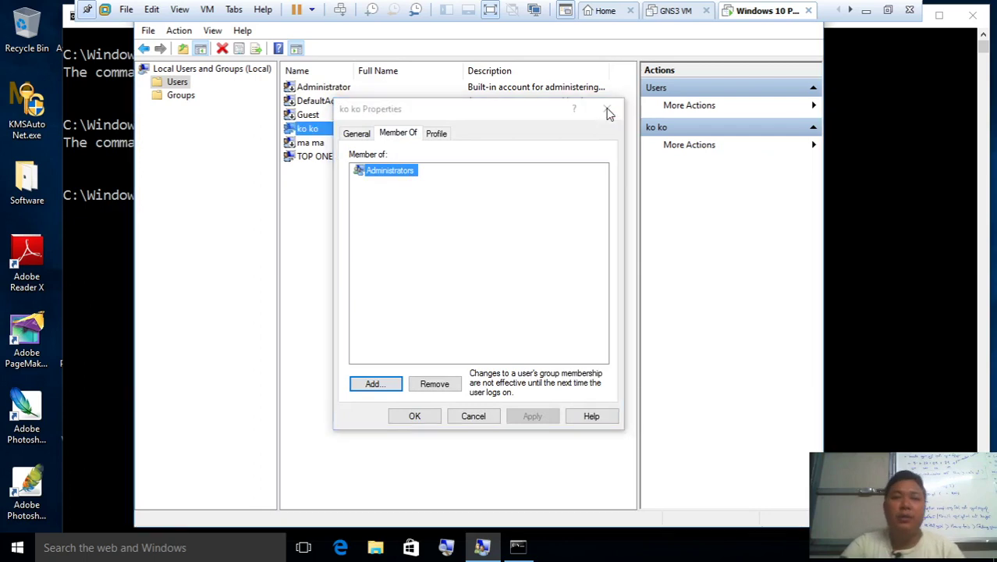
left_click(882, 201)
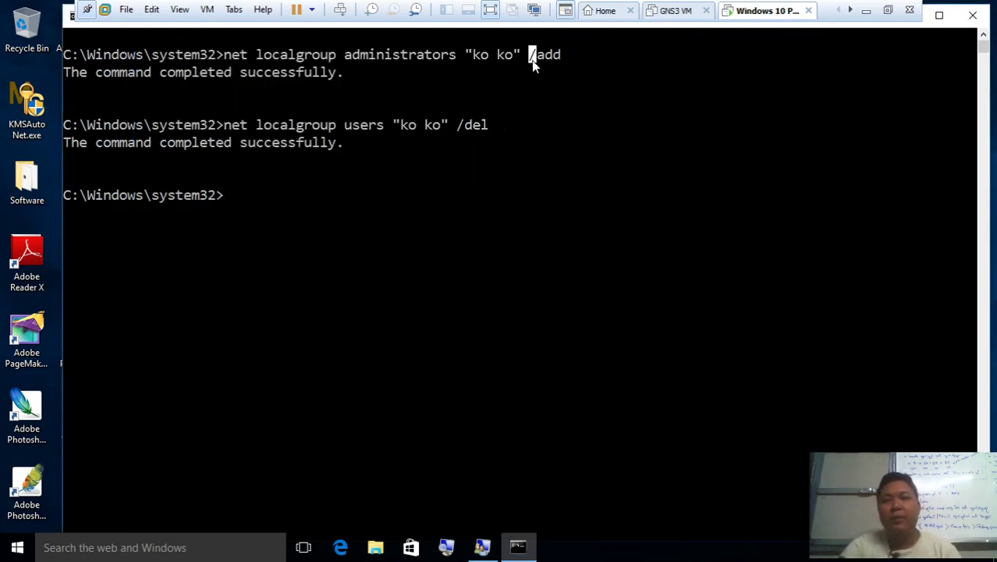
Highlight users, administrators, ko ko and /del in the two net localgroup commands
left_click_drag(503, 125, 469, 134)
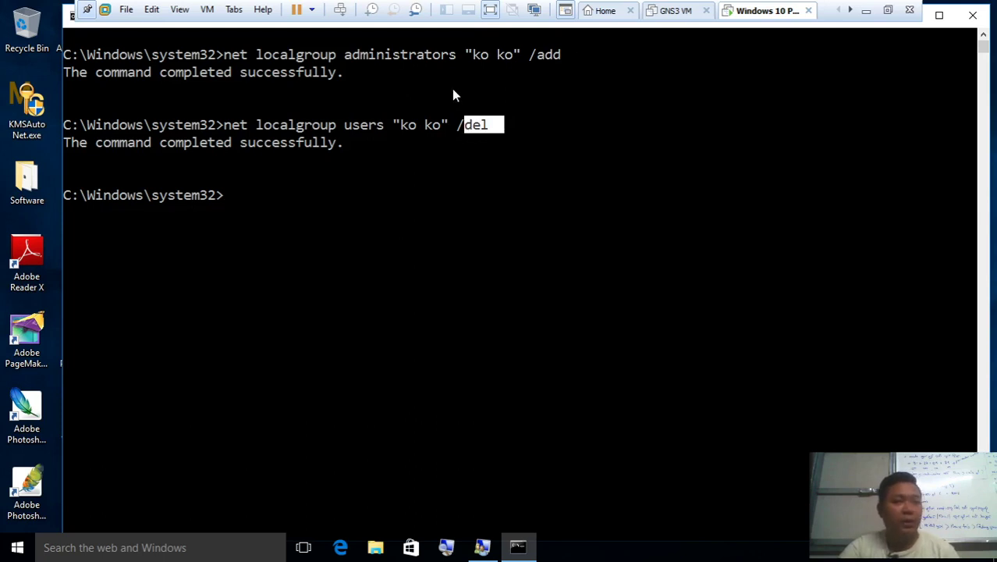
left_click_drag(347, 55, 513, 60)
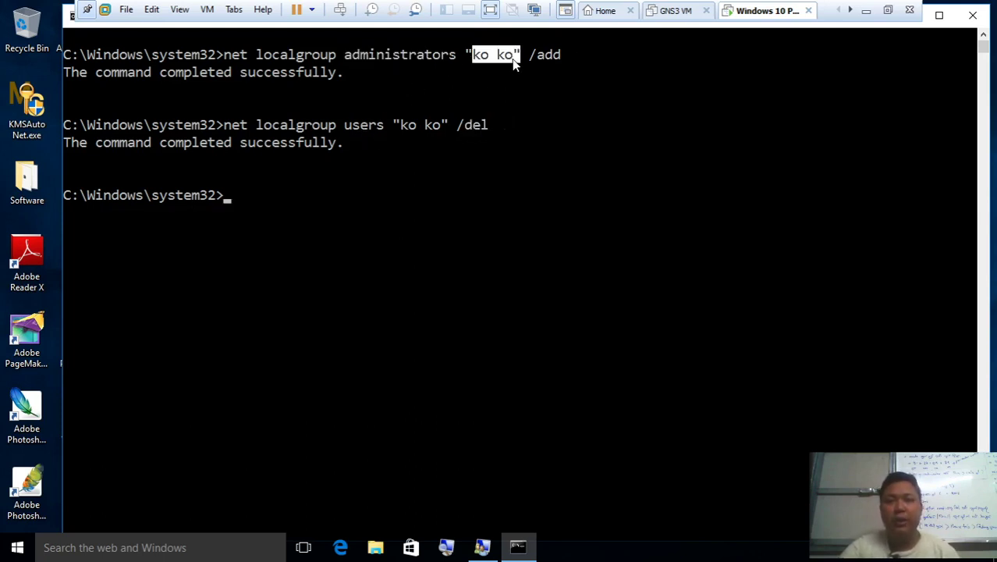
left_click_drag(349, 134, 439, 130)
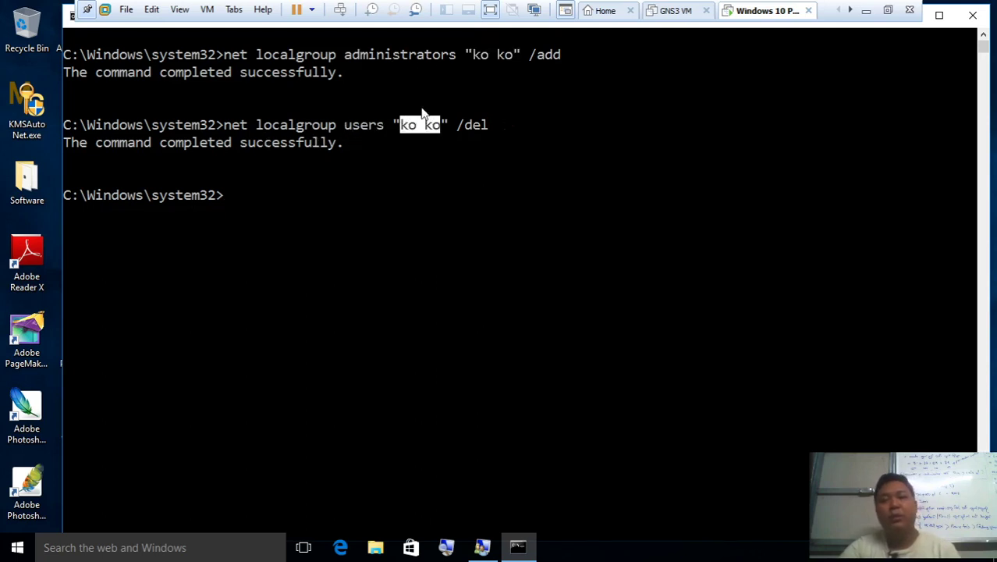
left_click(379, 133)
left_click(451, 58)
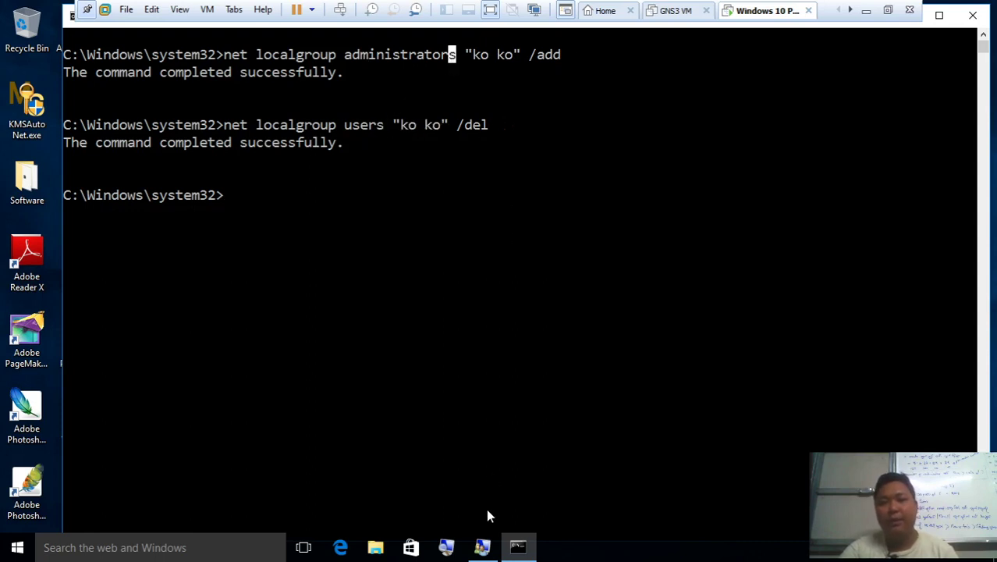
left_click(482, 547)
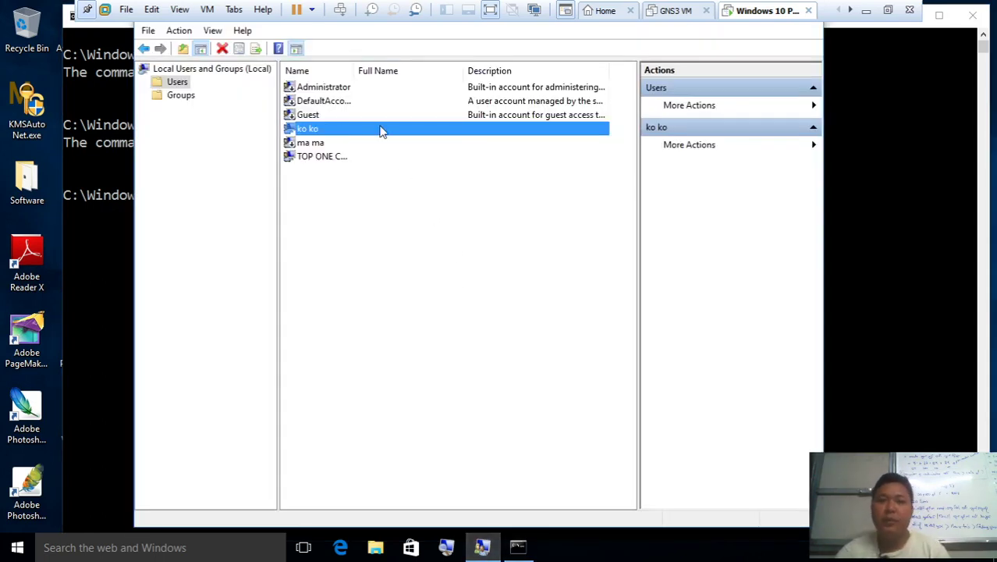
Add ko ko back to the Users group through the group's Properties
left_click(182, 95)
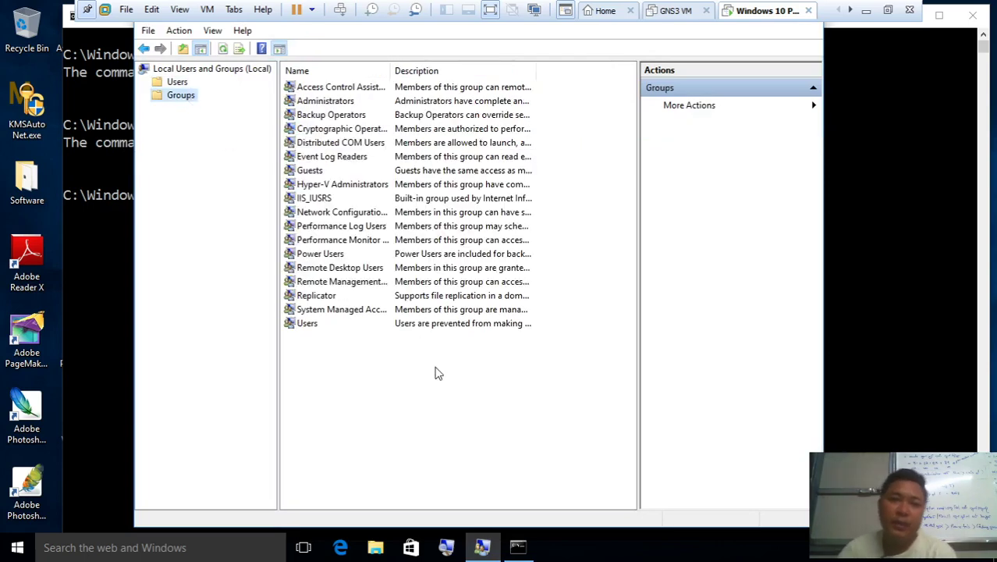
double_click(345, 323)
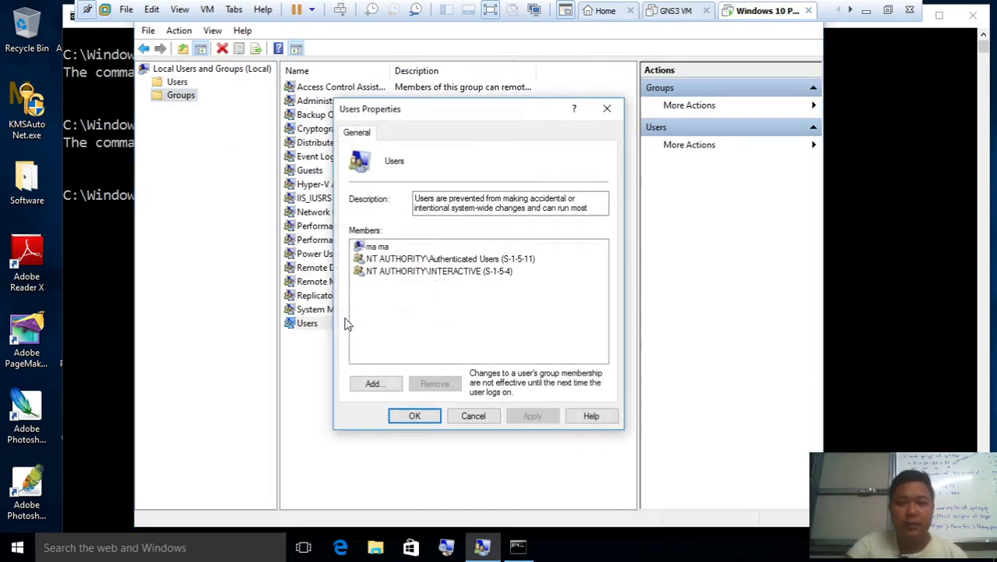
left_click(374, 384)
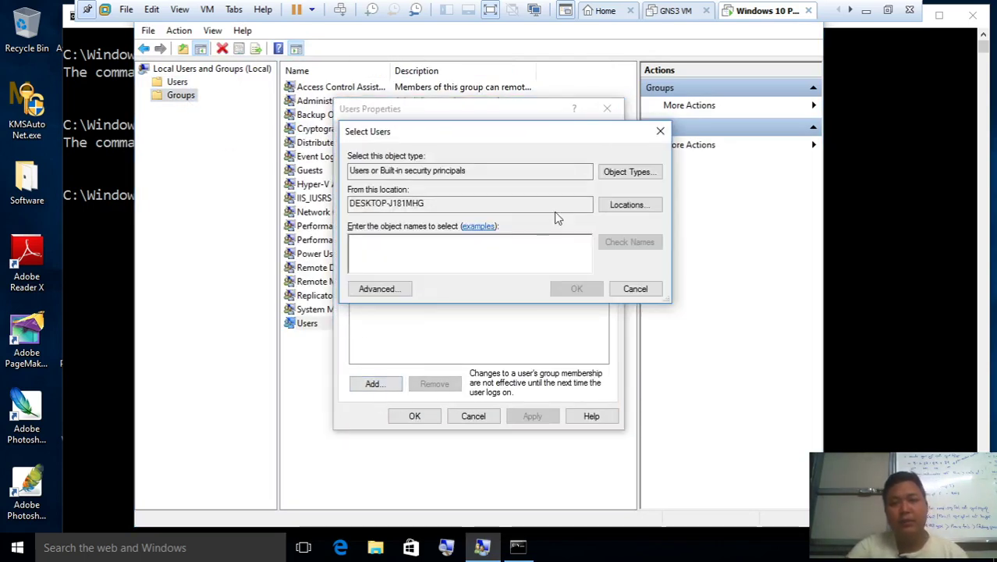
left_click(660, 131)
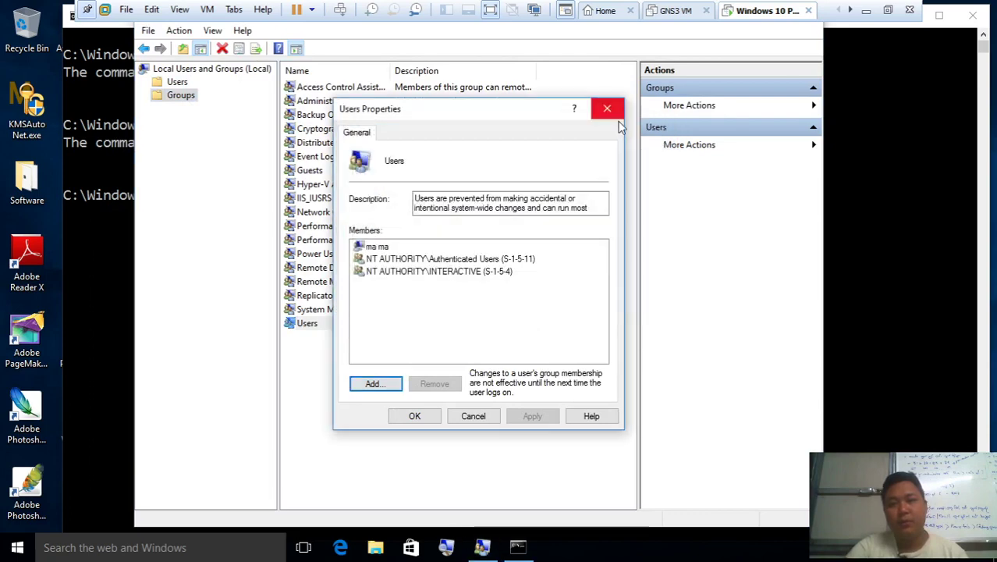
left_click(386, 387)
left_click(405, 299)
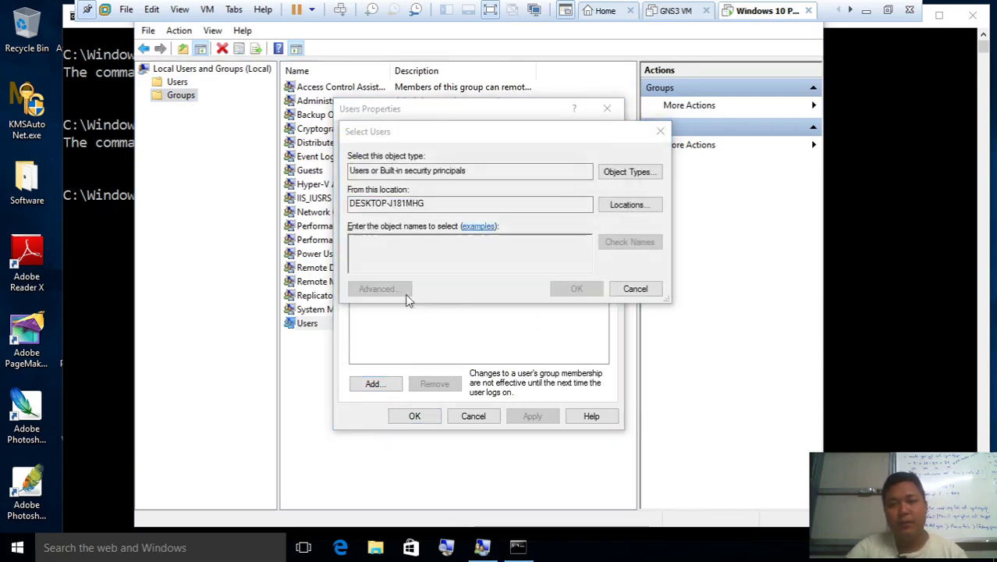
left_click(684, 253)
scroll(447, 452, "down", 3)
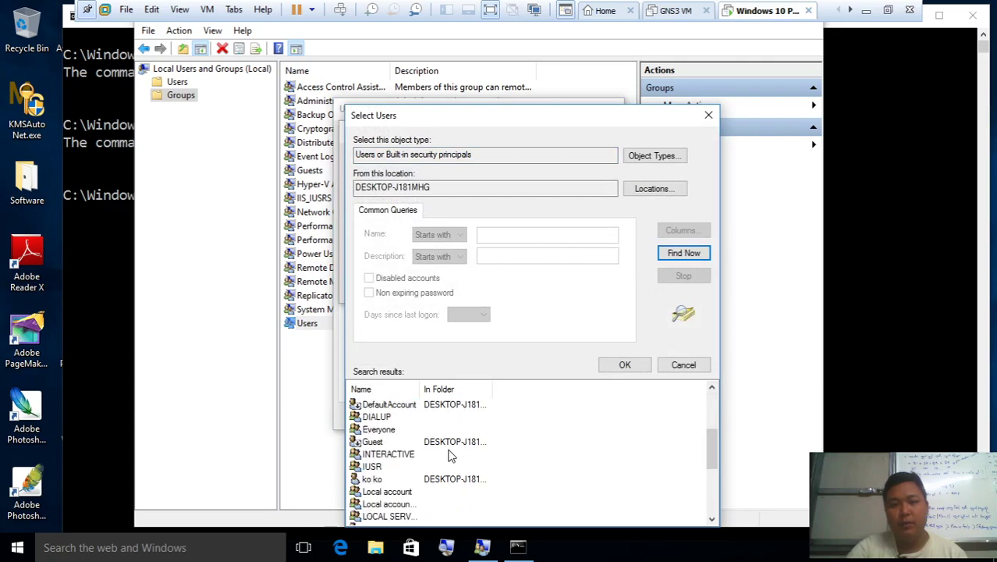
left_click(399, 478)
left_click(625, 365)
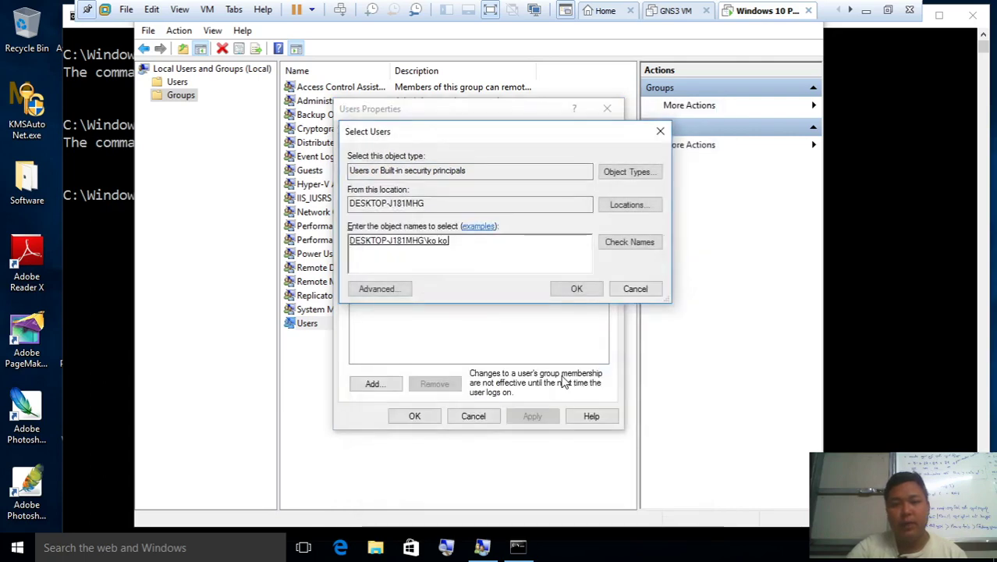
left_click(598, 289)
left_click(523, 420)
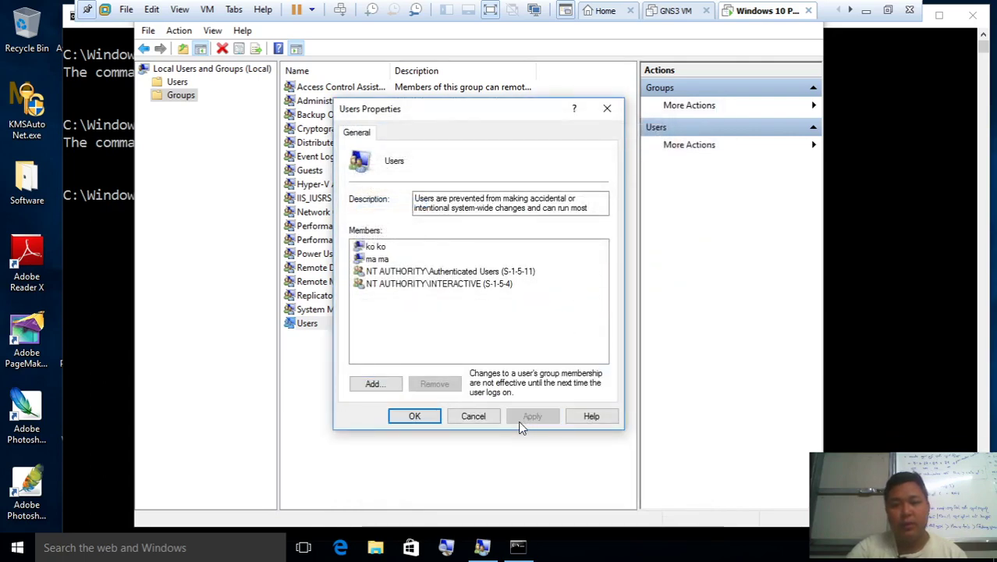
left_click(408, 416)
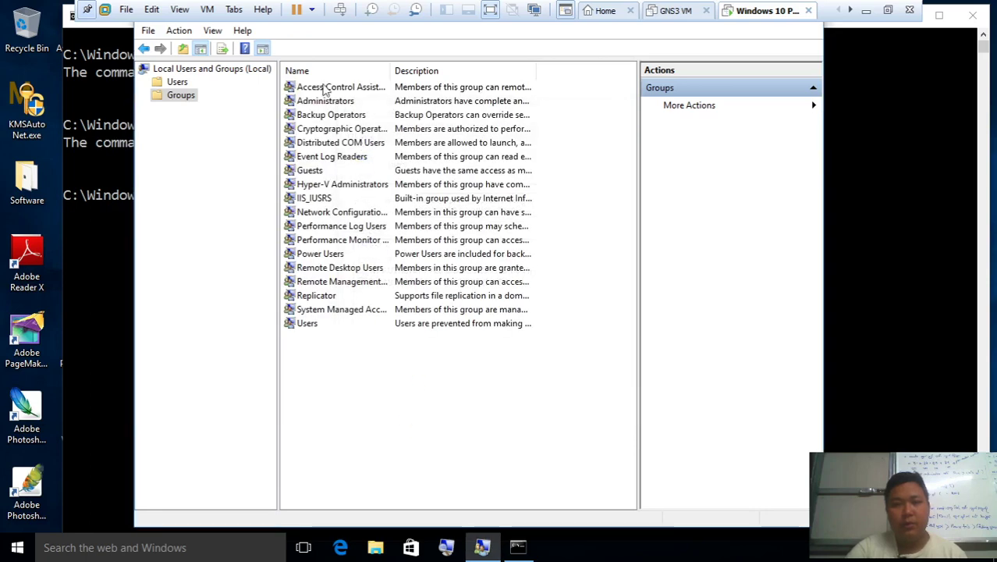
Check that ko ko's Member Of tab now lists Users and Administrators
left_click(179, 82)
double_click(337, 128)
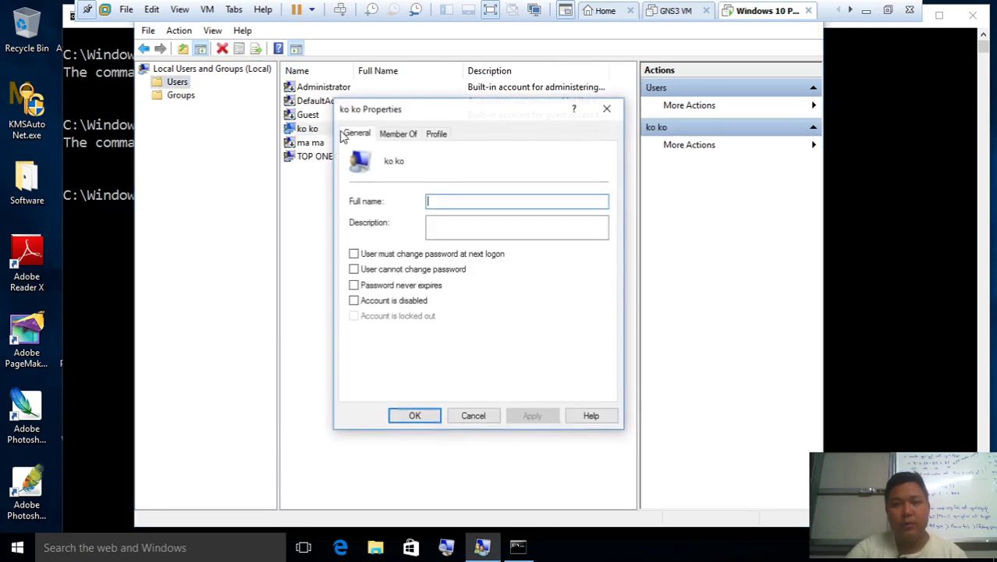
left_click(398, 133)
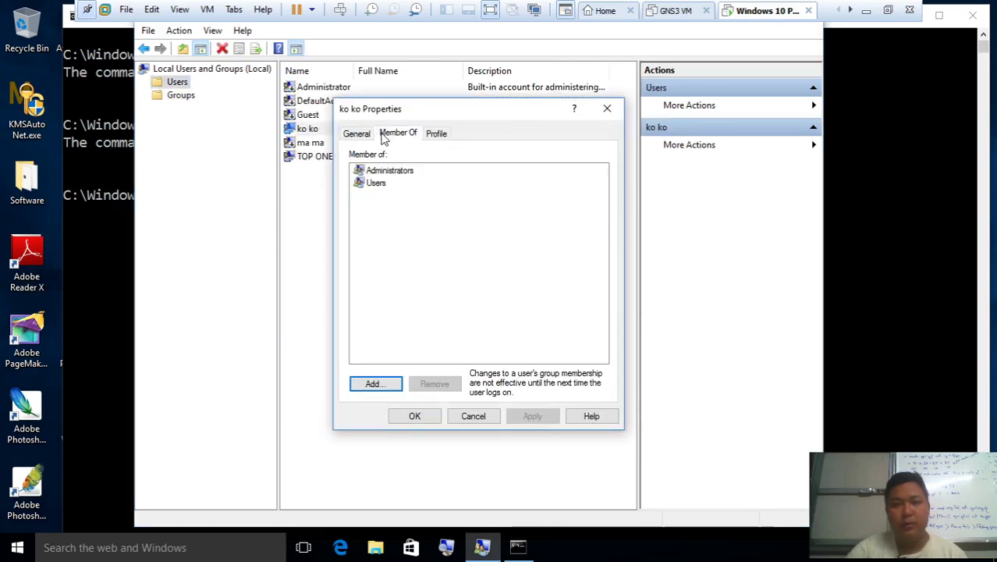
left_click(616, 107)
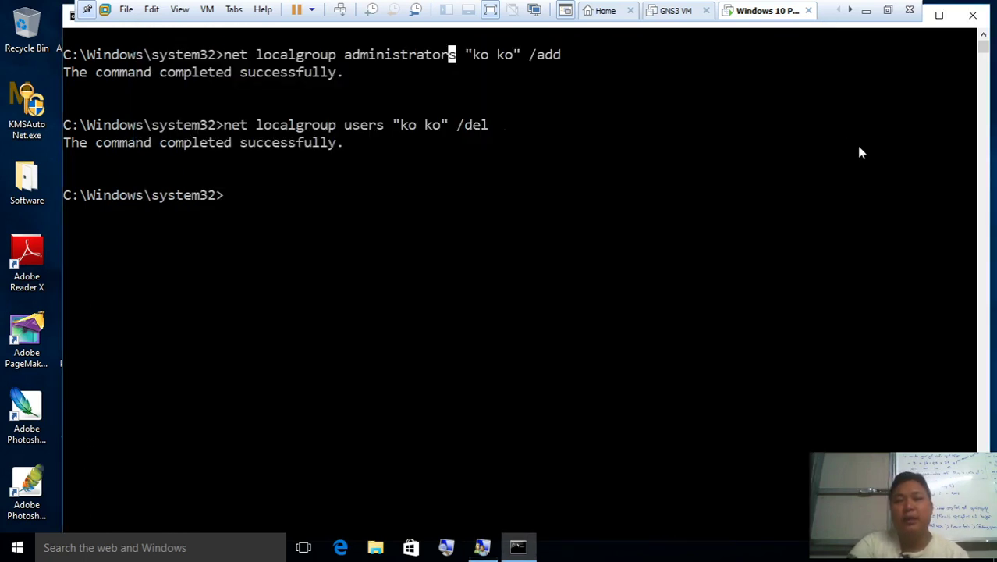
left_click(856, 145)
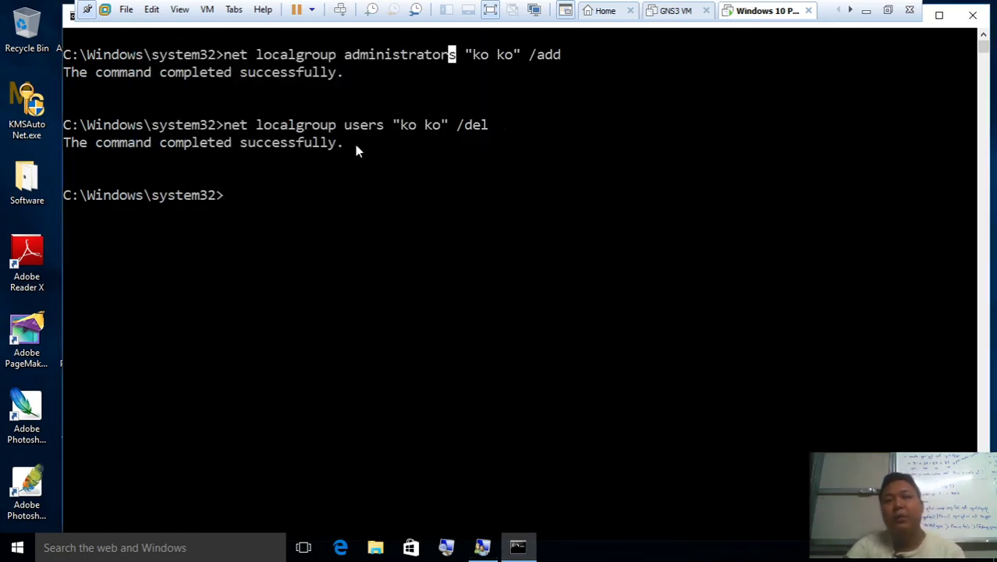
In Word, complete the notes line as net localgroup administrators "ko ko" /add
left_click(866, 10)
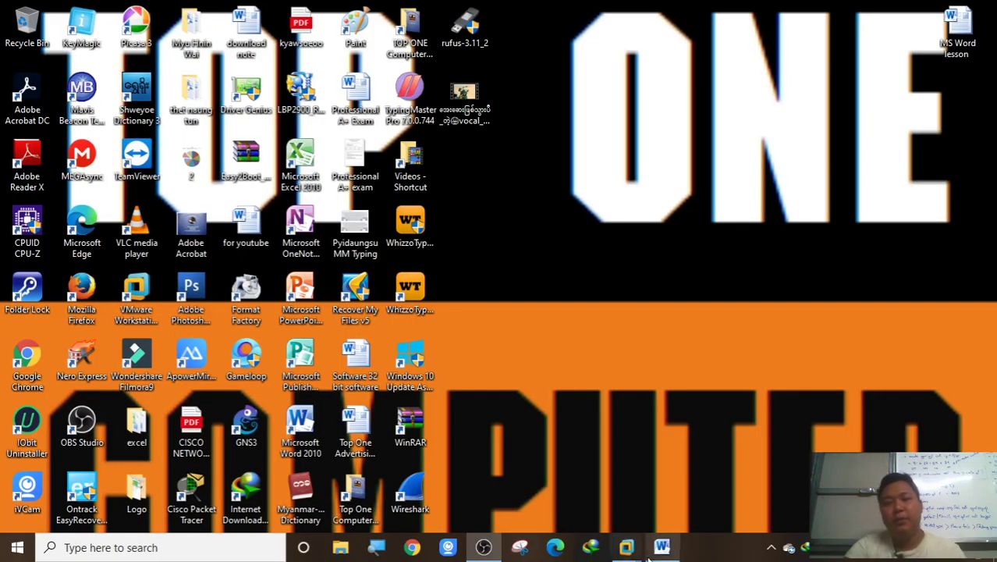
left_click(662, 547)
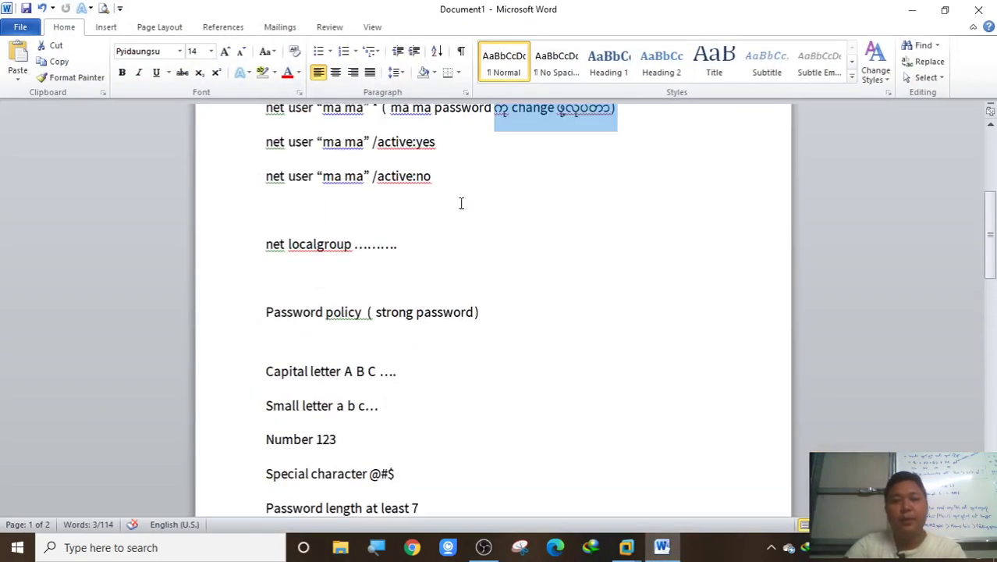
left_click(454, 246)
key("BackSpace")
key("BackSpace")
key("BackSpace")
key("BackSpace")
key("BackSpace")
key("BackSpace")
key("BackSpace")
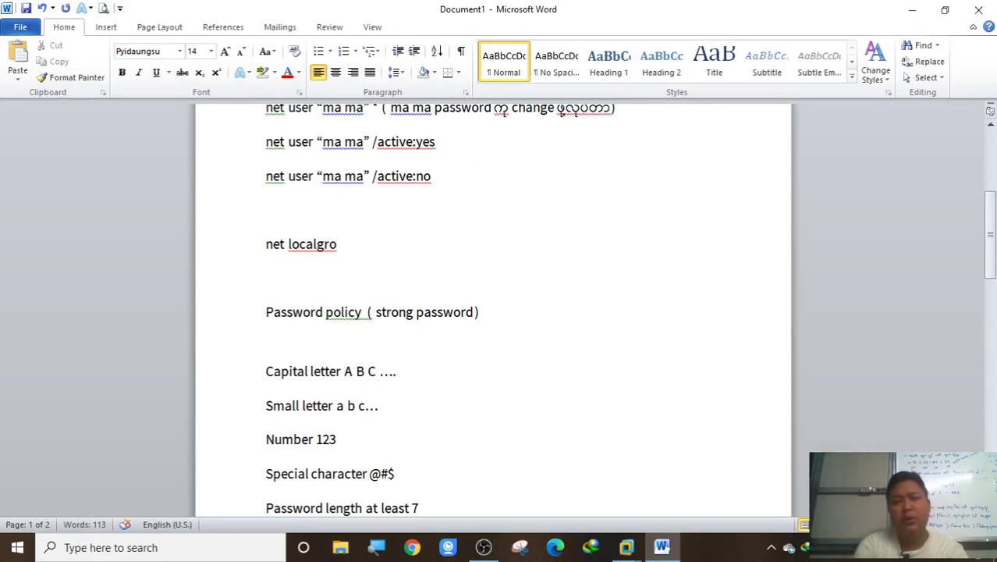
type("up a")
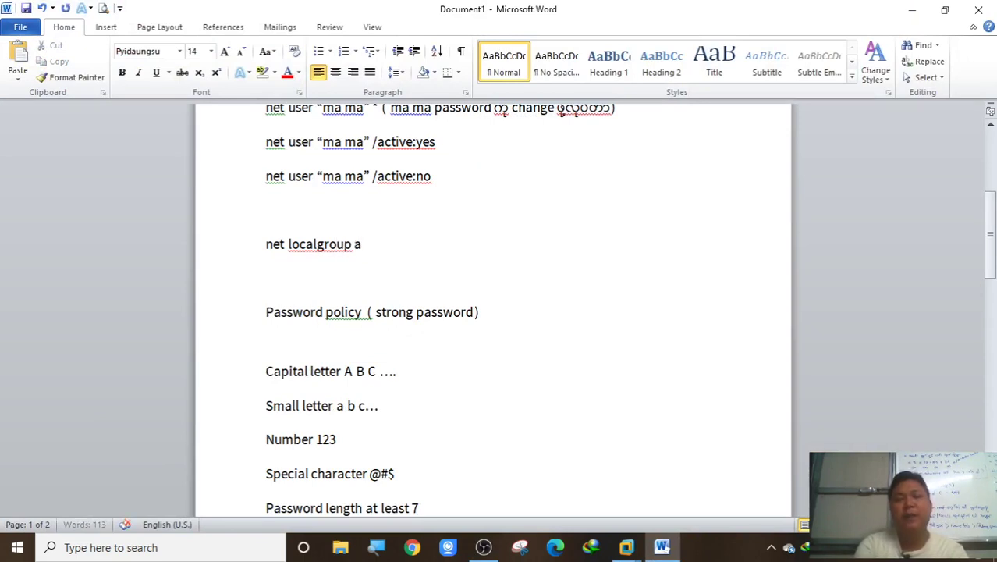
type("dministrators")
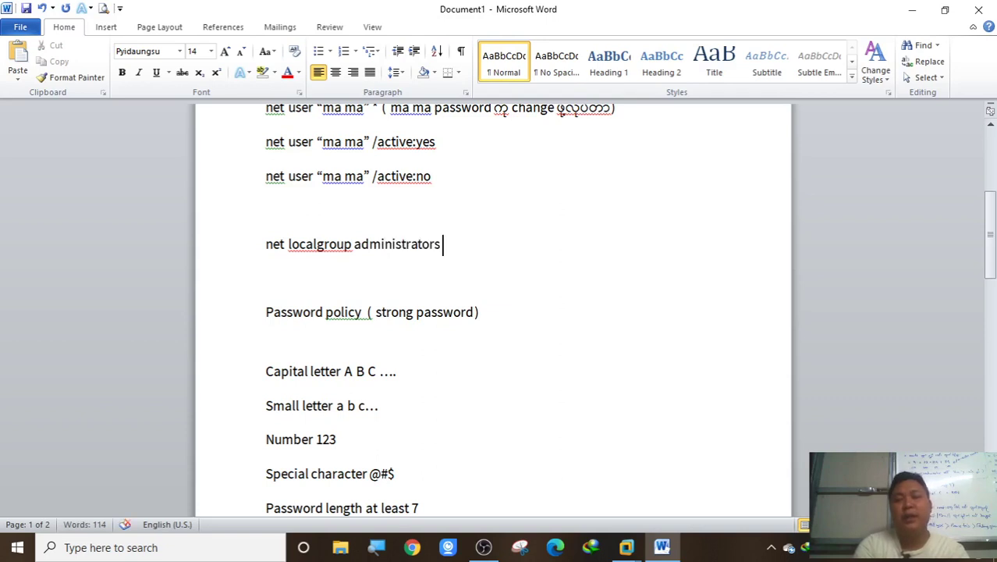
type(" “ko")
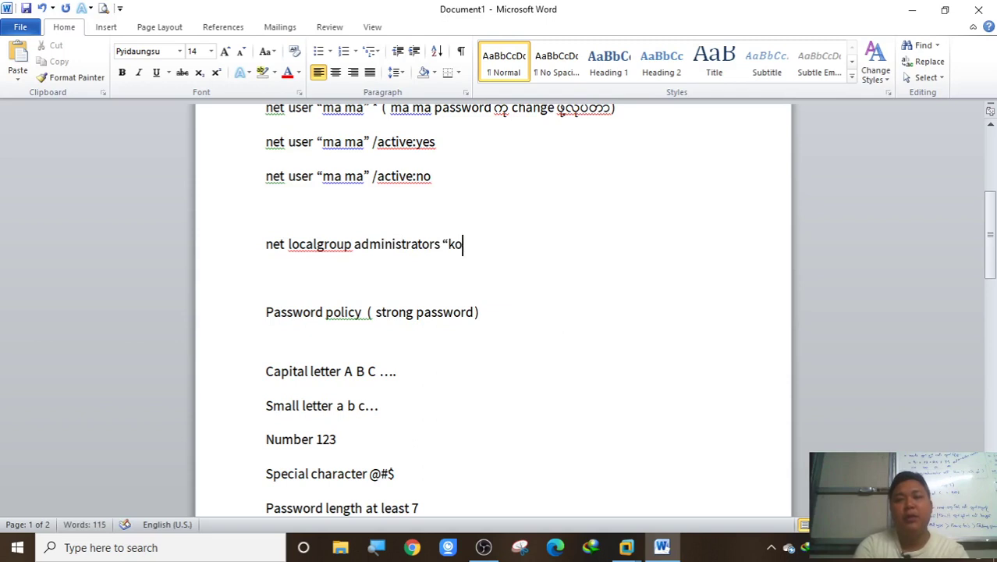
type(" ko”")
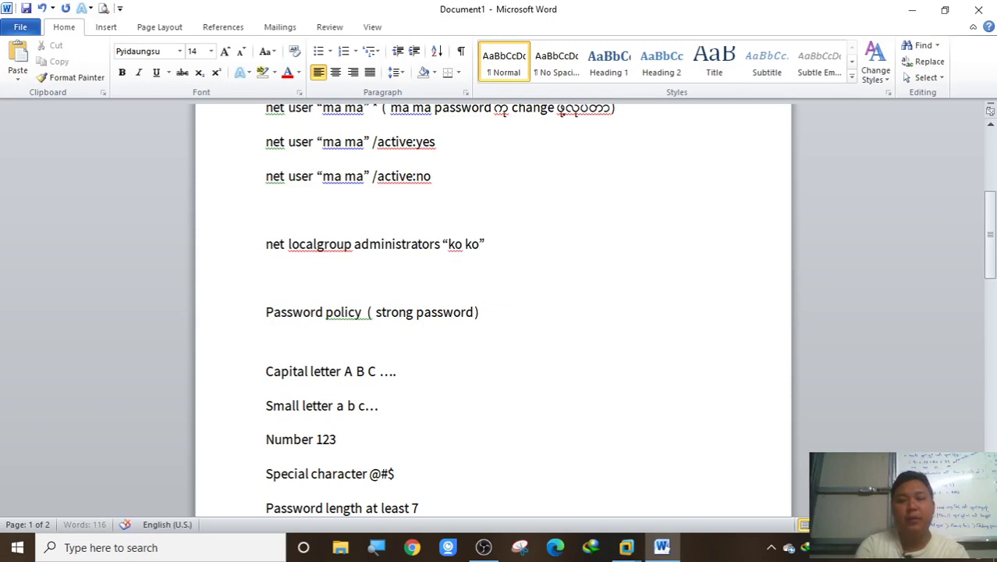
type(" /add")
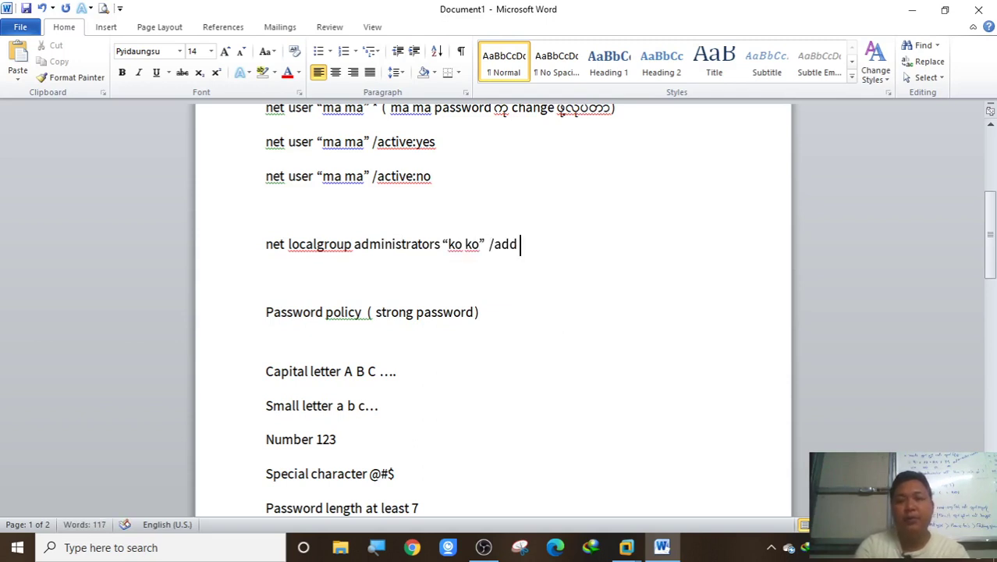
key("Return")
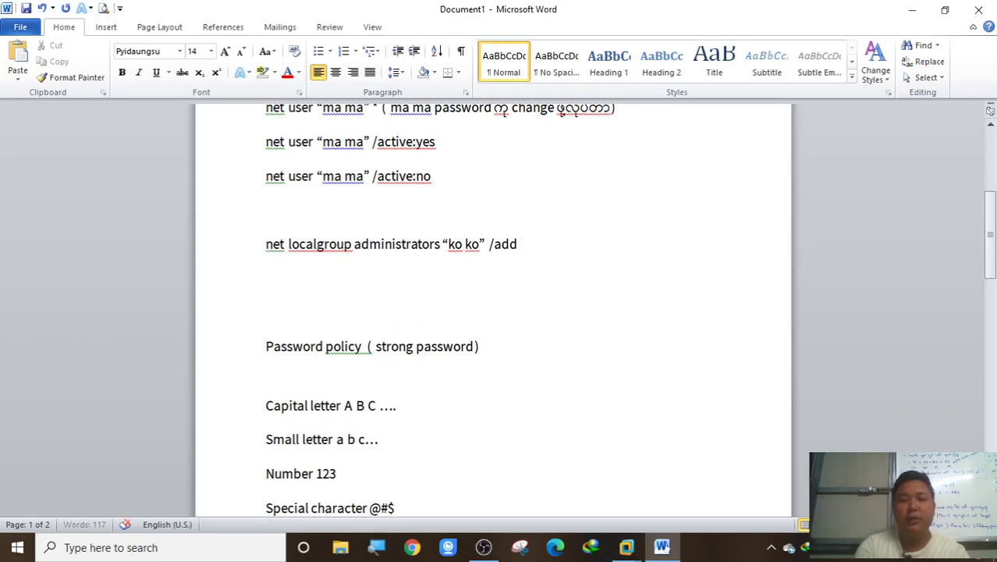
Add the line net localgroup administrators "ko ko" /del beneath it and highlight both endings
type("net")
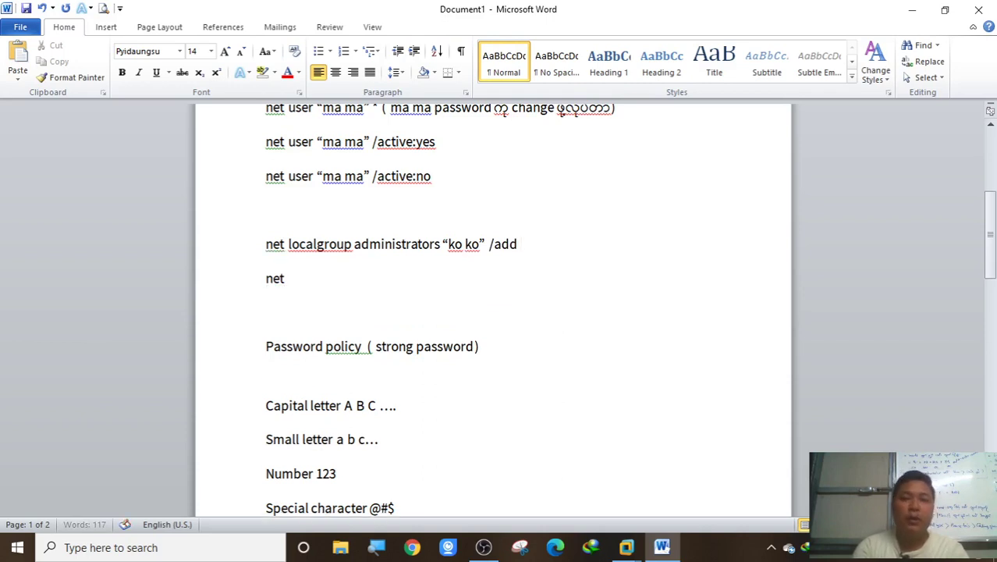
type(" u")
key("BackSpace")
type("local")
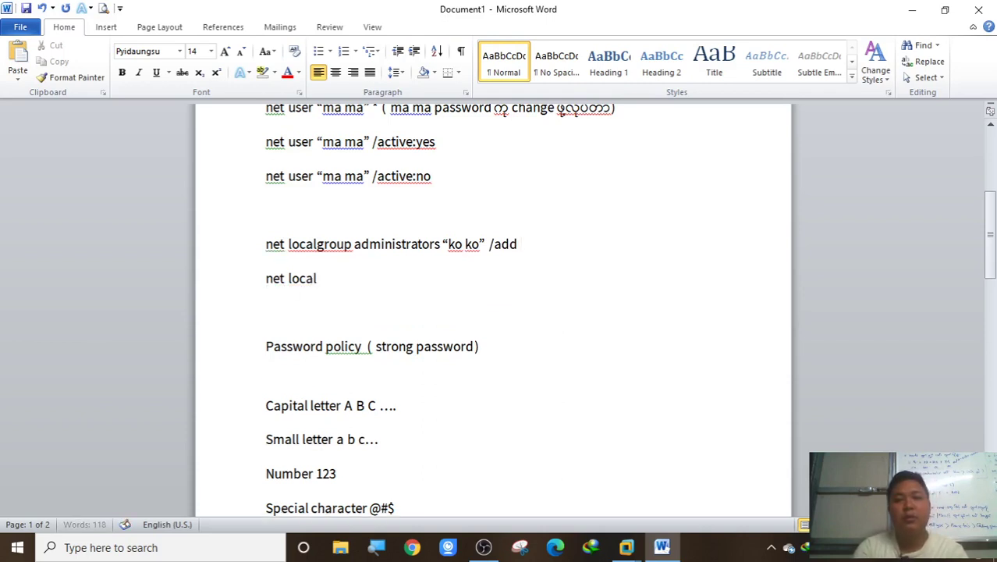
type("gro")
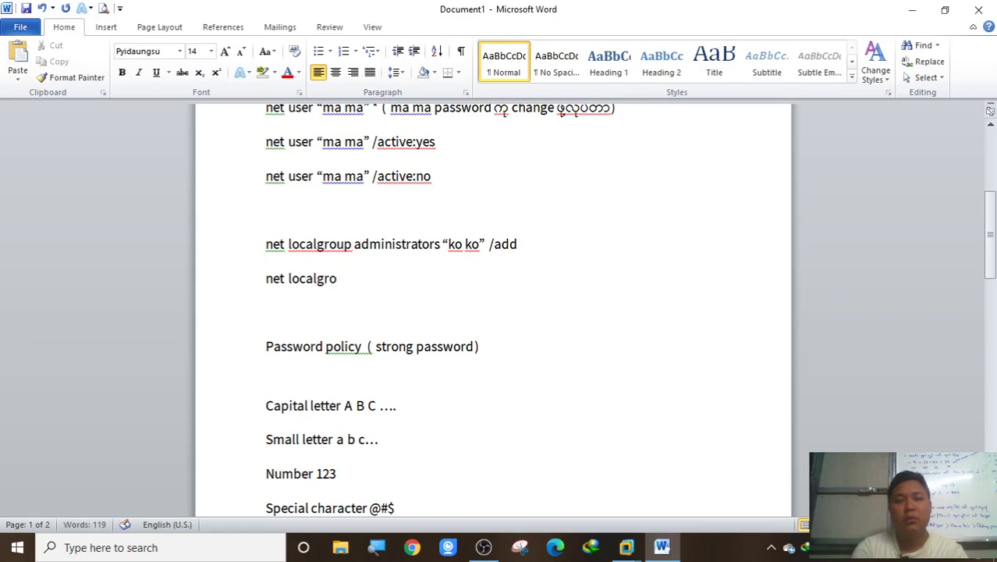
type("up users")
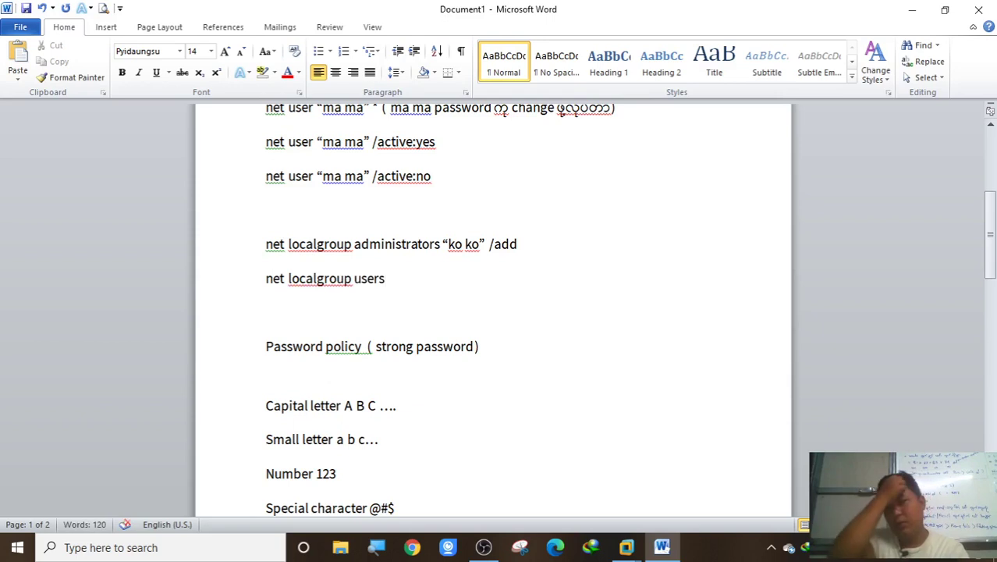
key("BackSpace")
key("BackSpace")
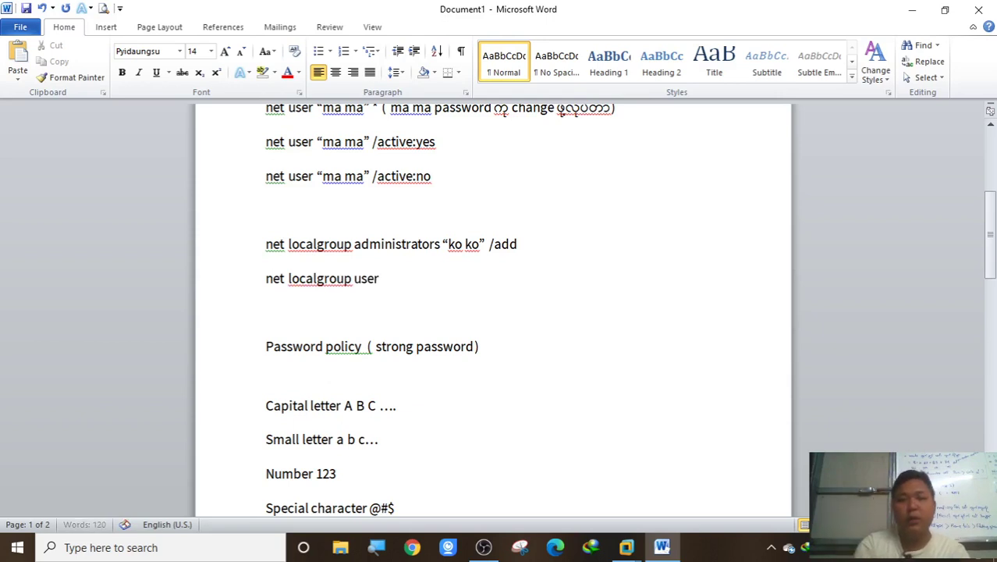
key("BackSpace")
type("admino")
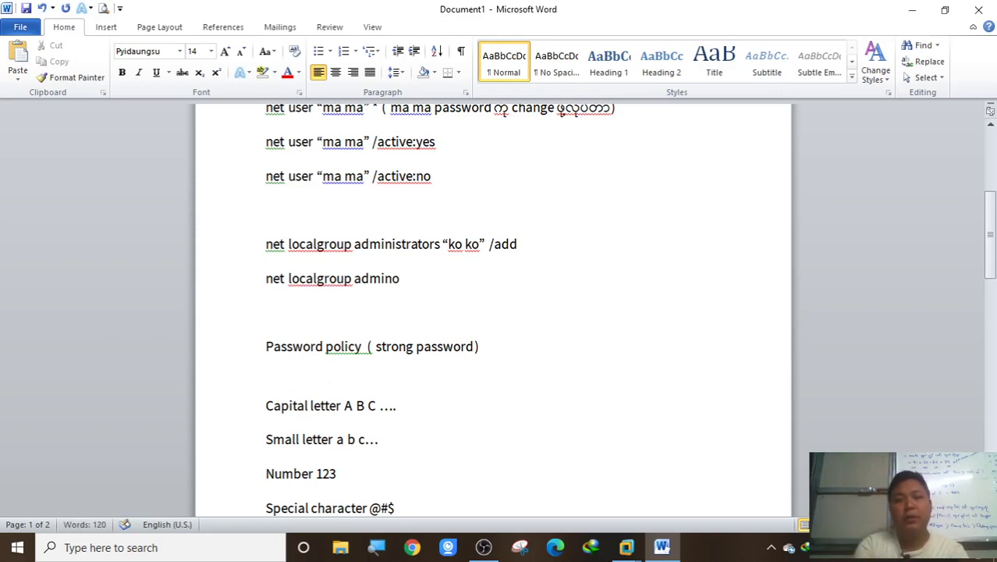
key("BackSpace")
type("isr")
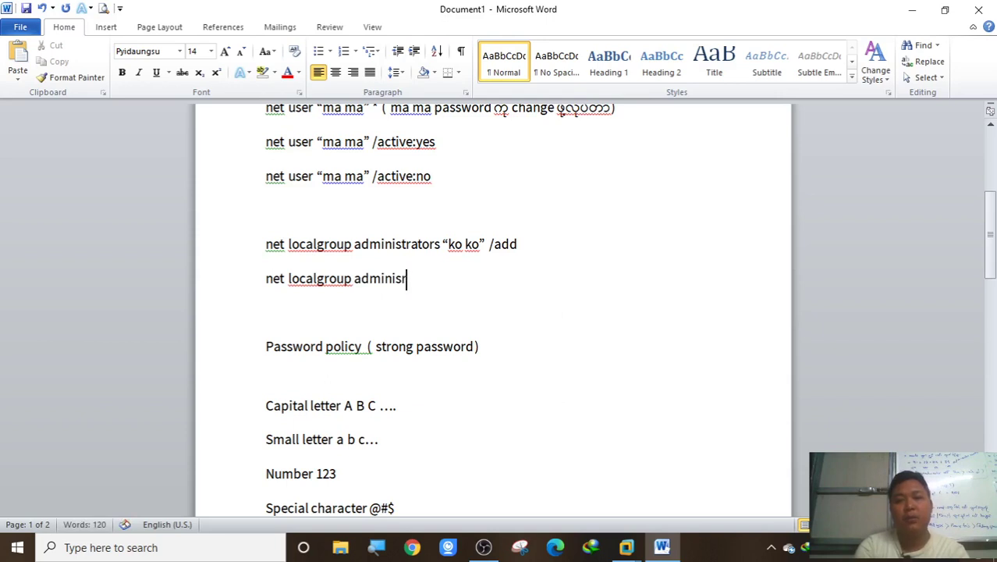
key("BackSpace")
type("trators")
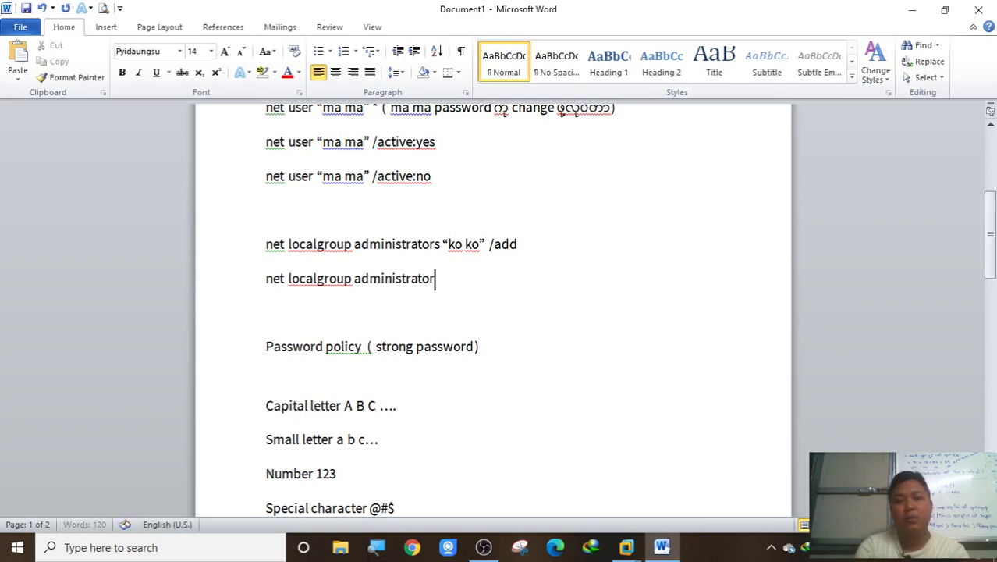
type(" \"ko ko")
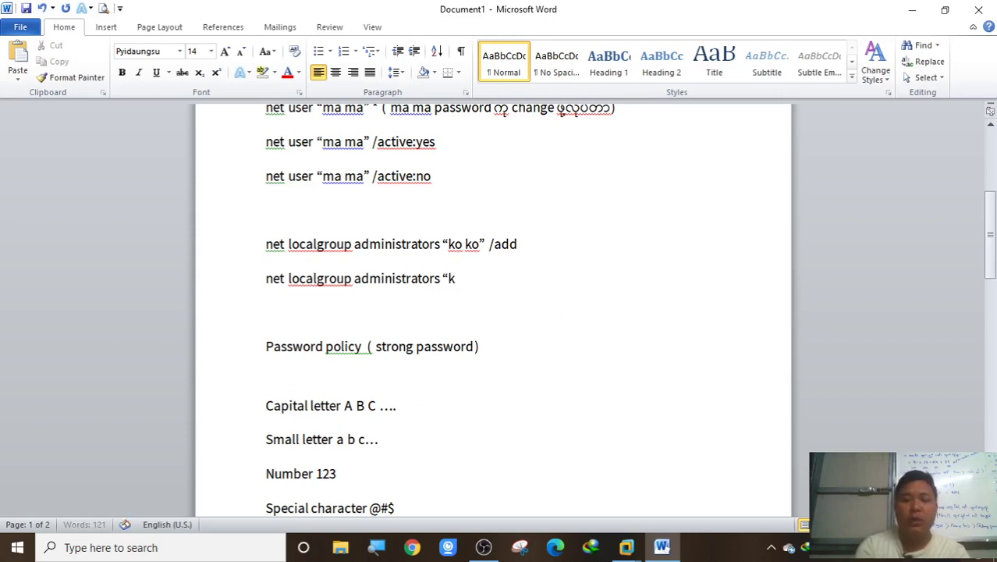
type("\" /del")
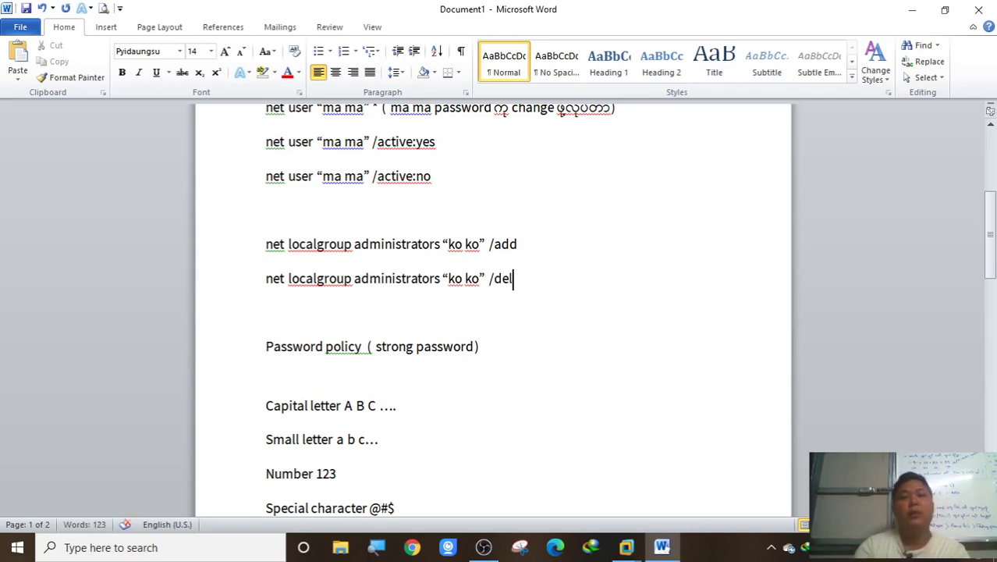
left_click(582, 247)
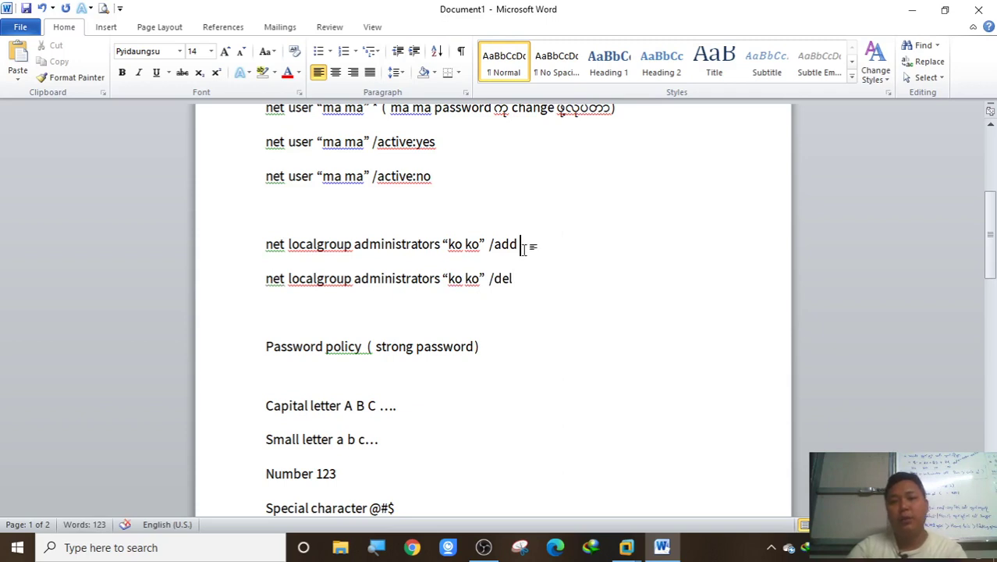
left_click_drag(531, 246, 467, 246)
left_click_drag(509, 289, 448, 283)
left_click(449, 285)
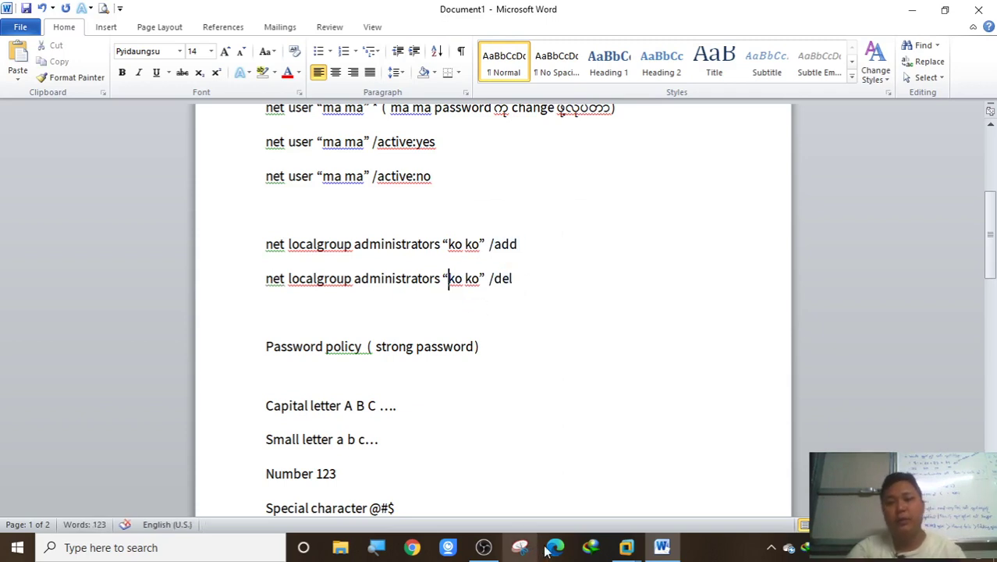
mouse_move(627, 546)
left_click(763, 471)
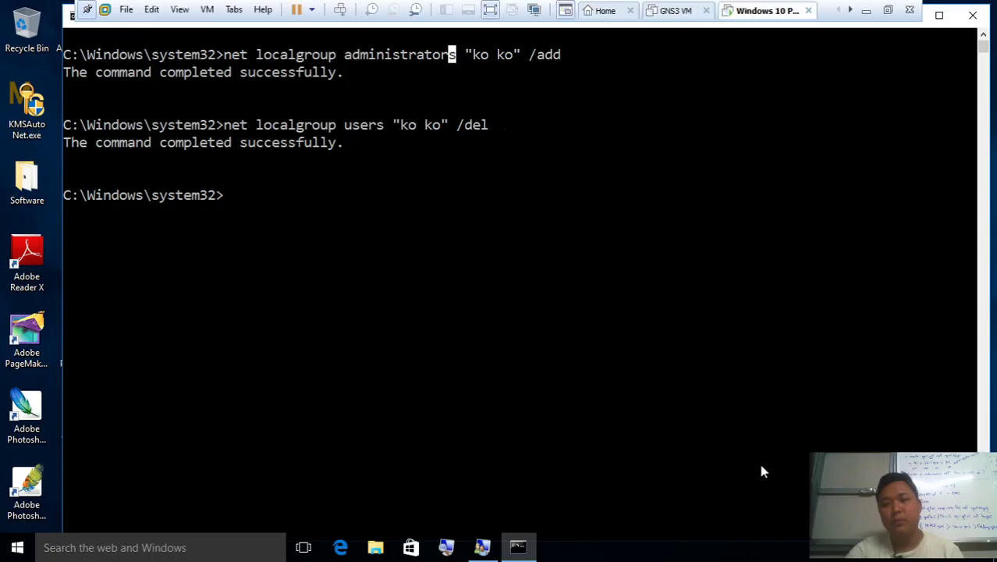
left_click(974, 15)
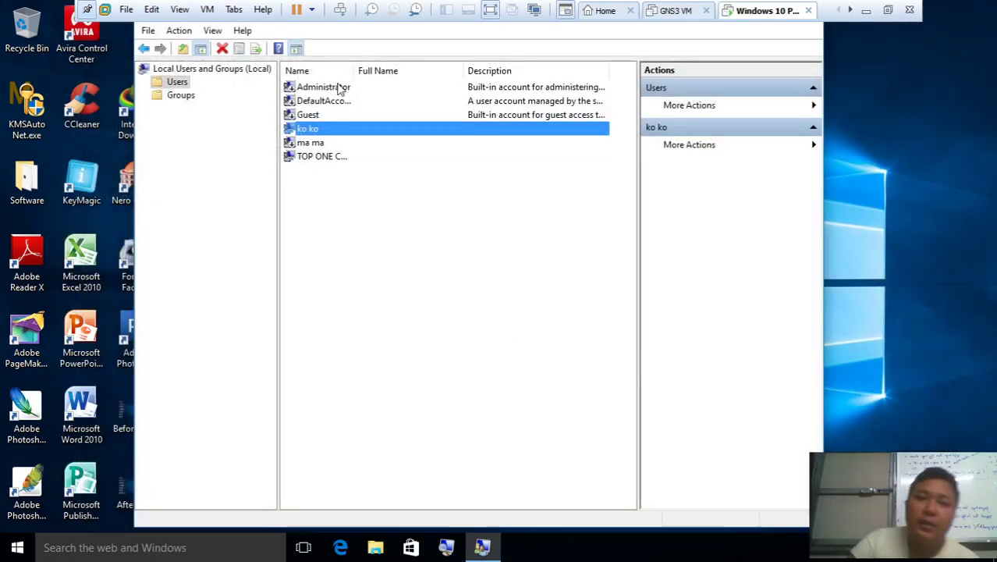
double_click(337, 130)
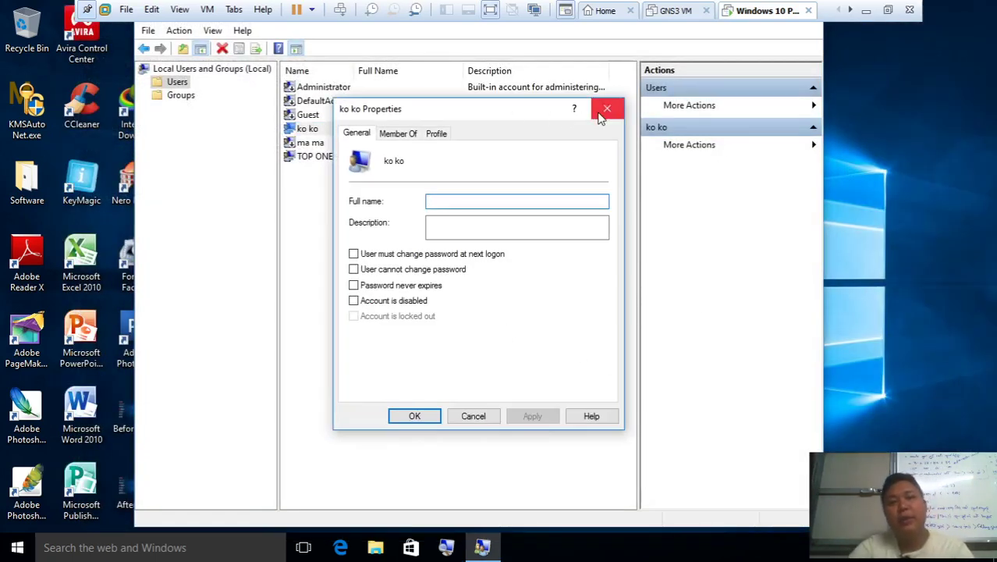
left_click(606, 107)
right_click(412, 138)
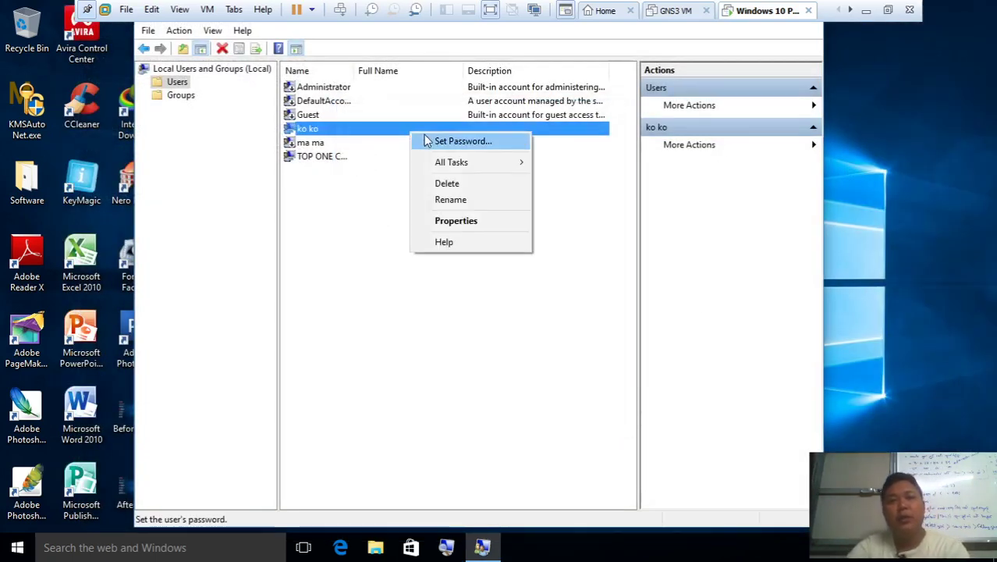
left_click(179, 86)
right_click(178, 86)
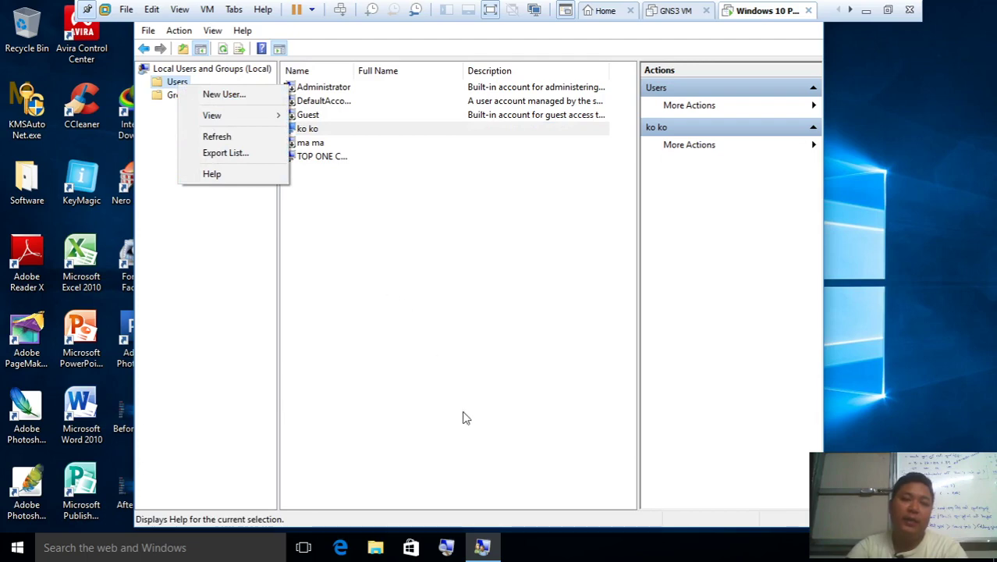
right_click(826, 117)
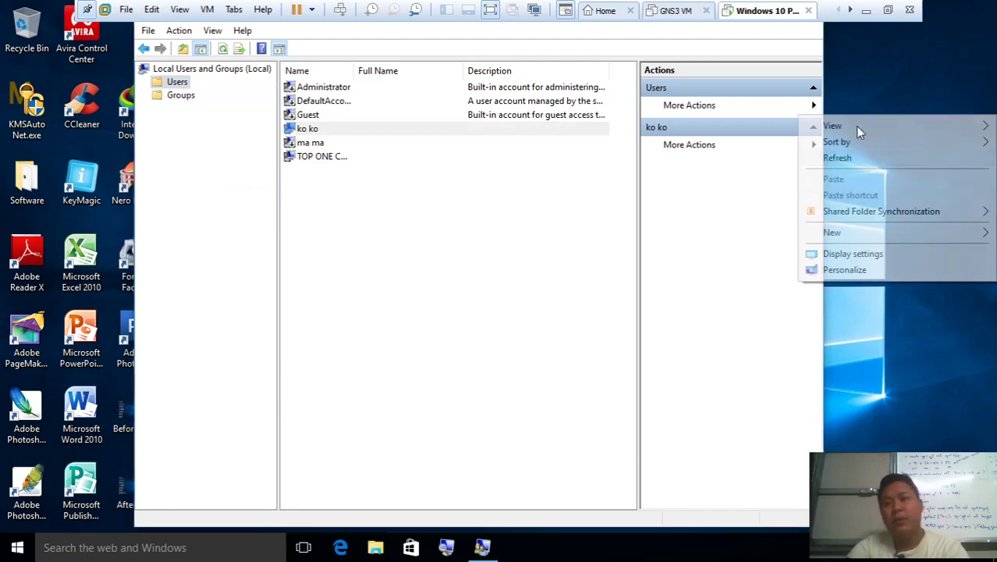
left_click(873, 165)
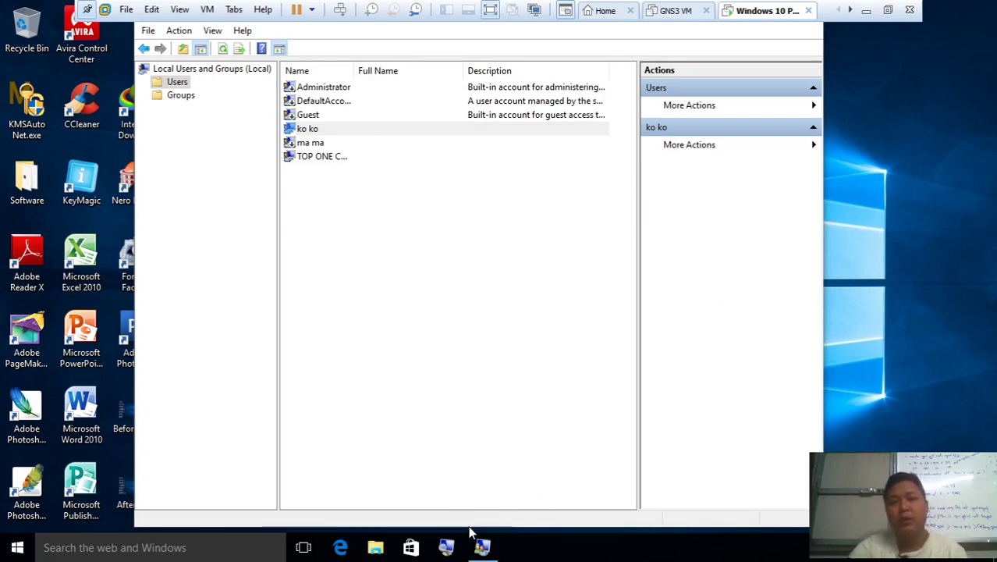
Search Start for cmd and run Command Prompt as administrator
left_click(17, 548)
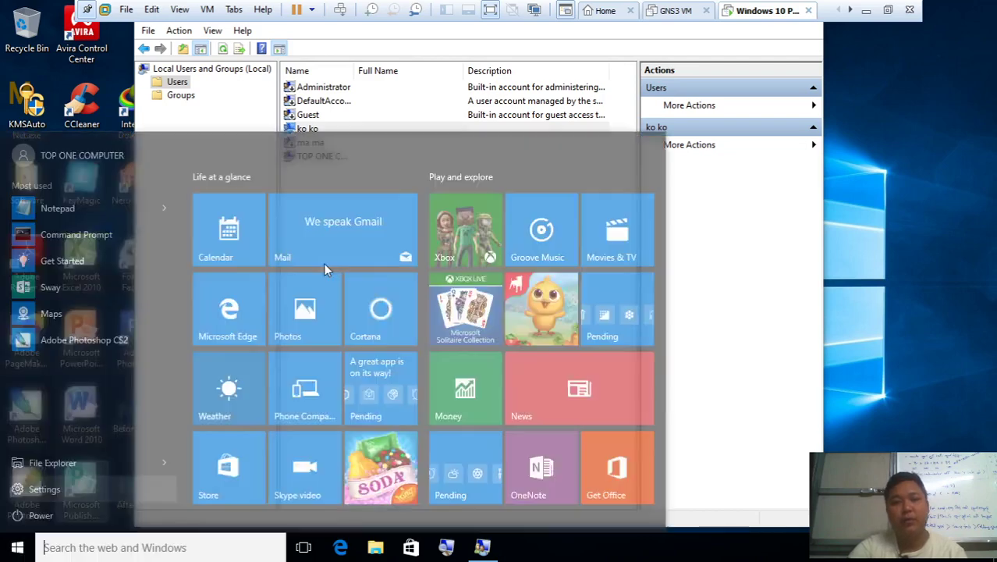
left_click(217, 552)
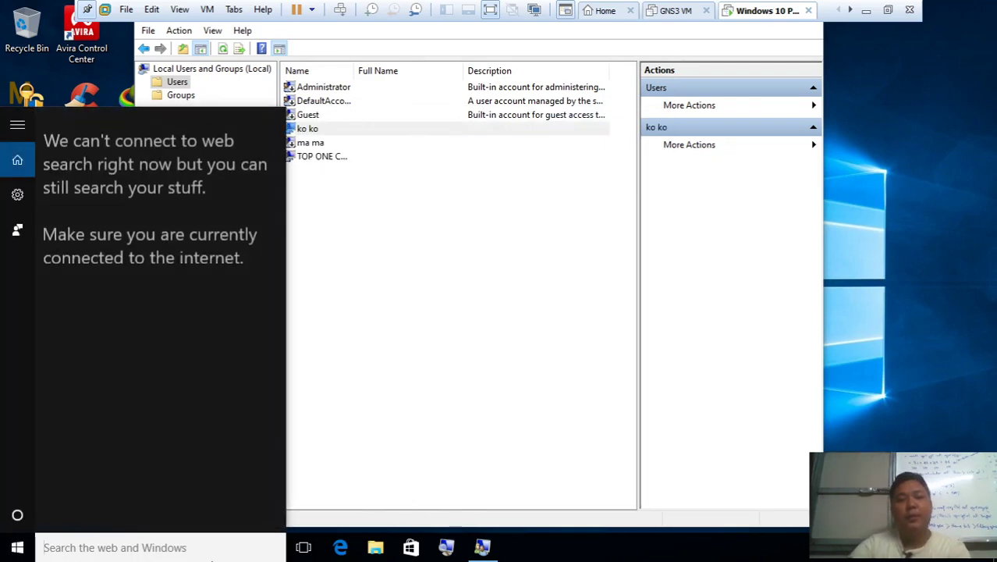
type("cmd")
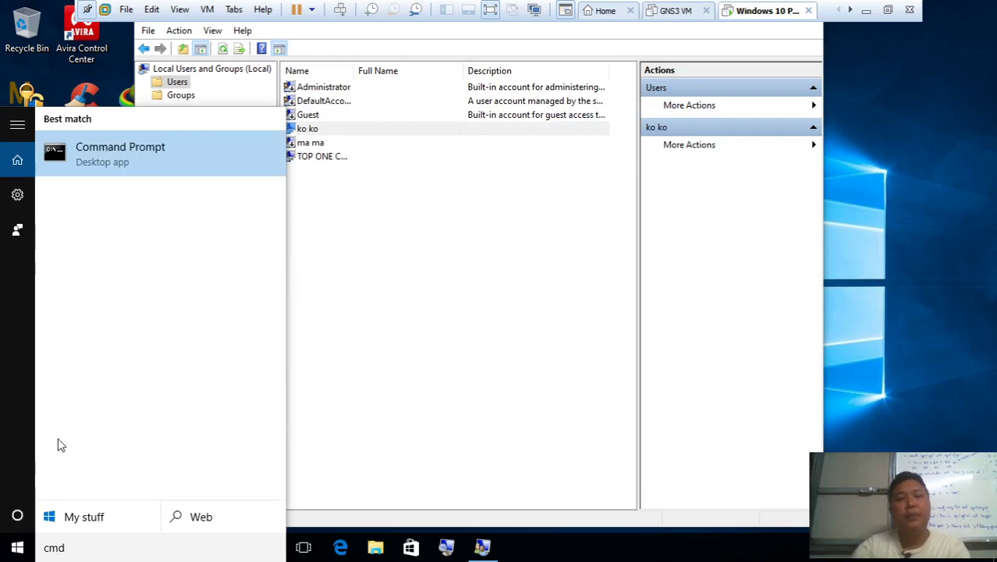
right_click(112, 161)
left_click(164, 179)
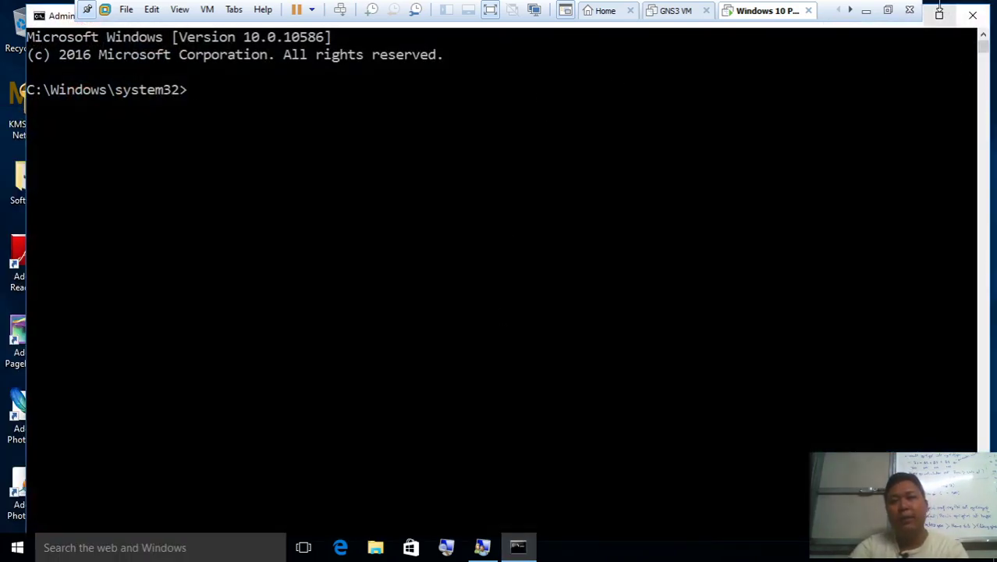
List accounts with net user, then delete ko ko with net user "ko ko" /del
left_click(857, 178)
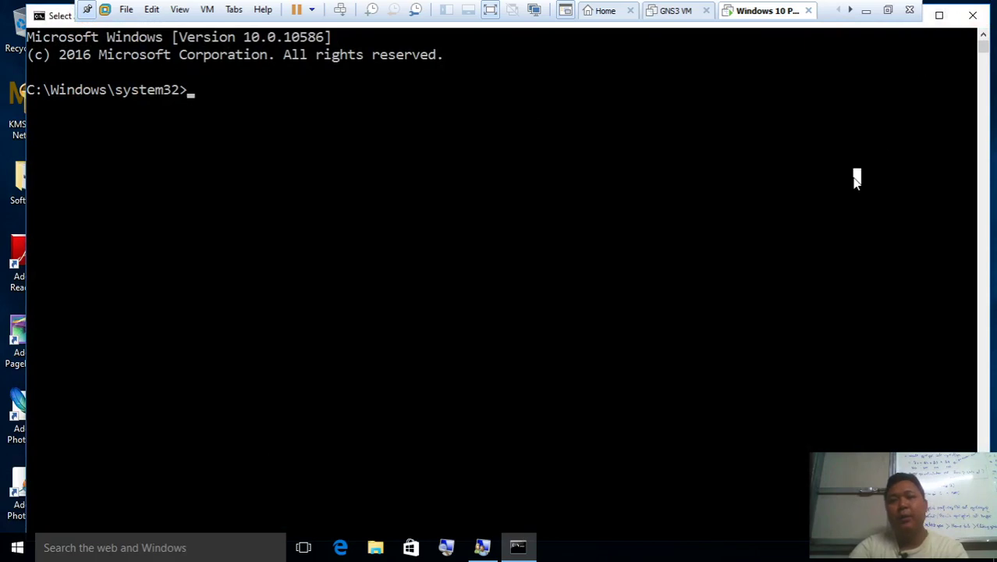
type("net user")
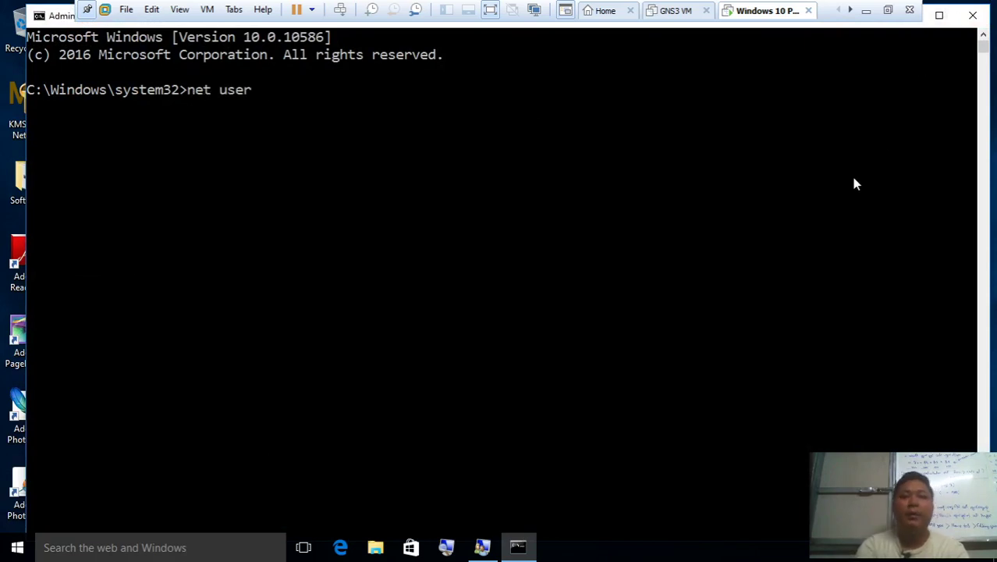
key("Return")
type("net ")
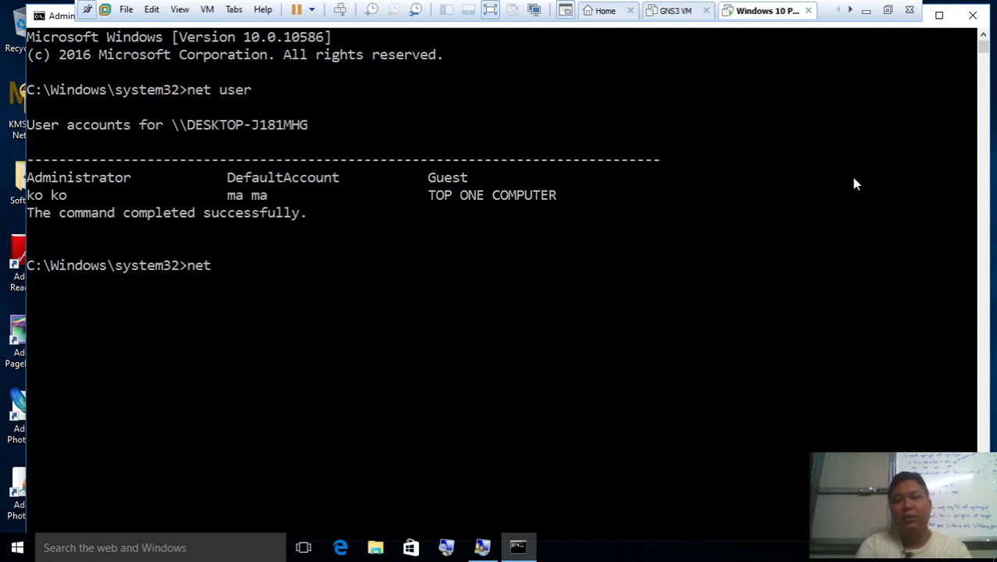
type("user")
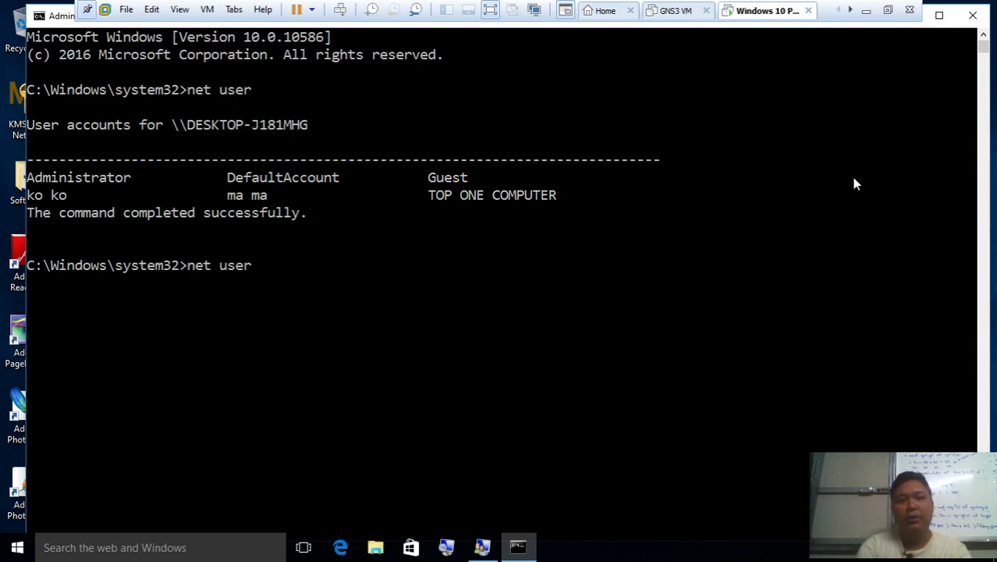
type(" \"ko ko\"")
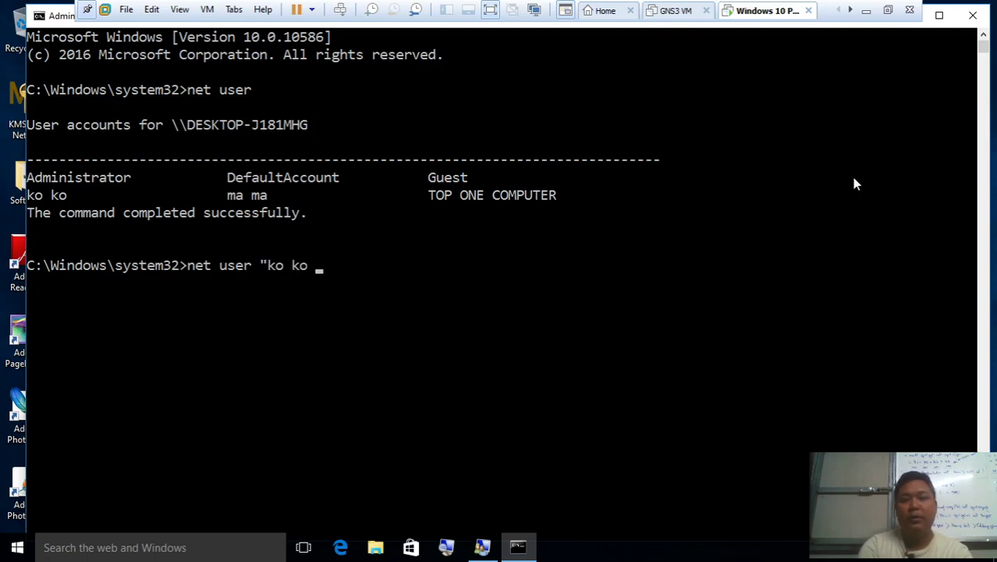
key("BackSpace")
type("\" ")
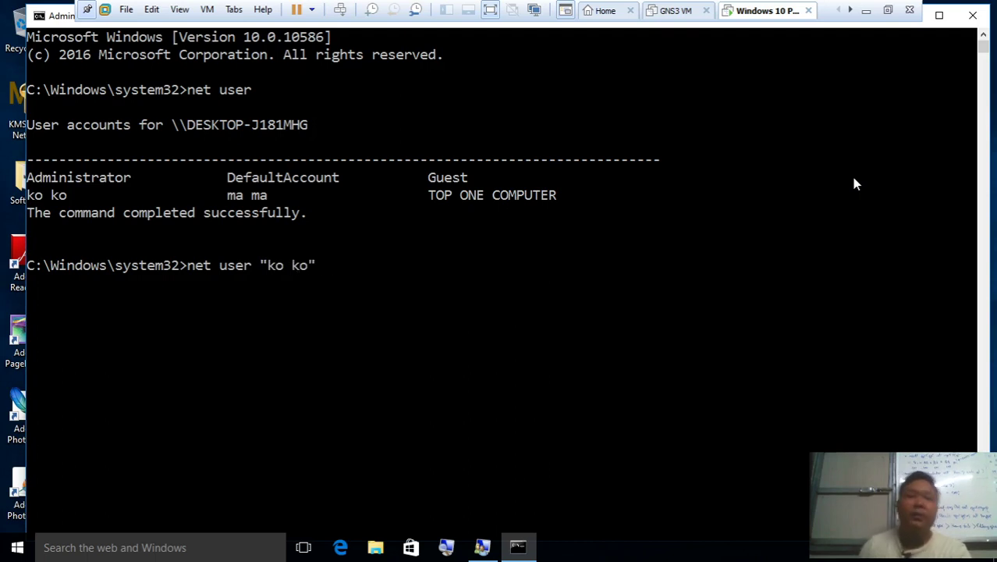
type("/del")
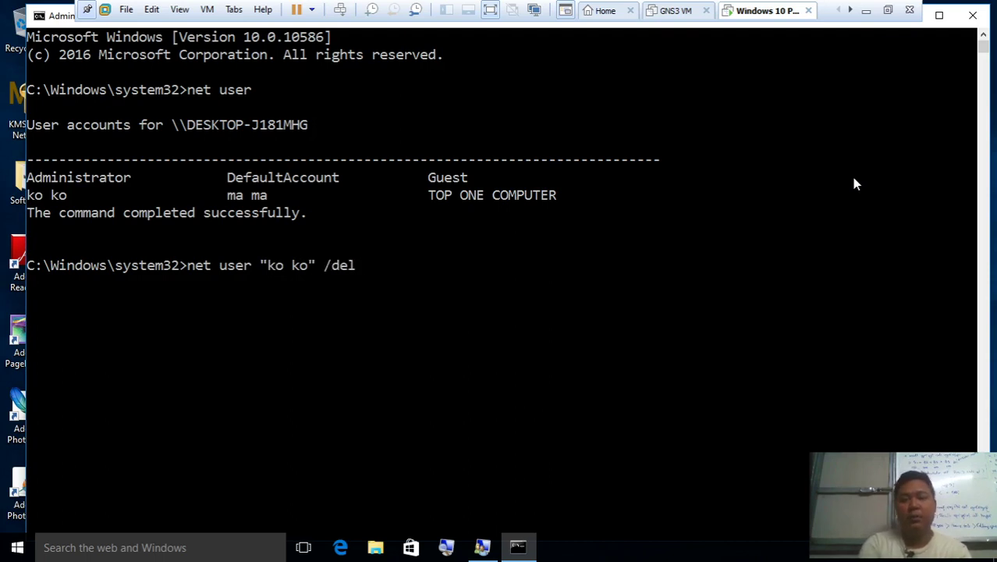
key("Return")
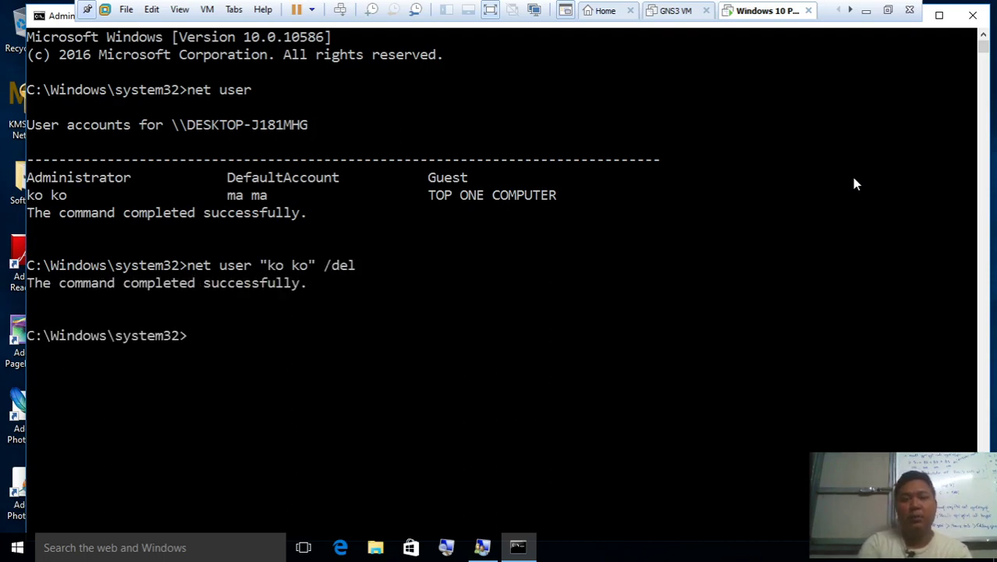
Delete ma ma with net user "ma ma" /del, list remaining accounts, and close the console
type("net user ")
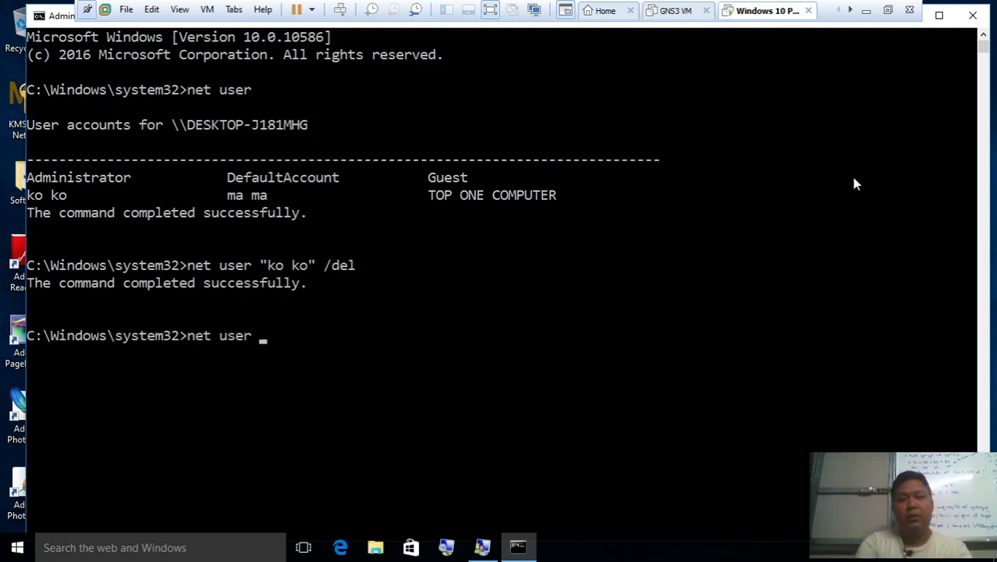
type("\"ma ma")
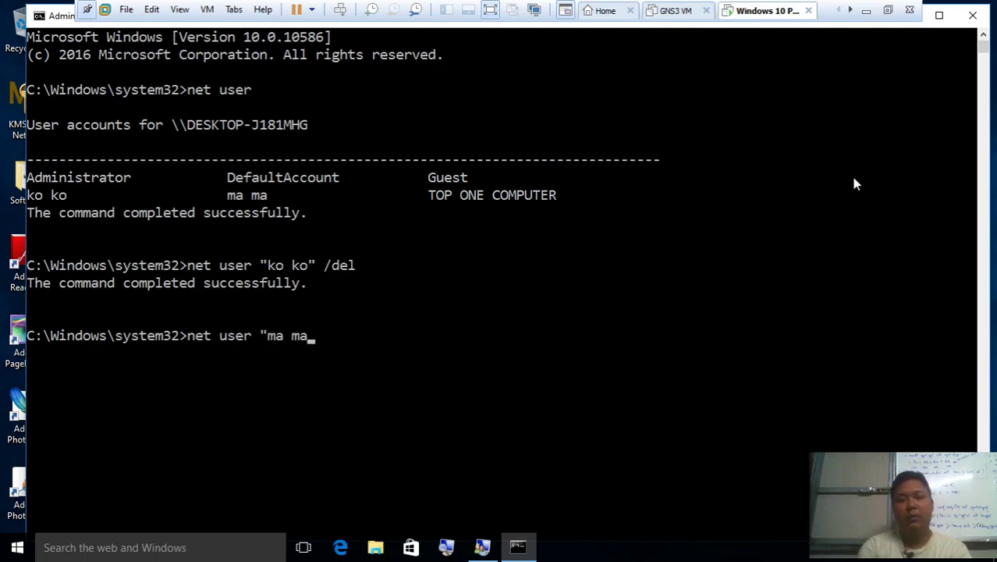
type("\" /del")
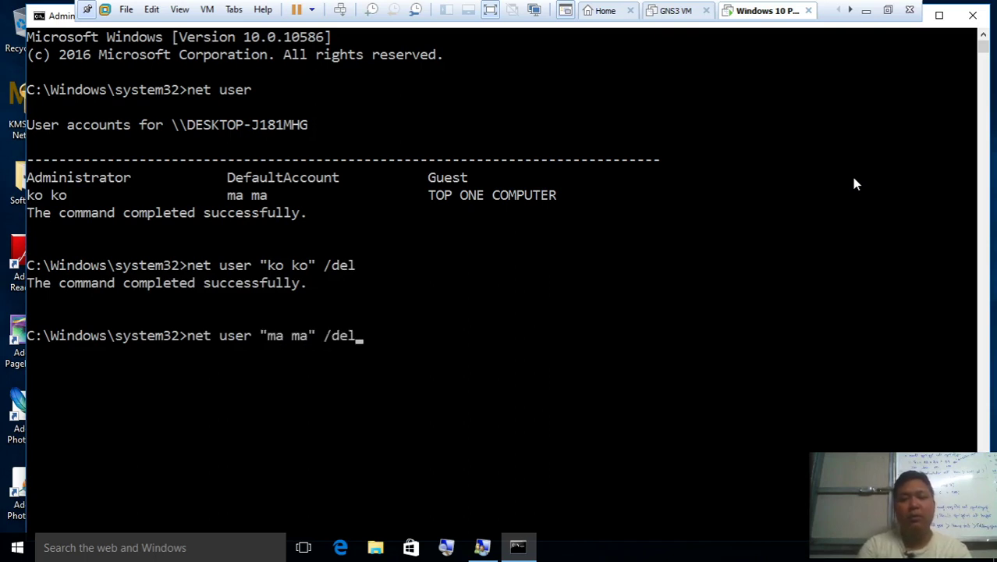
key("Return")
type("net user")
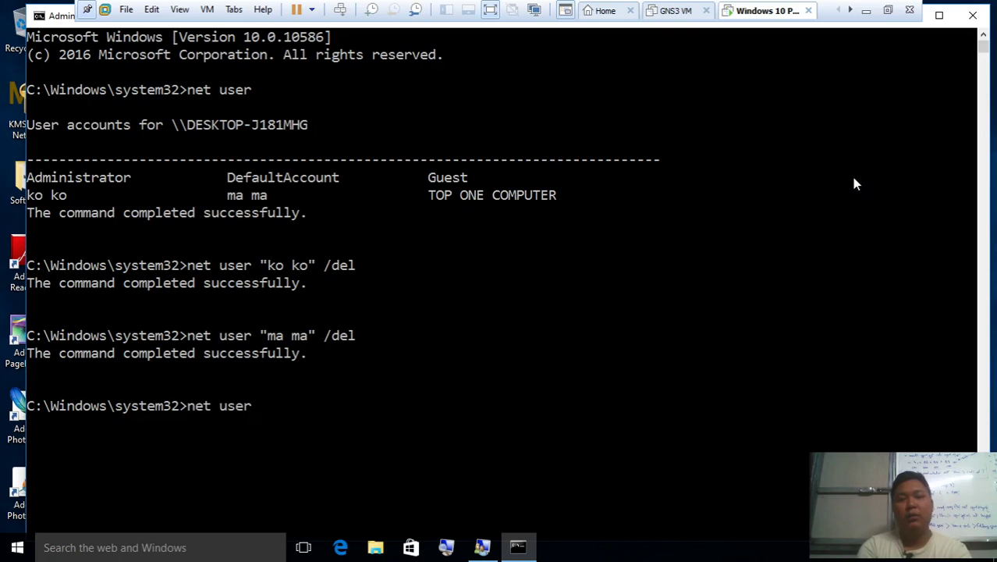
key("Return")
left_click(974, 15)
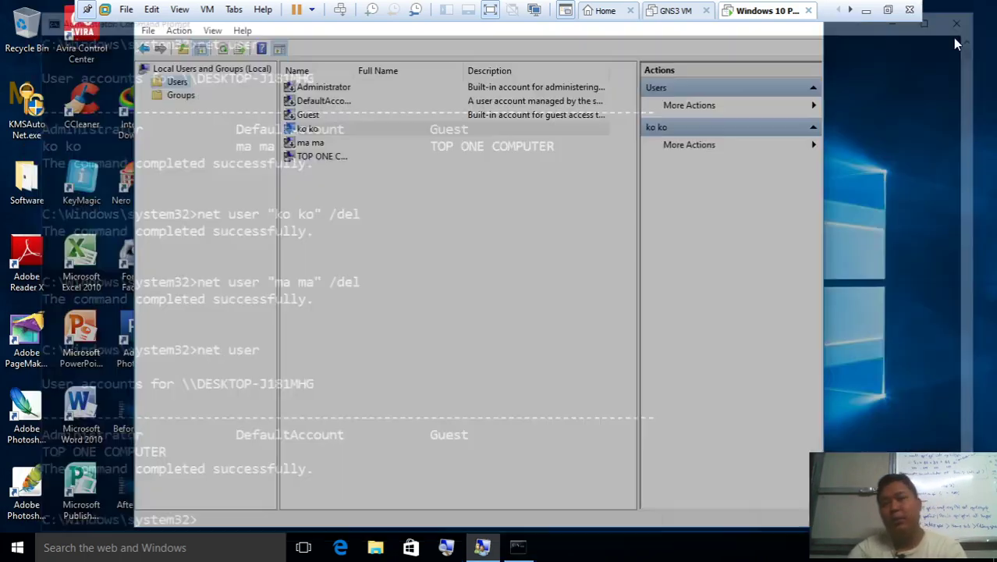
Refresh the user list to confirm only four accounts remain, then close Local Users and Groups
right_click(482, 357)
left_click(521, 385)
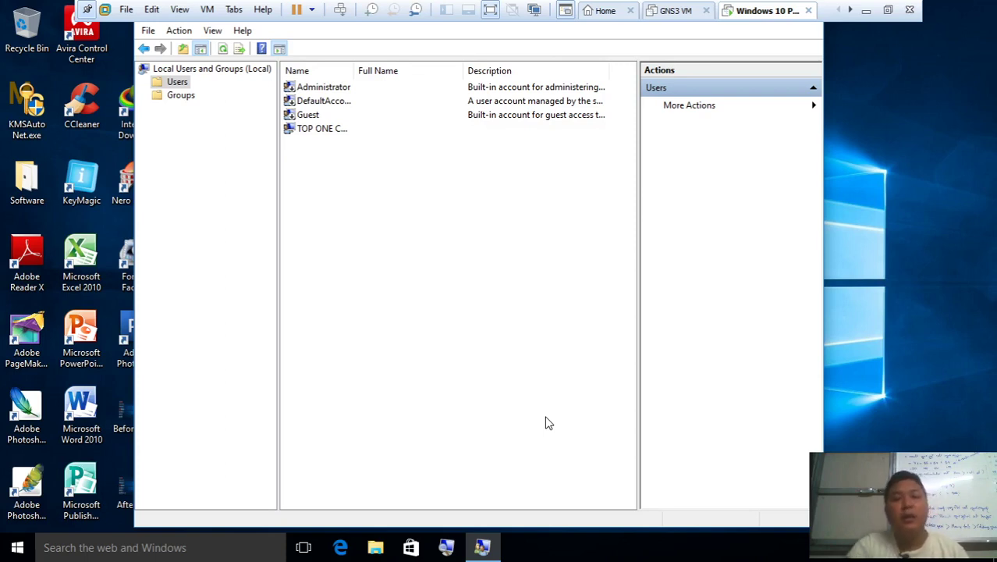
right_click(488, 547)
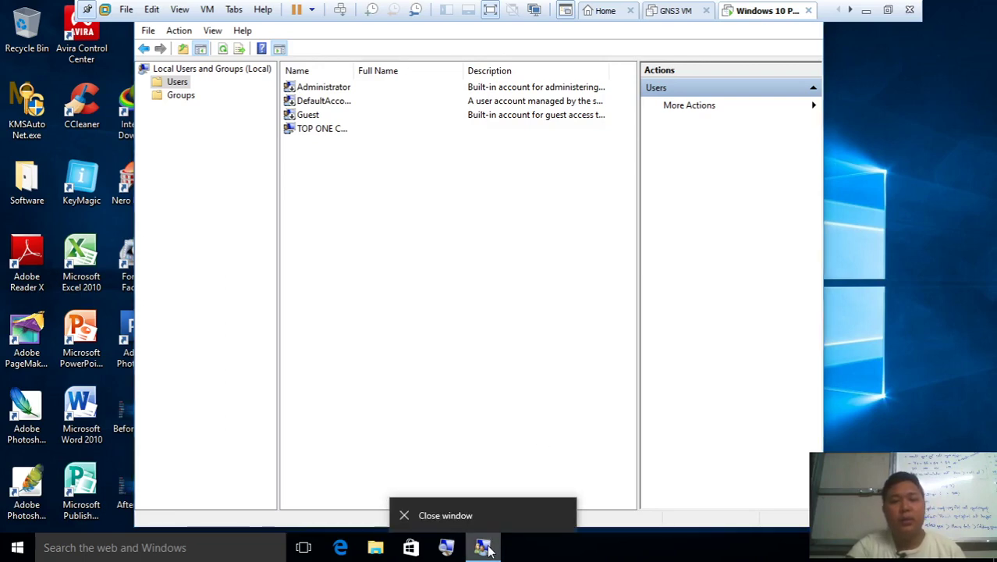
left_click(494, 517)
Refresh the desktop and drag 1.txt up beside the Format Factory shortcut
right_click(441, 310)
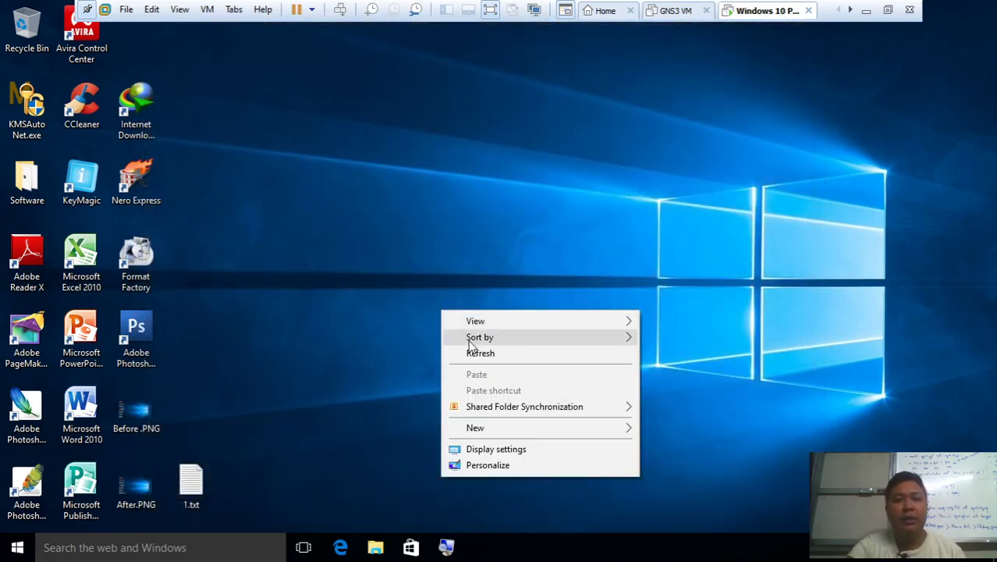
left_click(477, 354)
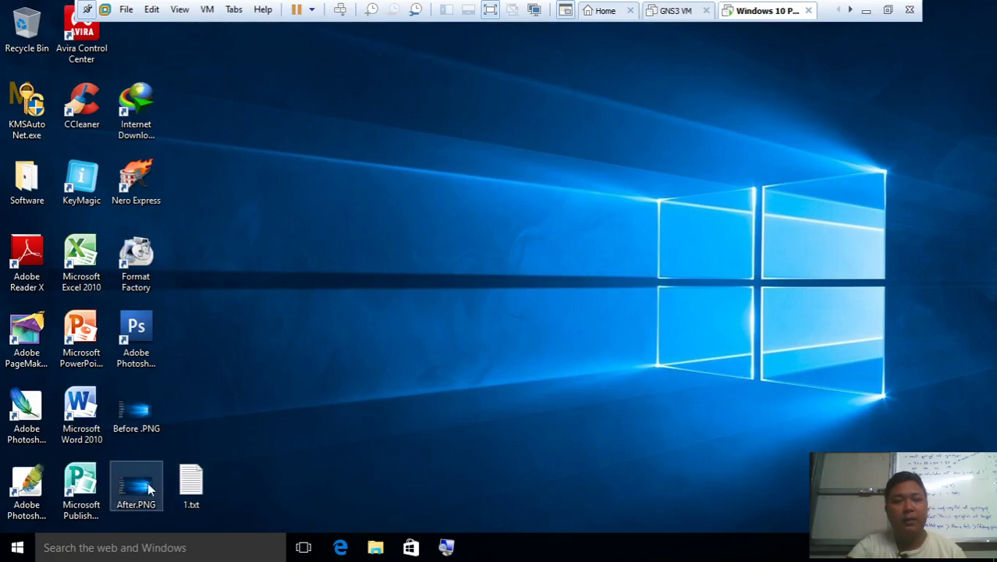
left_click_drag(192, 482, 210, 277)
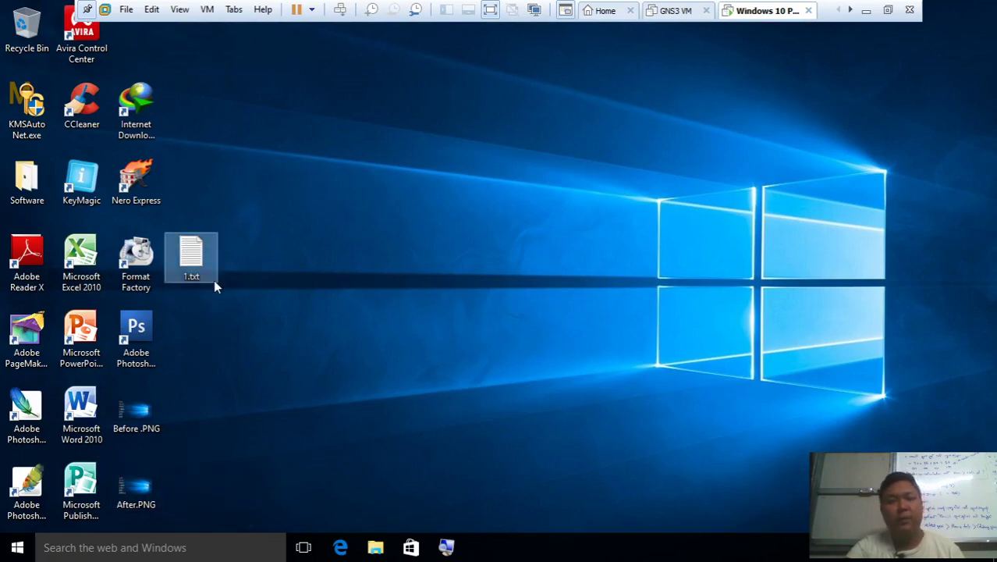